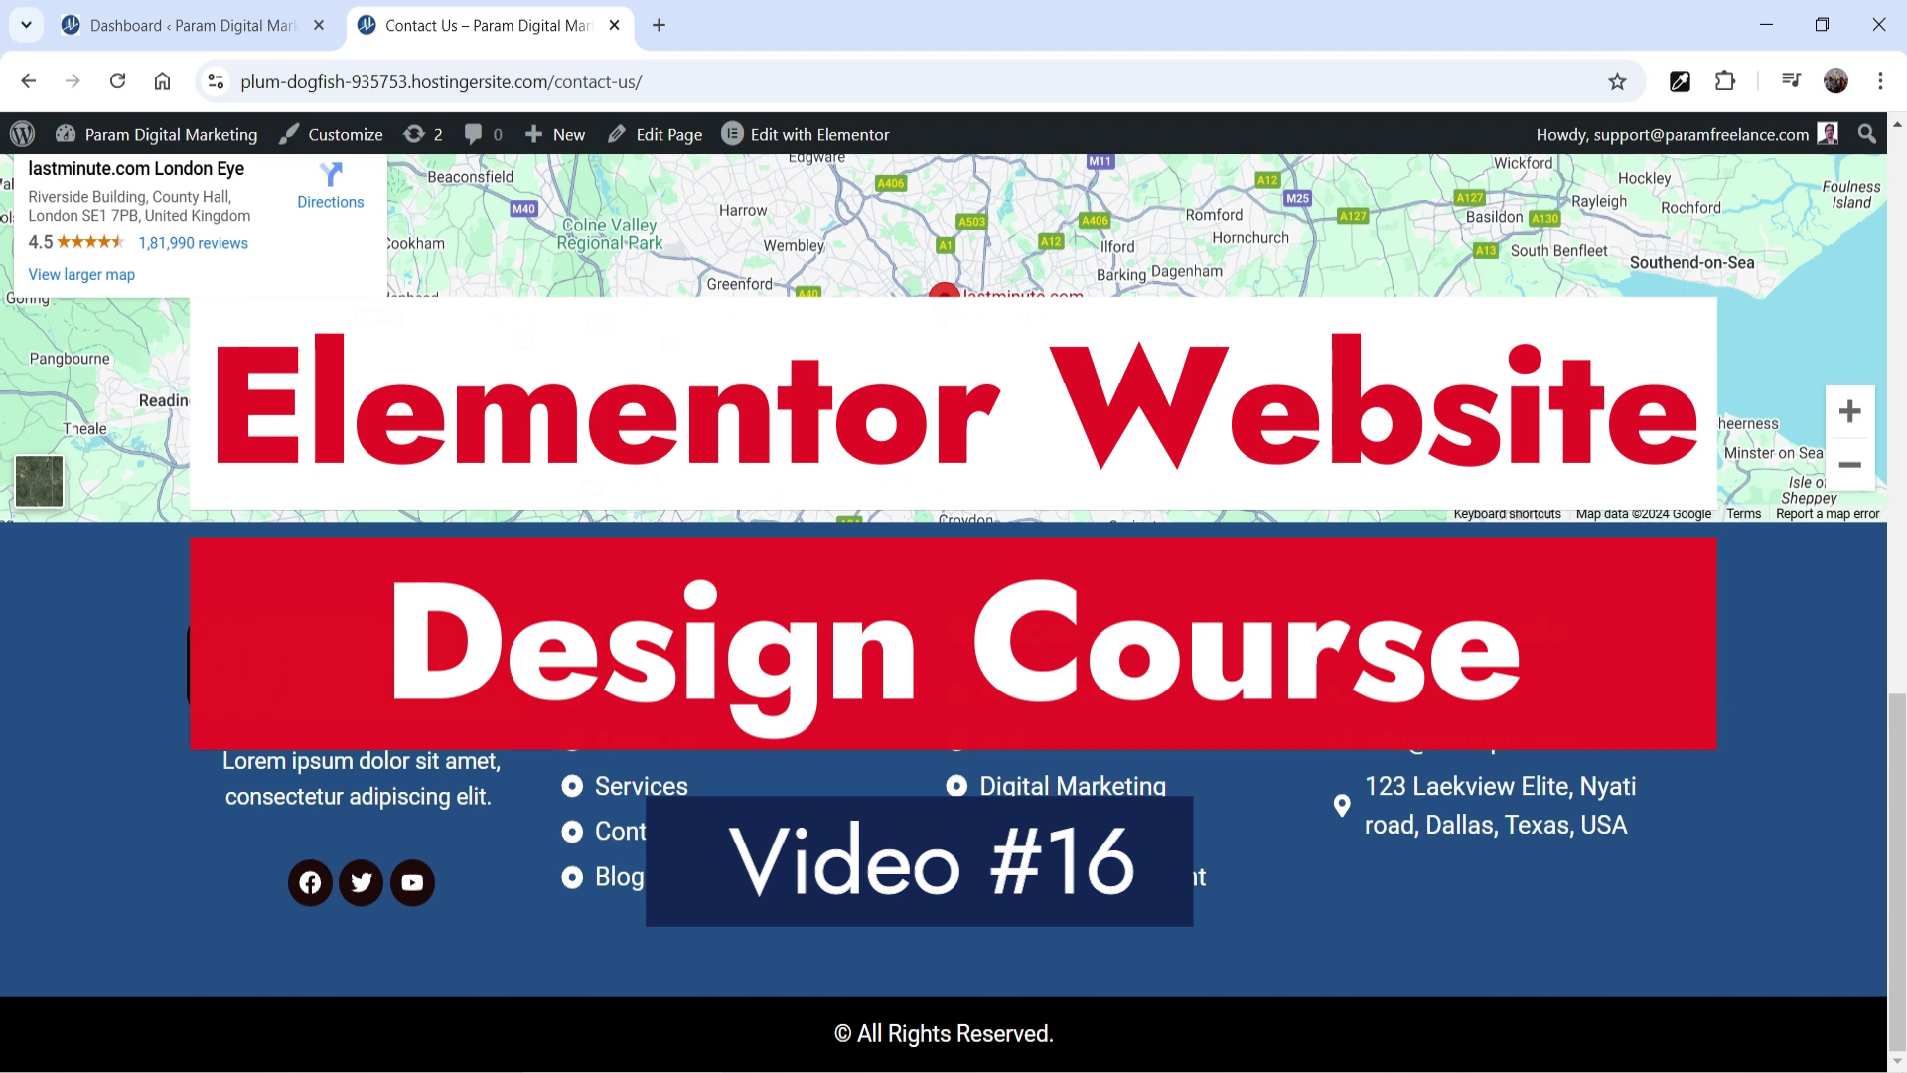
Open the Contact Us page in the Elementor page builder.
scroll(953, 612, "up", 15)
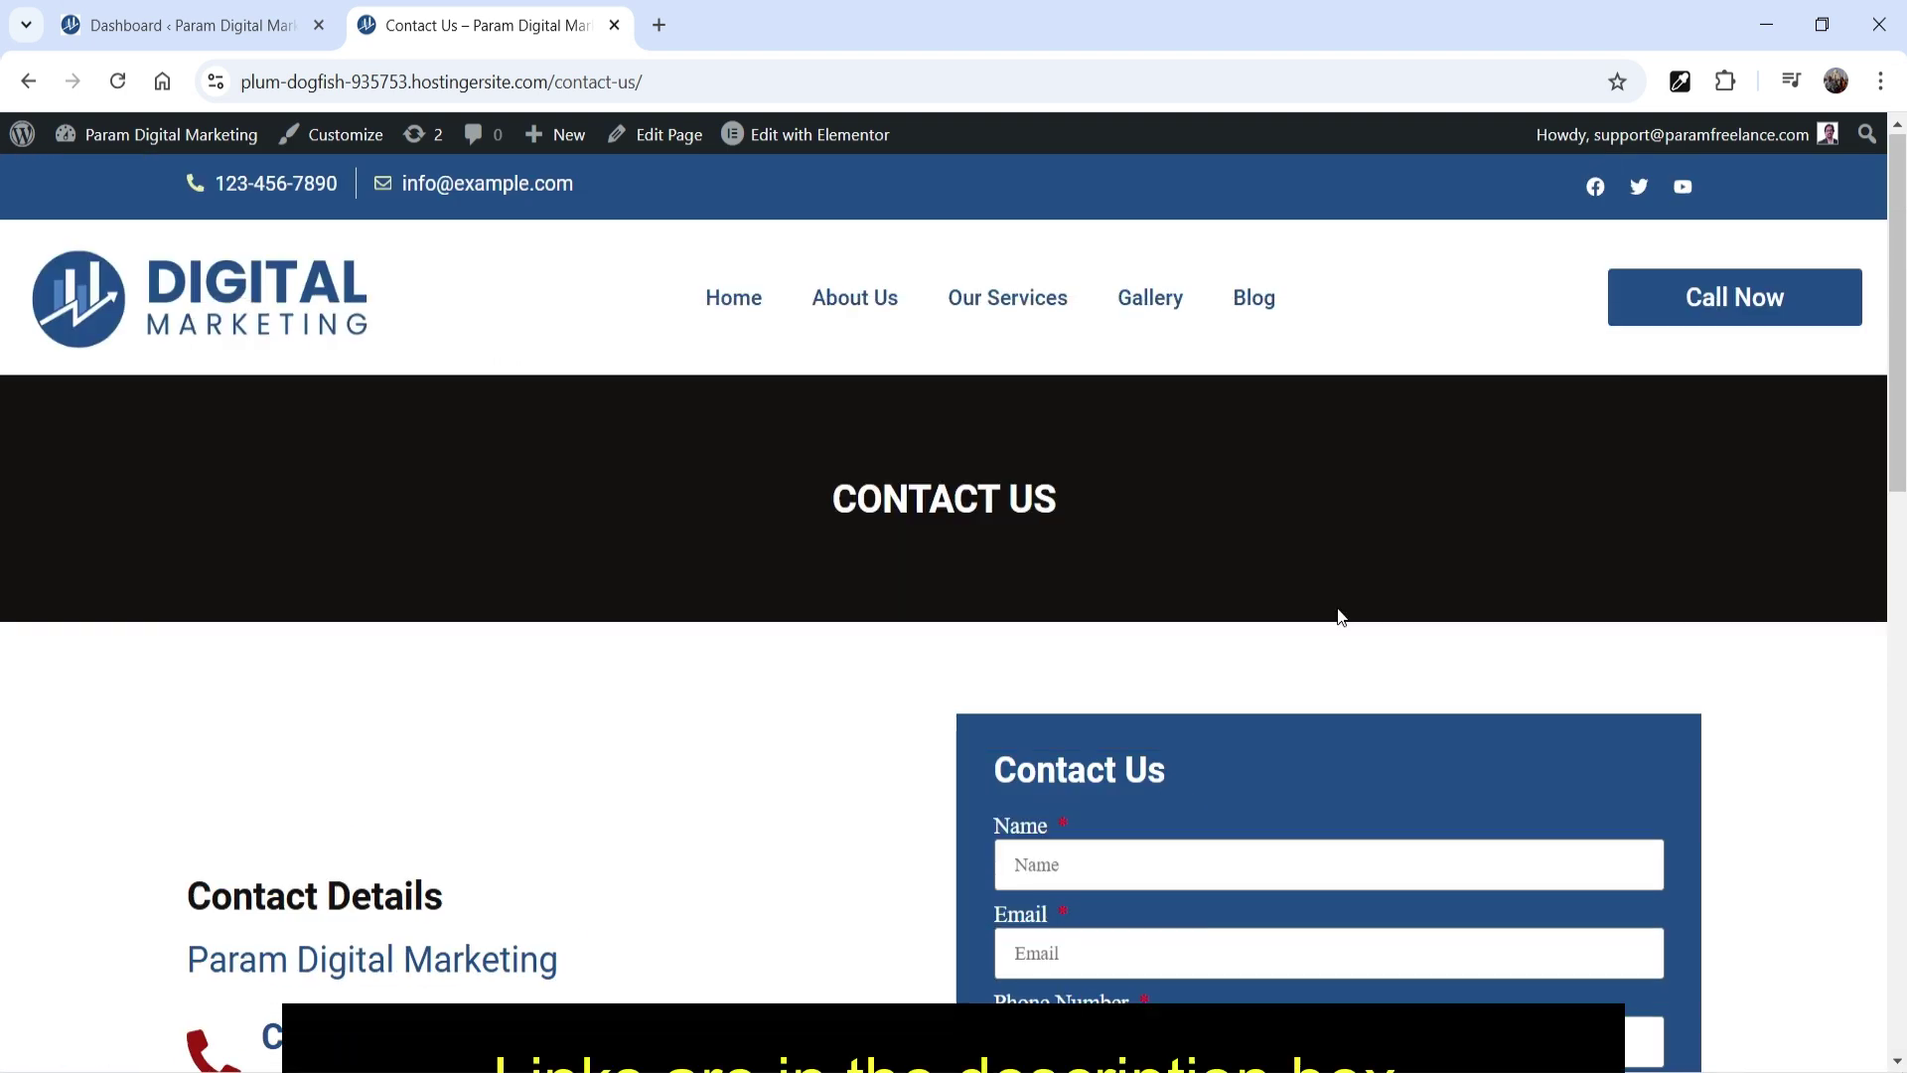
scroll(3, 597, "down", 15)
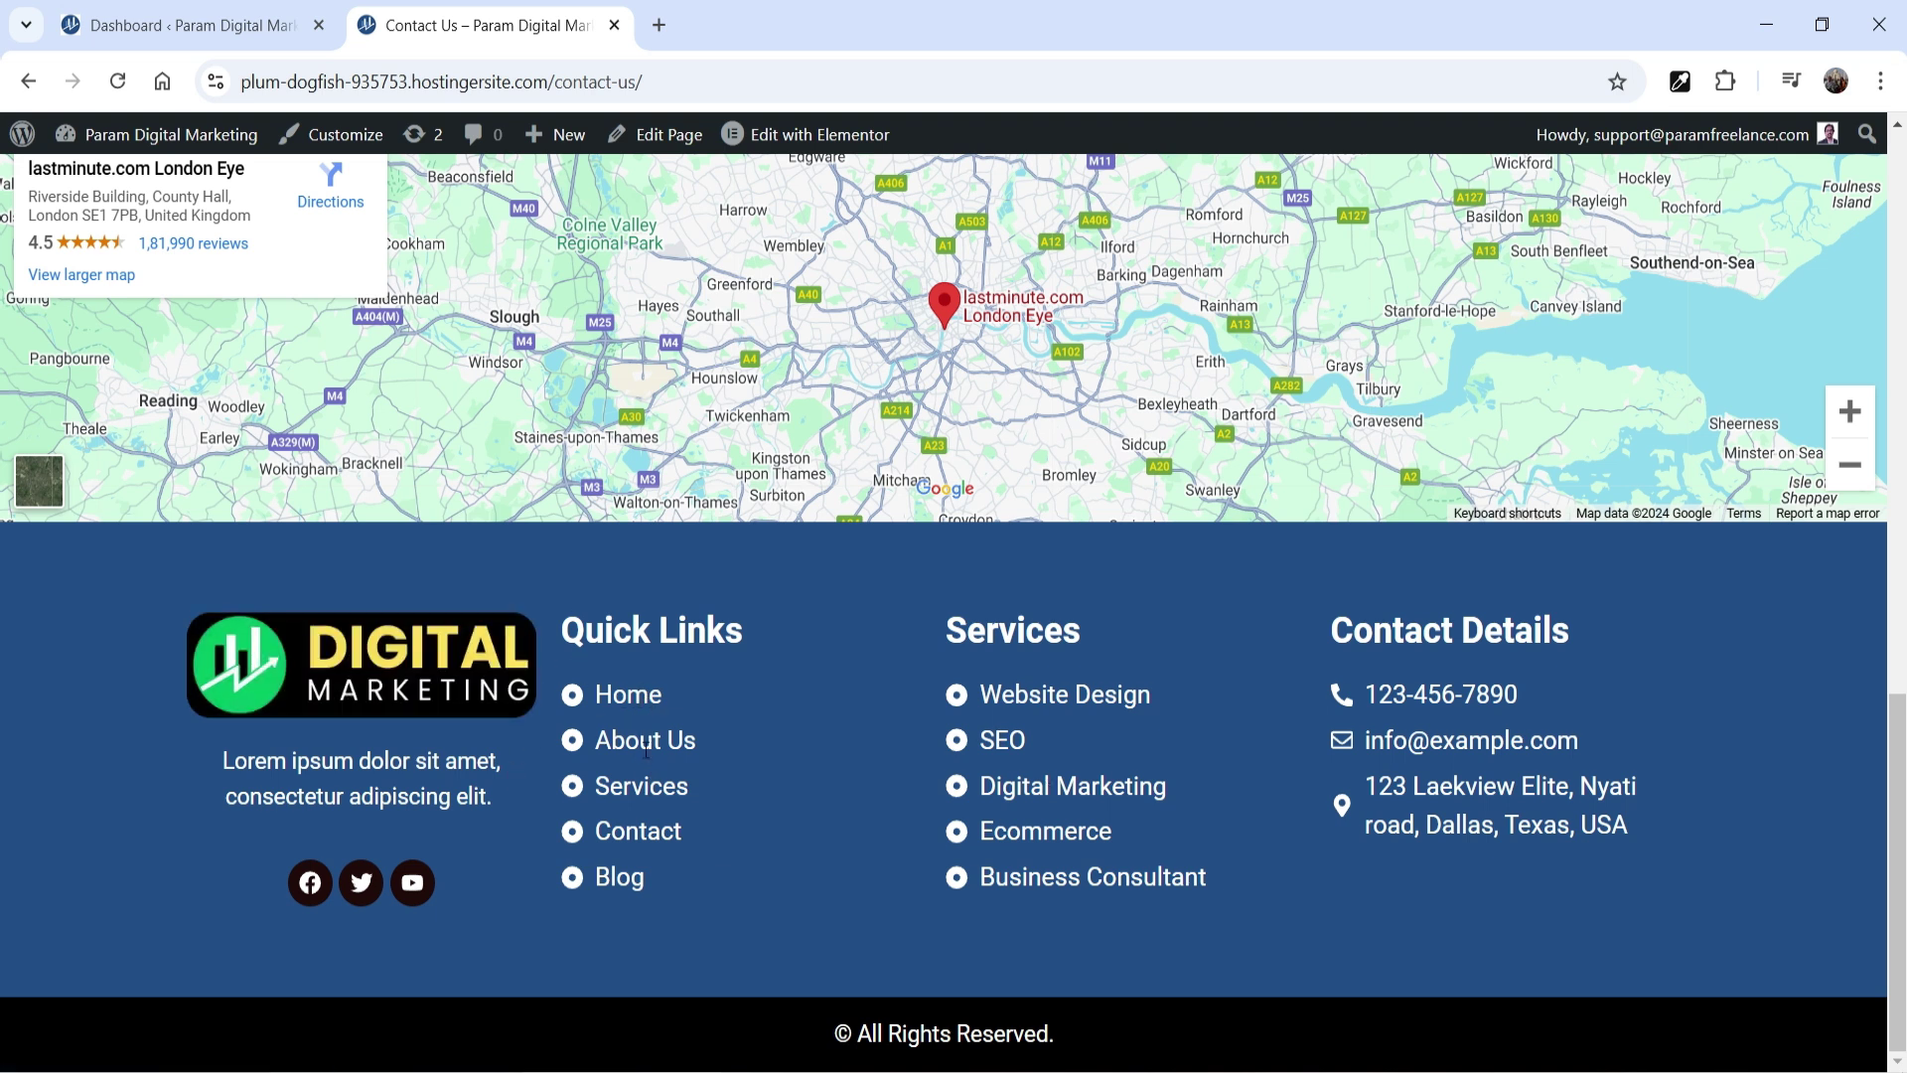
left_click_drag(1900, 966, 1900, 409)
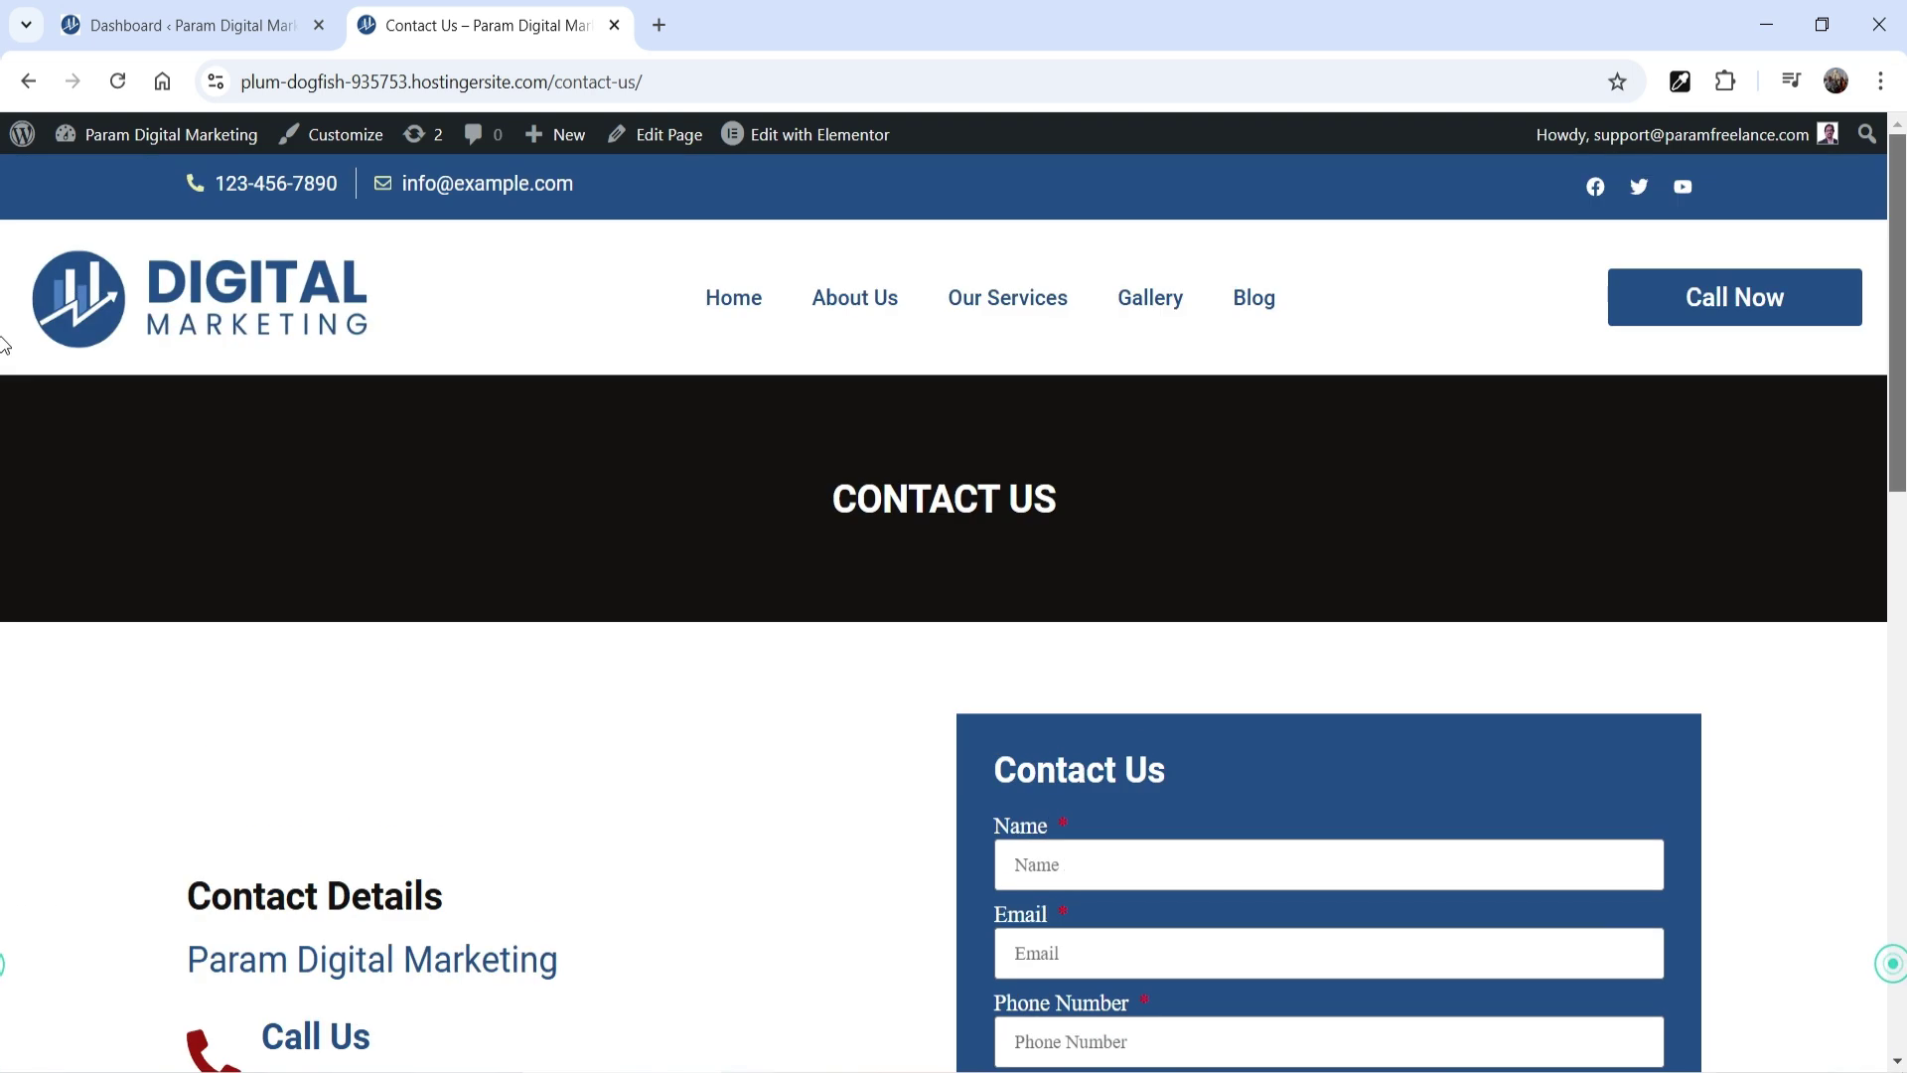
left_click(822, 129)
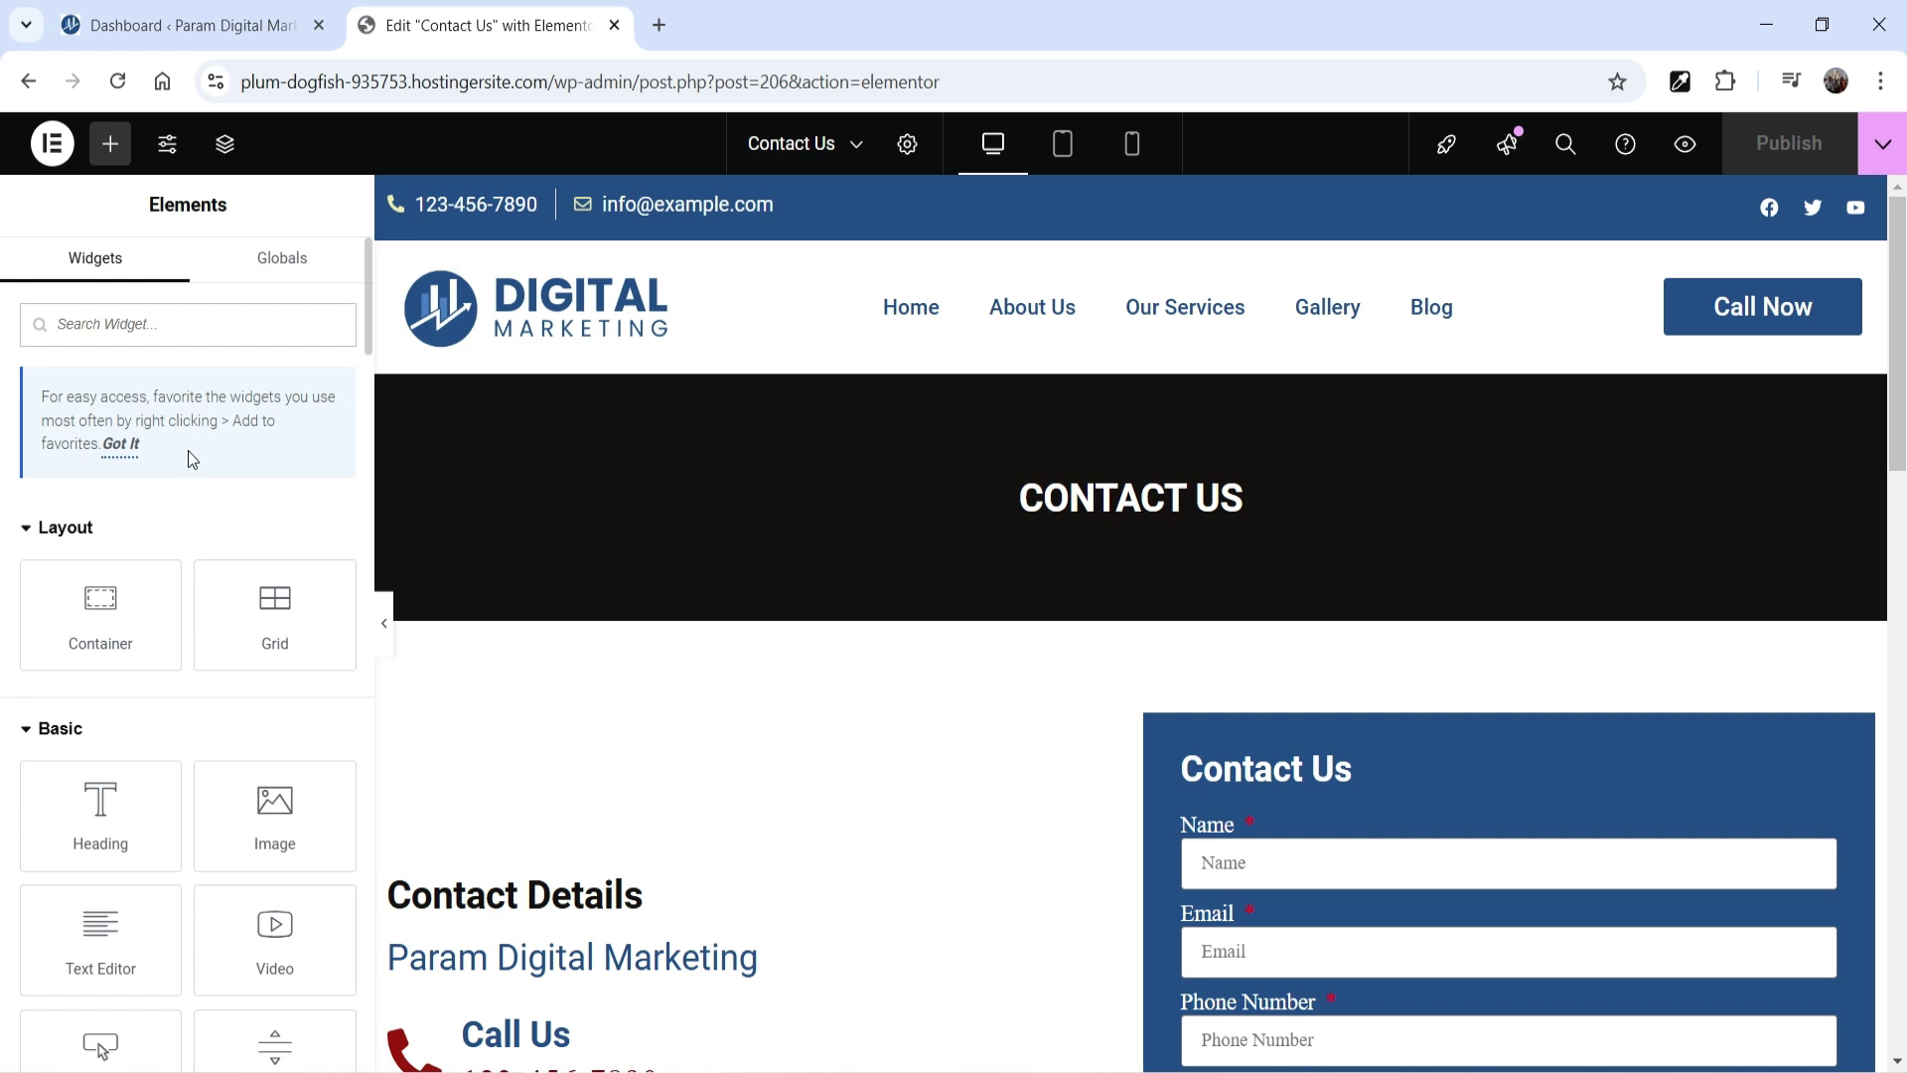
Switch to the site footer template and select its Quick Links icon list.
scroll(960, 532, "down", 9)
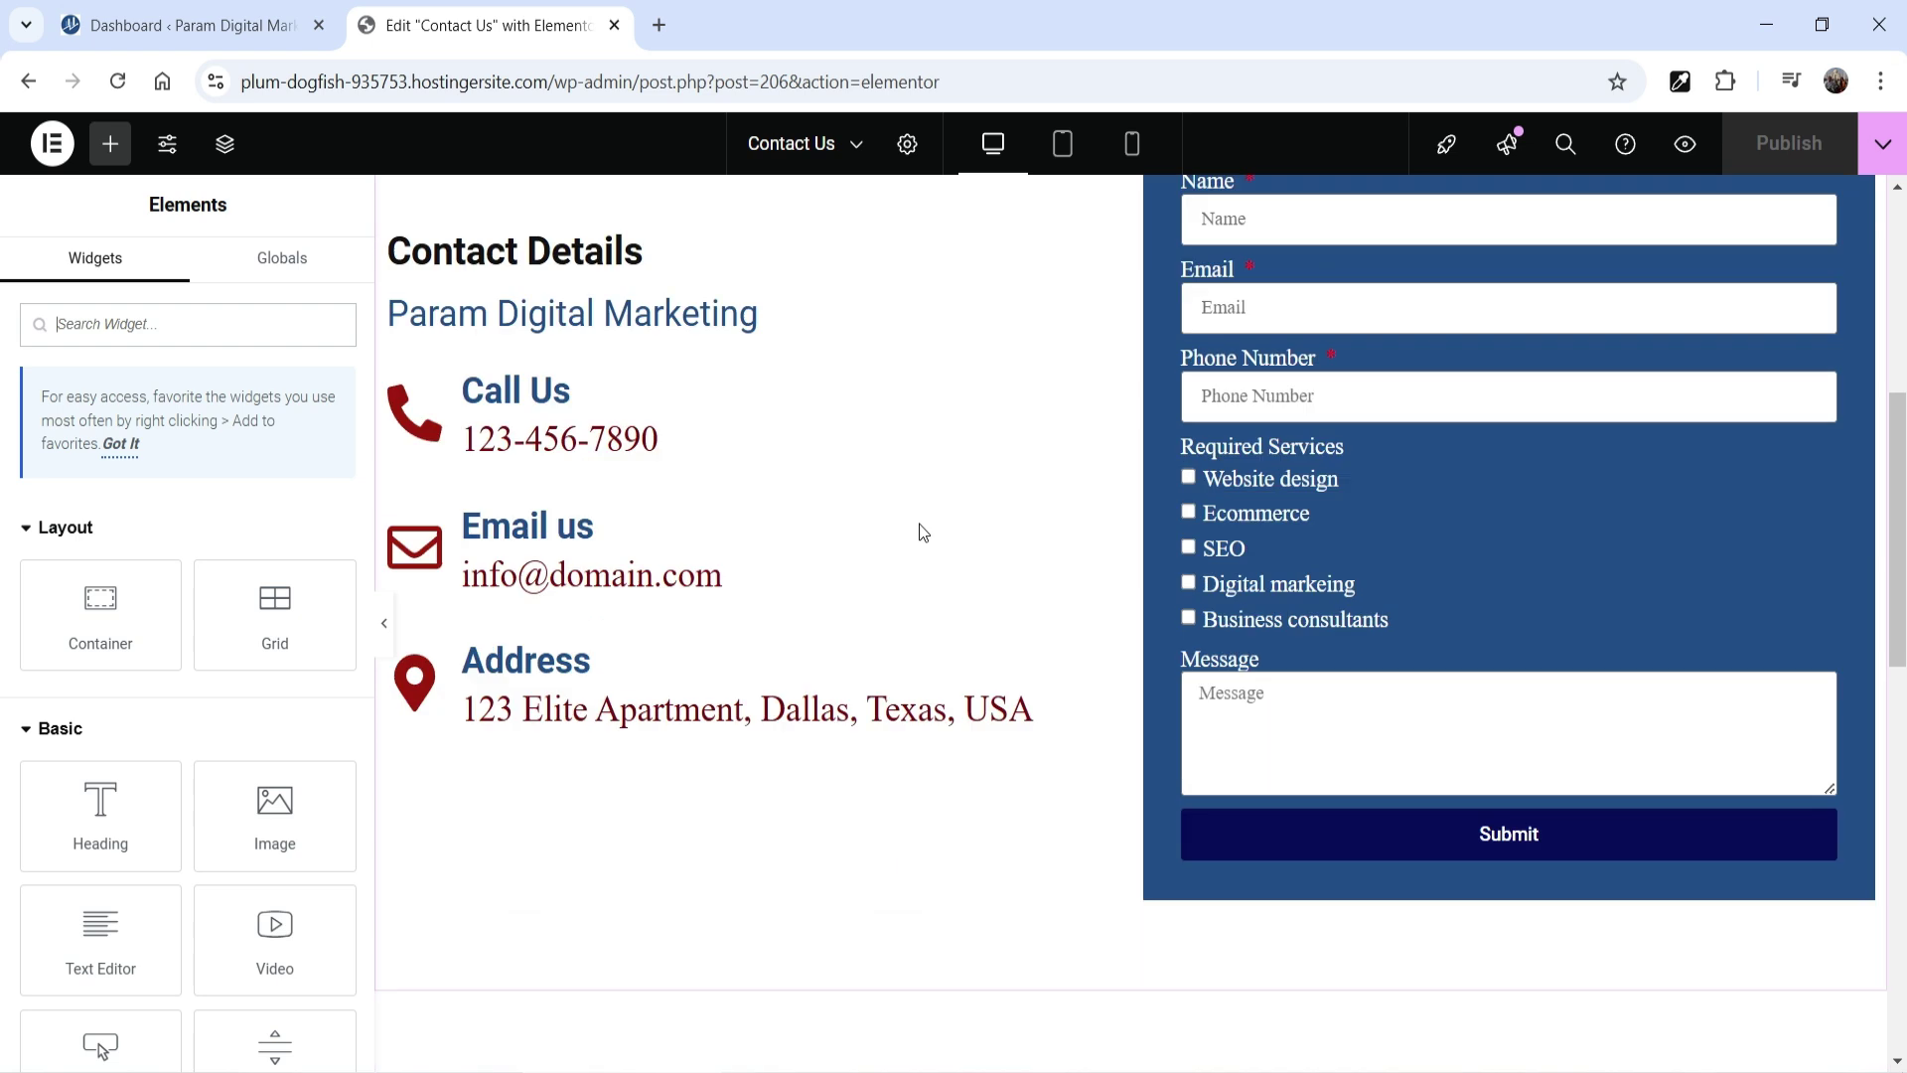
scroll(919, 531, "down", 10)
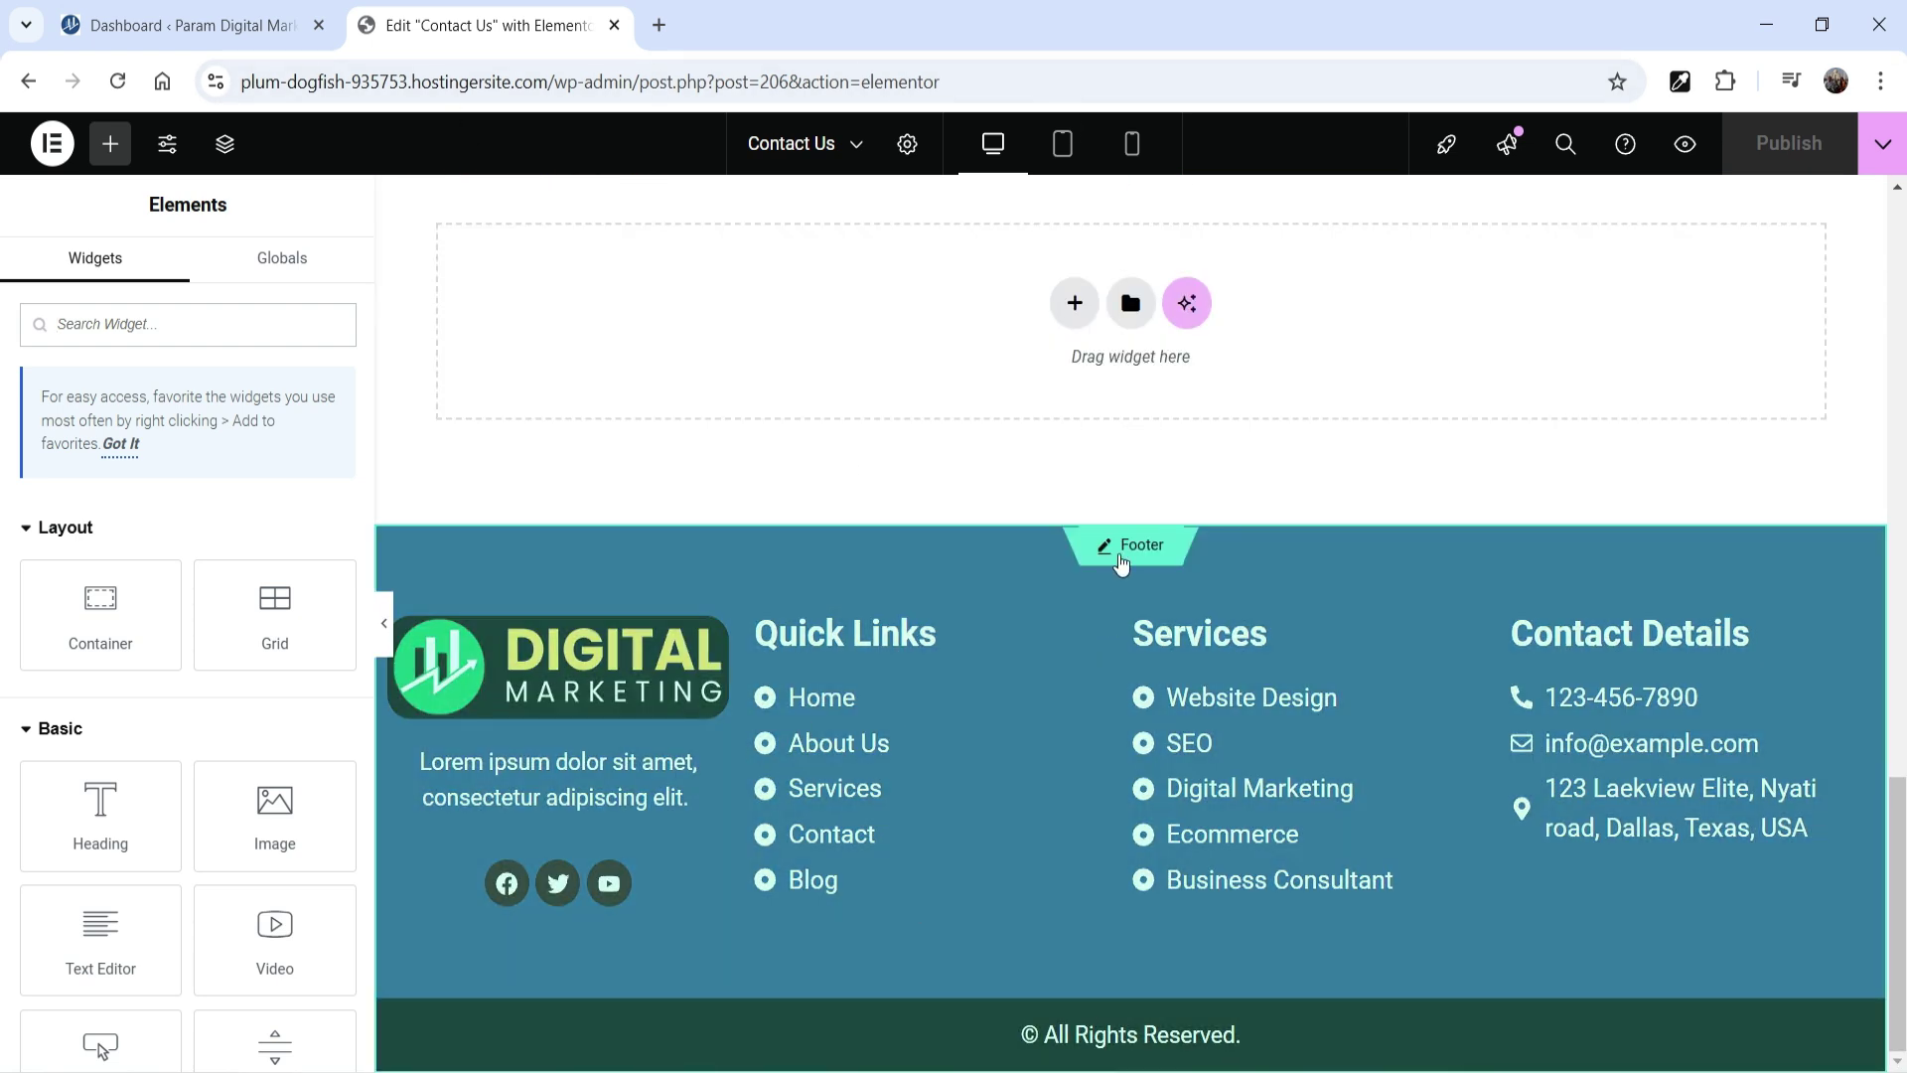
left_click(1117, 549)
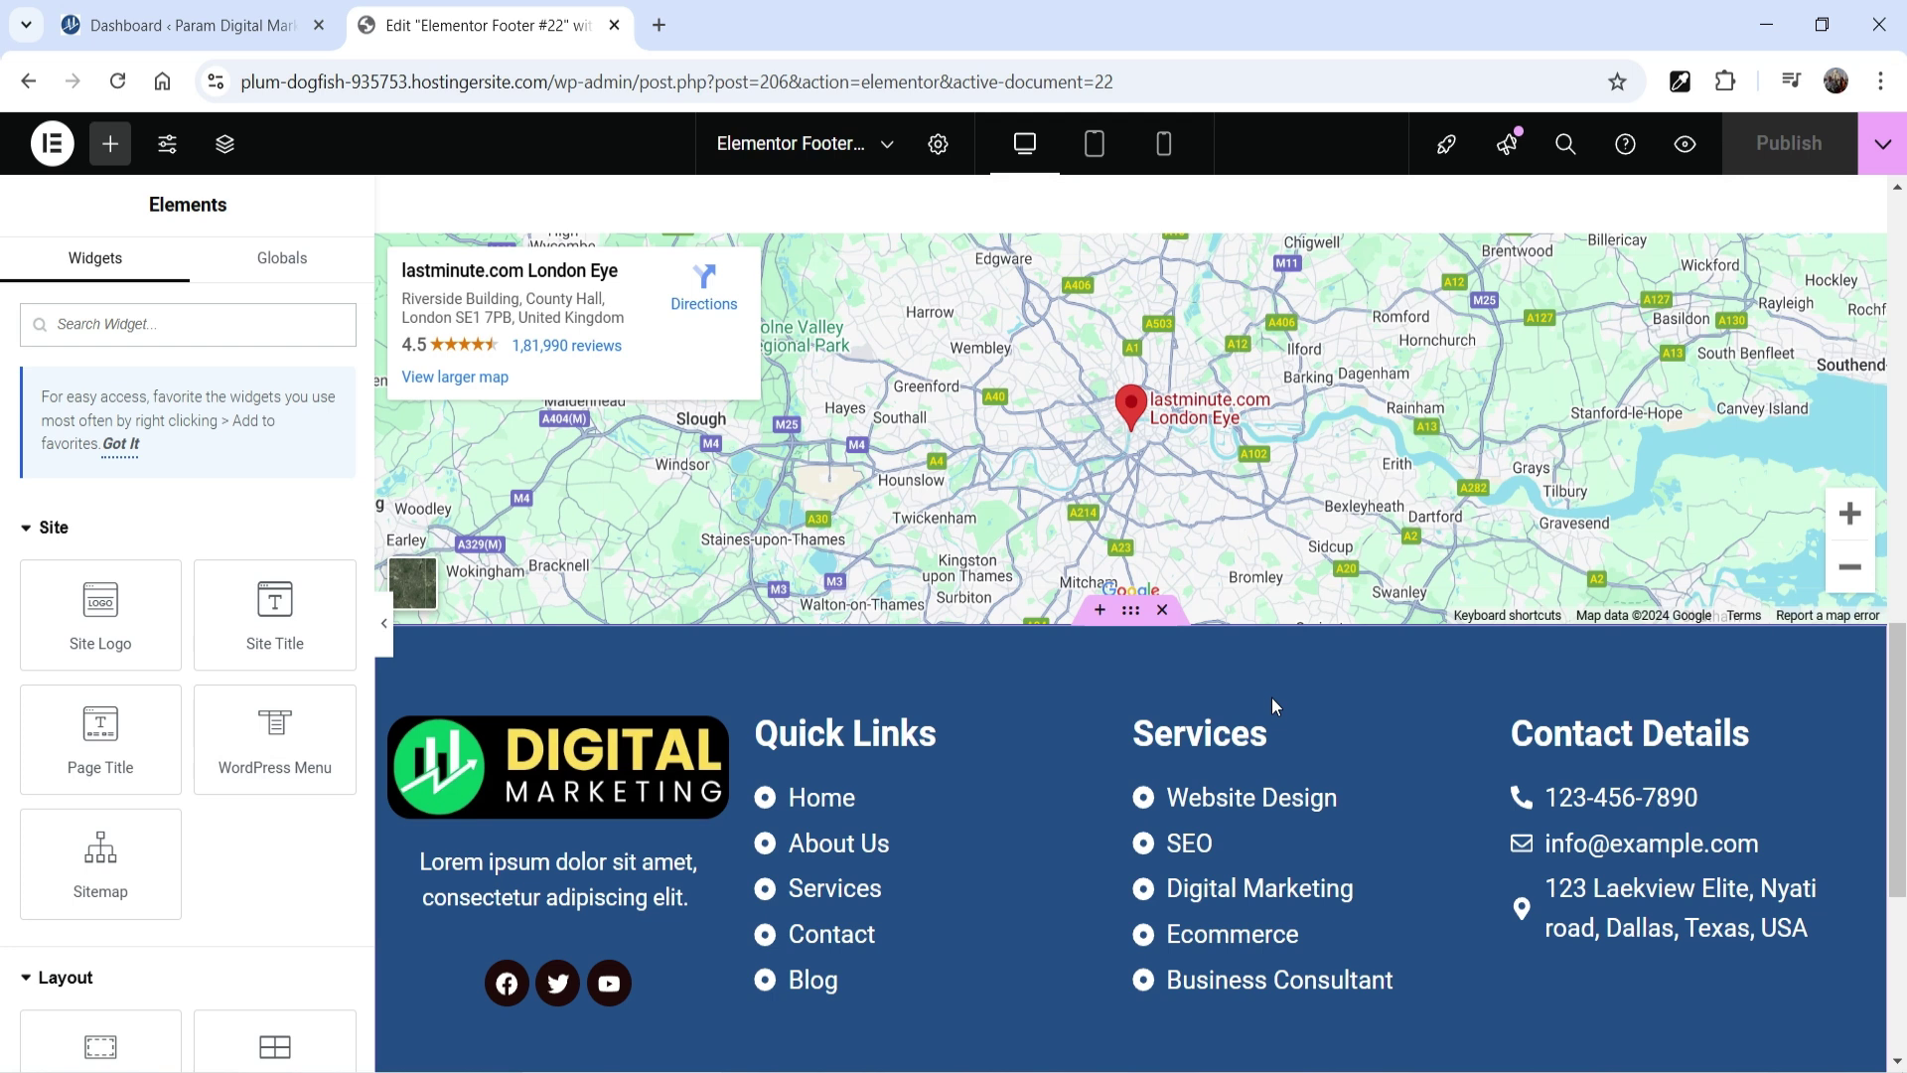
scroll(1027, 722, "down", 1)
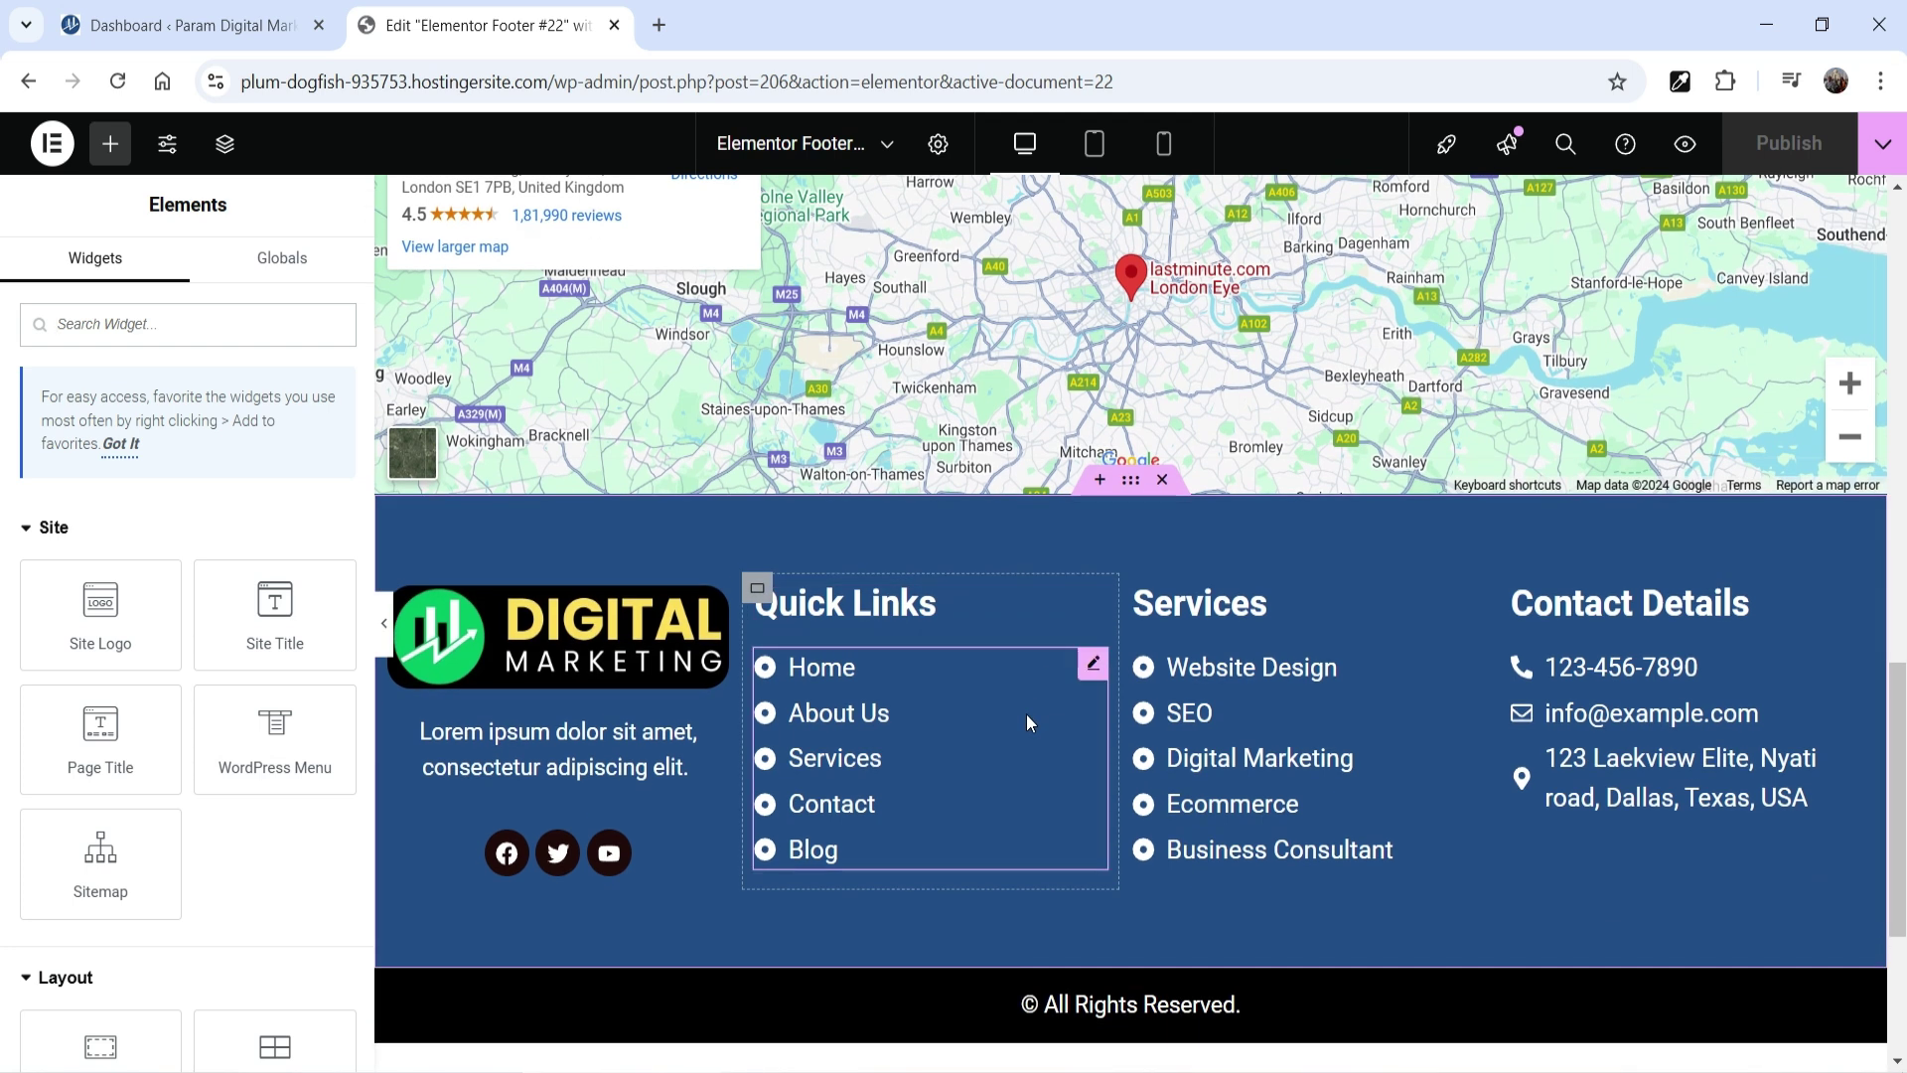
left_click(1086, 672)
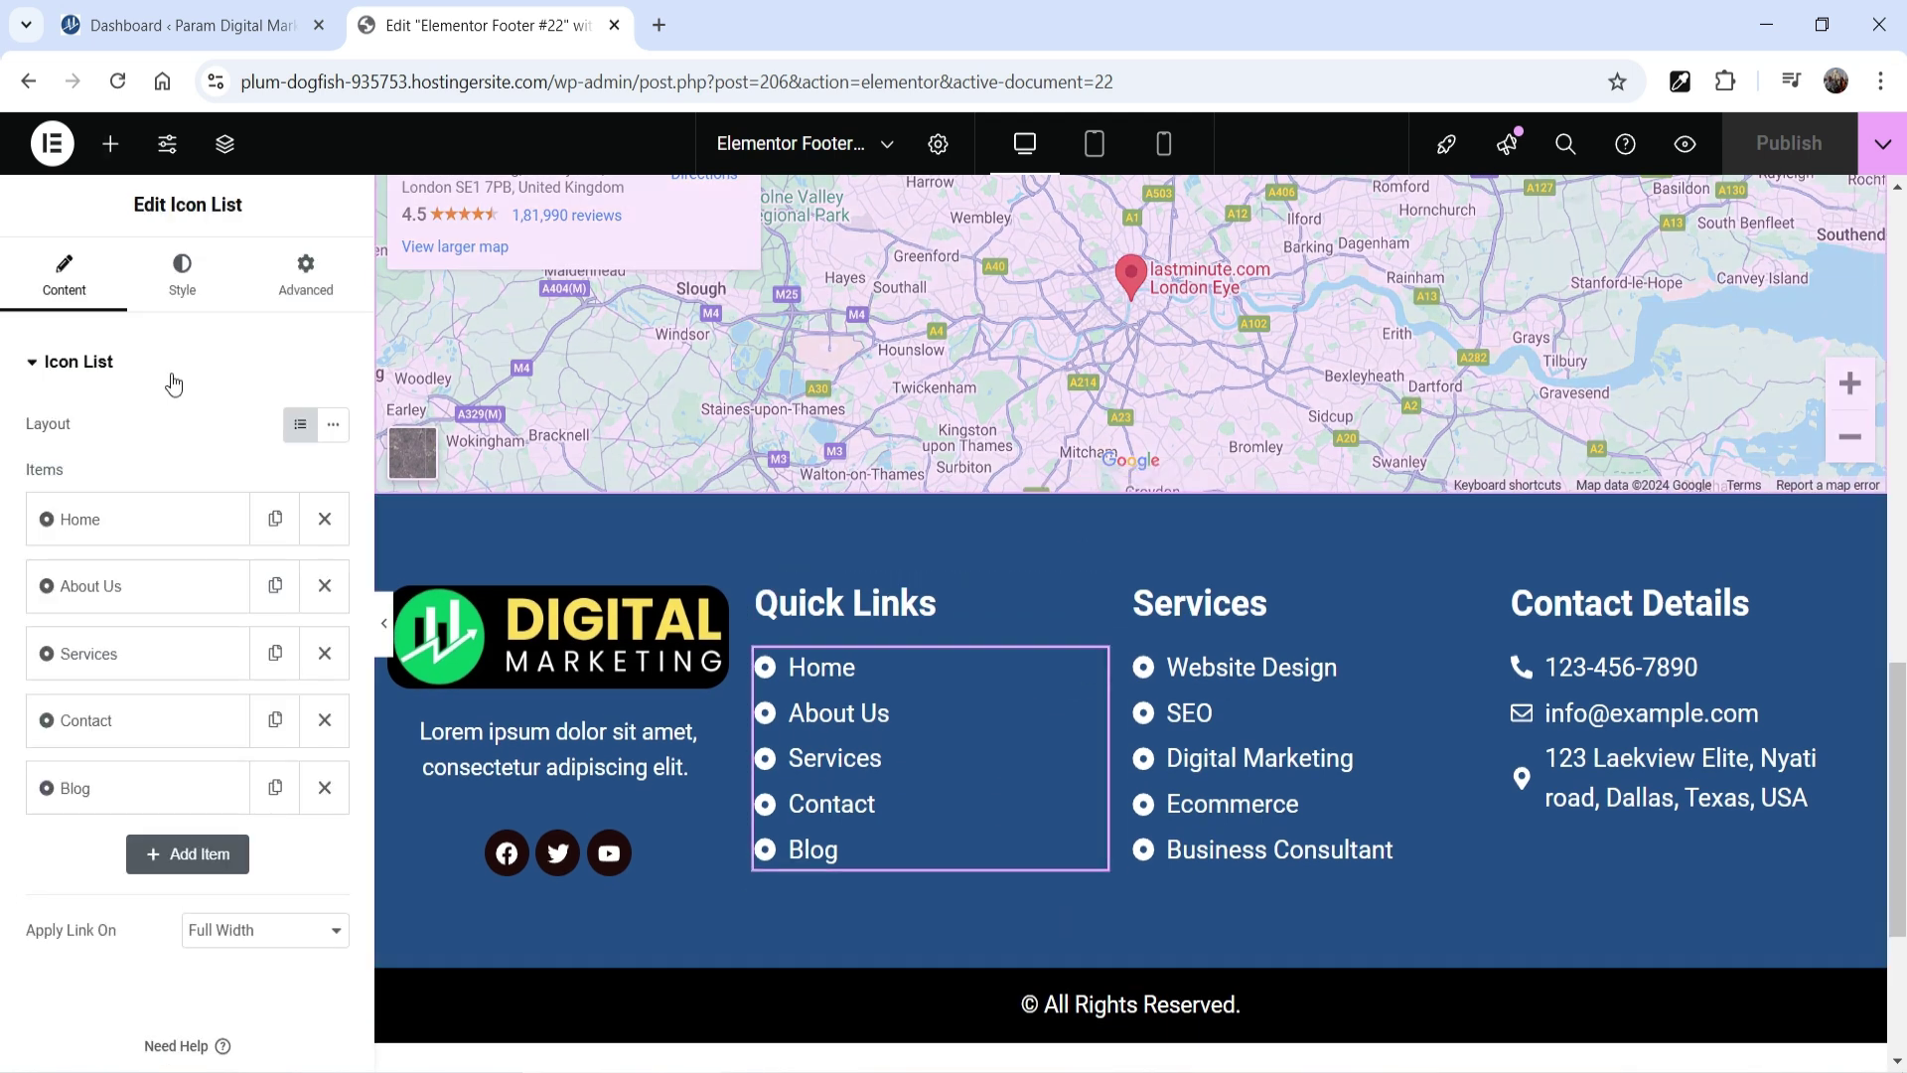
Give the About Us quick link a dynamic Internal URL link.
left_click(84, 521)
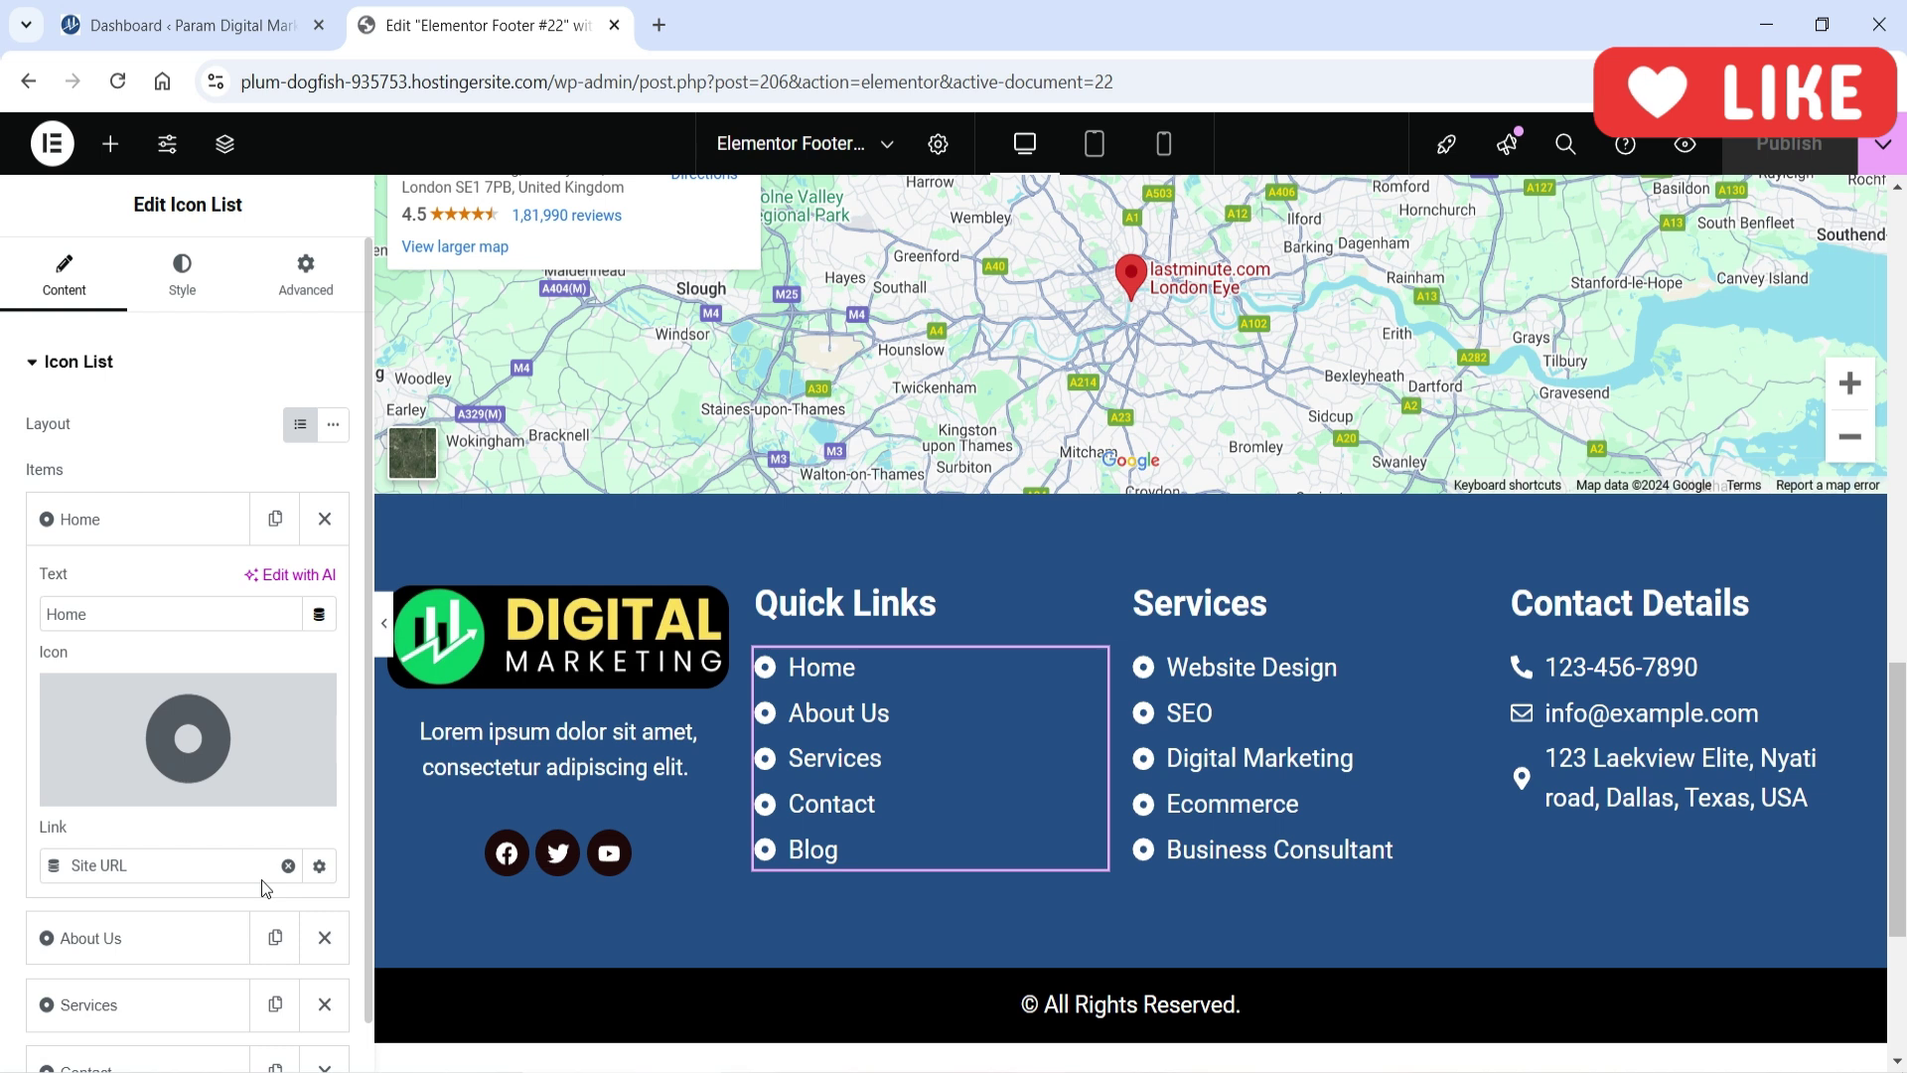
left_click(137, 533)
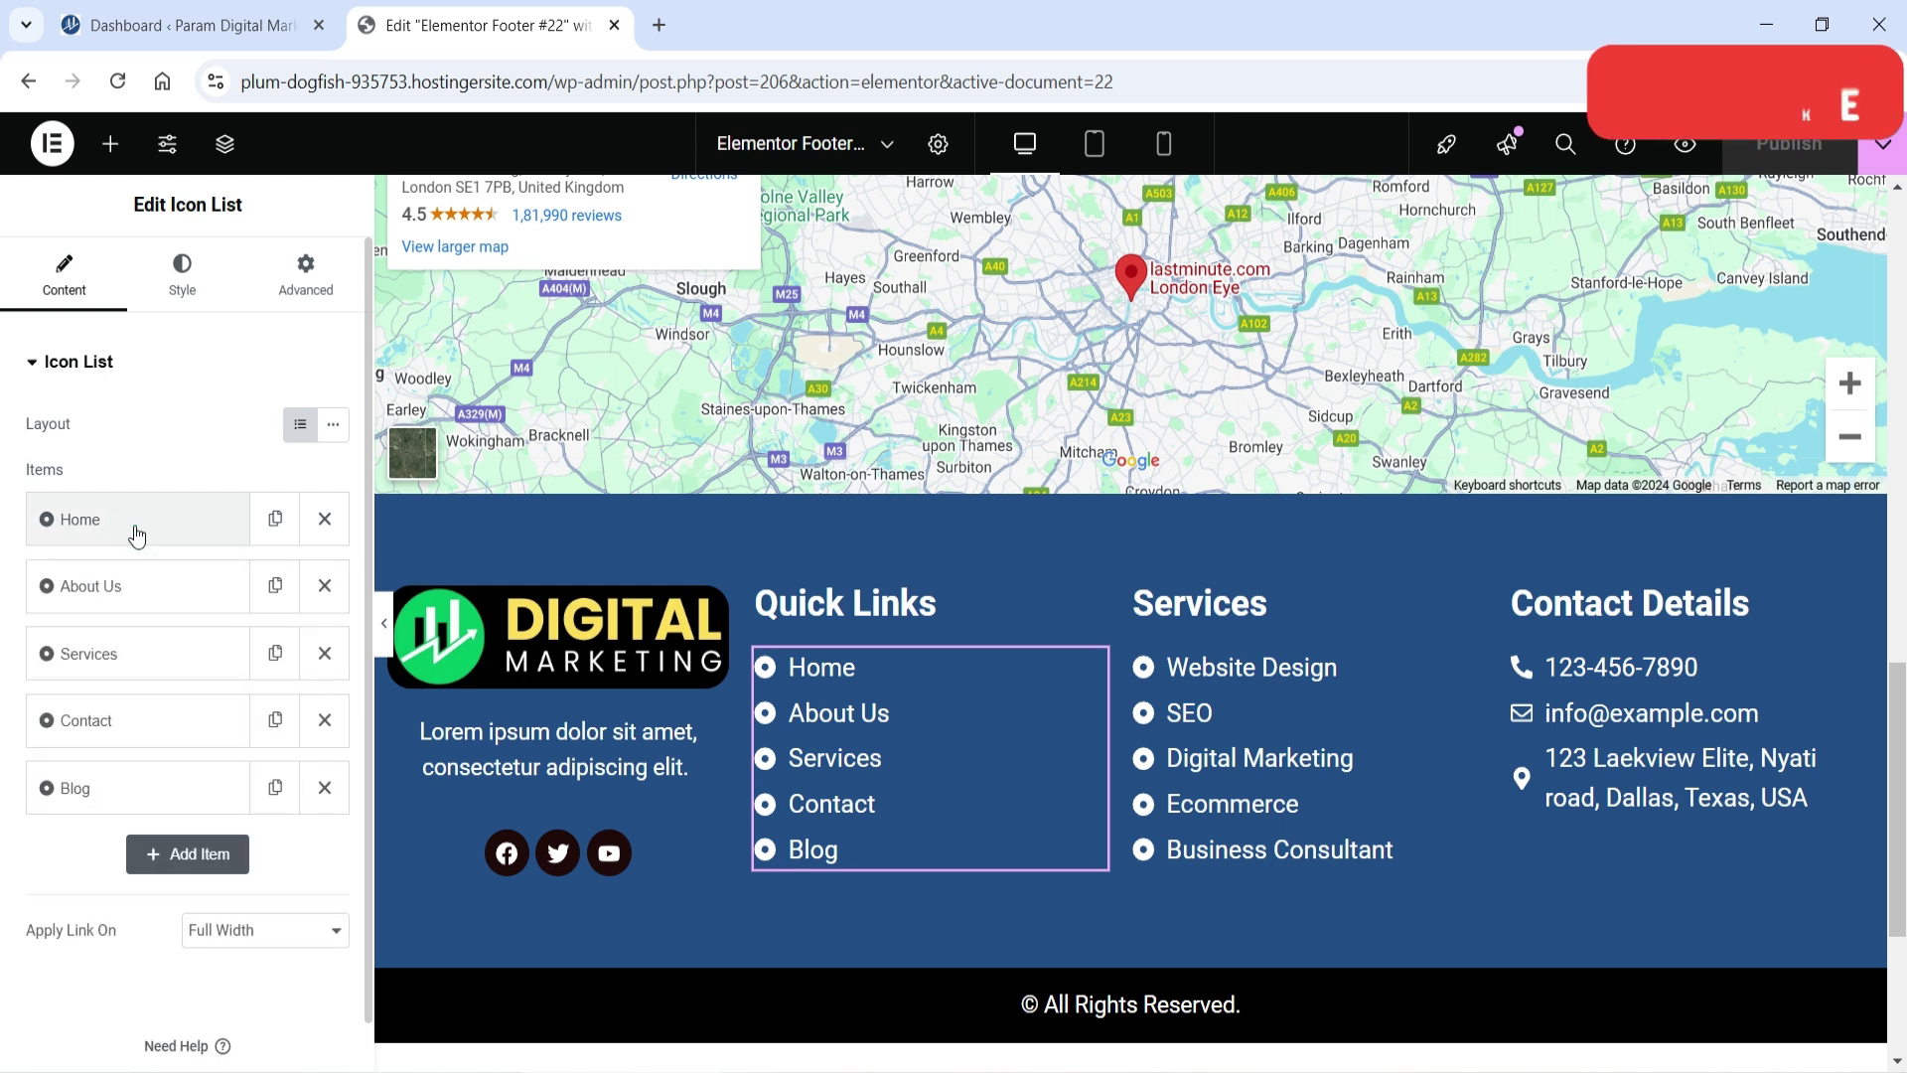
left_click(92, 588)
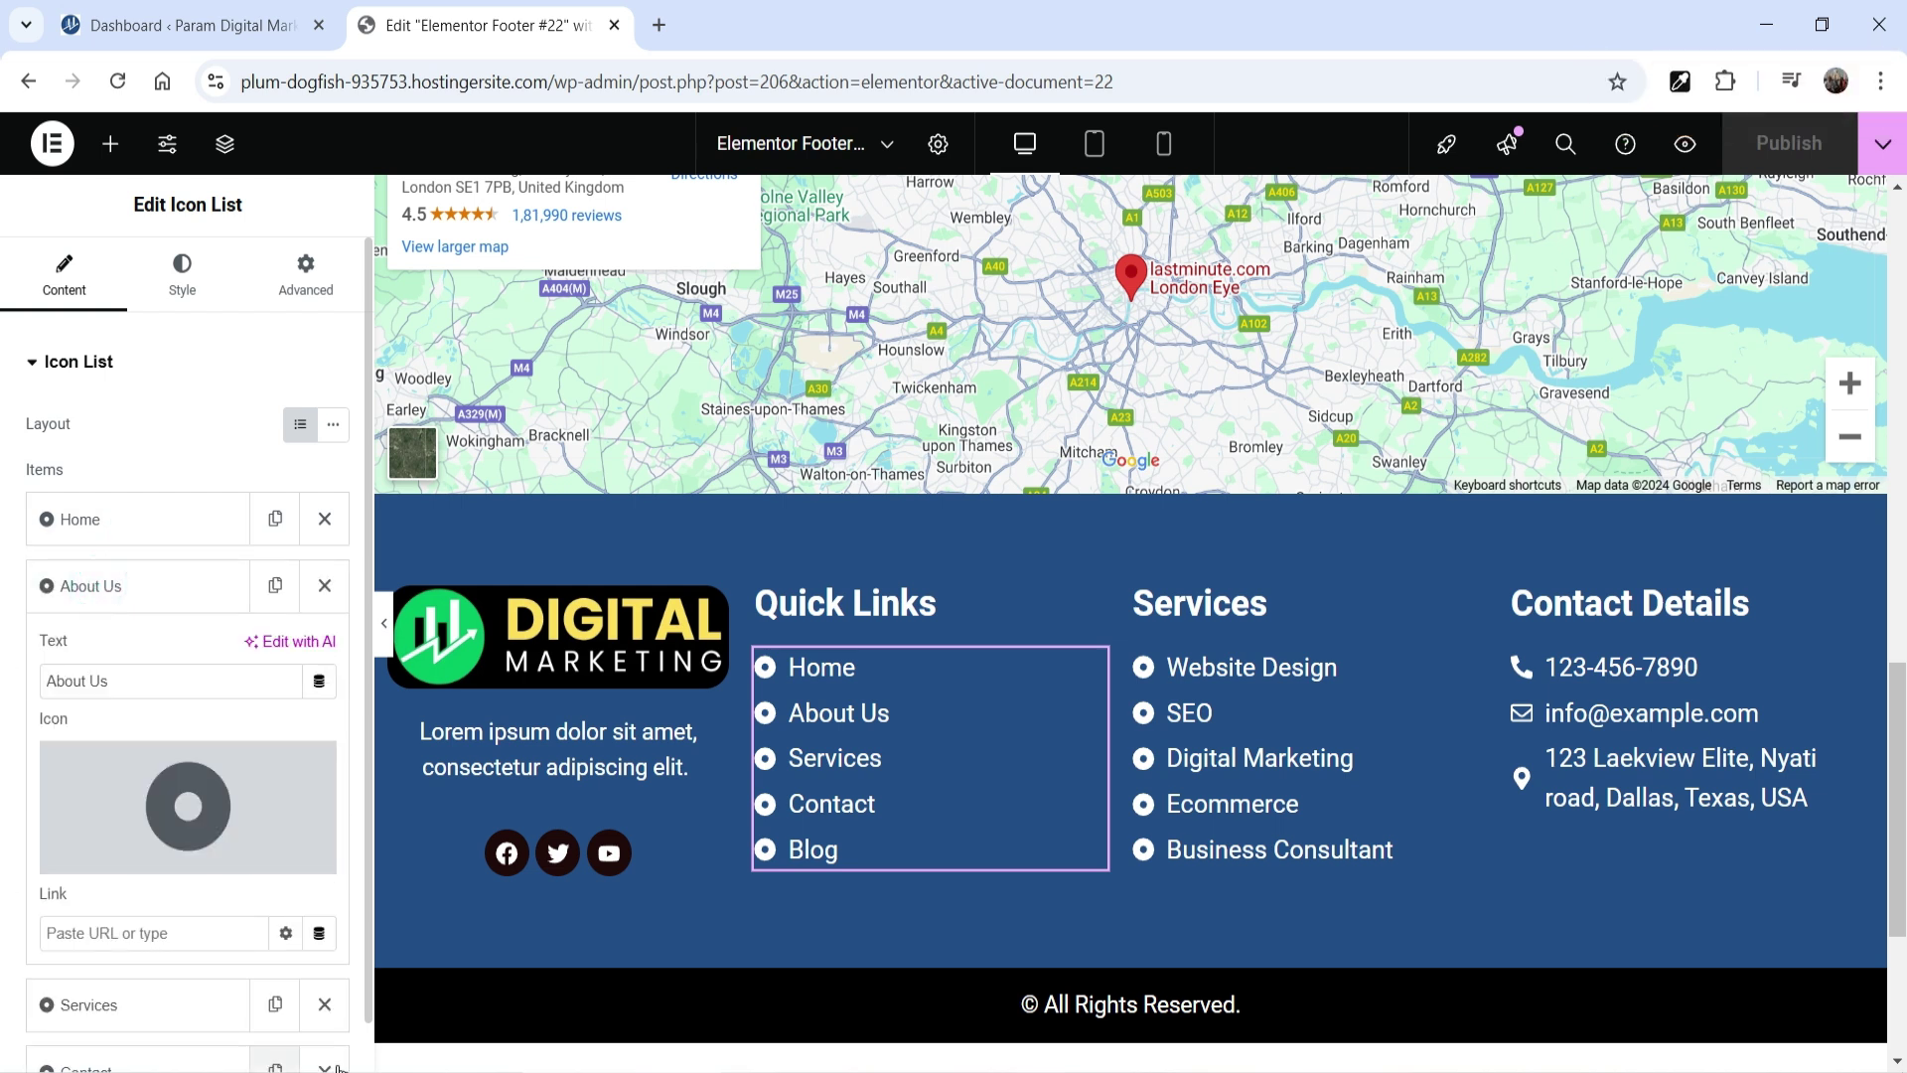
left_click(319, 933)
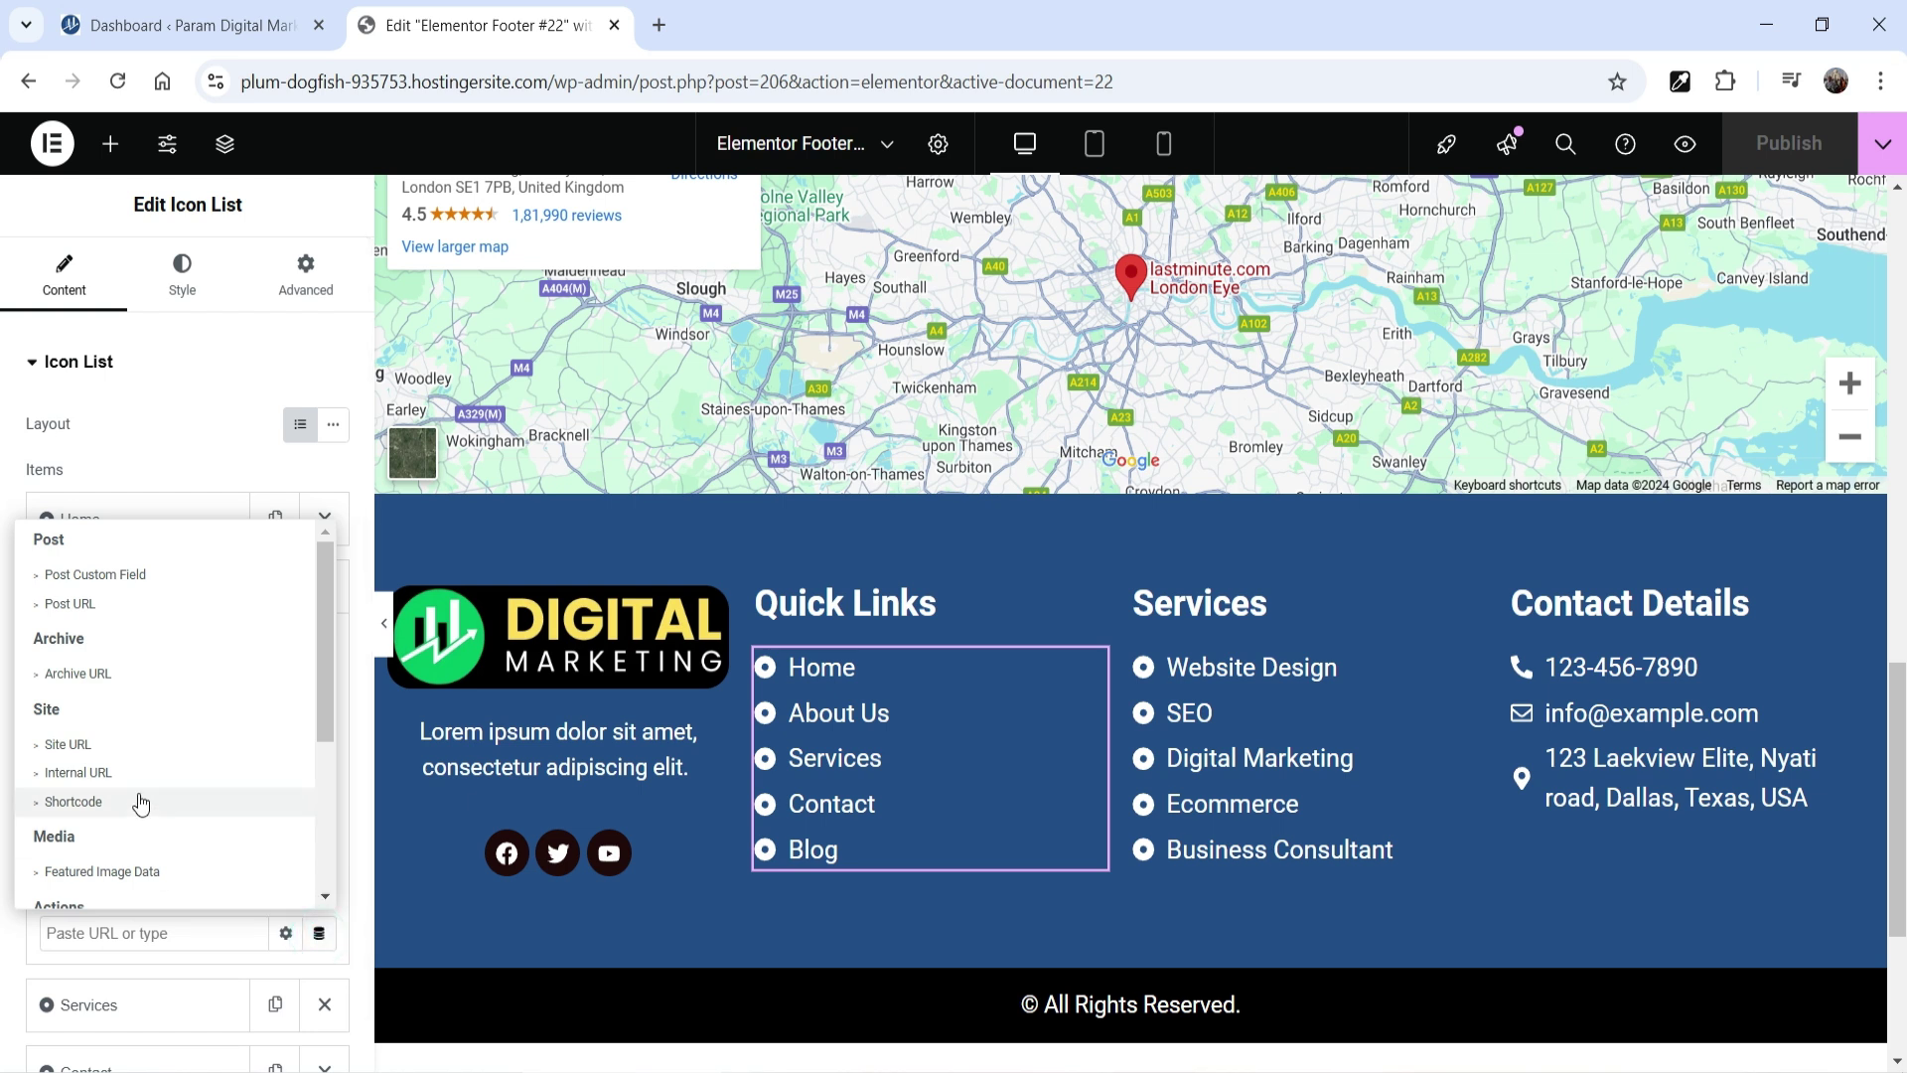
left_click(89, 773)
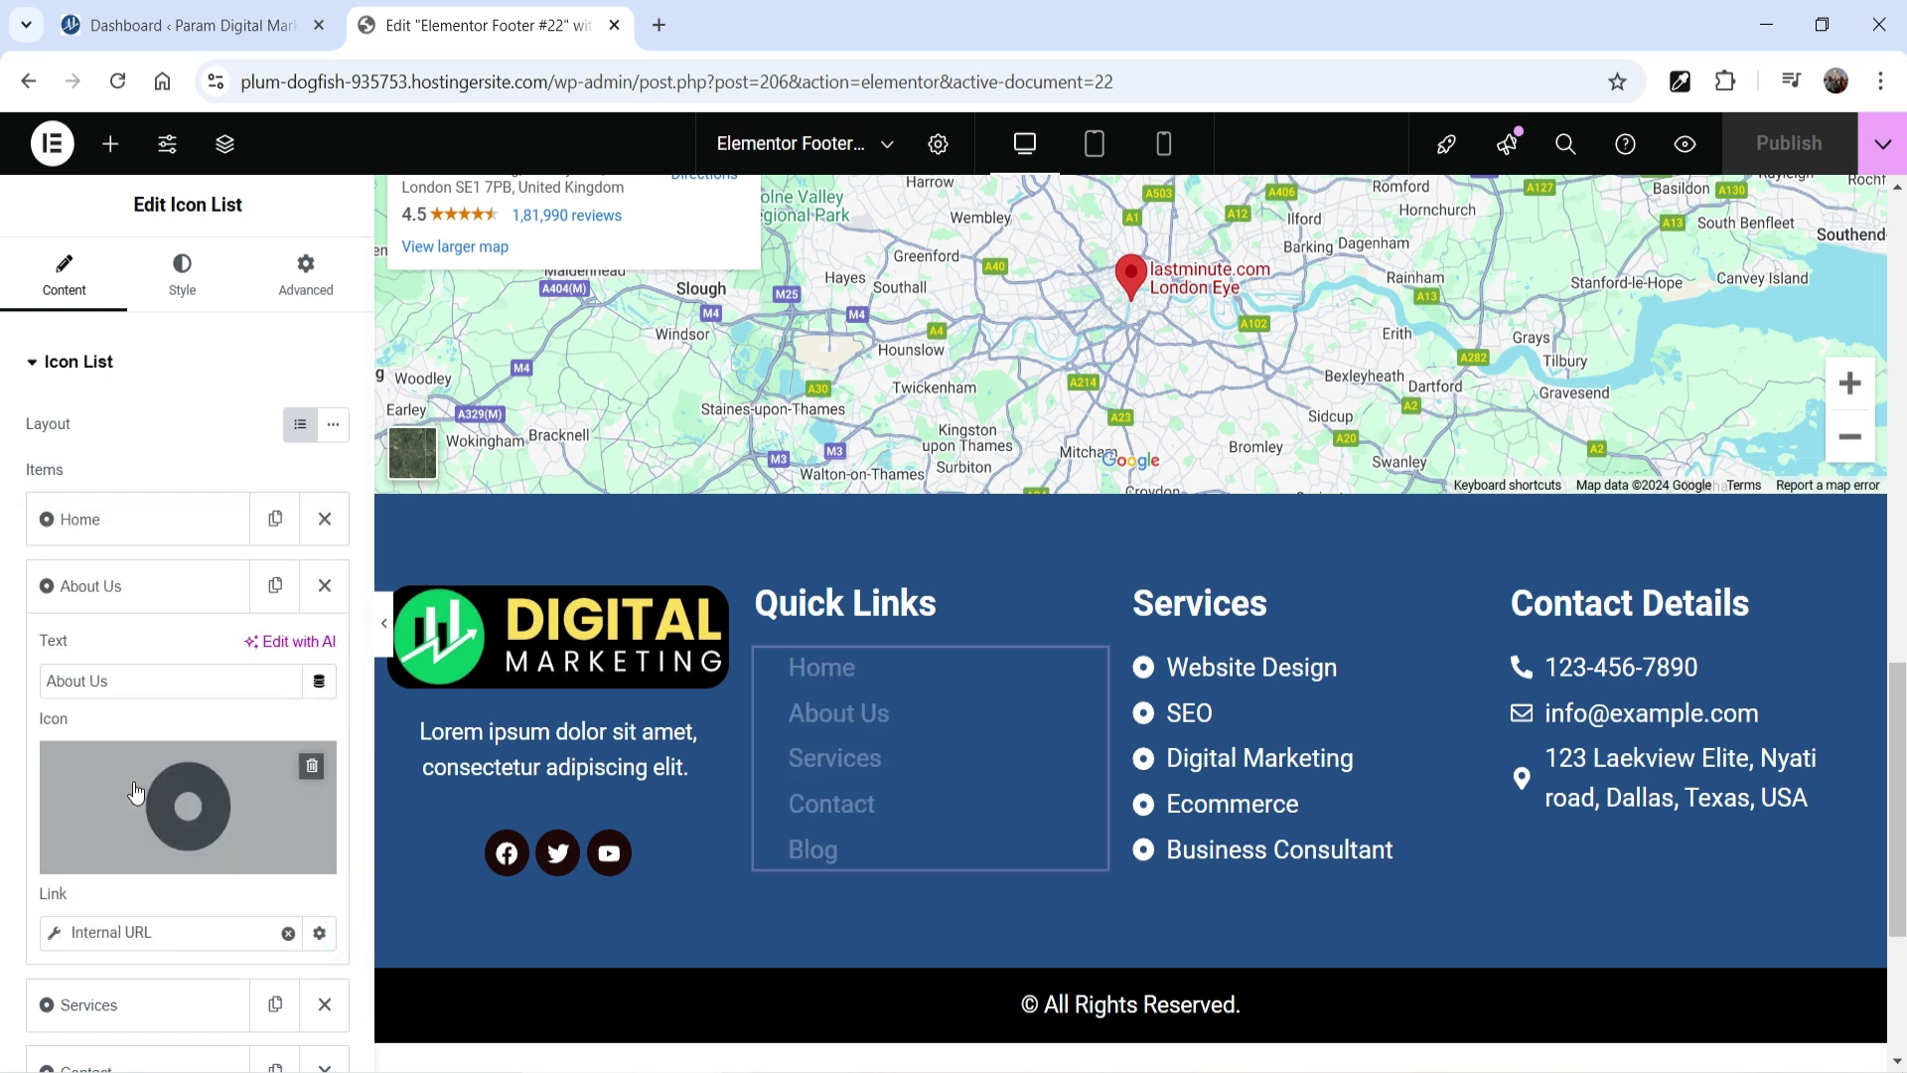
Set the link type to Content and pick the About Us page by searching 'abo'.
left_click(170, 933)
left_click(253, 872)
left_click(248, 915)
left_click(147, 959)
type("av")
key("BackSpace")
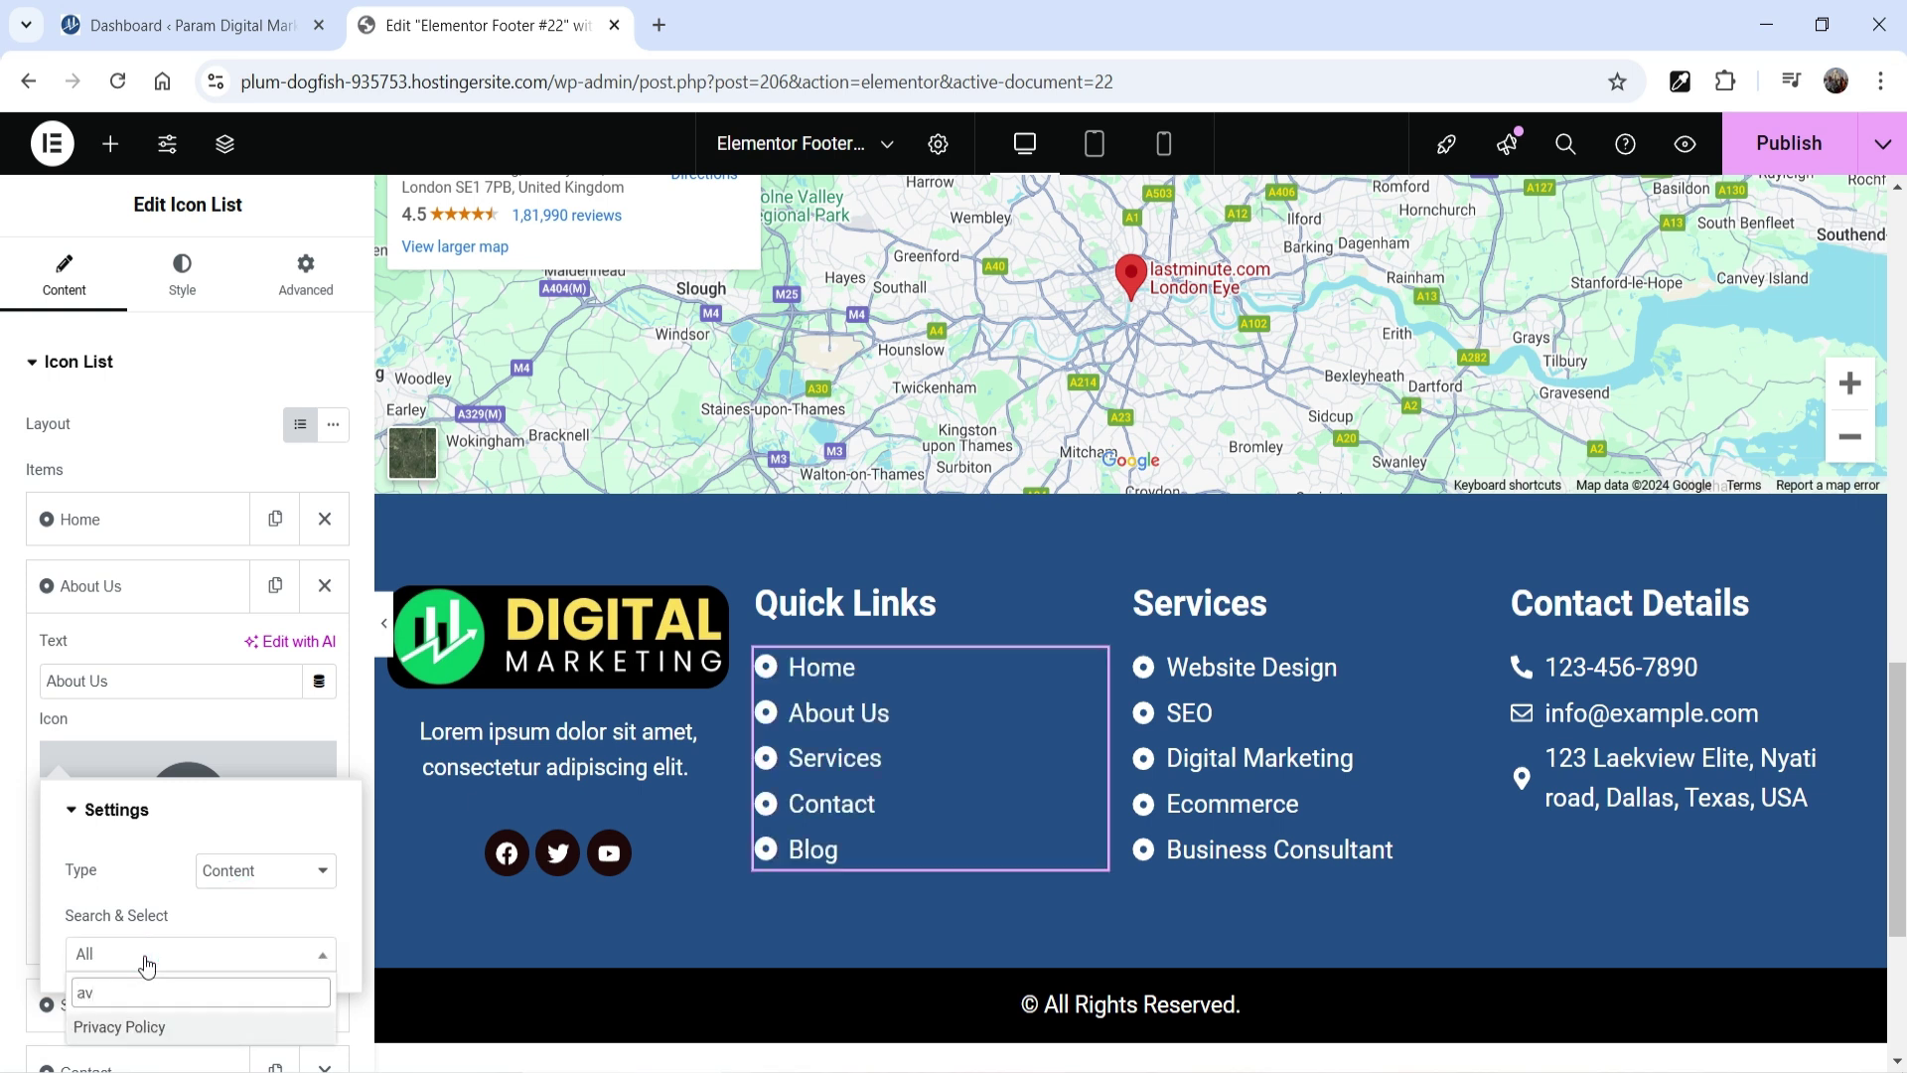
type("bout")
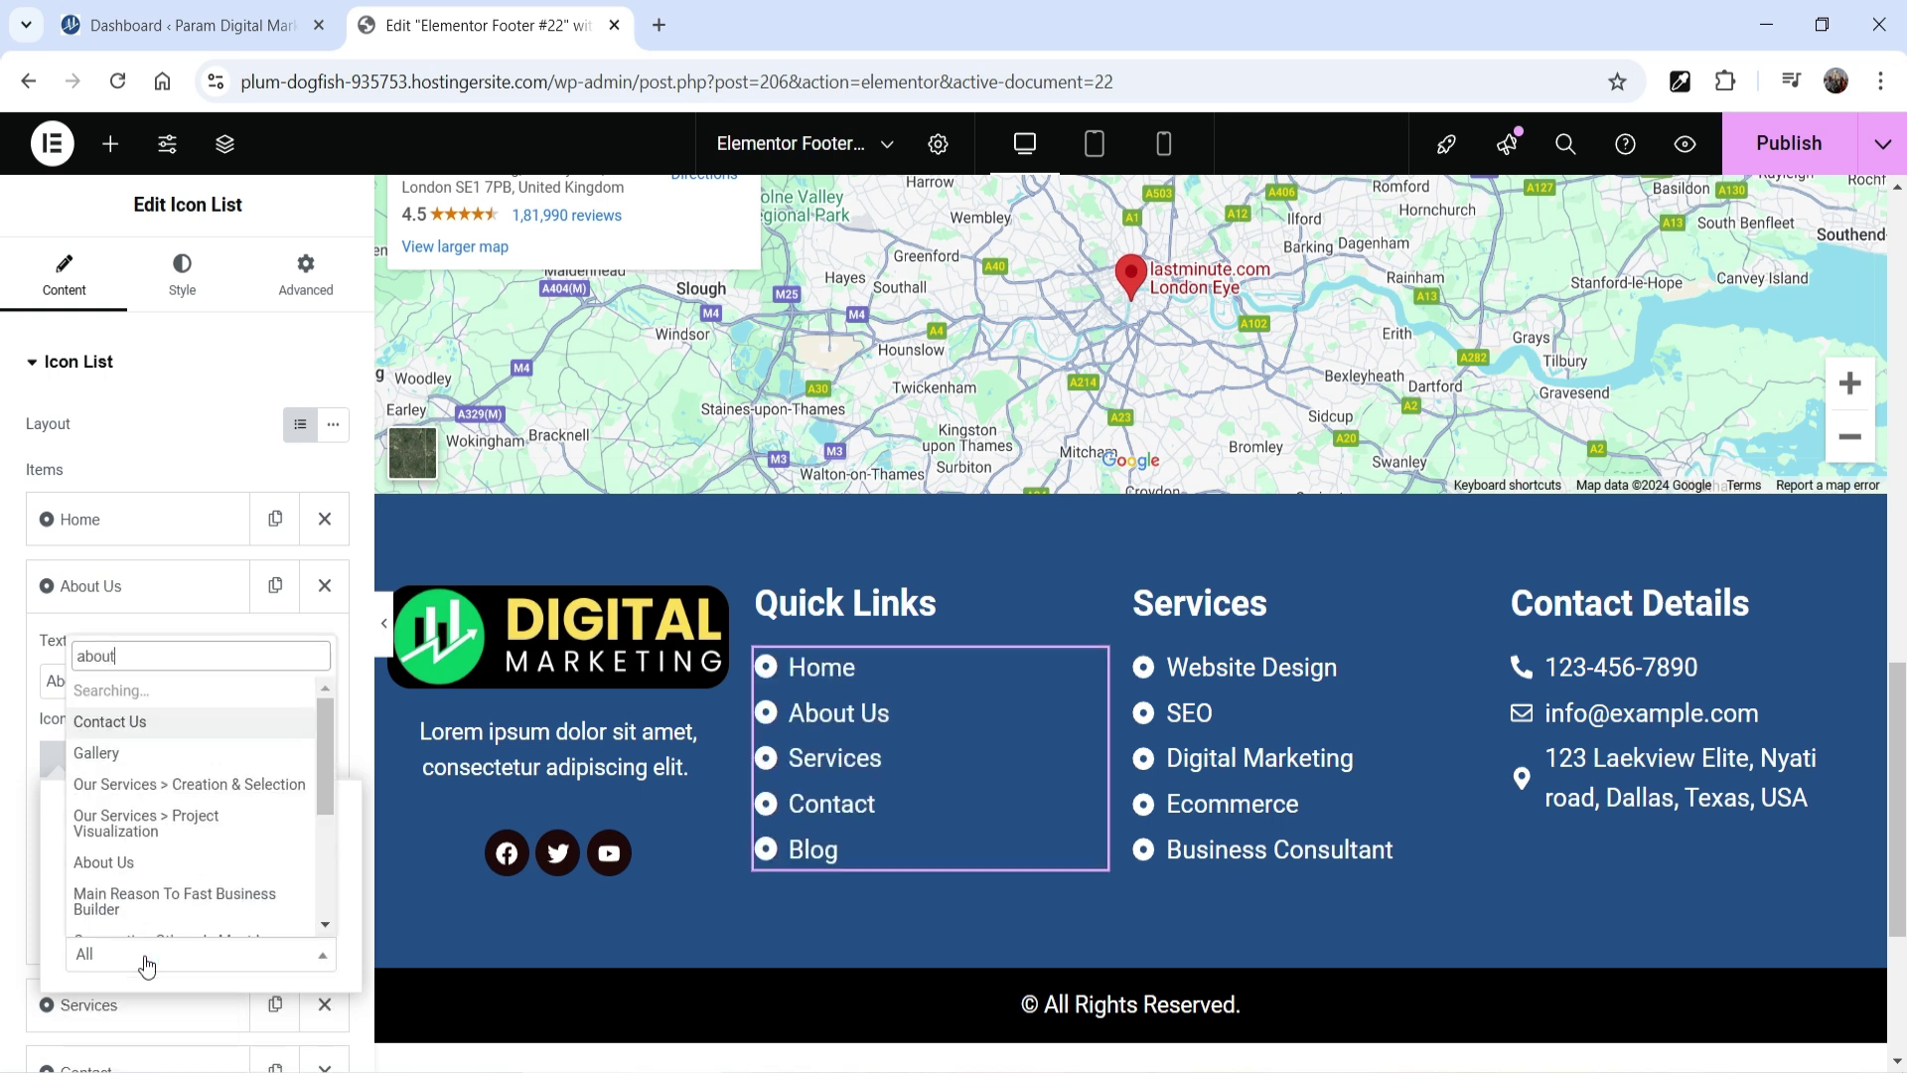
left_click(126, 889)
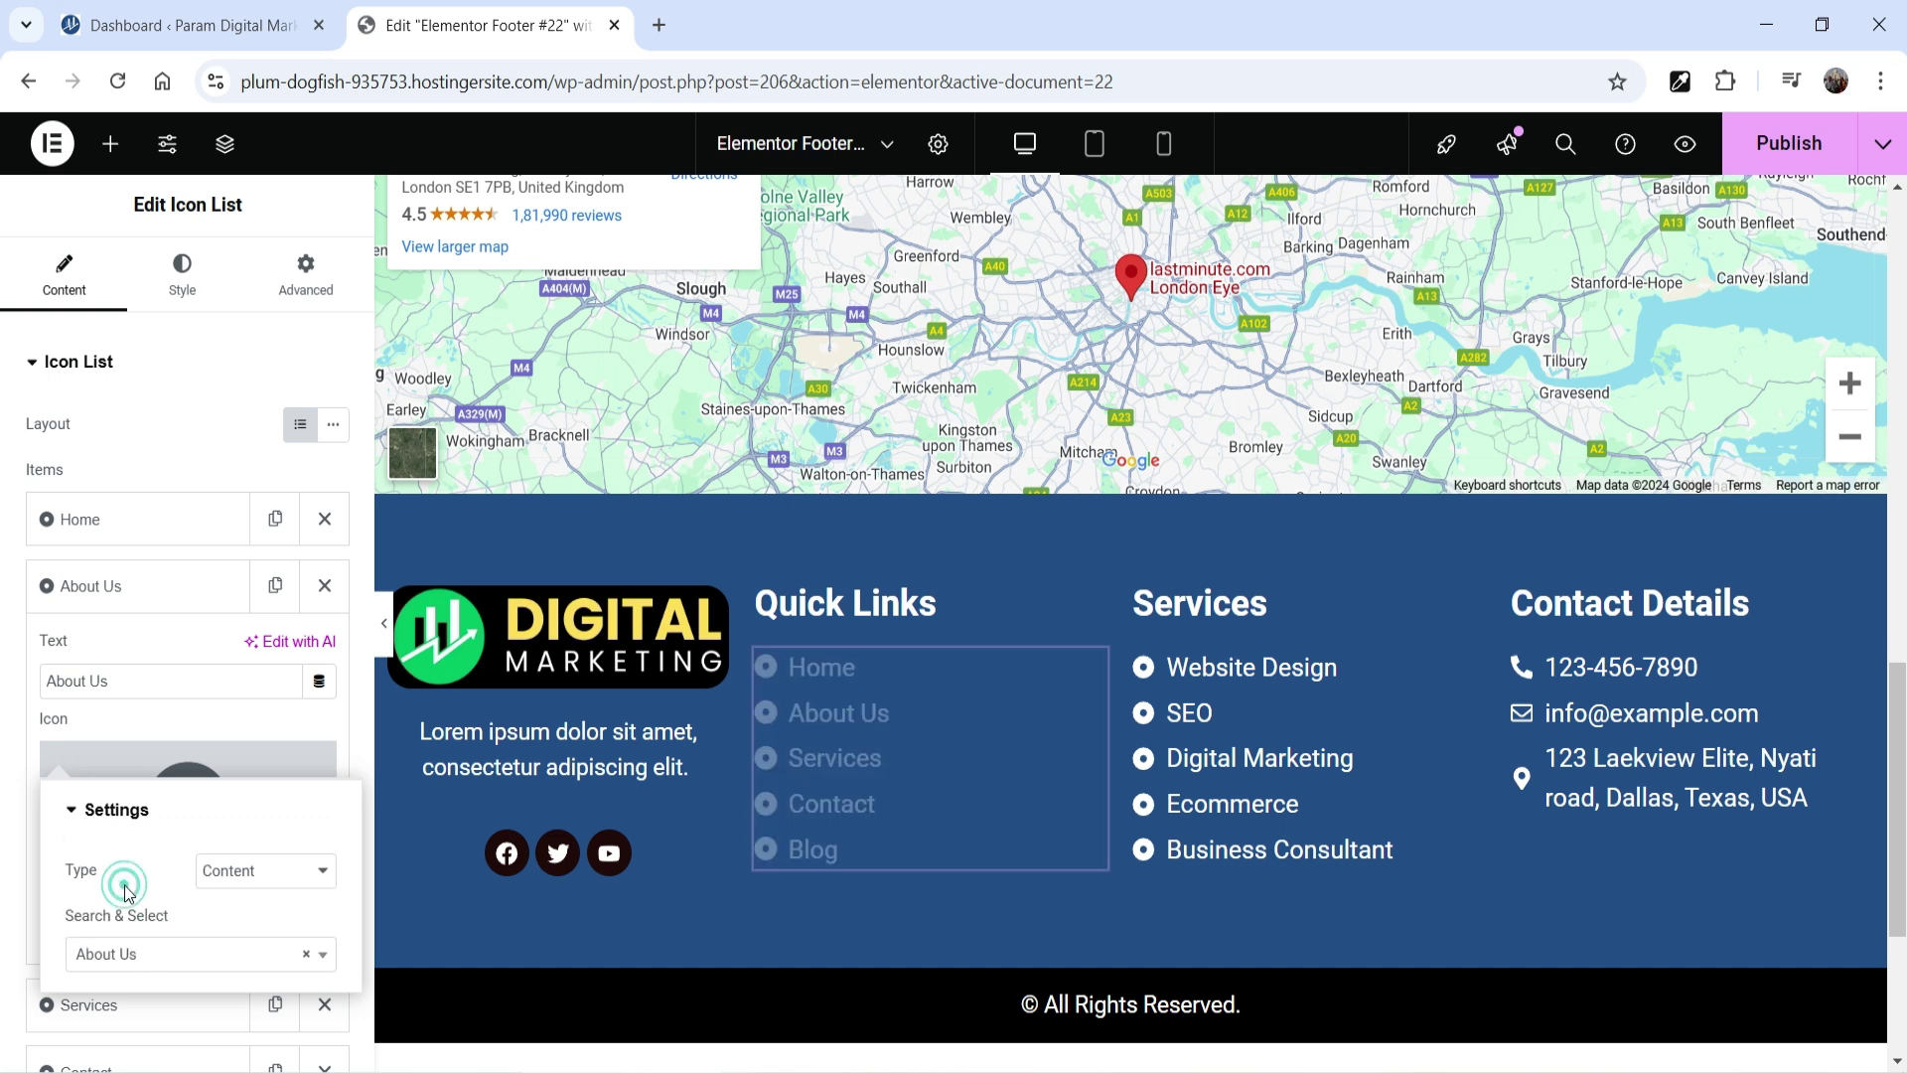
left_click(109, 641)
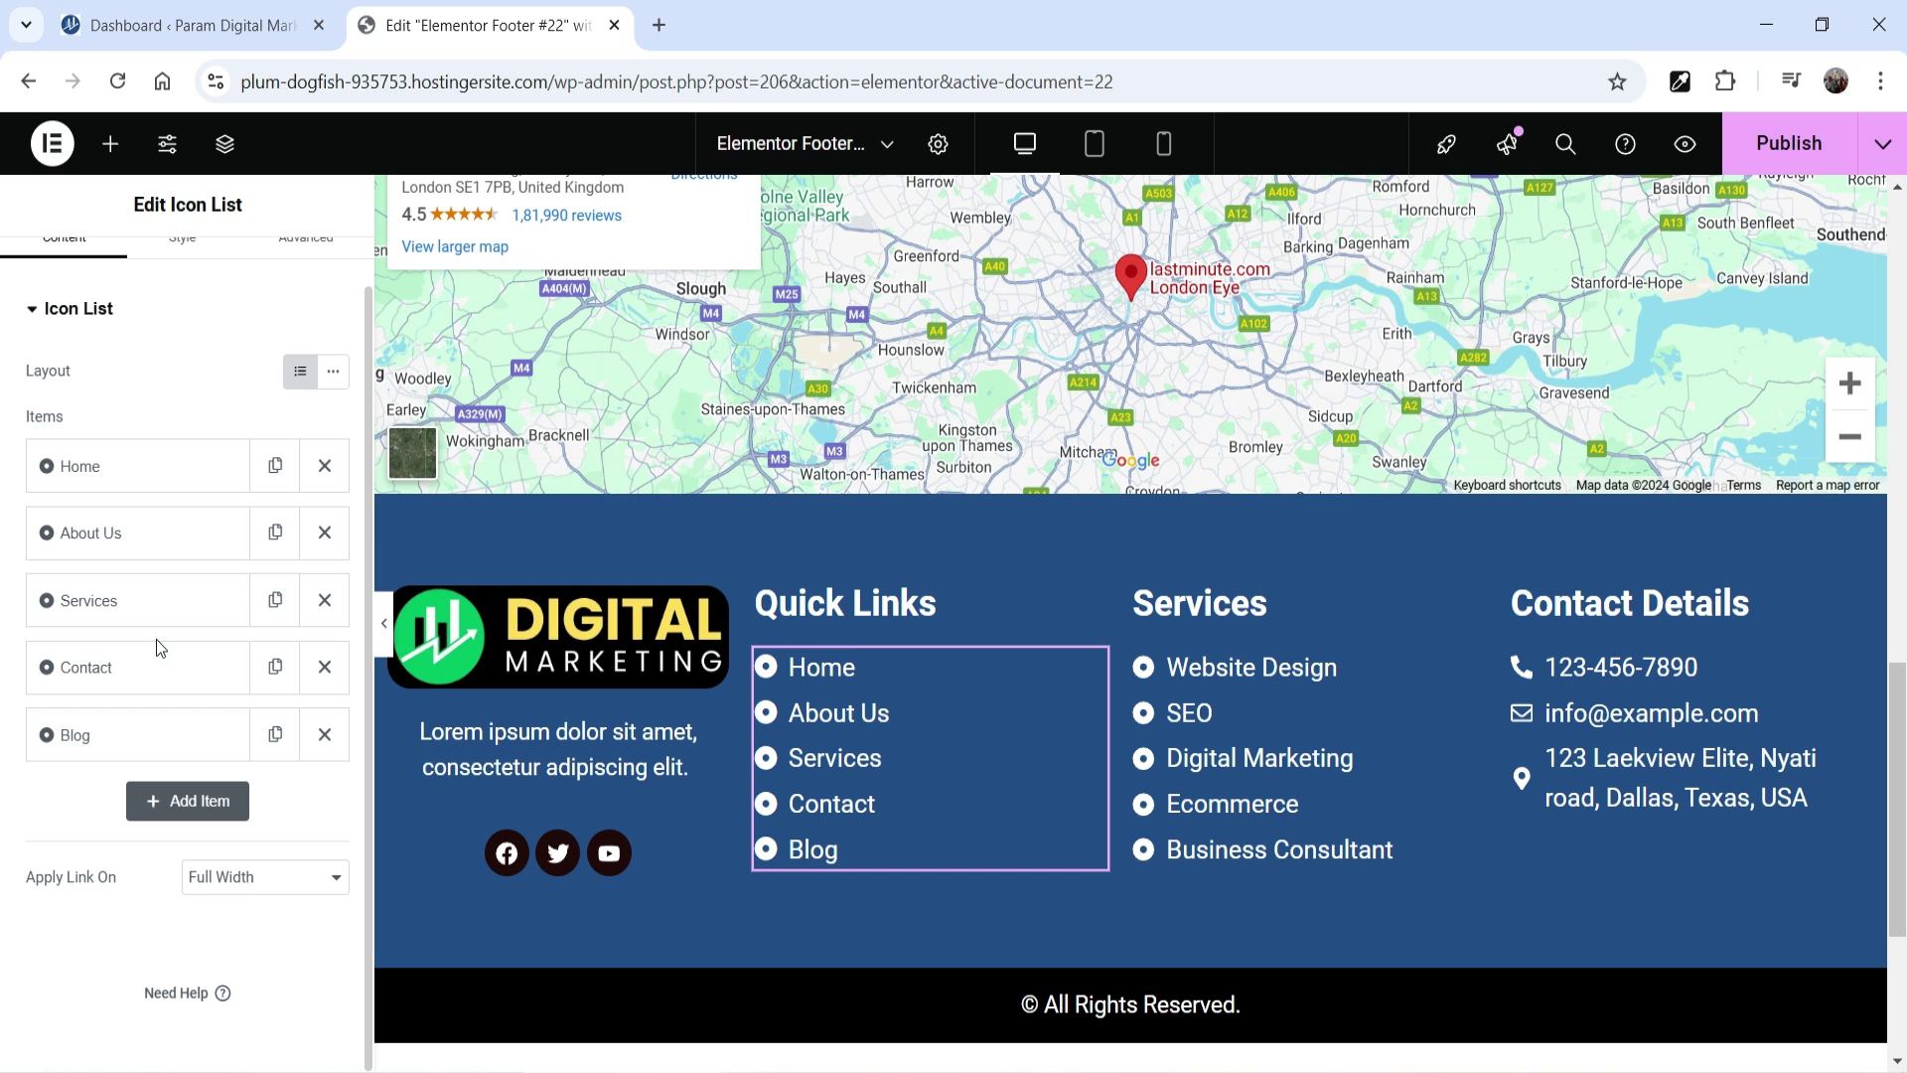
Link the Services quick link internally to the Our Services page (Content type, search 'serv').
left_click(131, 604)
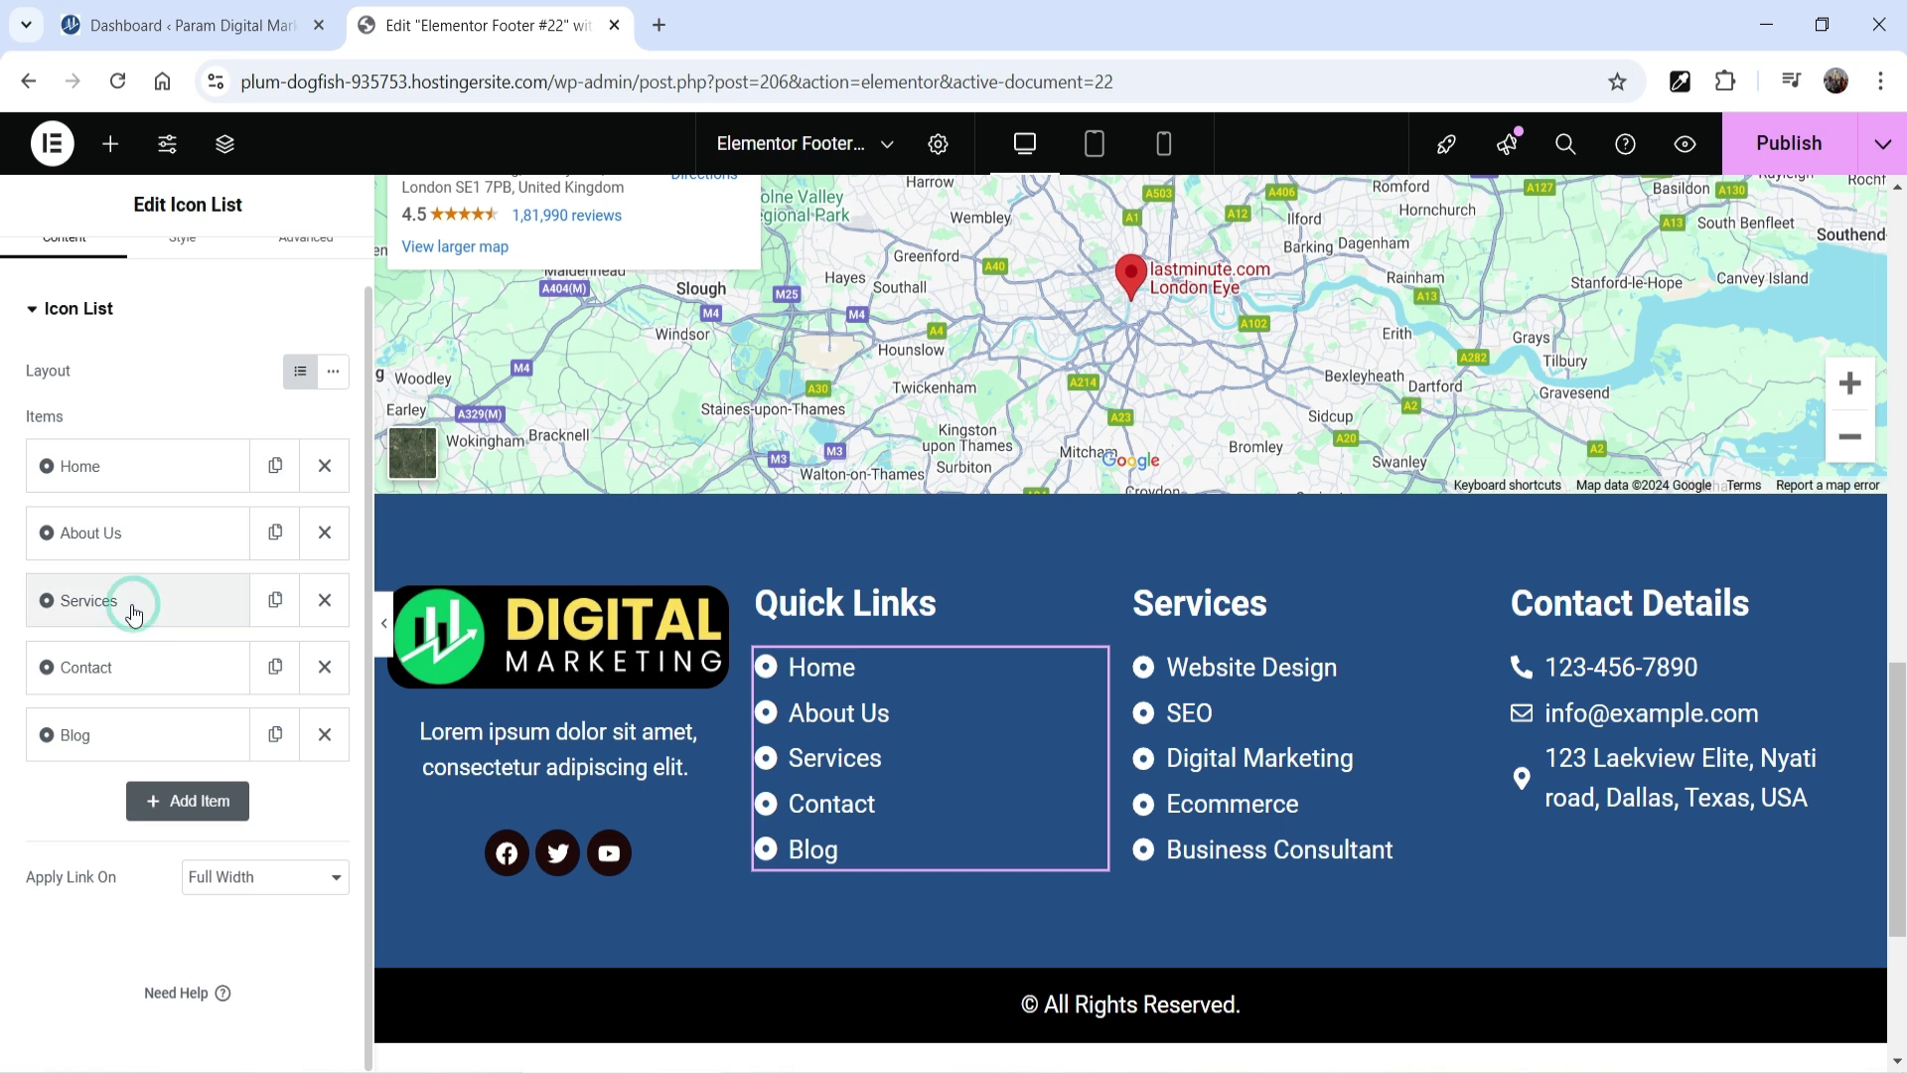
scroll(190, 856, "down", 4)
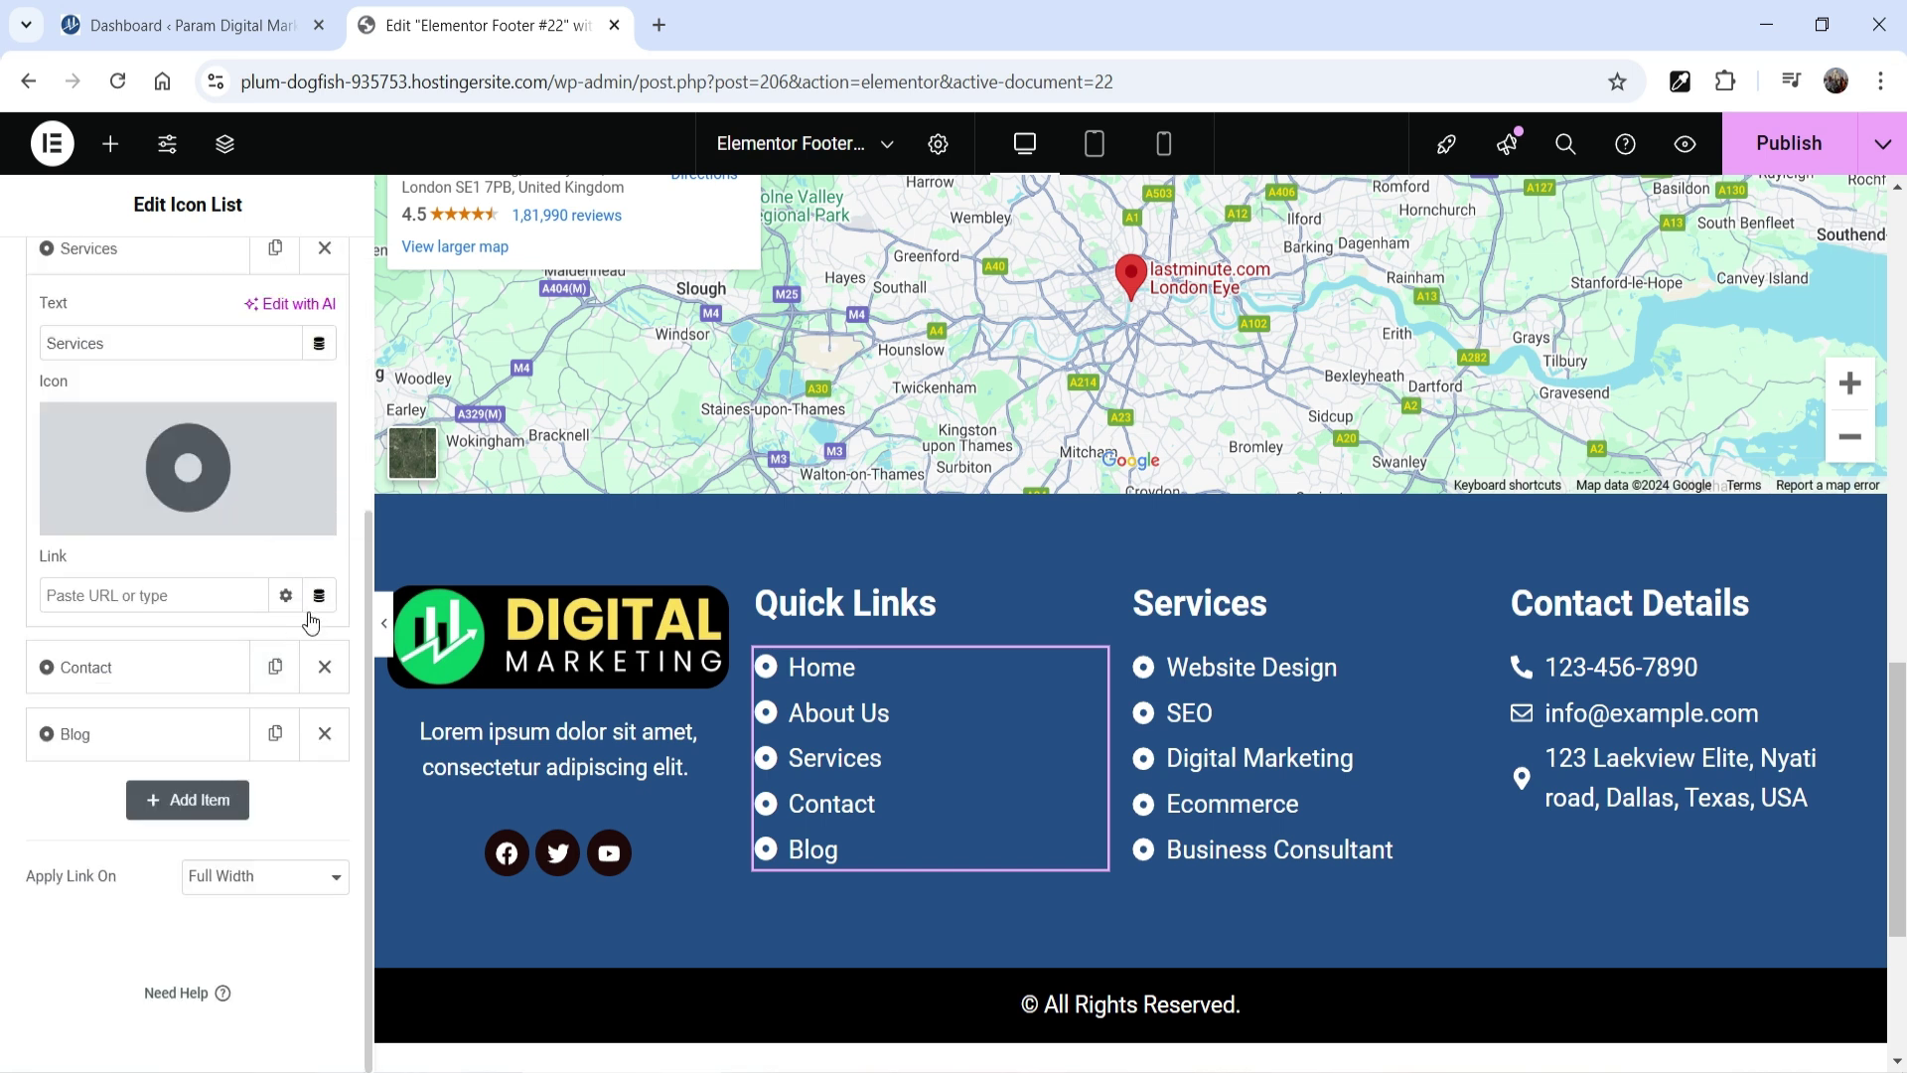
left_click(319, 595)
left_click(119, 873)
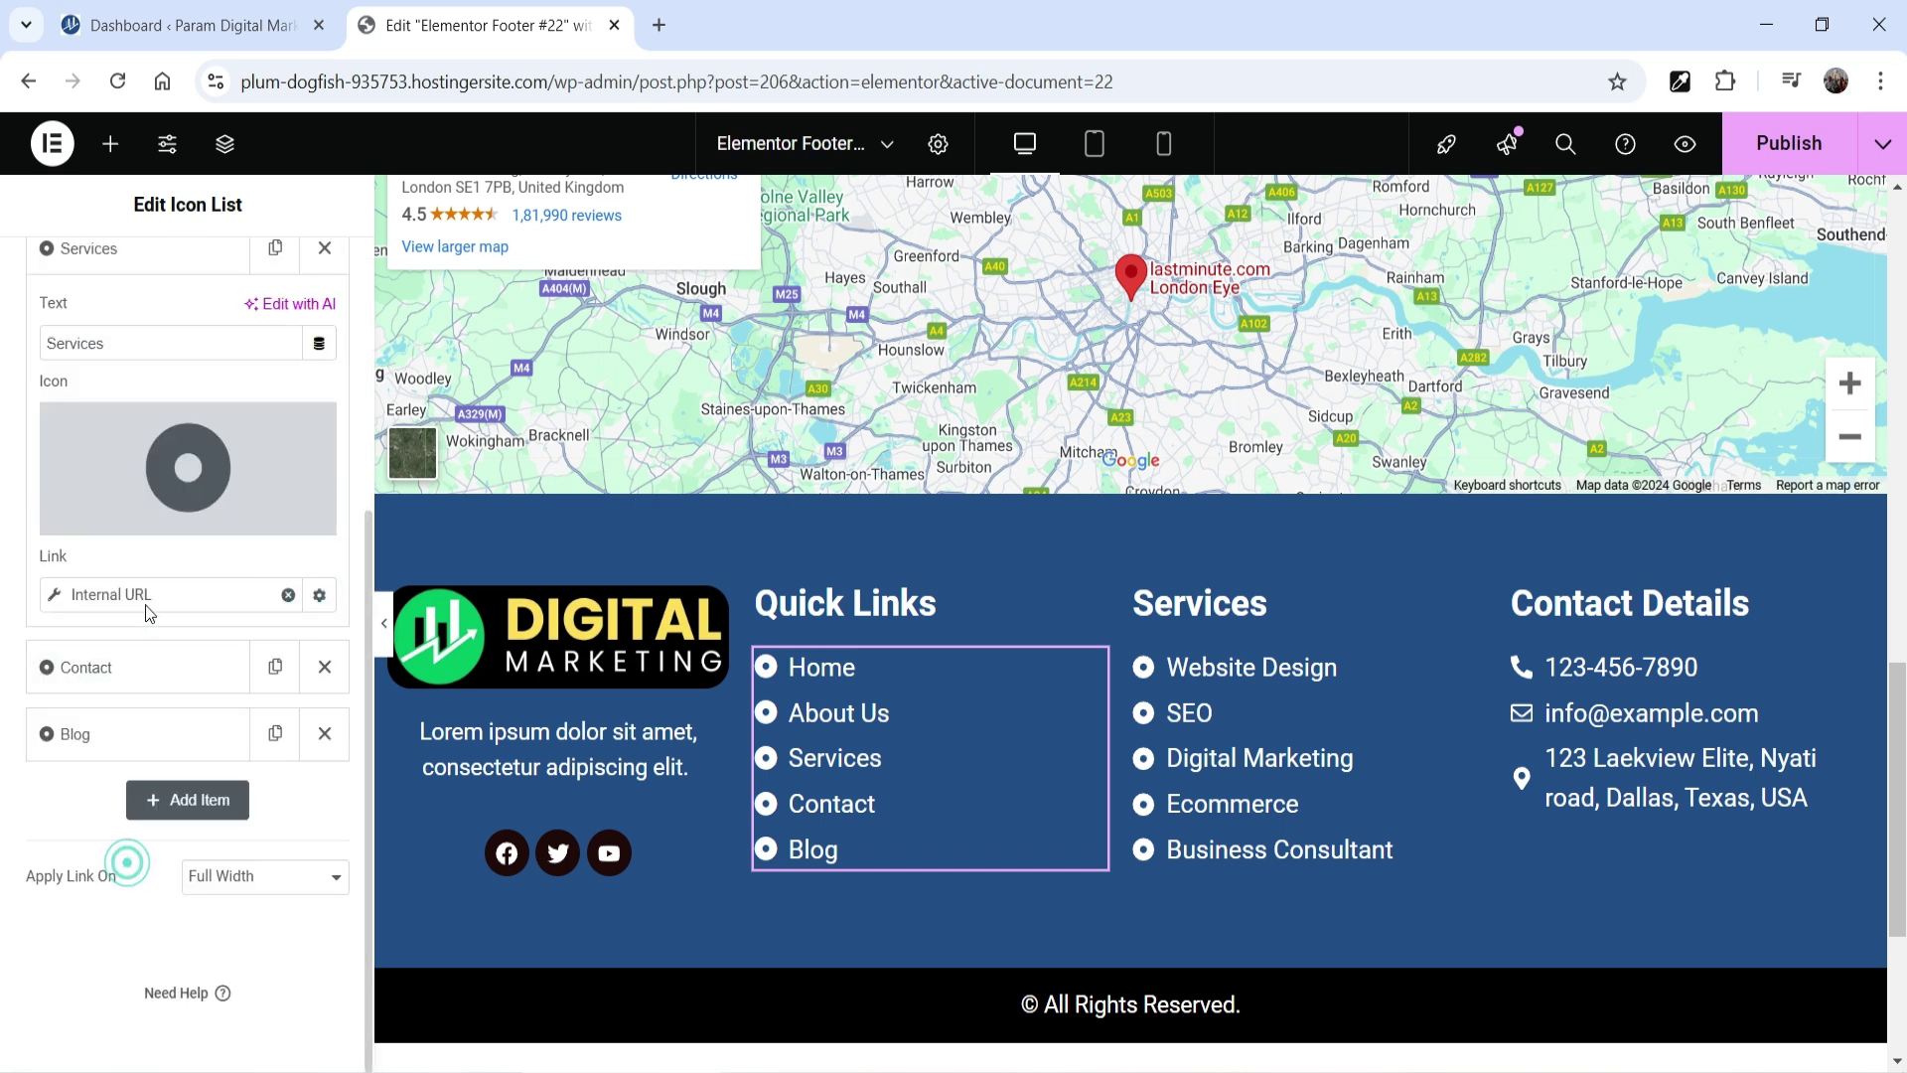
left_click(251, 707)
left_click(263, 745)
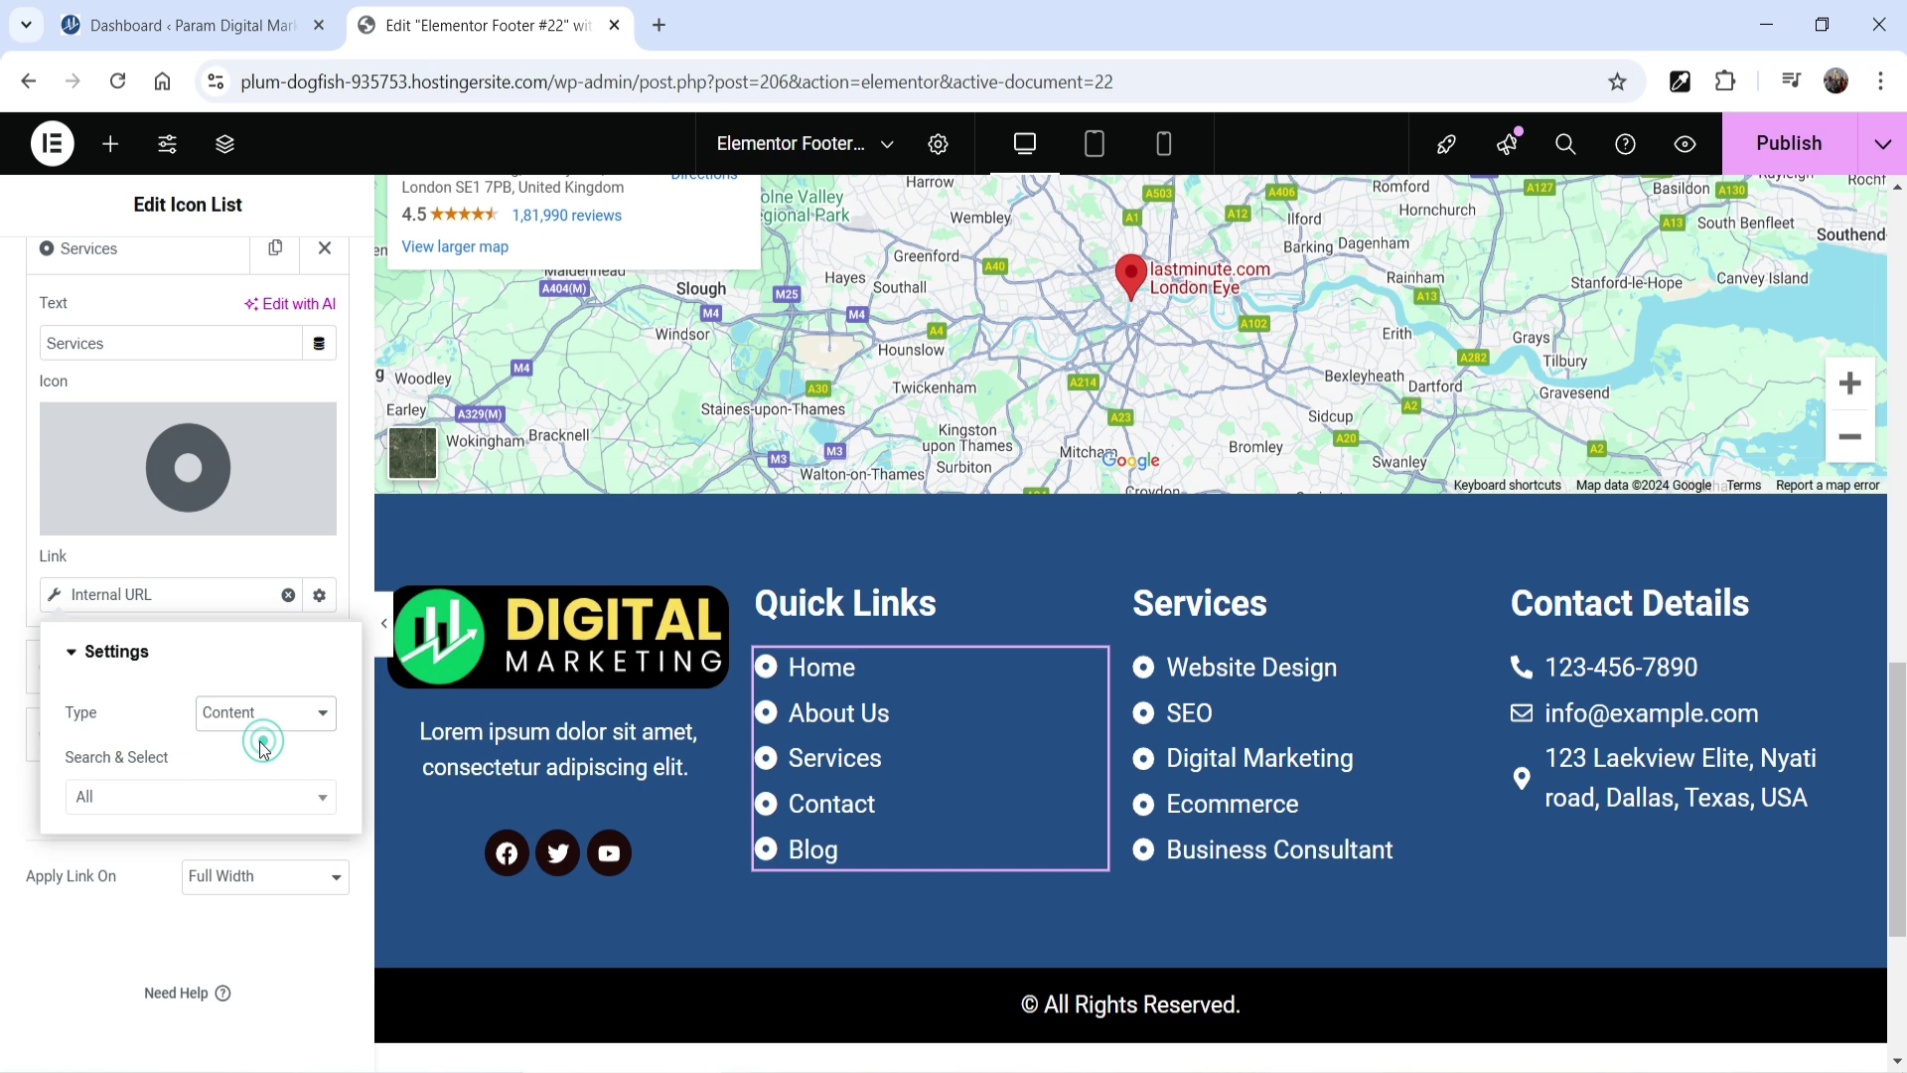
left_click(109, 795)
type("servi")
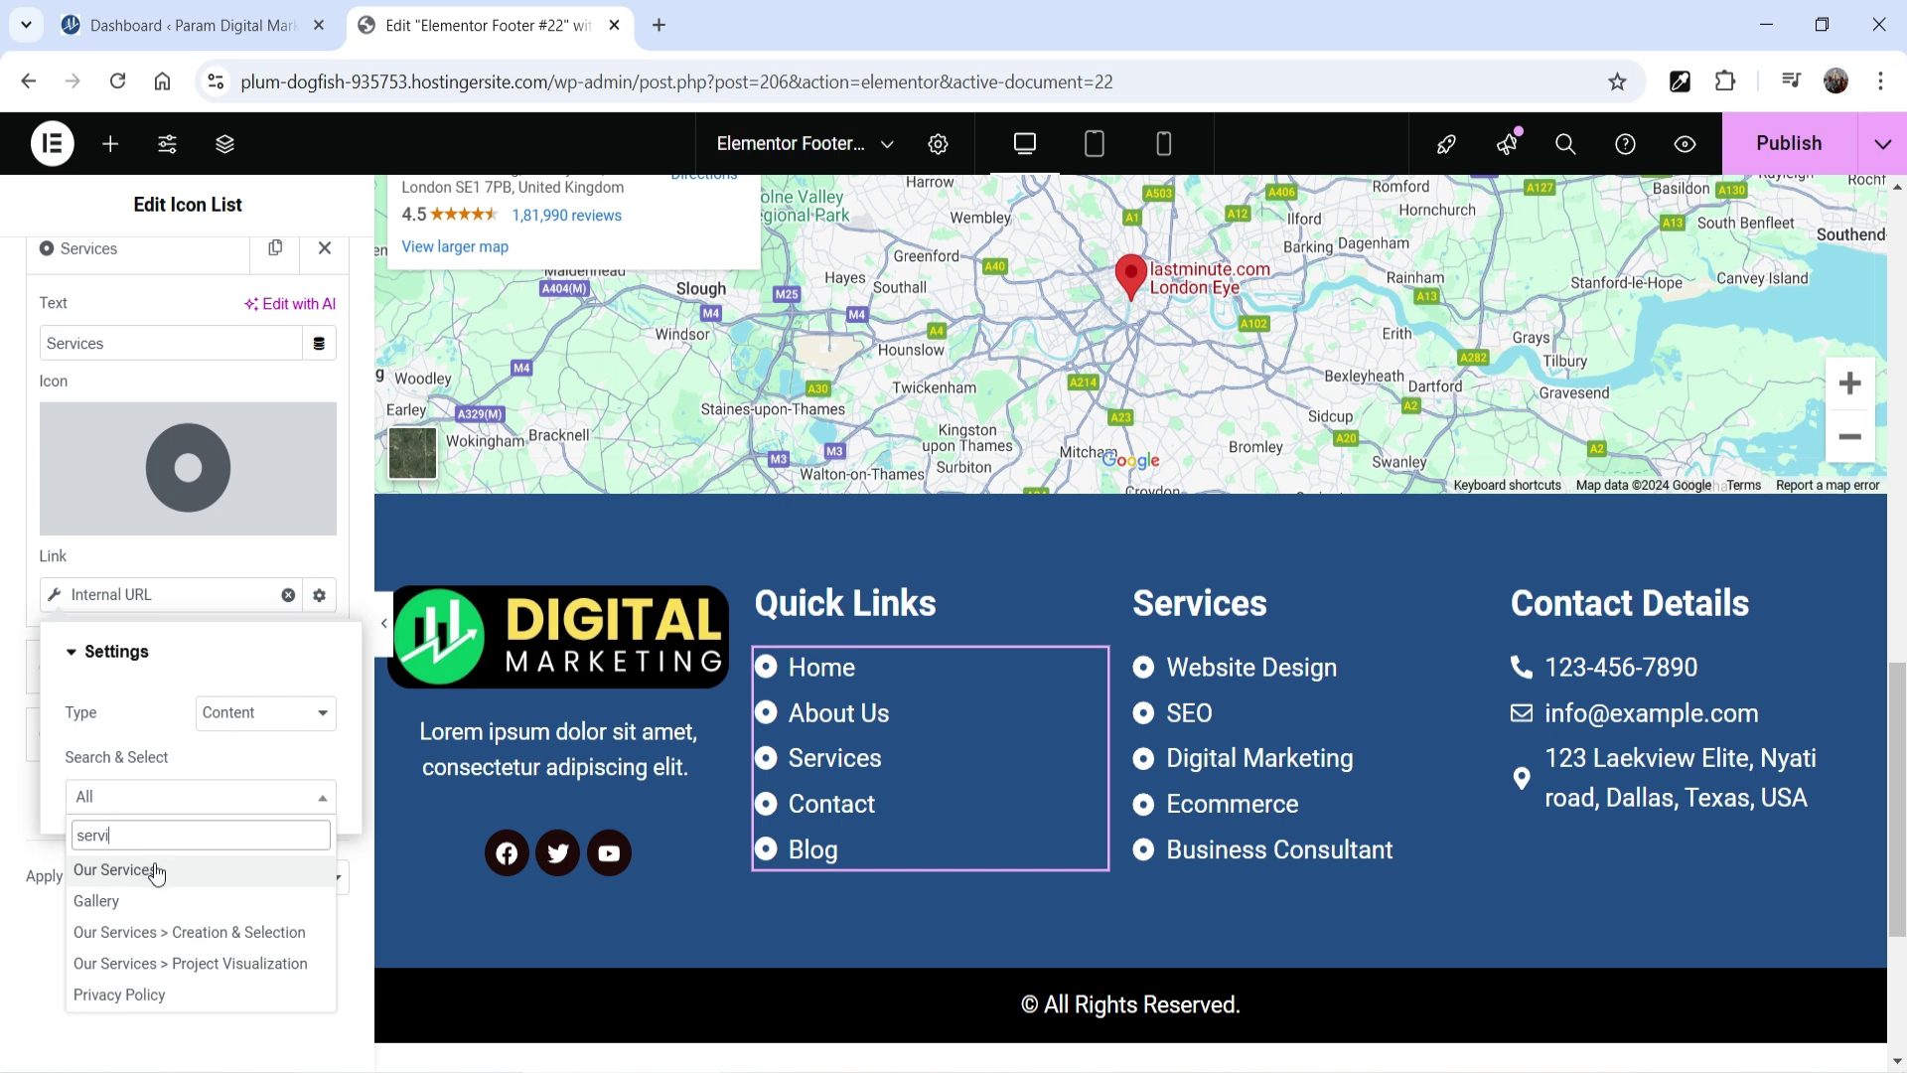
left_click(159, 872)
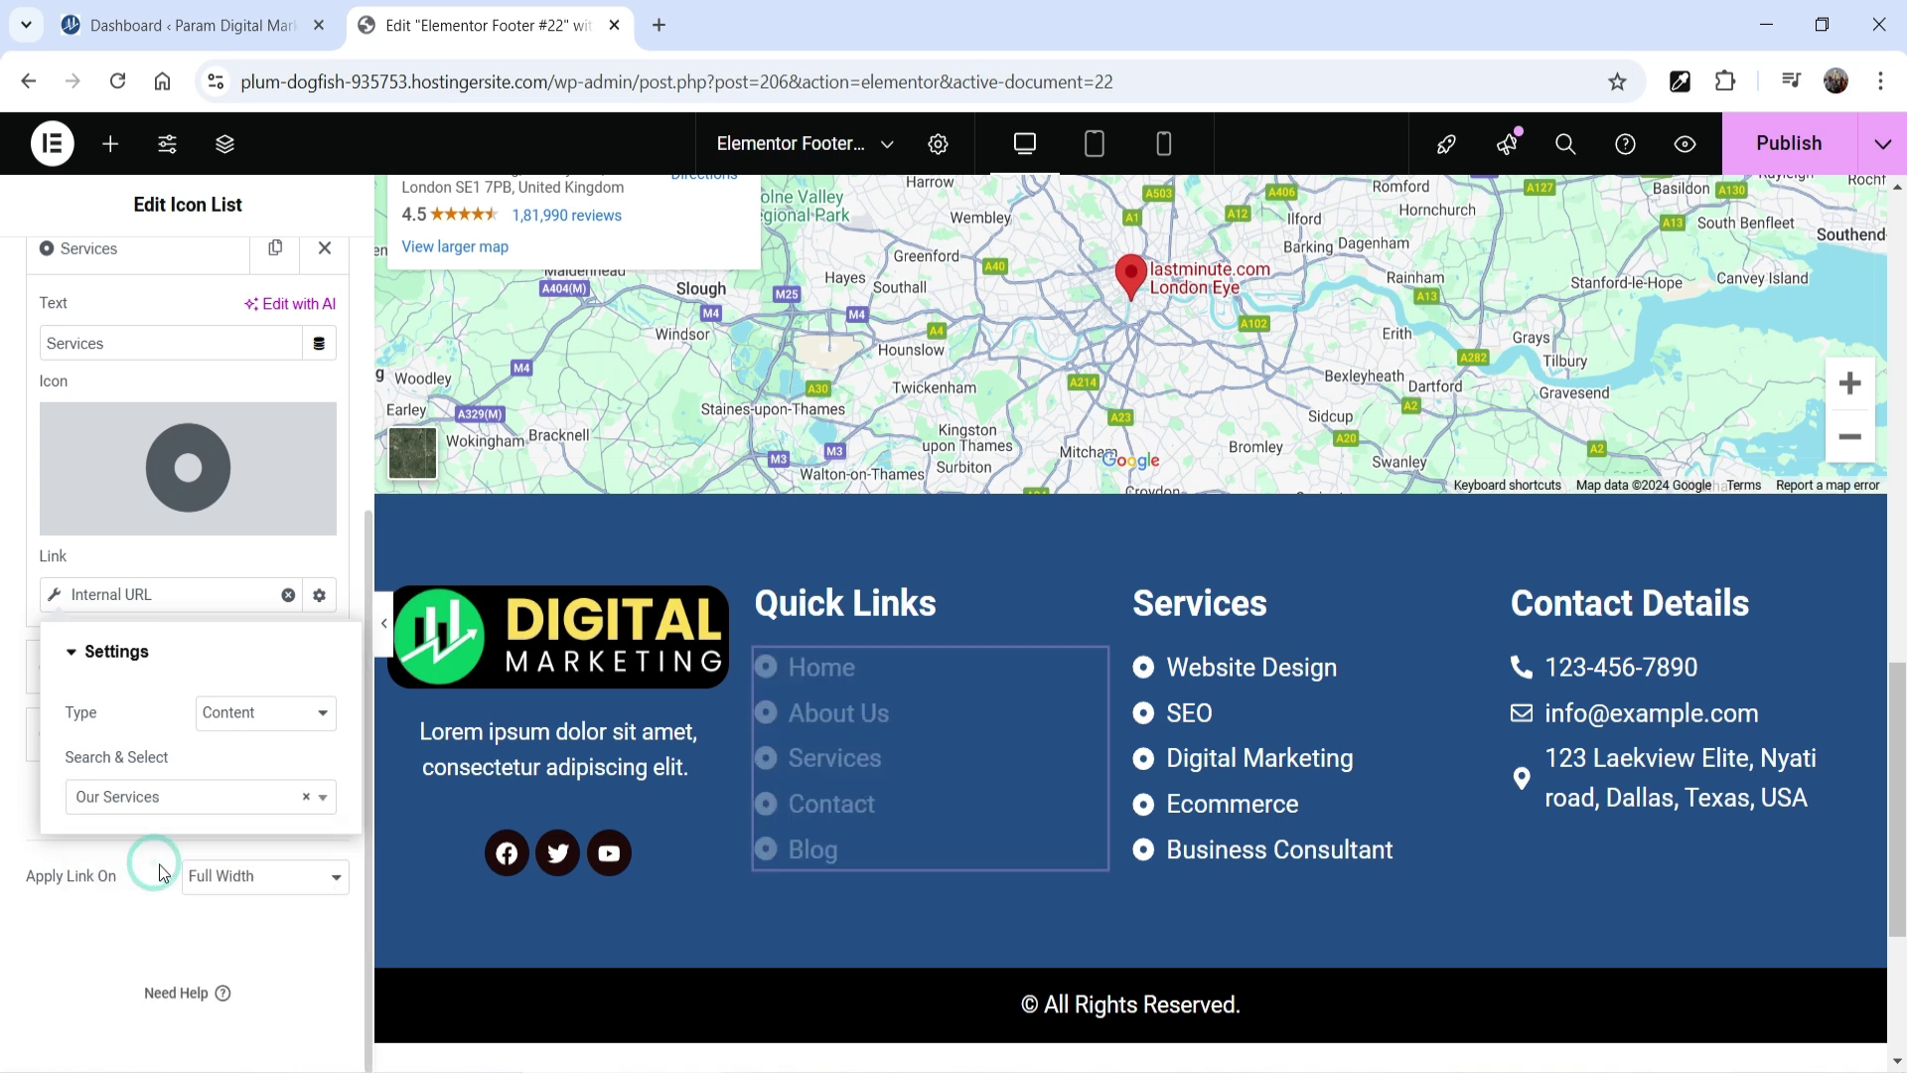
left_click(124, 270)
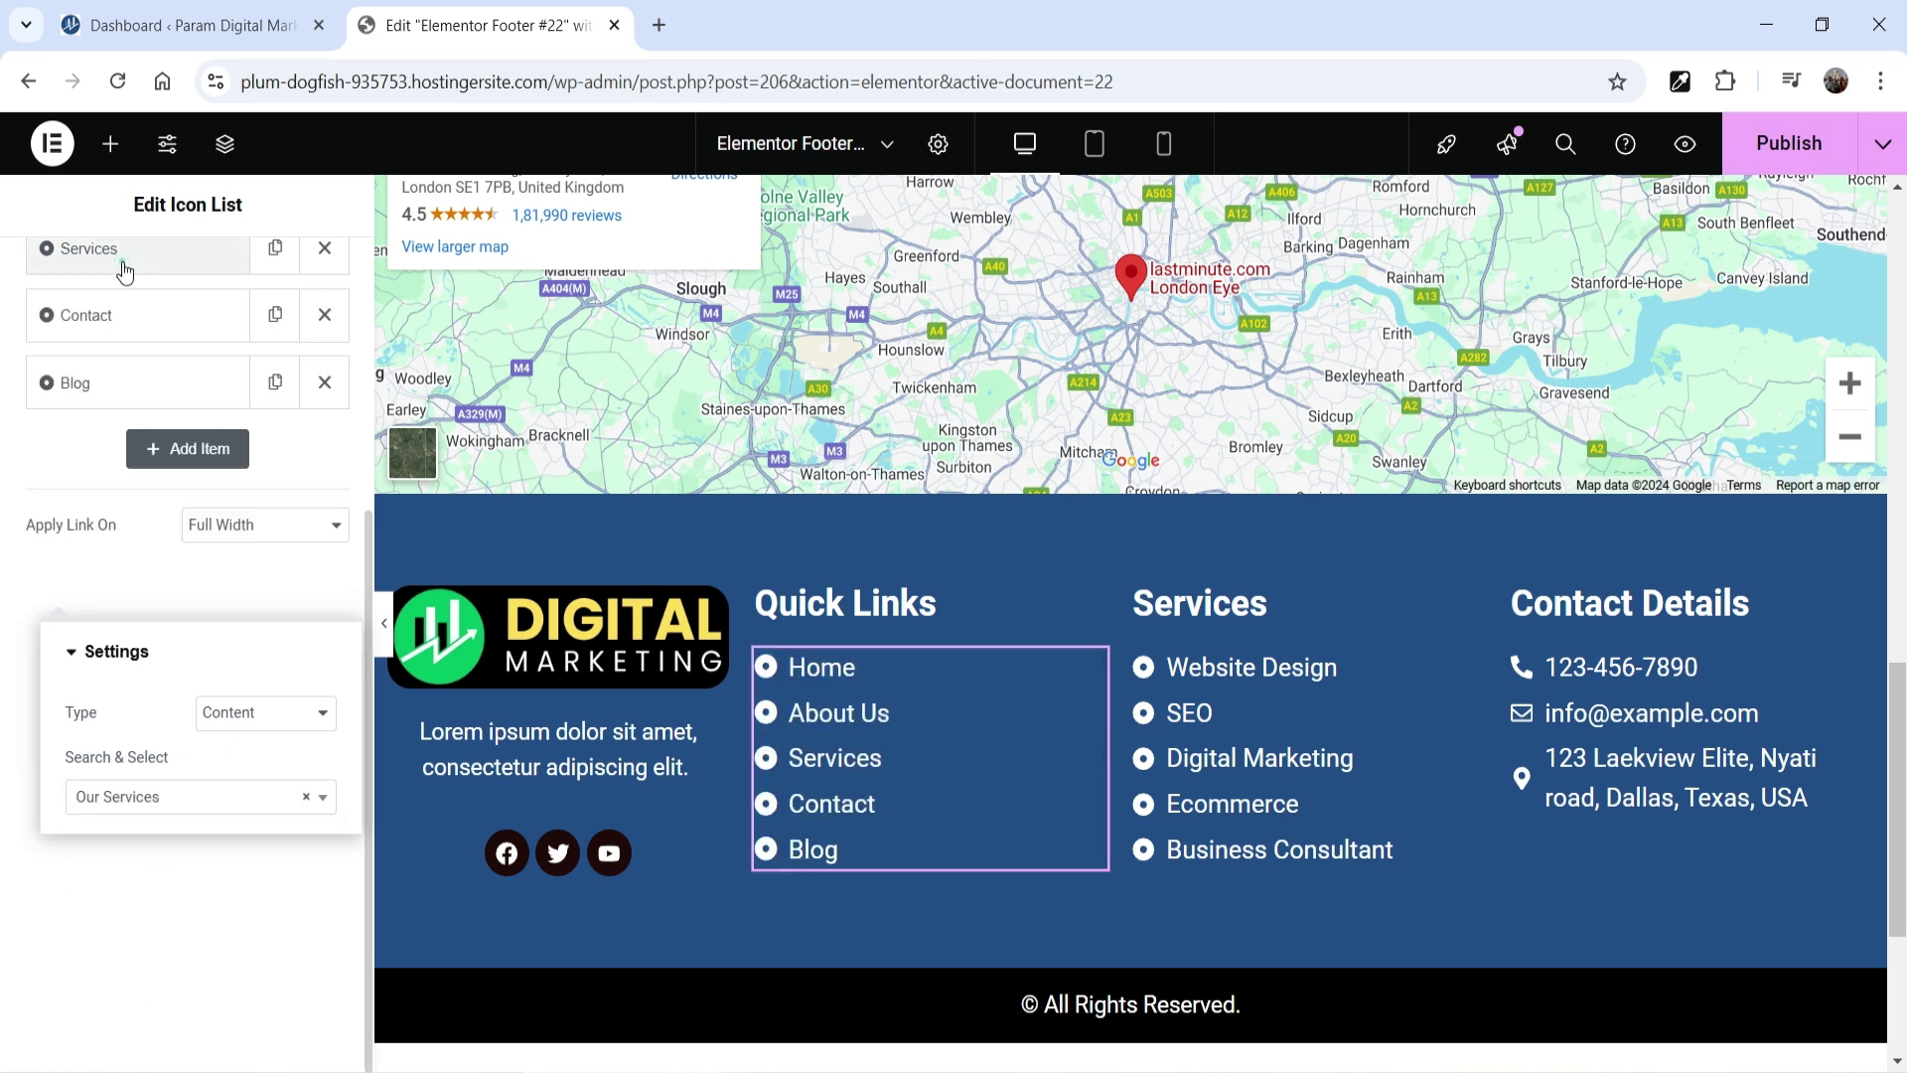
Link the Contact quick link internally to the Contact Us page via Content search 'contact'.
left_click(159, 331)
left_click(318, 662)
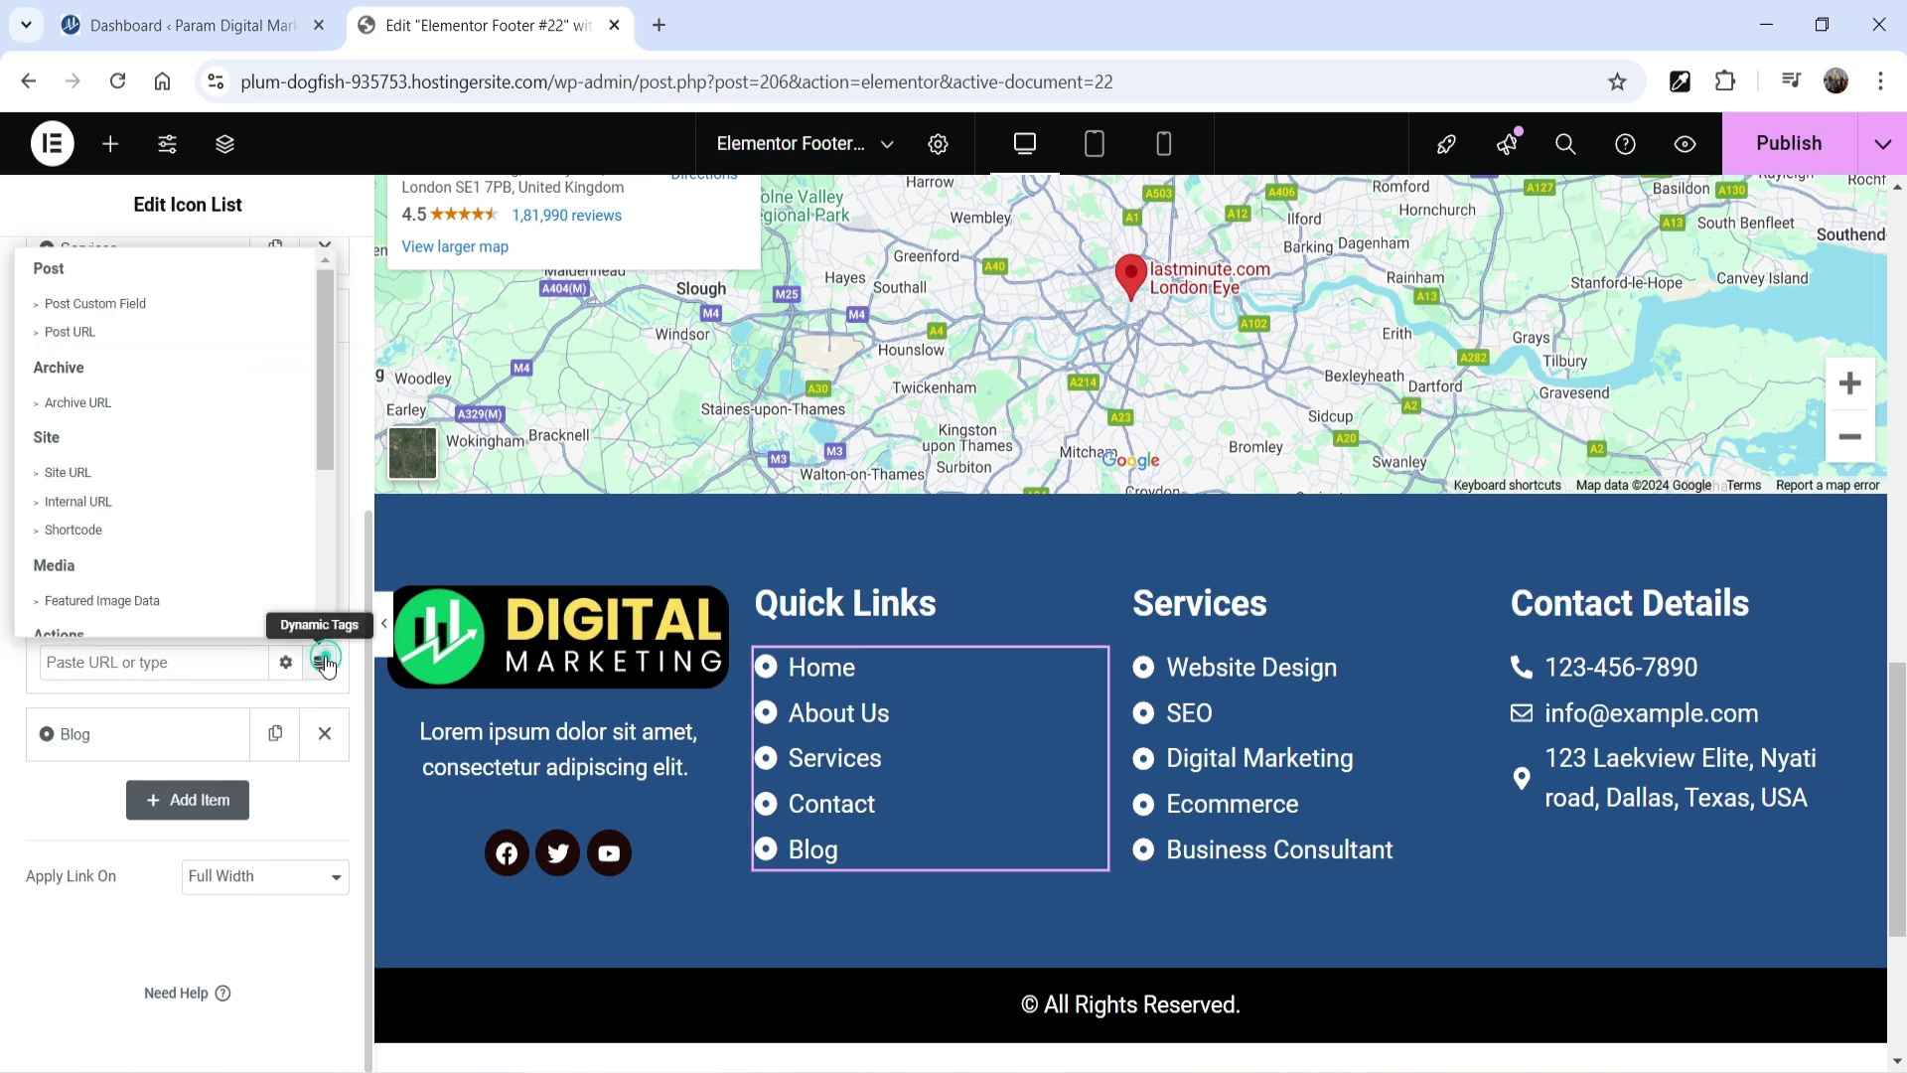
left_click(79, 502)
left_click(272, 790)
left_click(266, 808)
left_click(154, 860)
type("contact")
left_click(167, 939)
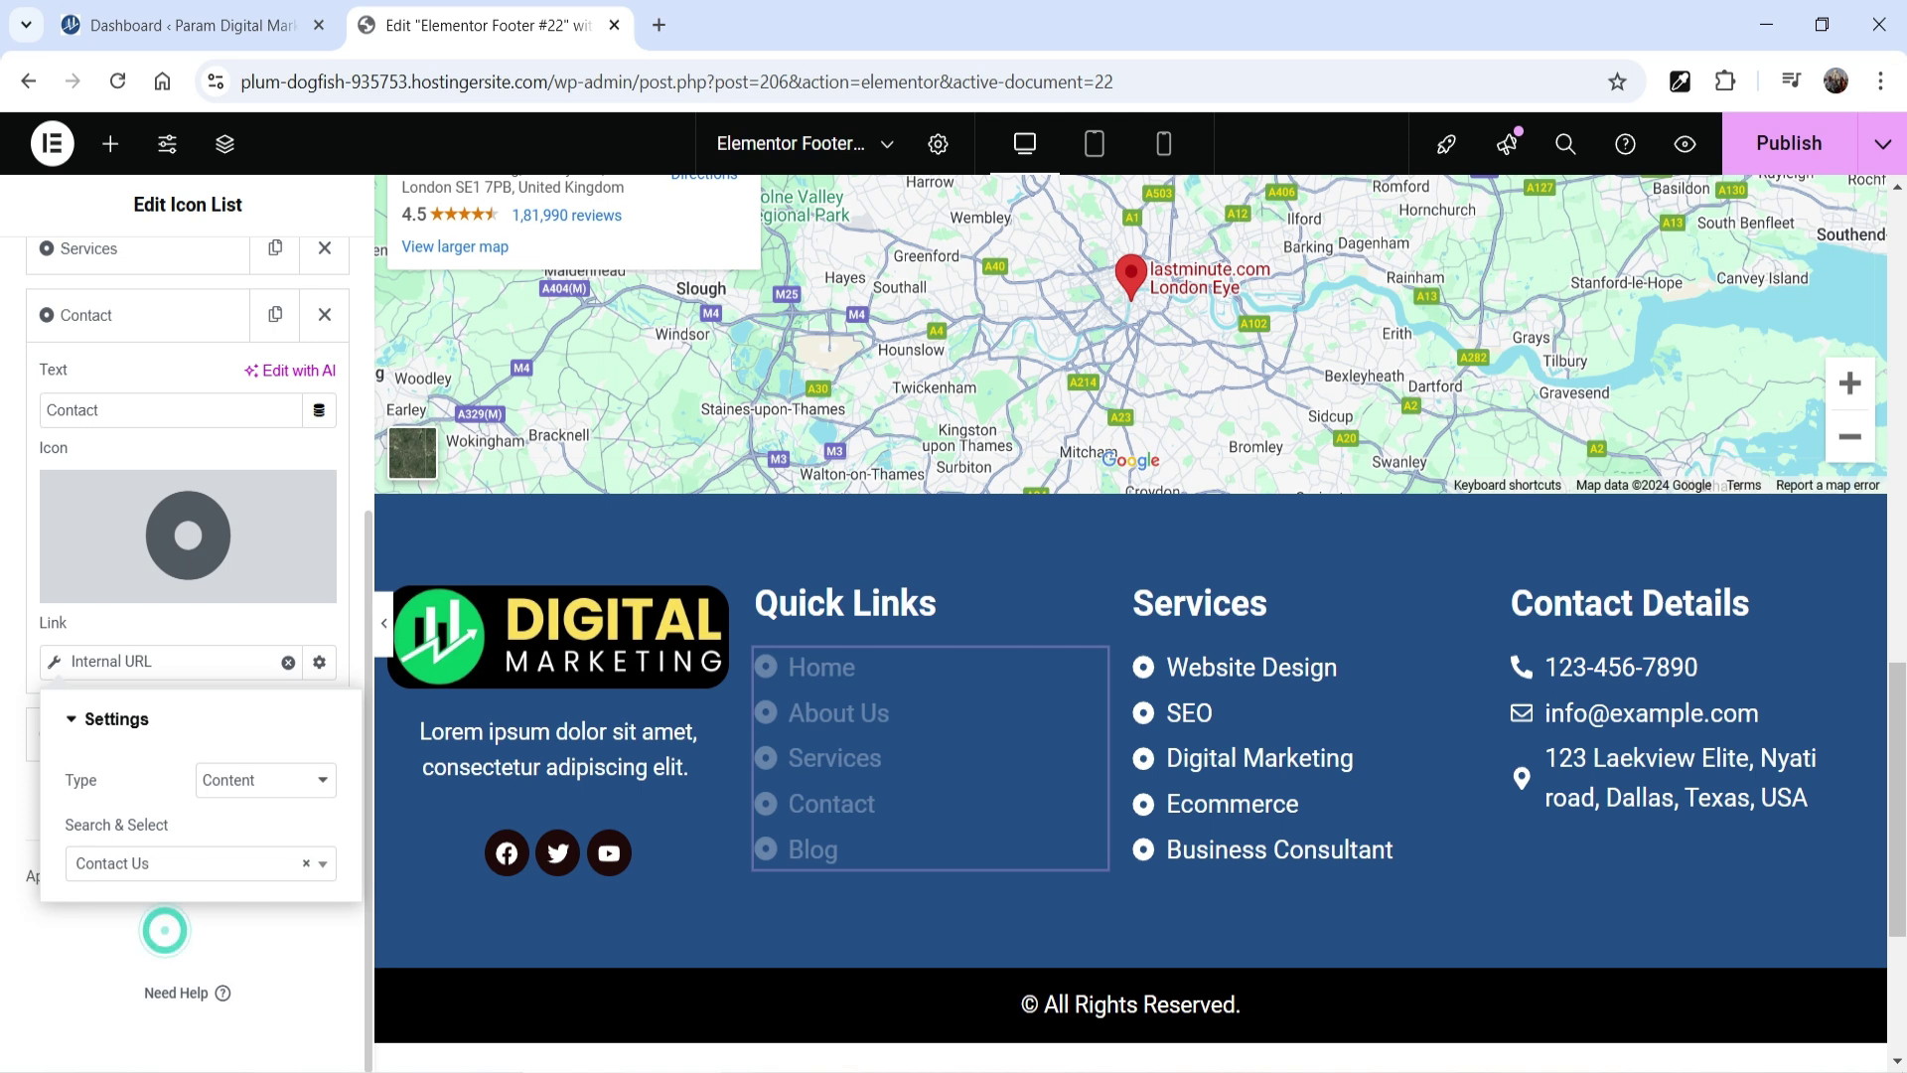
left_click(140, 315)
Link the Blog quick link internally to the Blog page via Content search 'blo'.
left_click(131, 385)
left_click(319, 730)
left_click(90, 686)
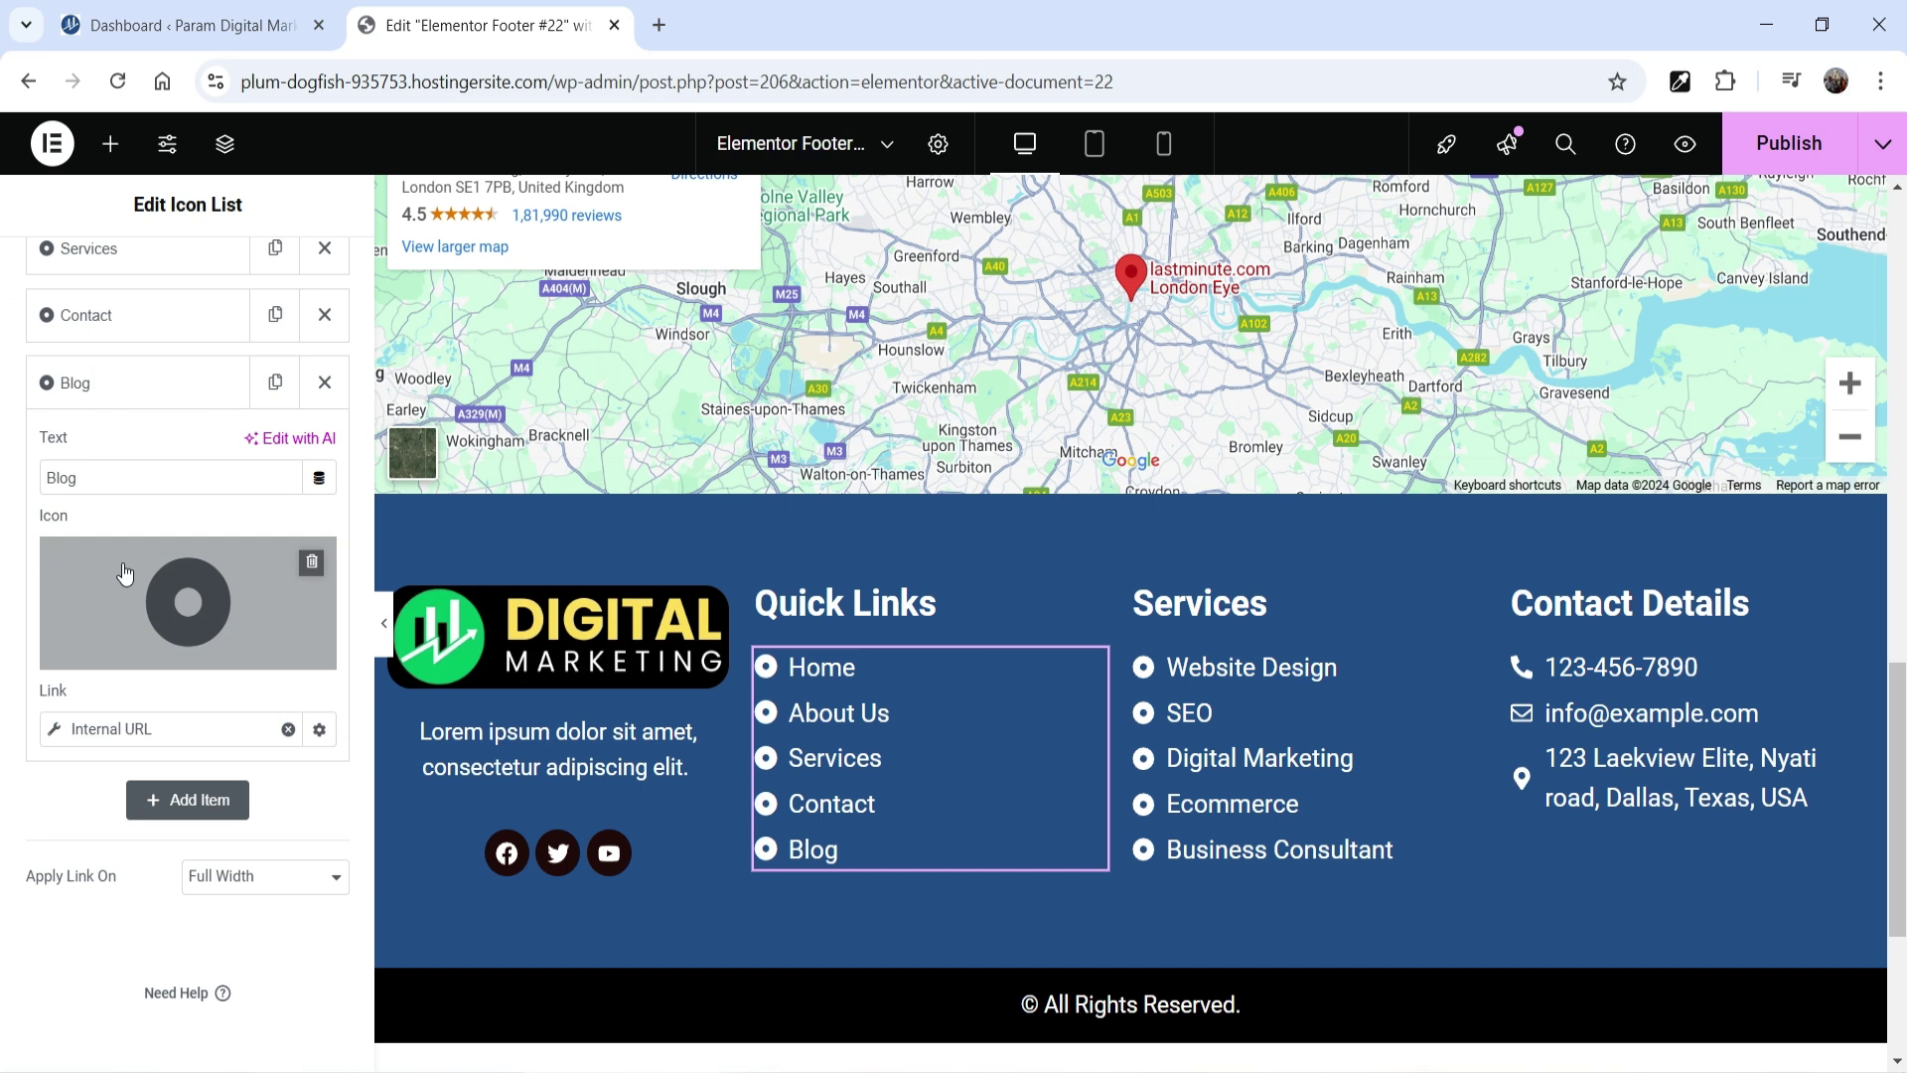
left_click(140, 728)
left_click(285, 848)
left_click(249, 878)
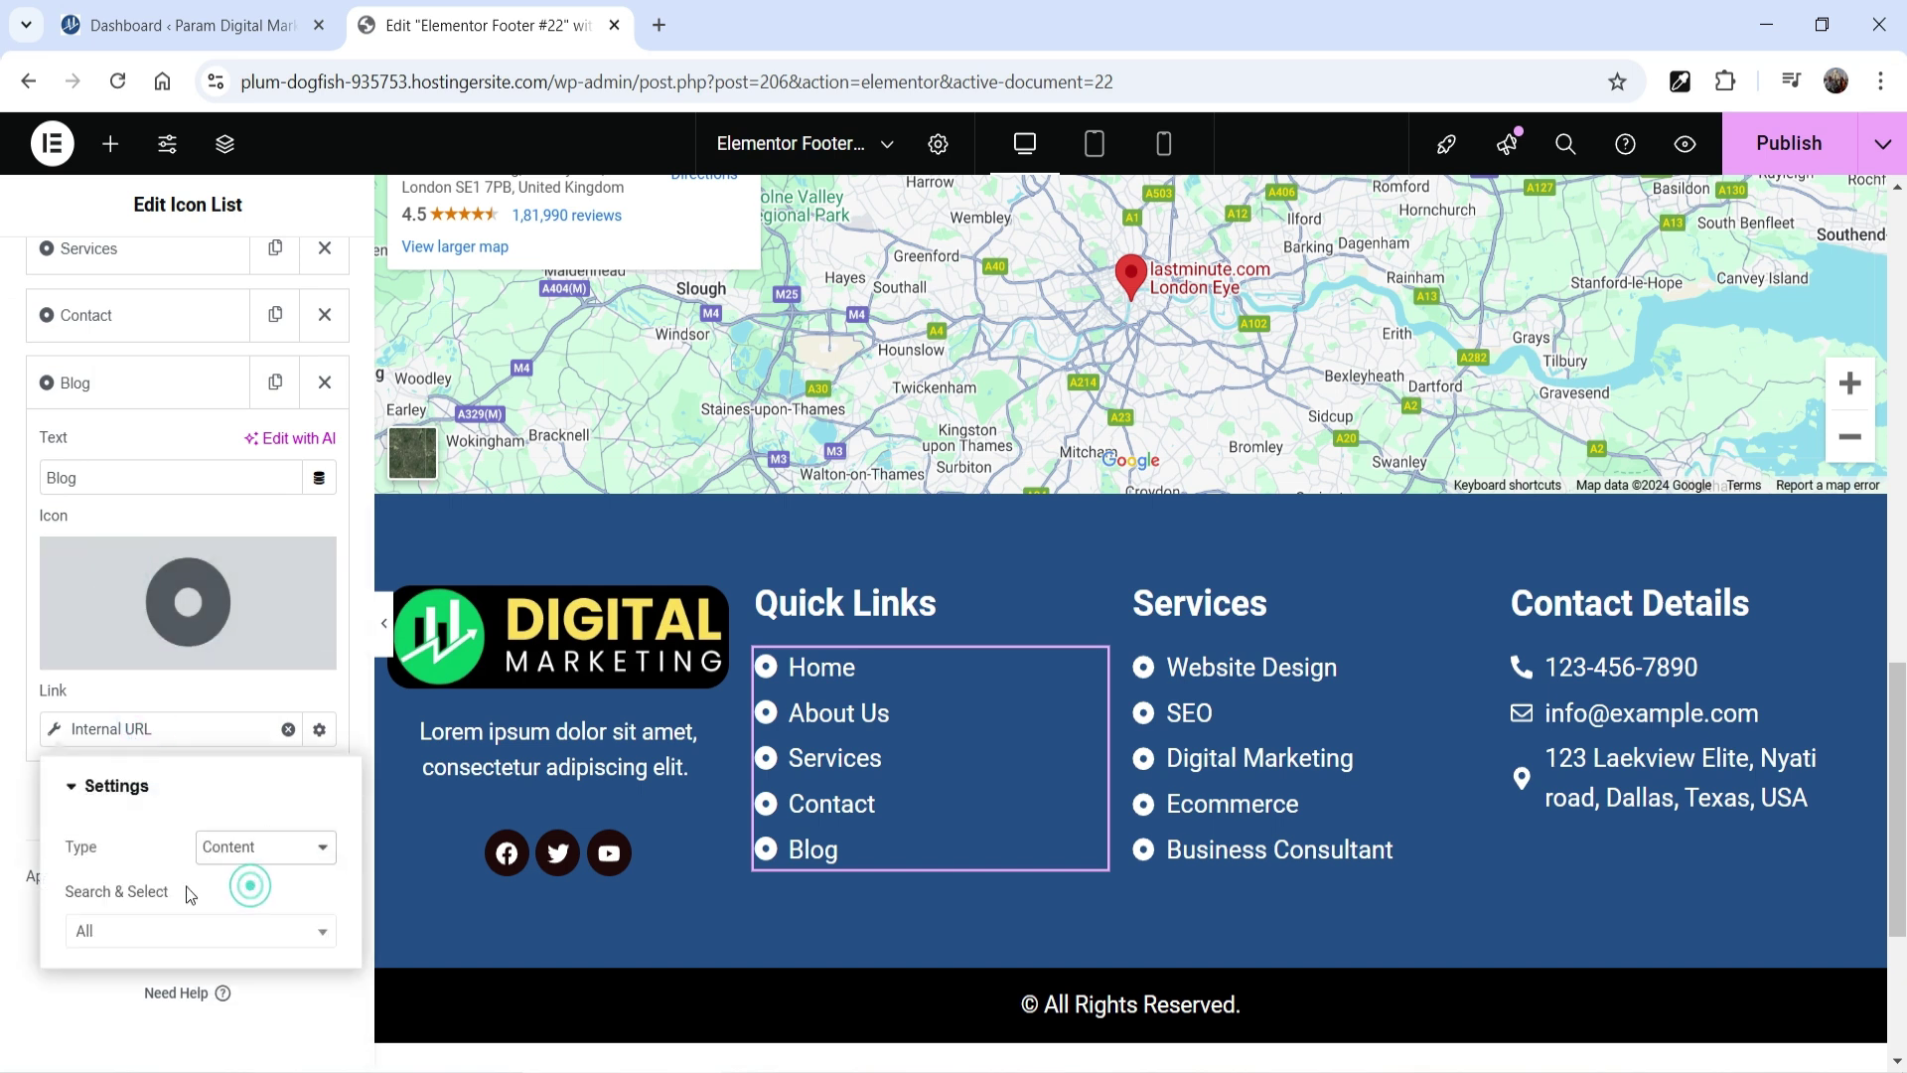
left_click(115, 931)
type("blog")
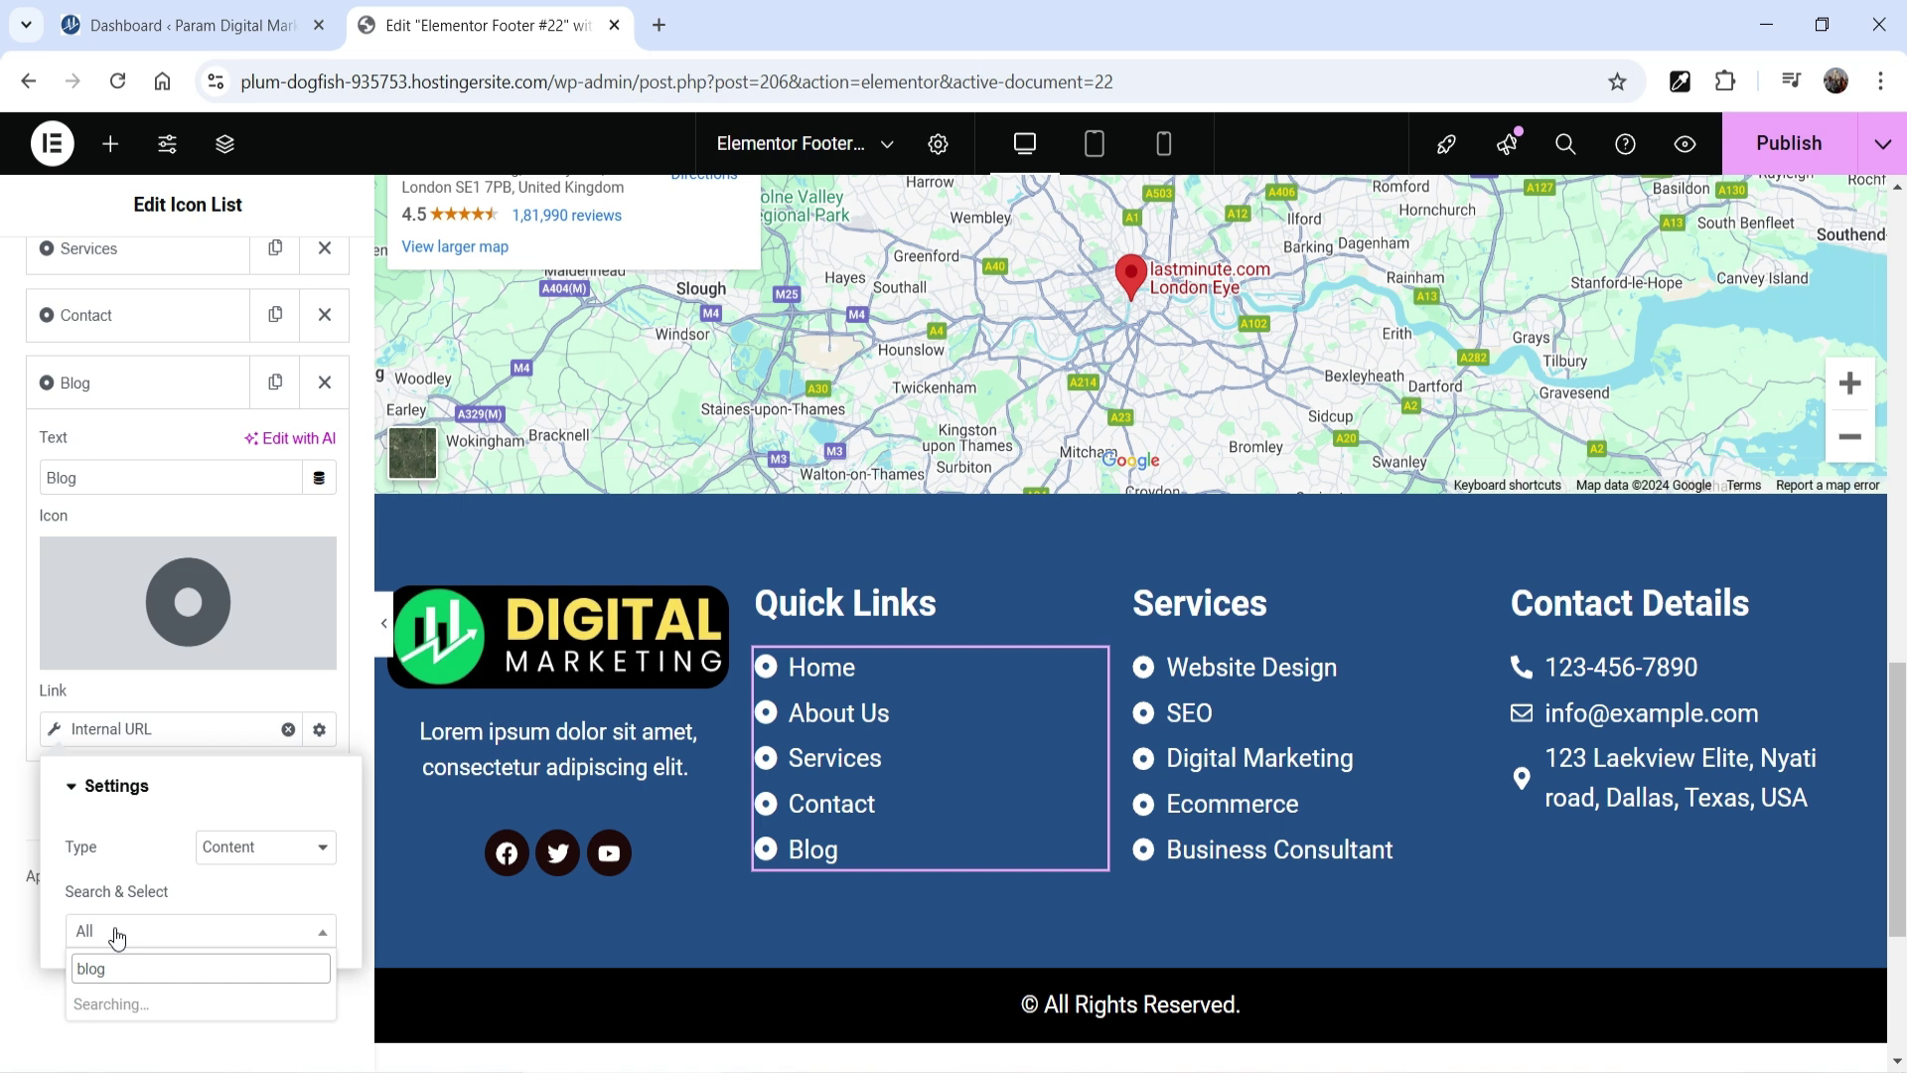
left_click(126, 1006)
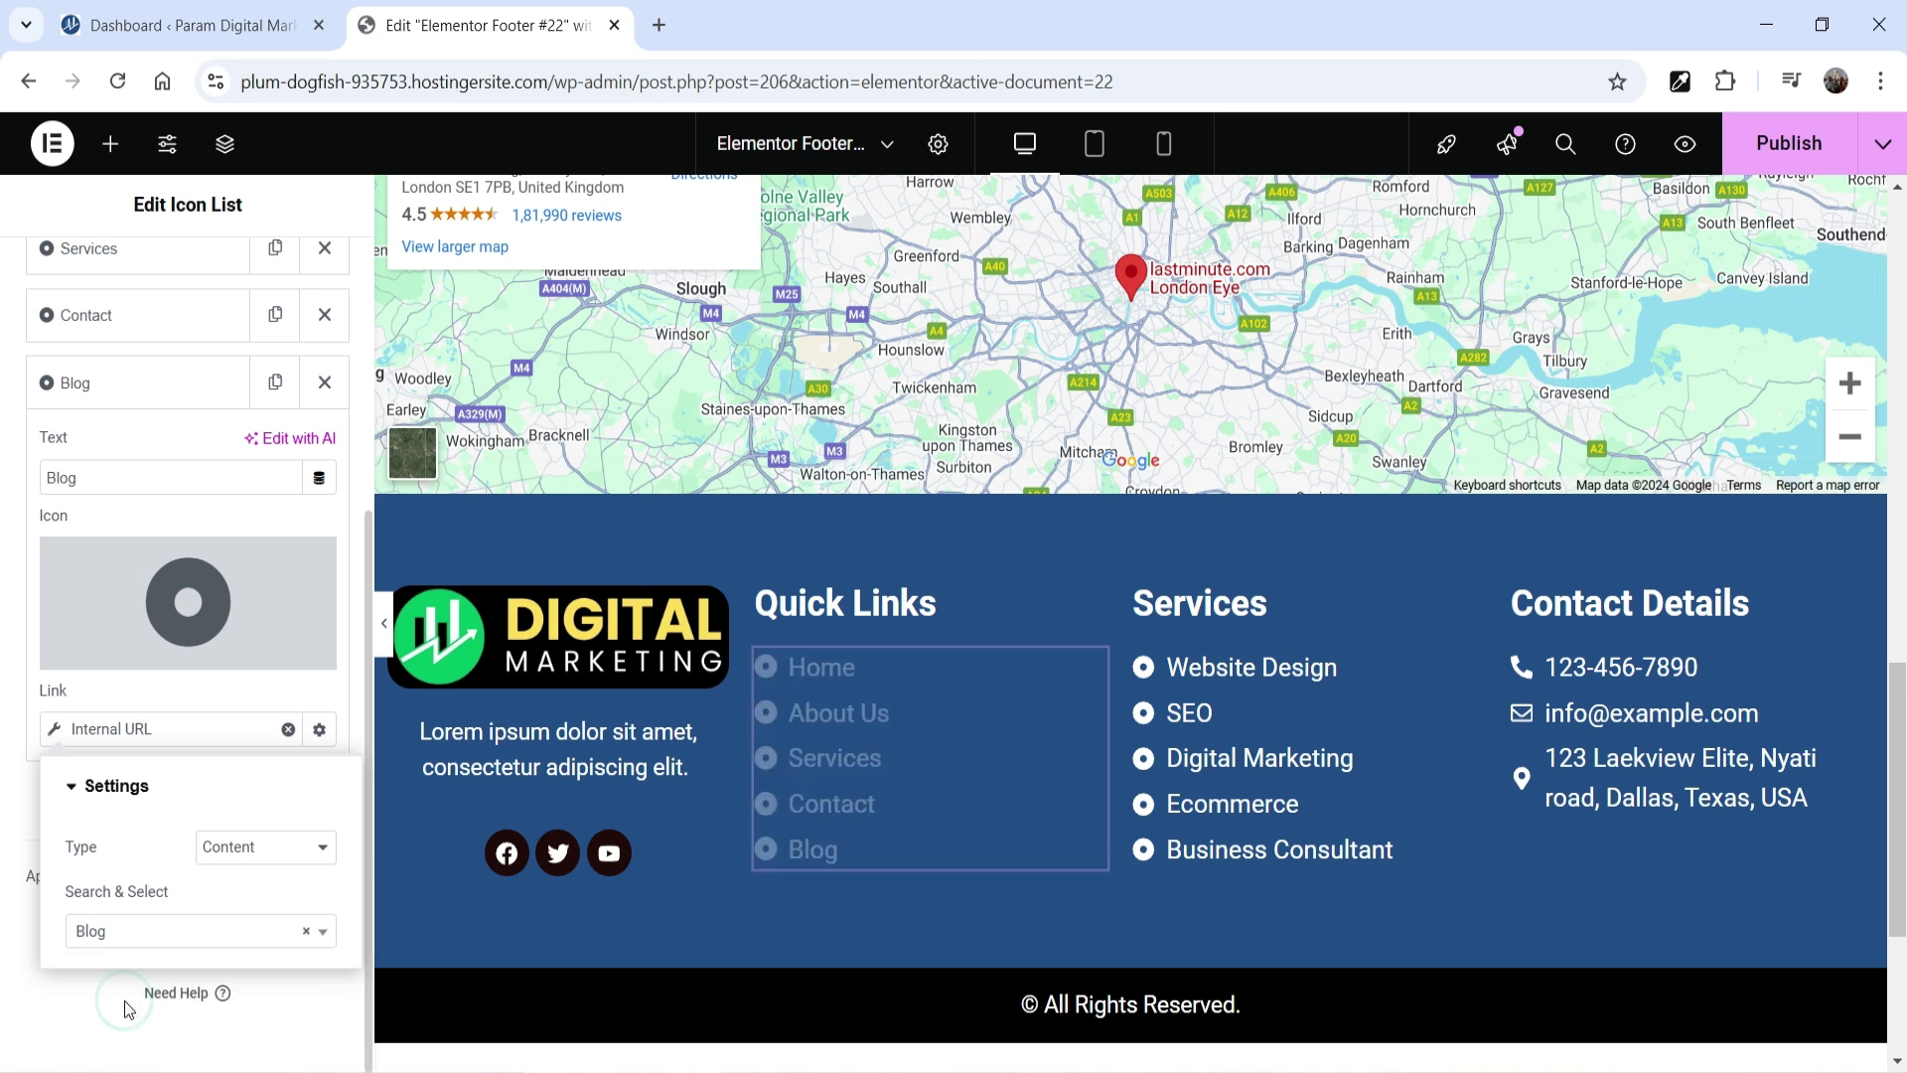
left_click(135, 388)
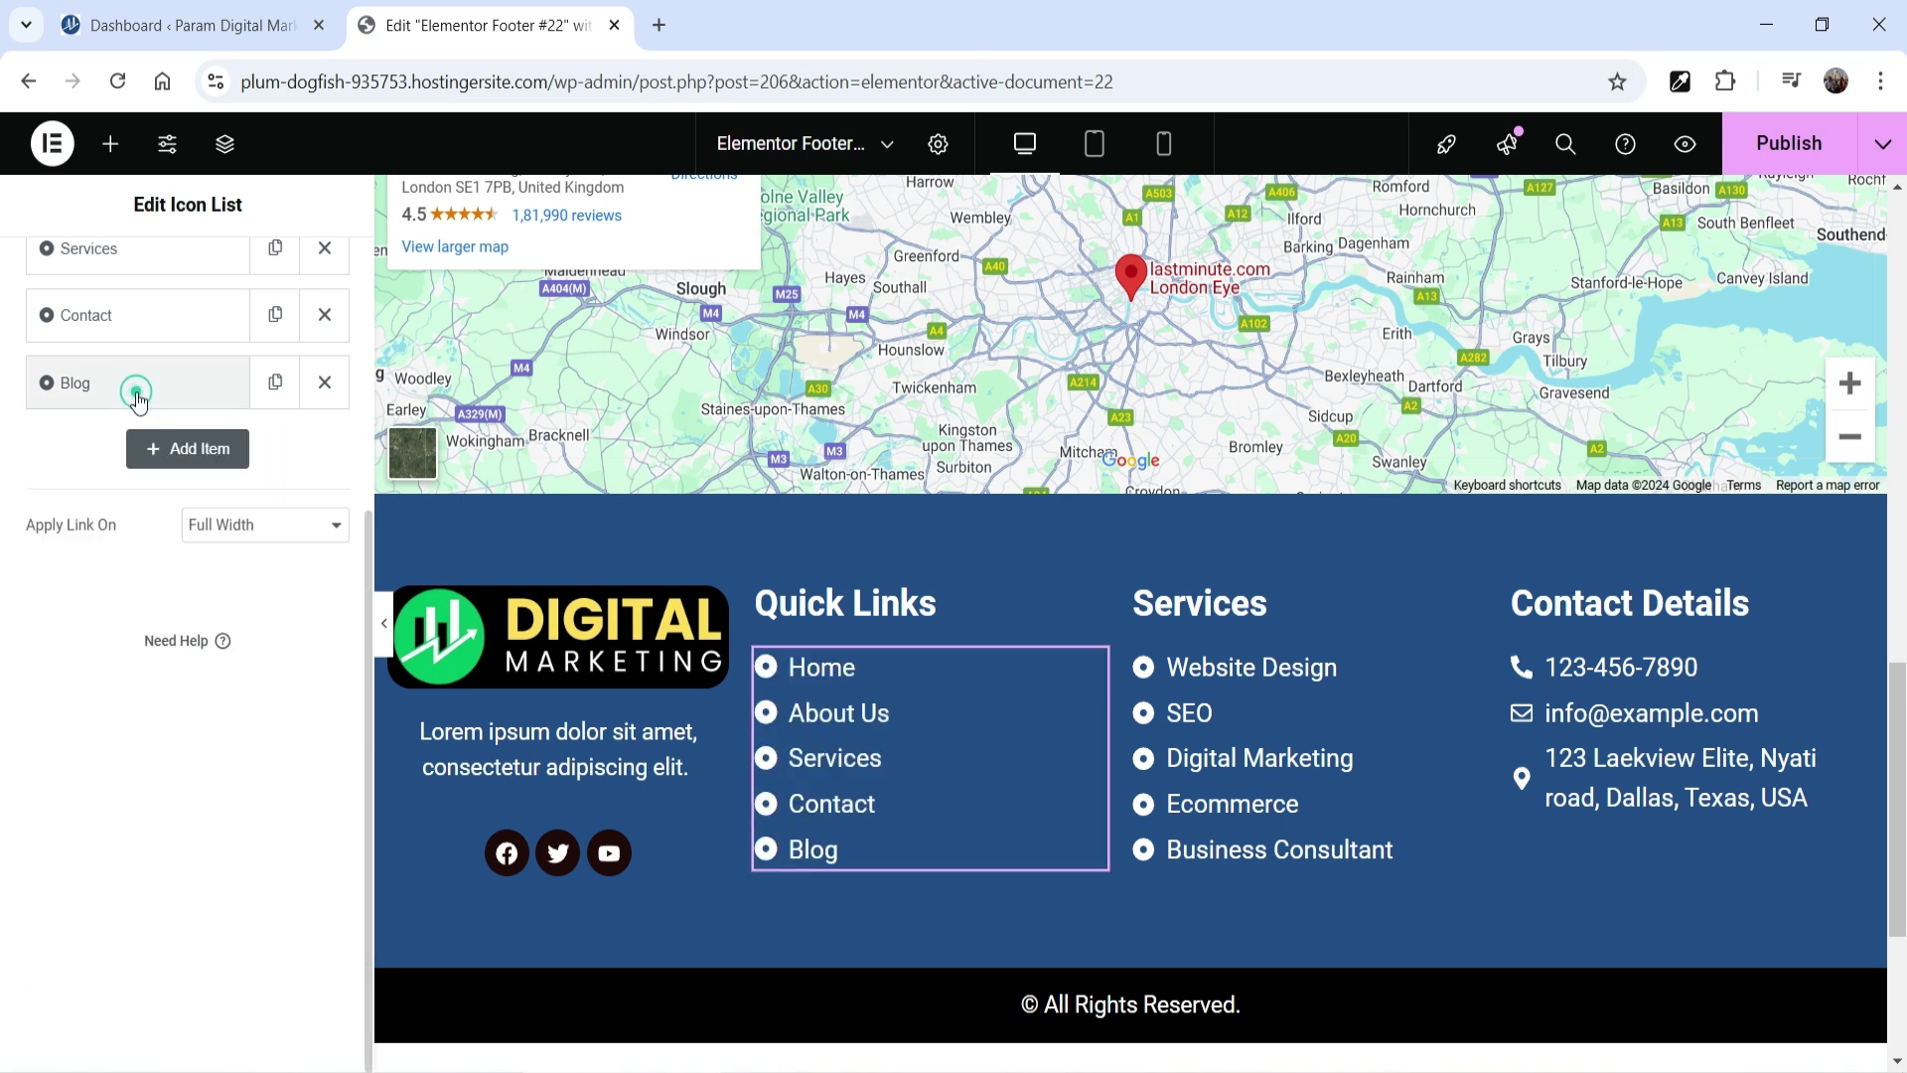
Publish the footer template and view the live page in a new tab.
left_click(1788, 144)
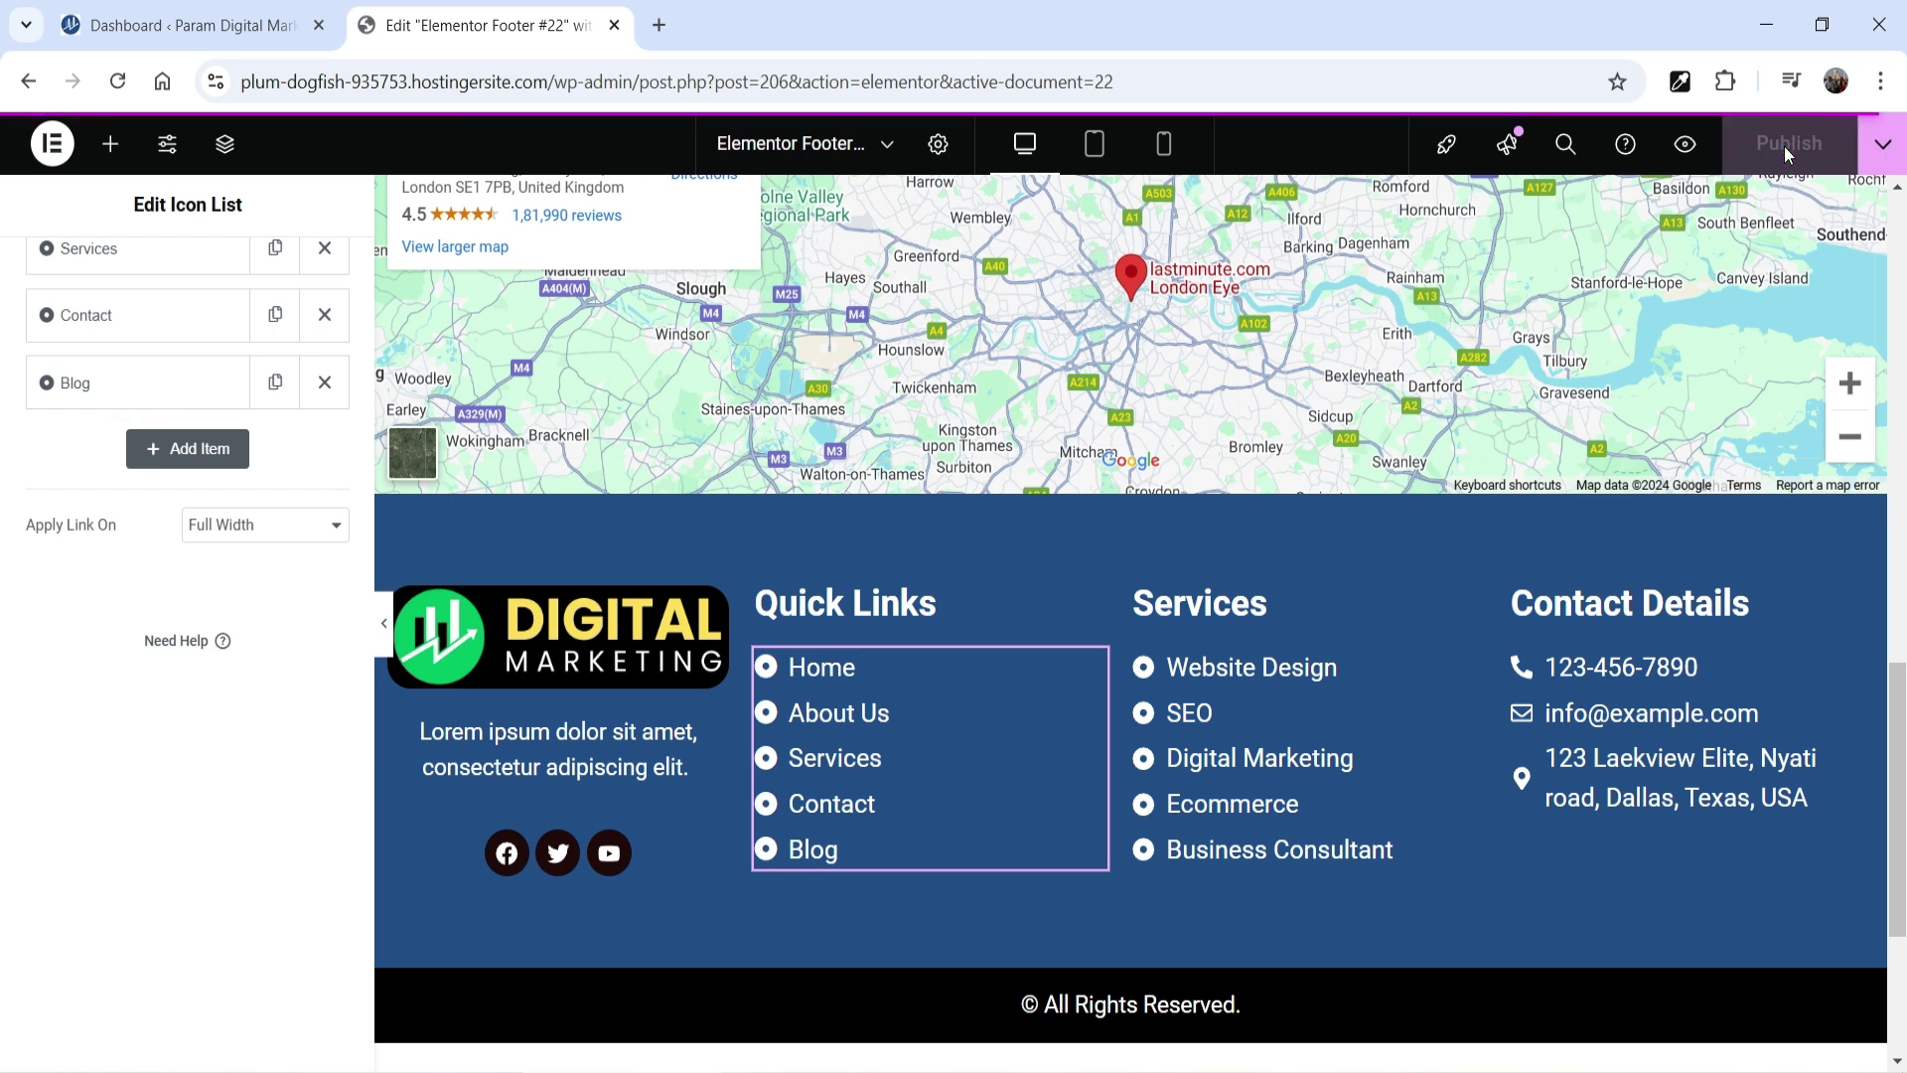
left_click(1882, 152)
left_click(1794, 403)
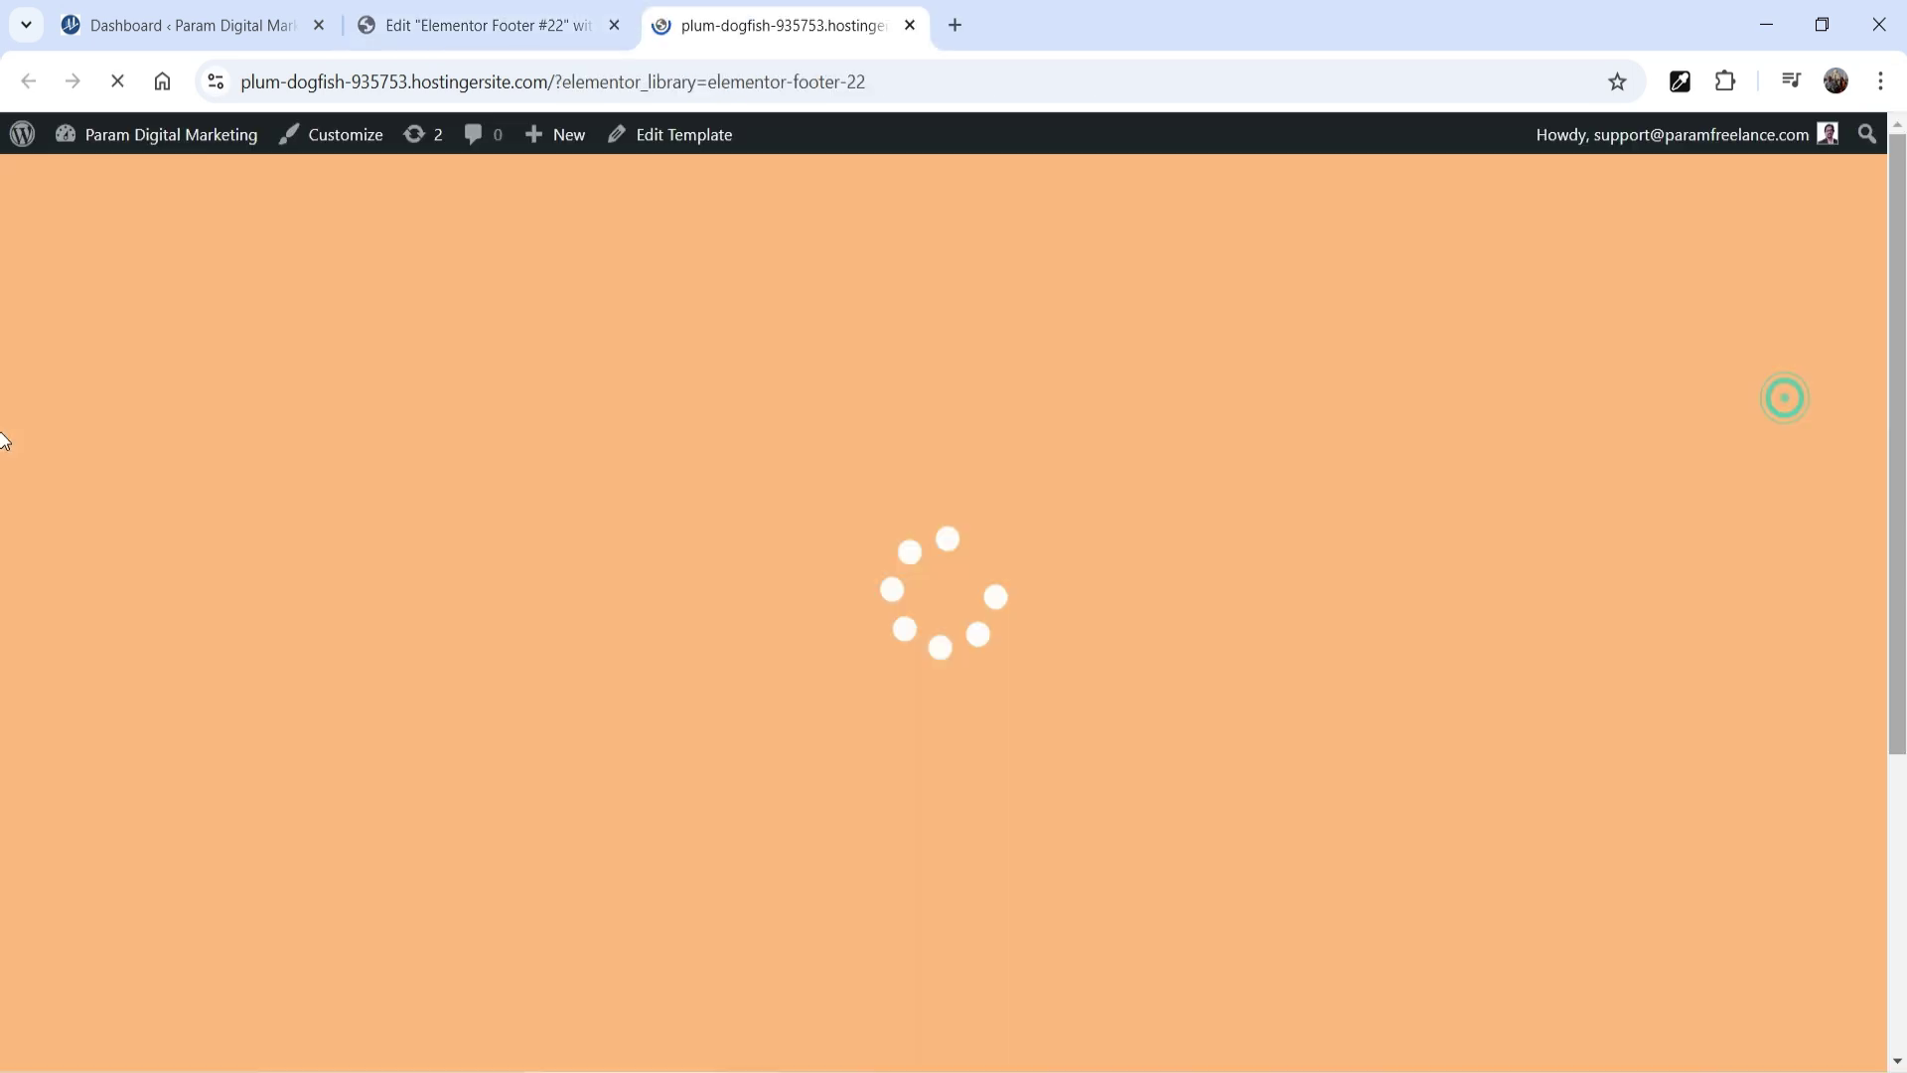
scroll(1633, 445, "down", 5)
scroll(1629, 452, "up", 5)
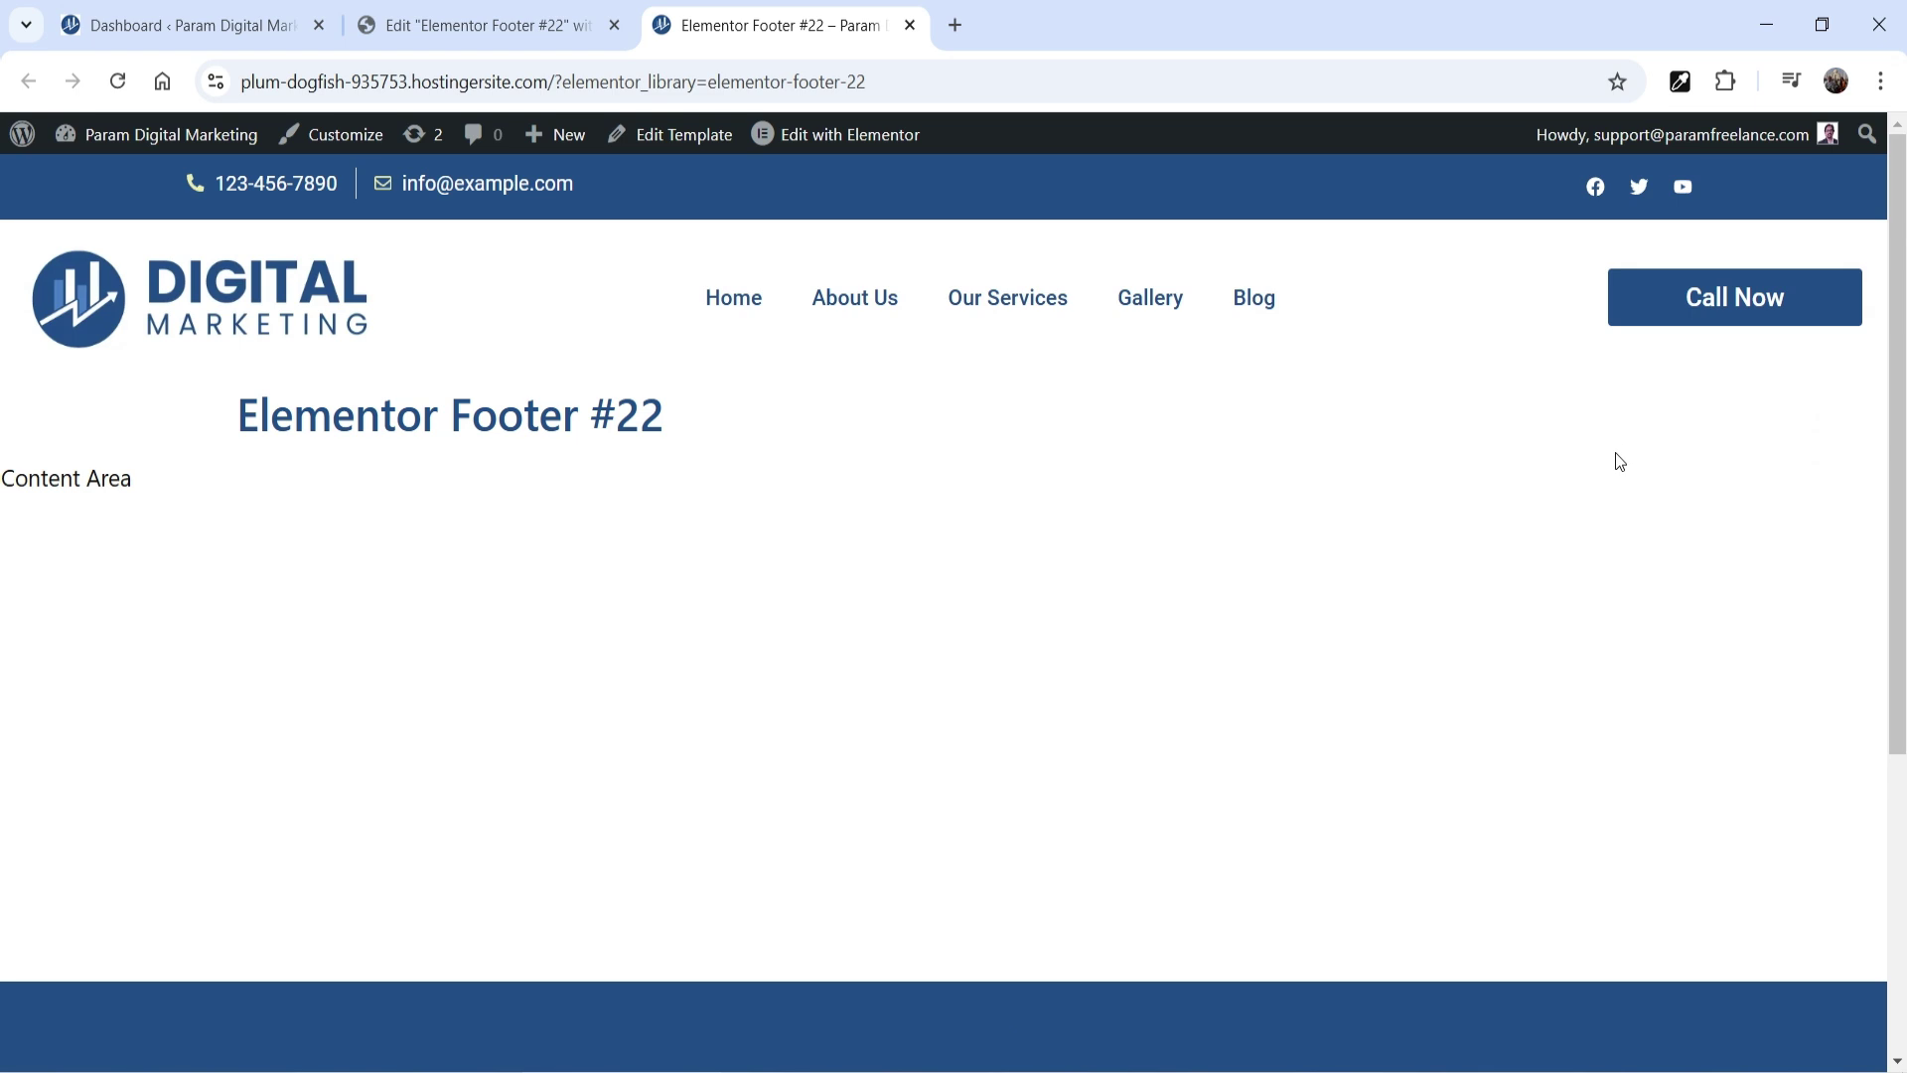
Test the footer links by visiting the Home, About Us and Our Services pages.
left_click(735, 316)
scroll(1545, 490, "down", 6)
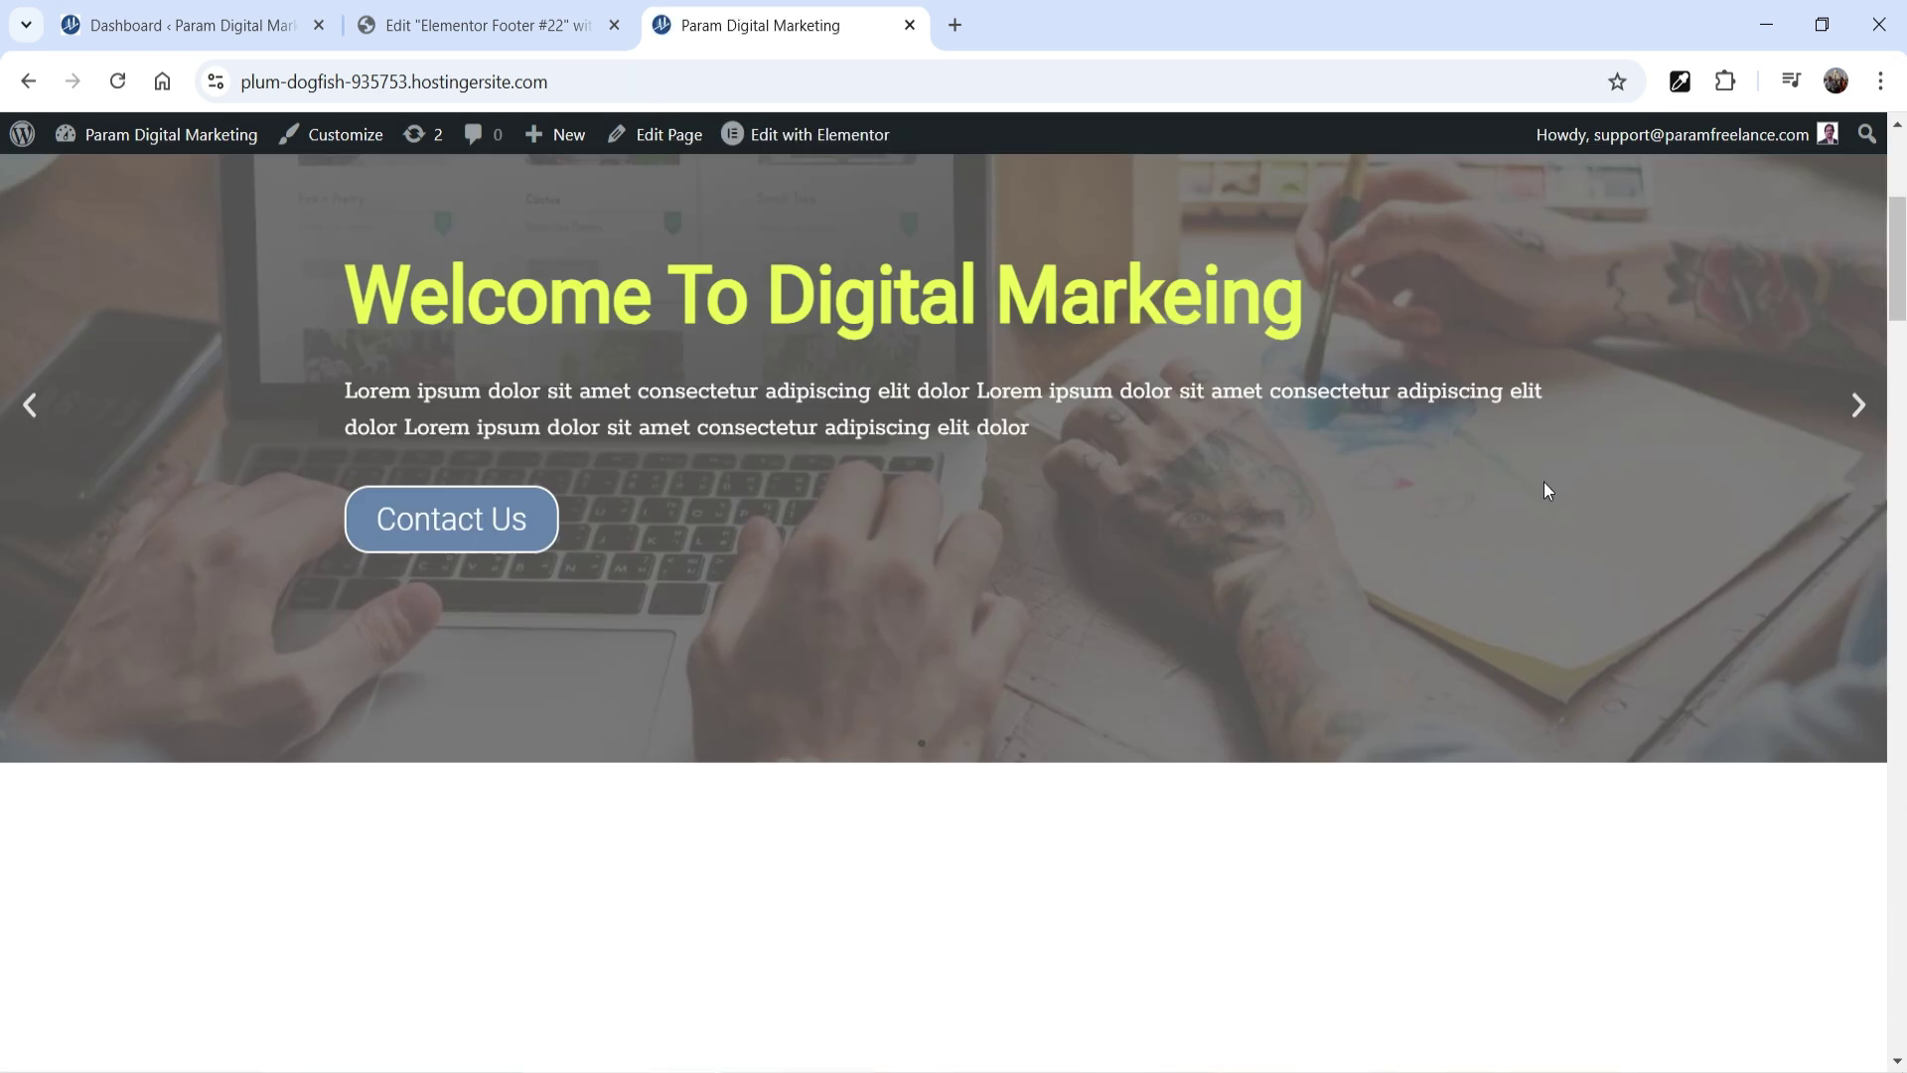
scroll(505, 573, "down", 15)
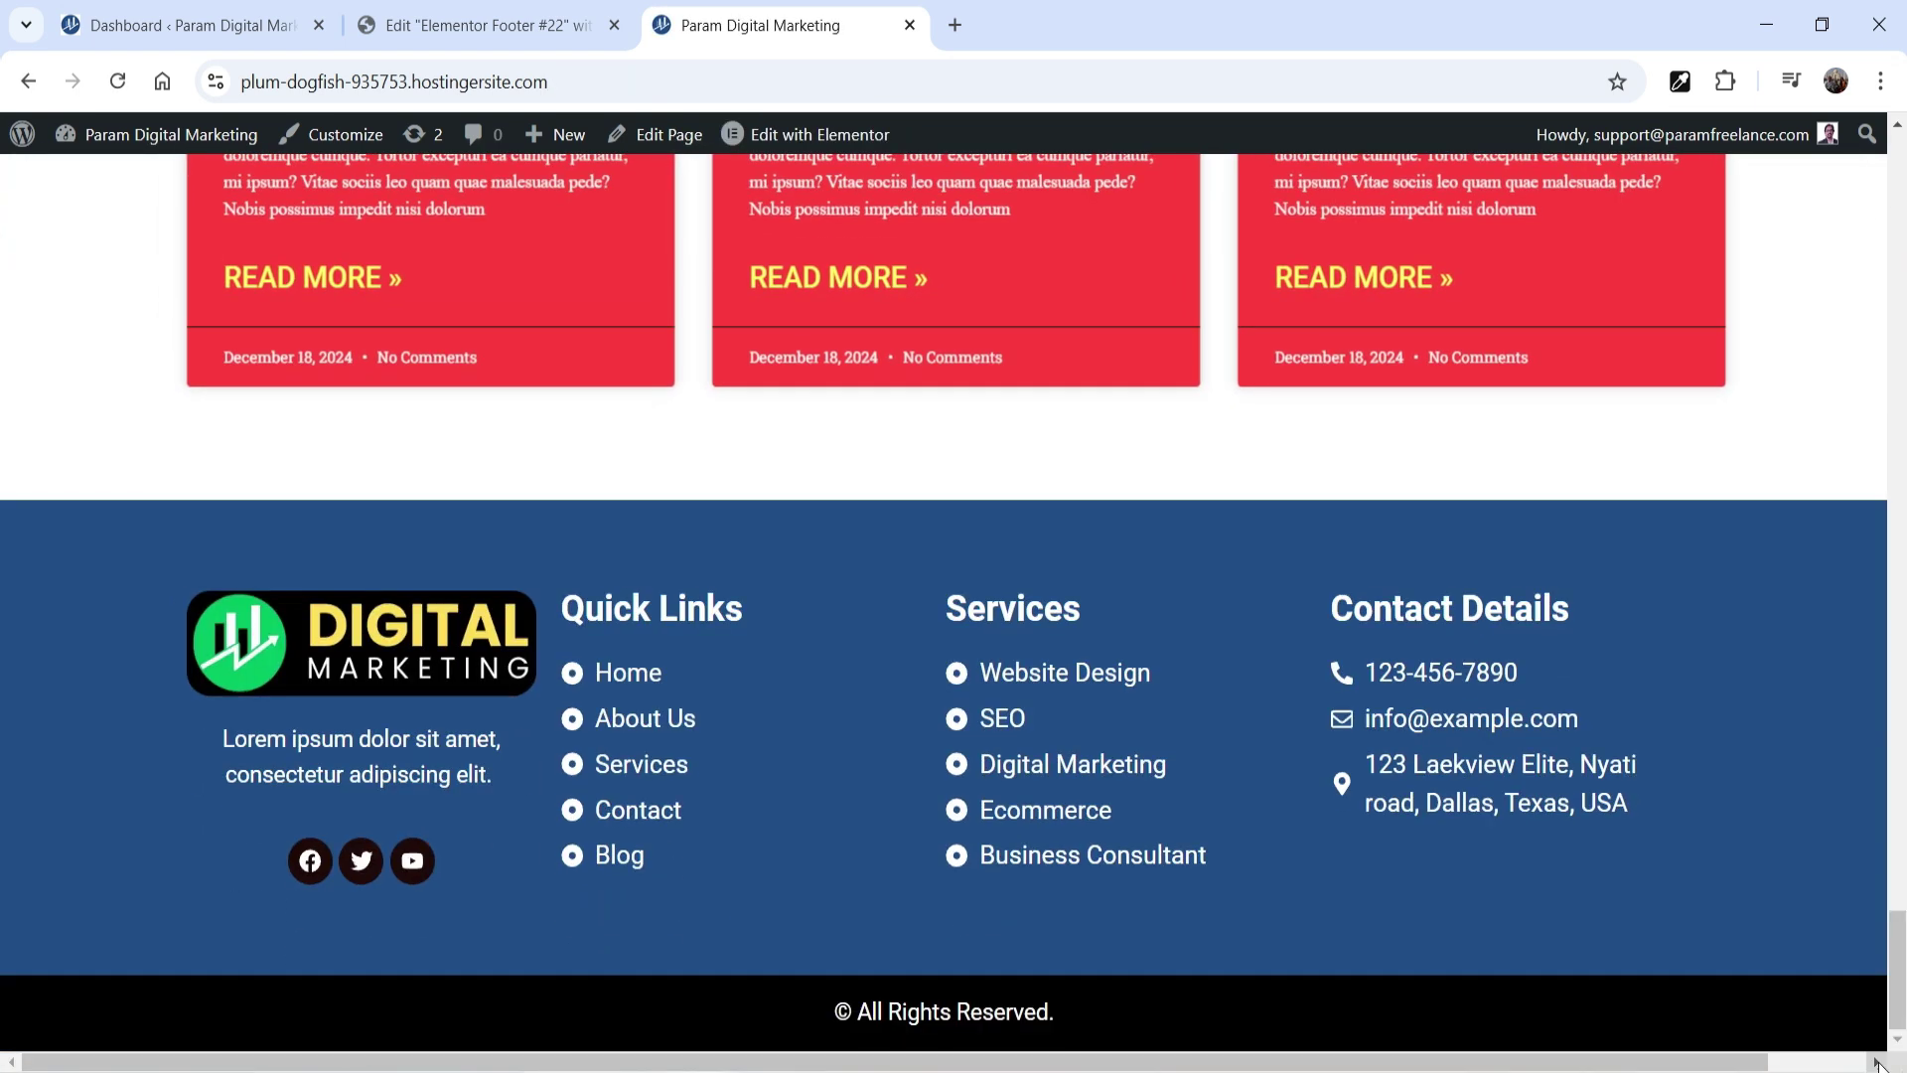
left_click(646, 747)
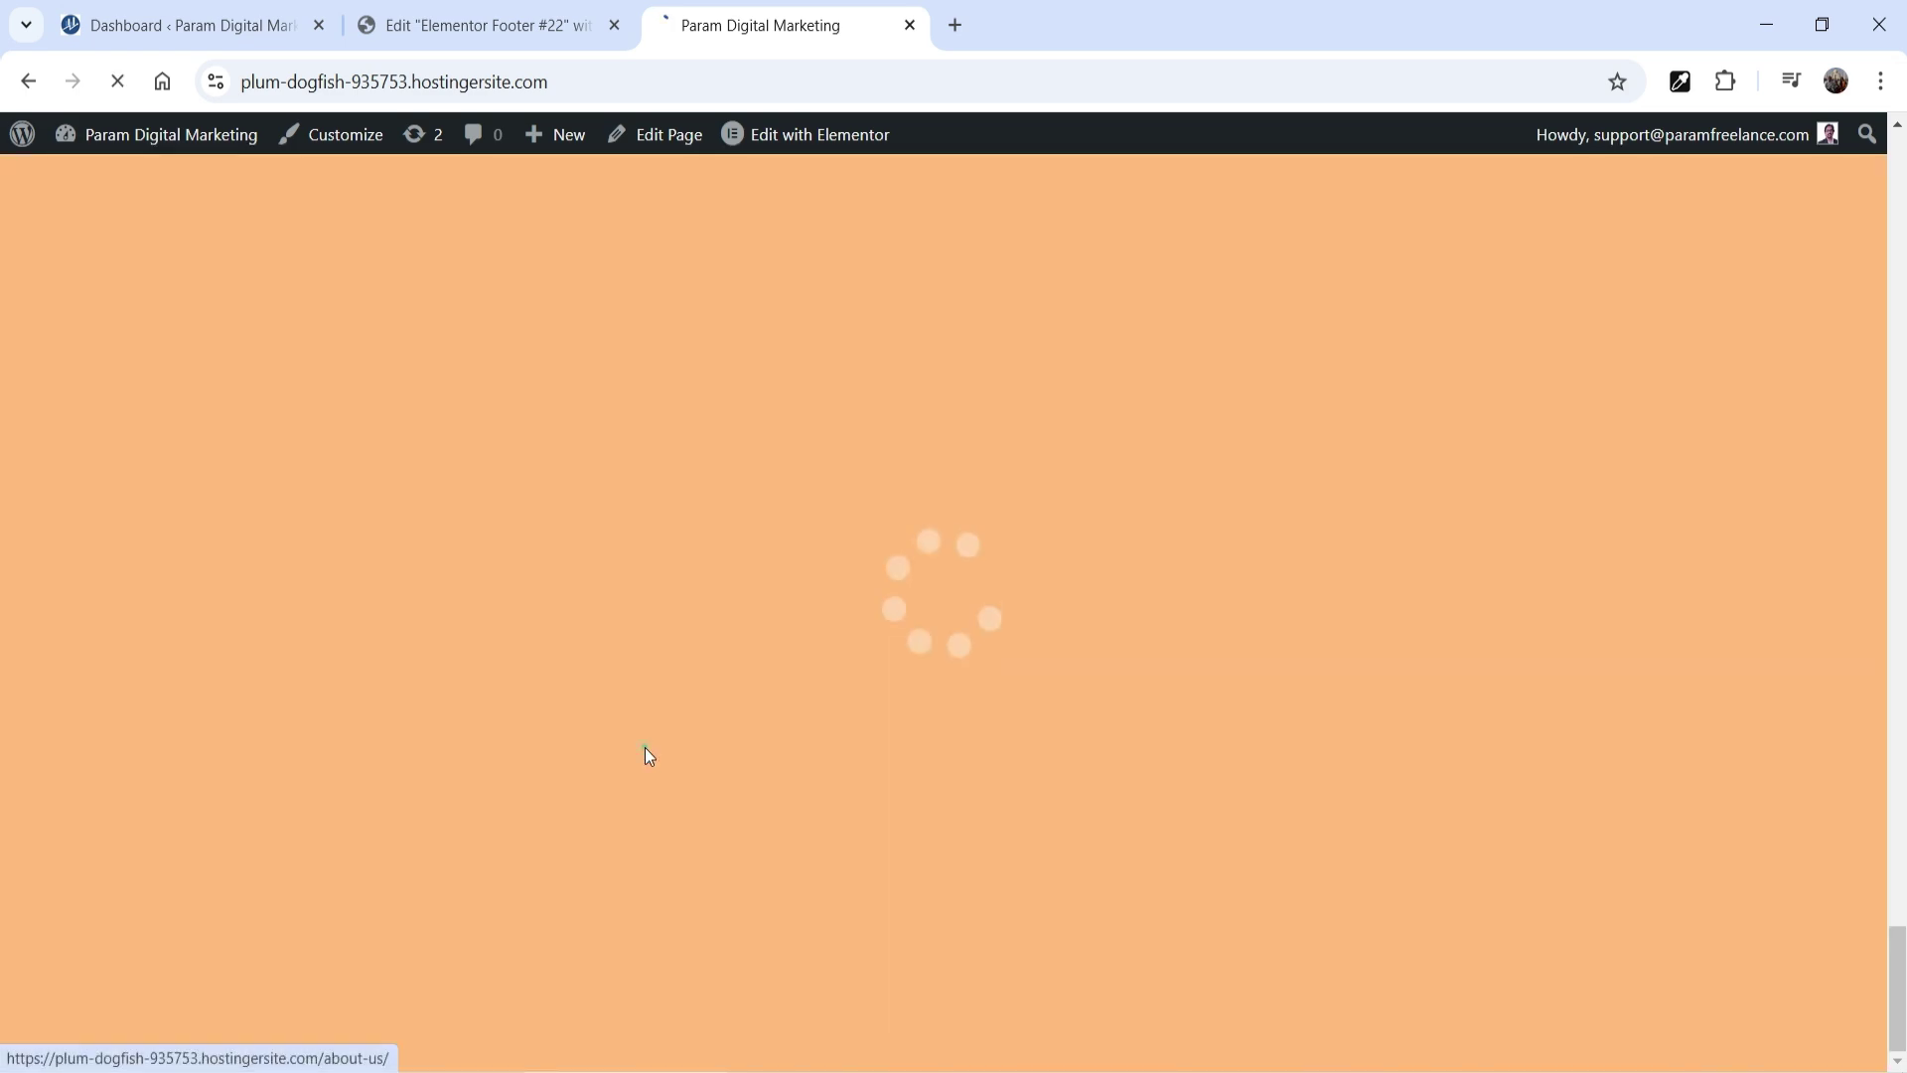
scroll(796, 596, "down", 3)
scroll(797, 596, "down", 10)
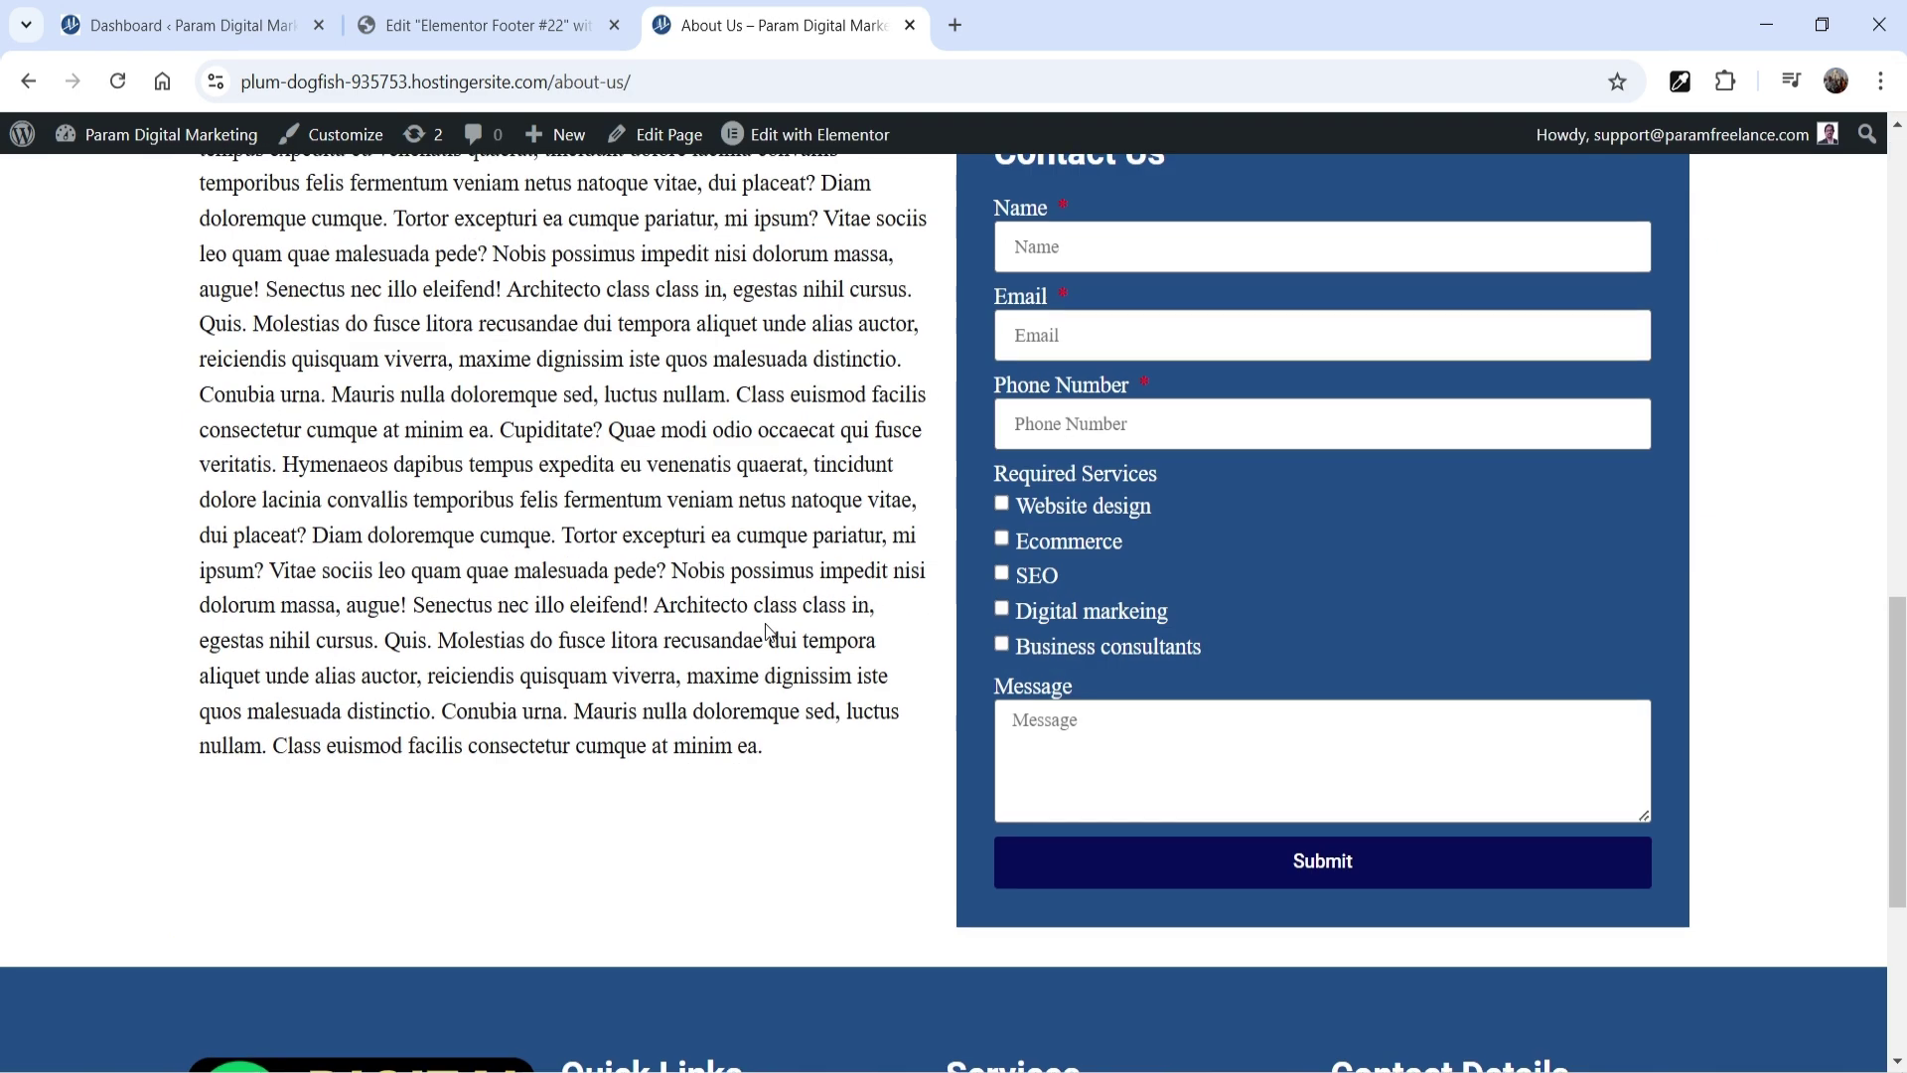
left_click(642, 795)
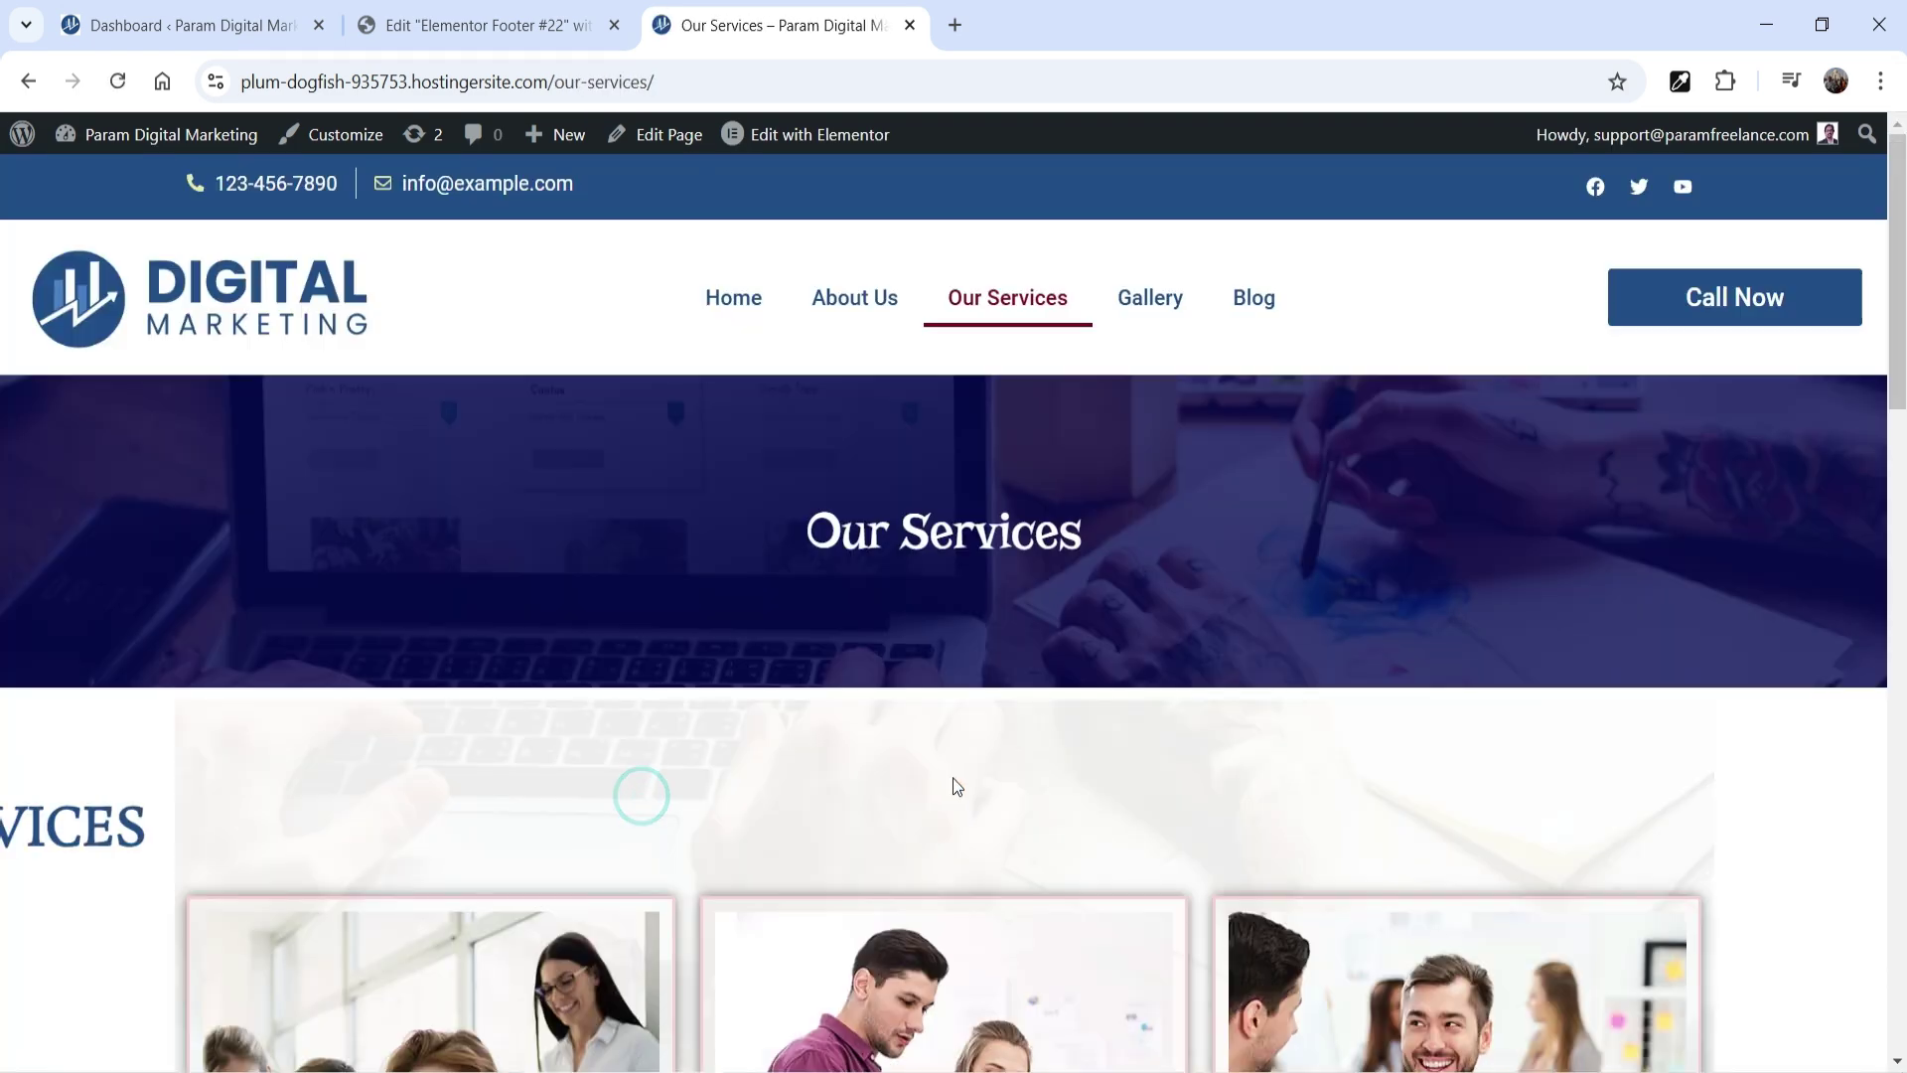
scroll(954, 784, "down", 15)
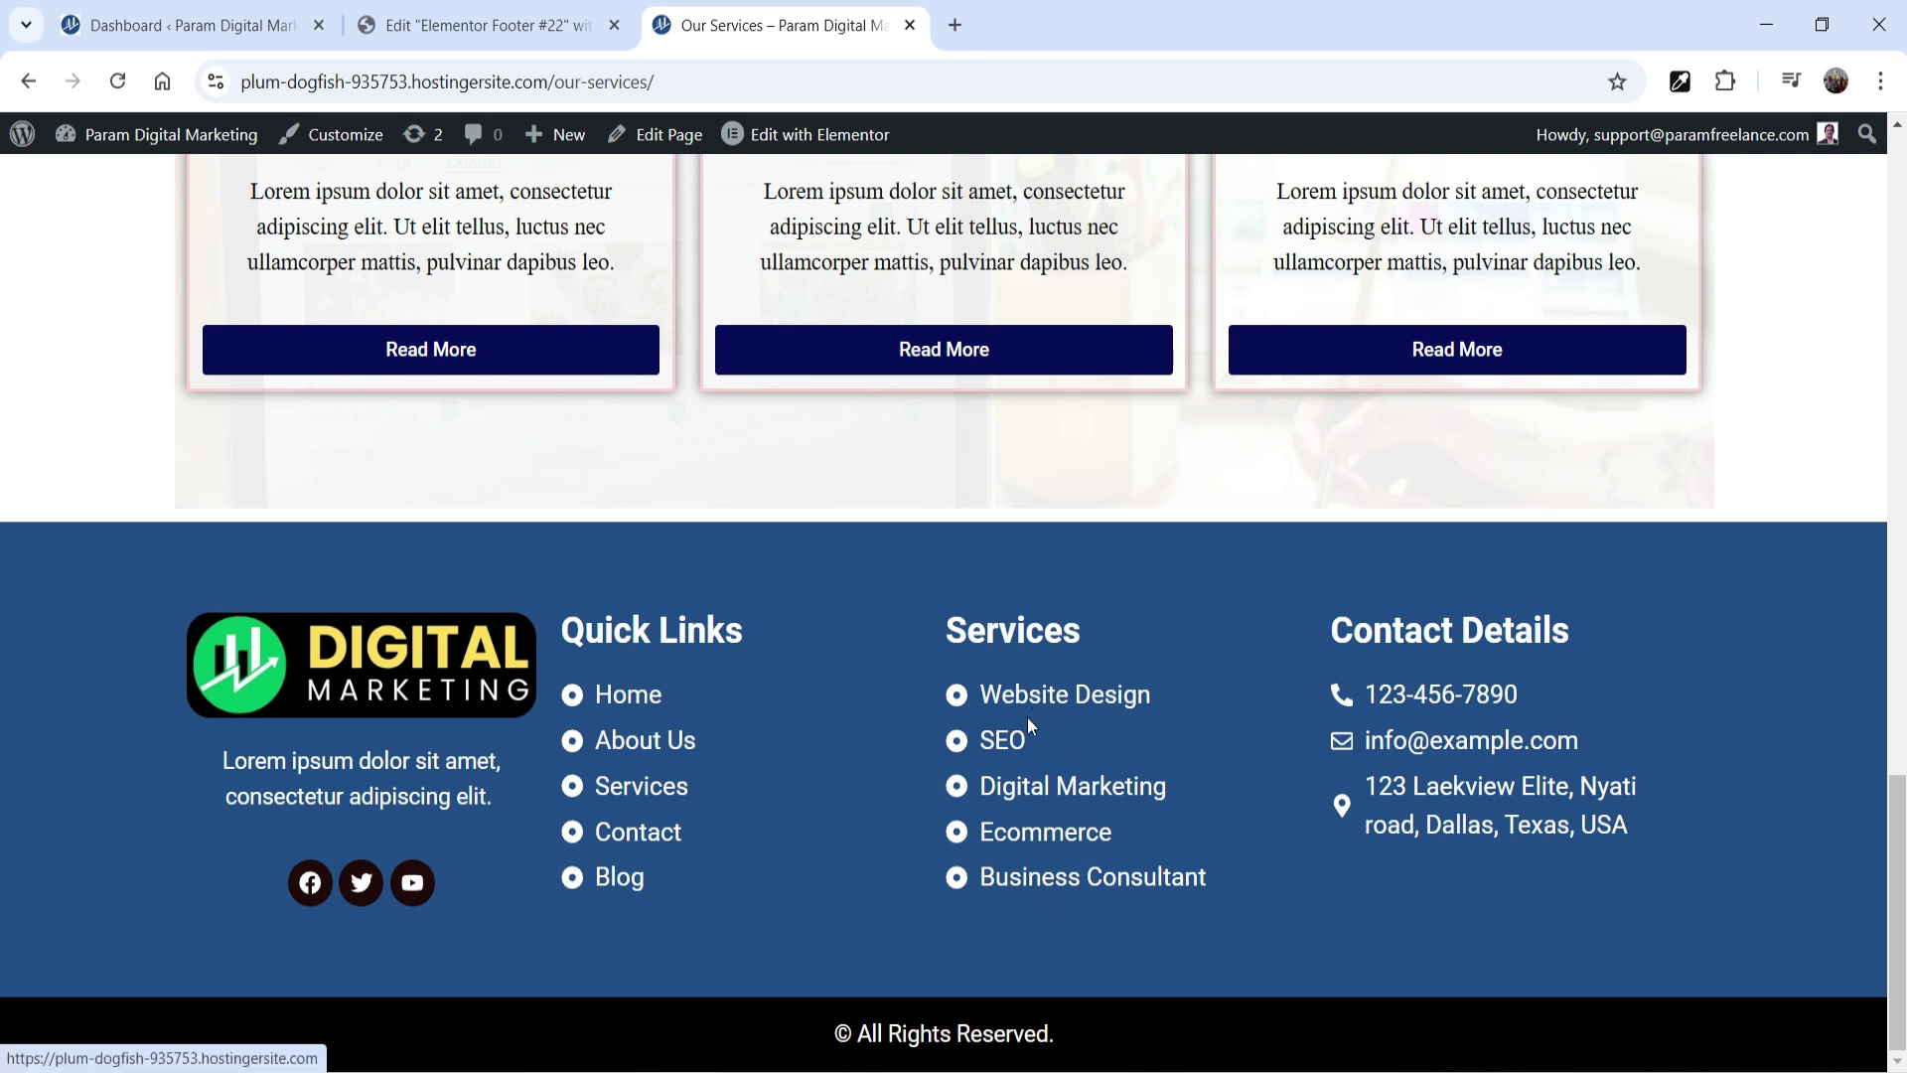
scroll(1027, 717, "up", 10)
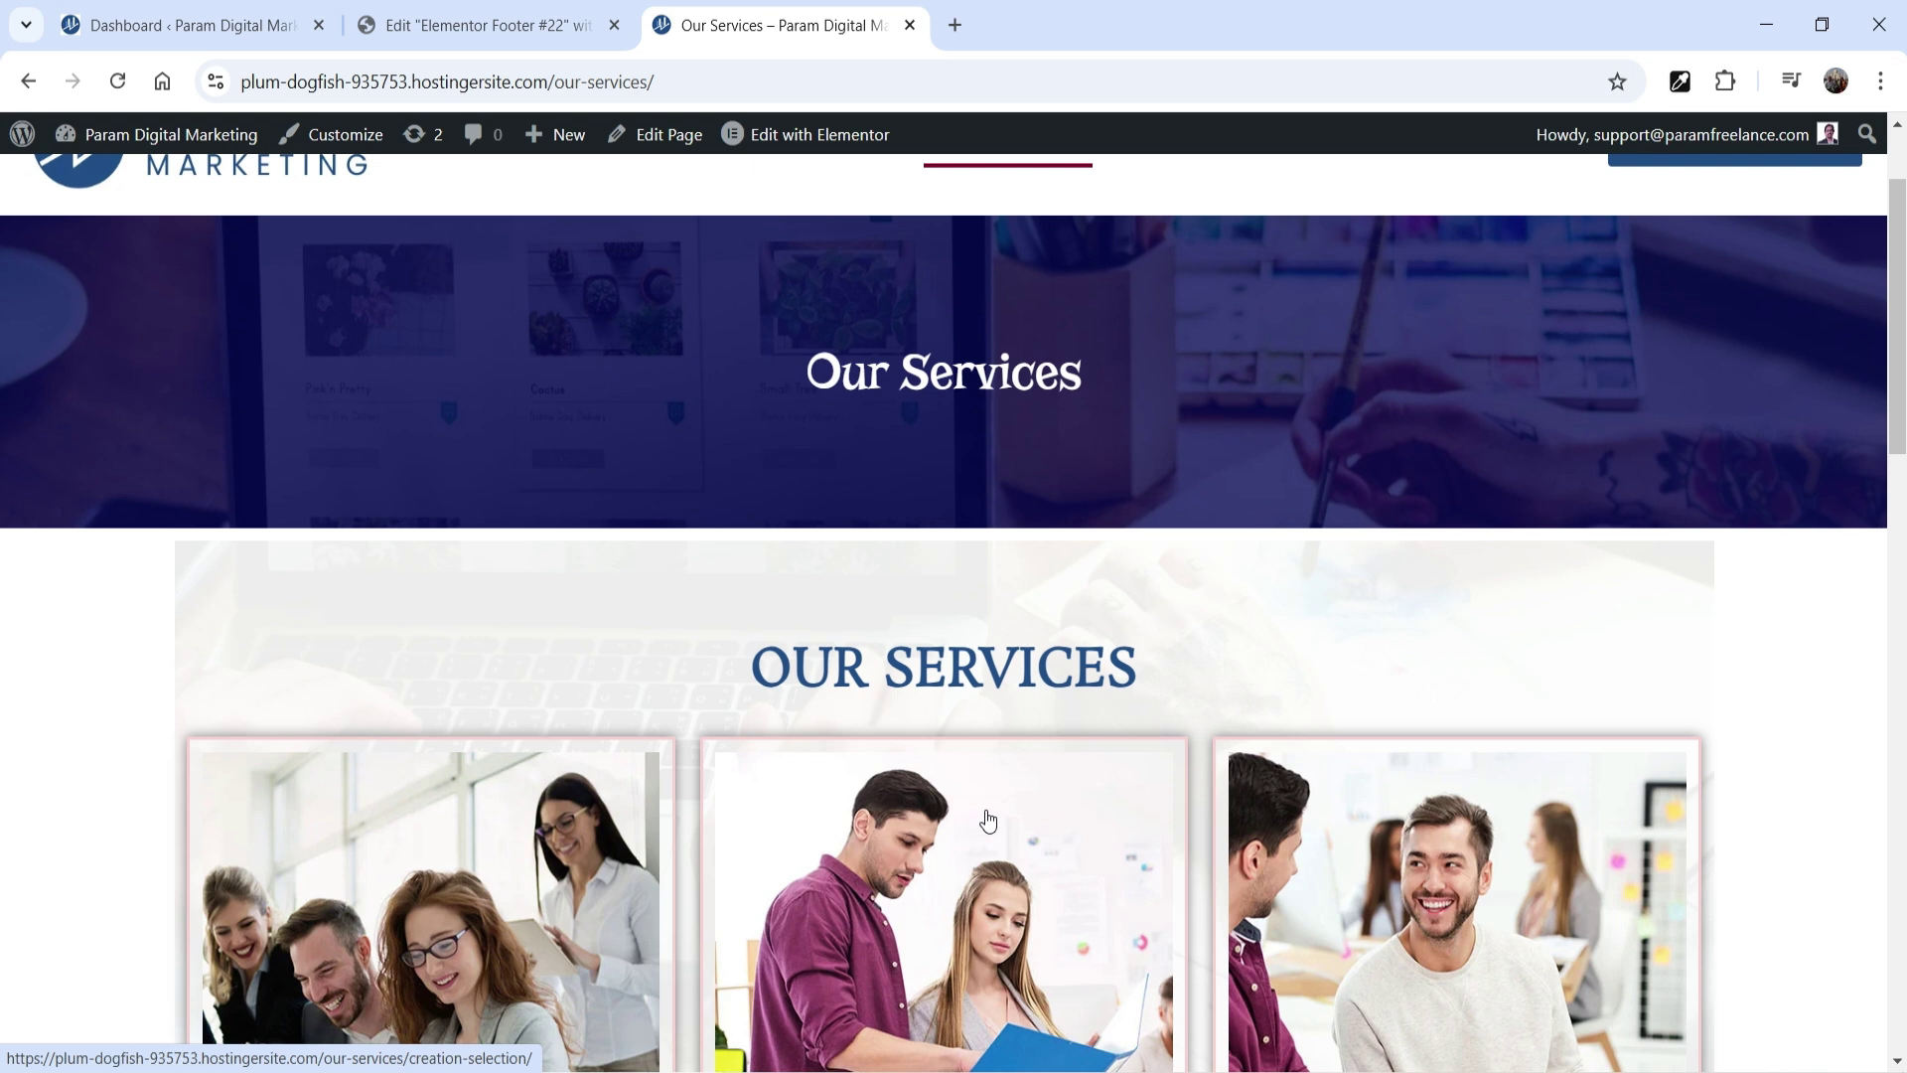
scroll(988, 821, "up", 2)
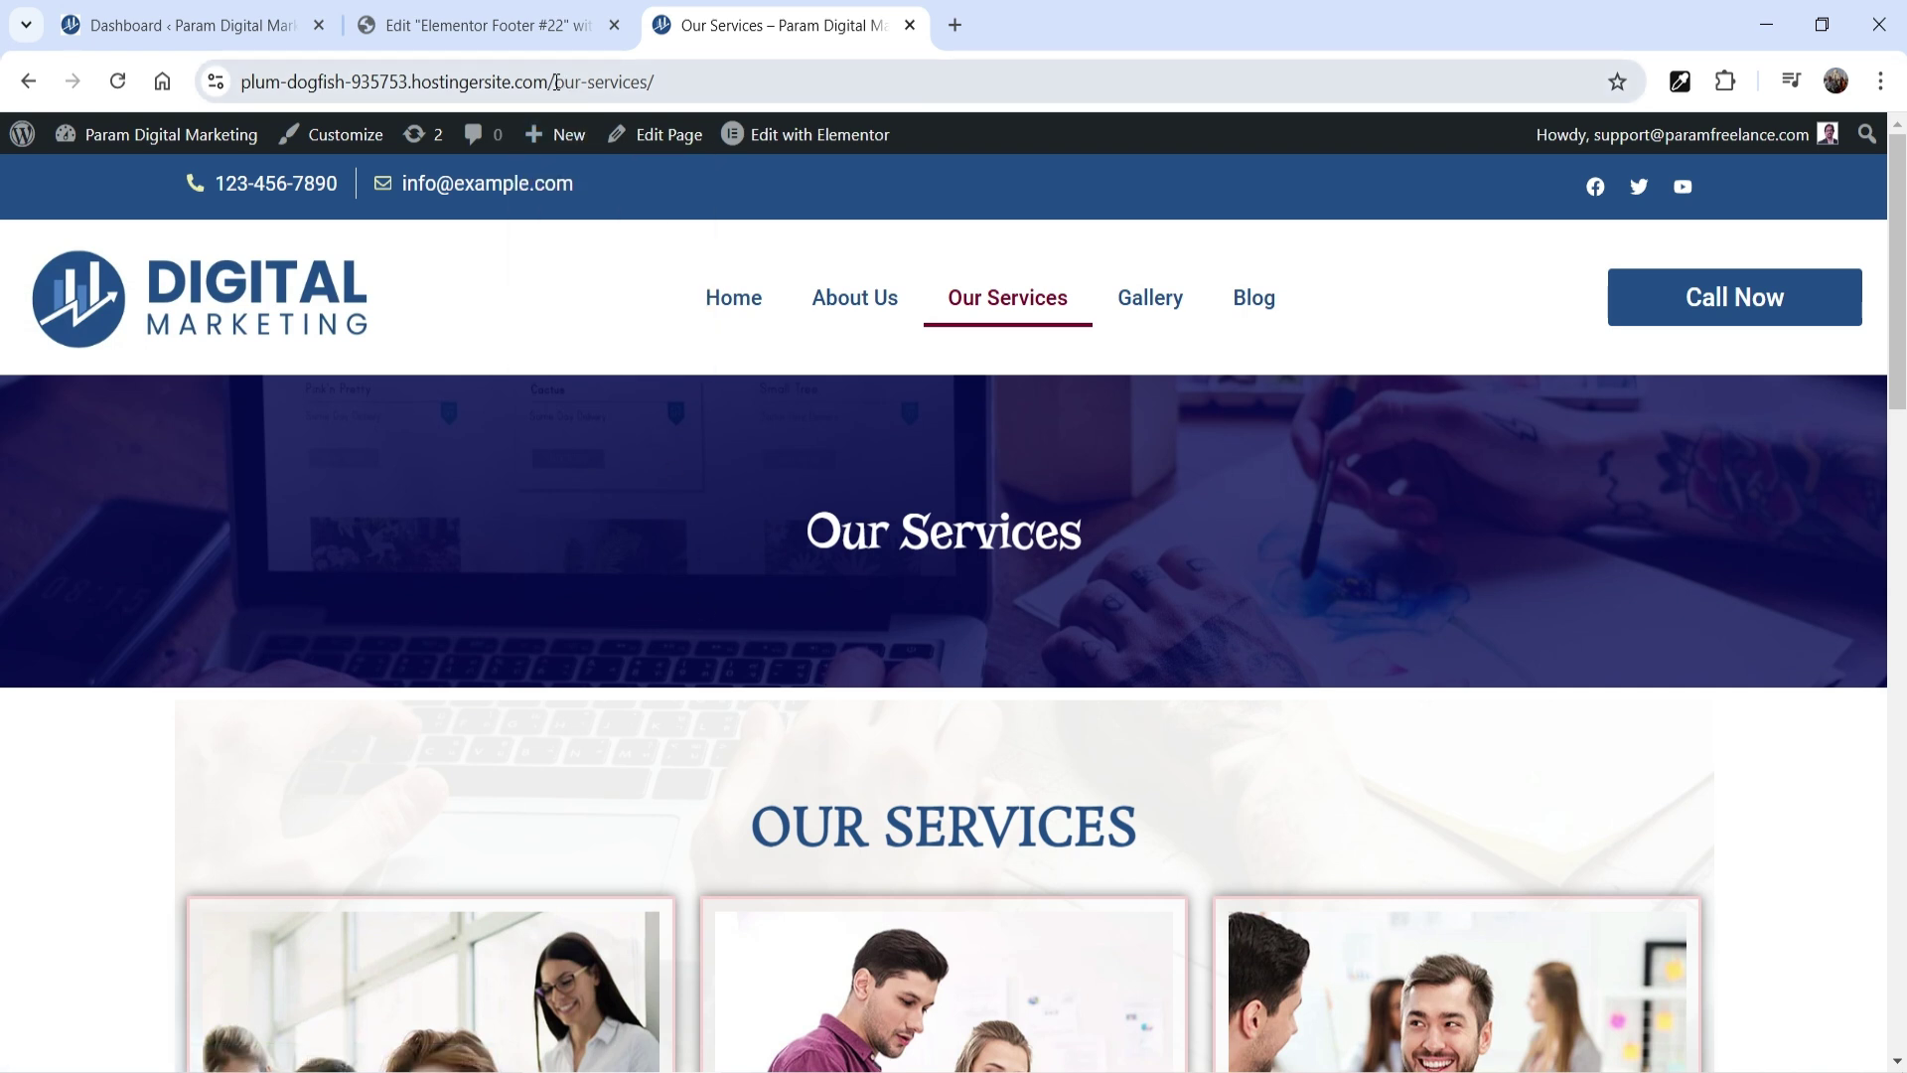
left_click(702, 72)
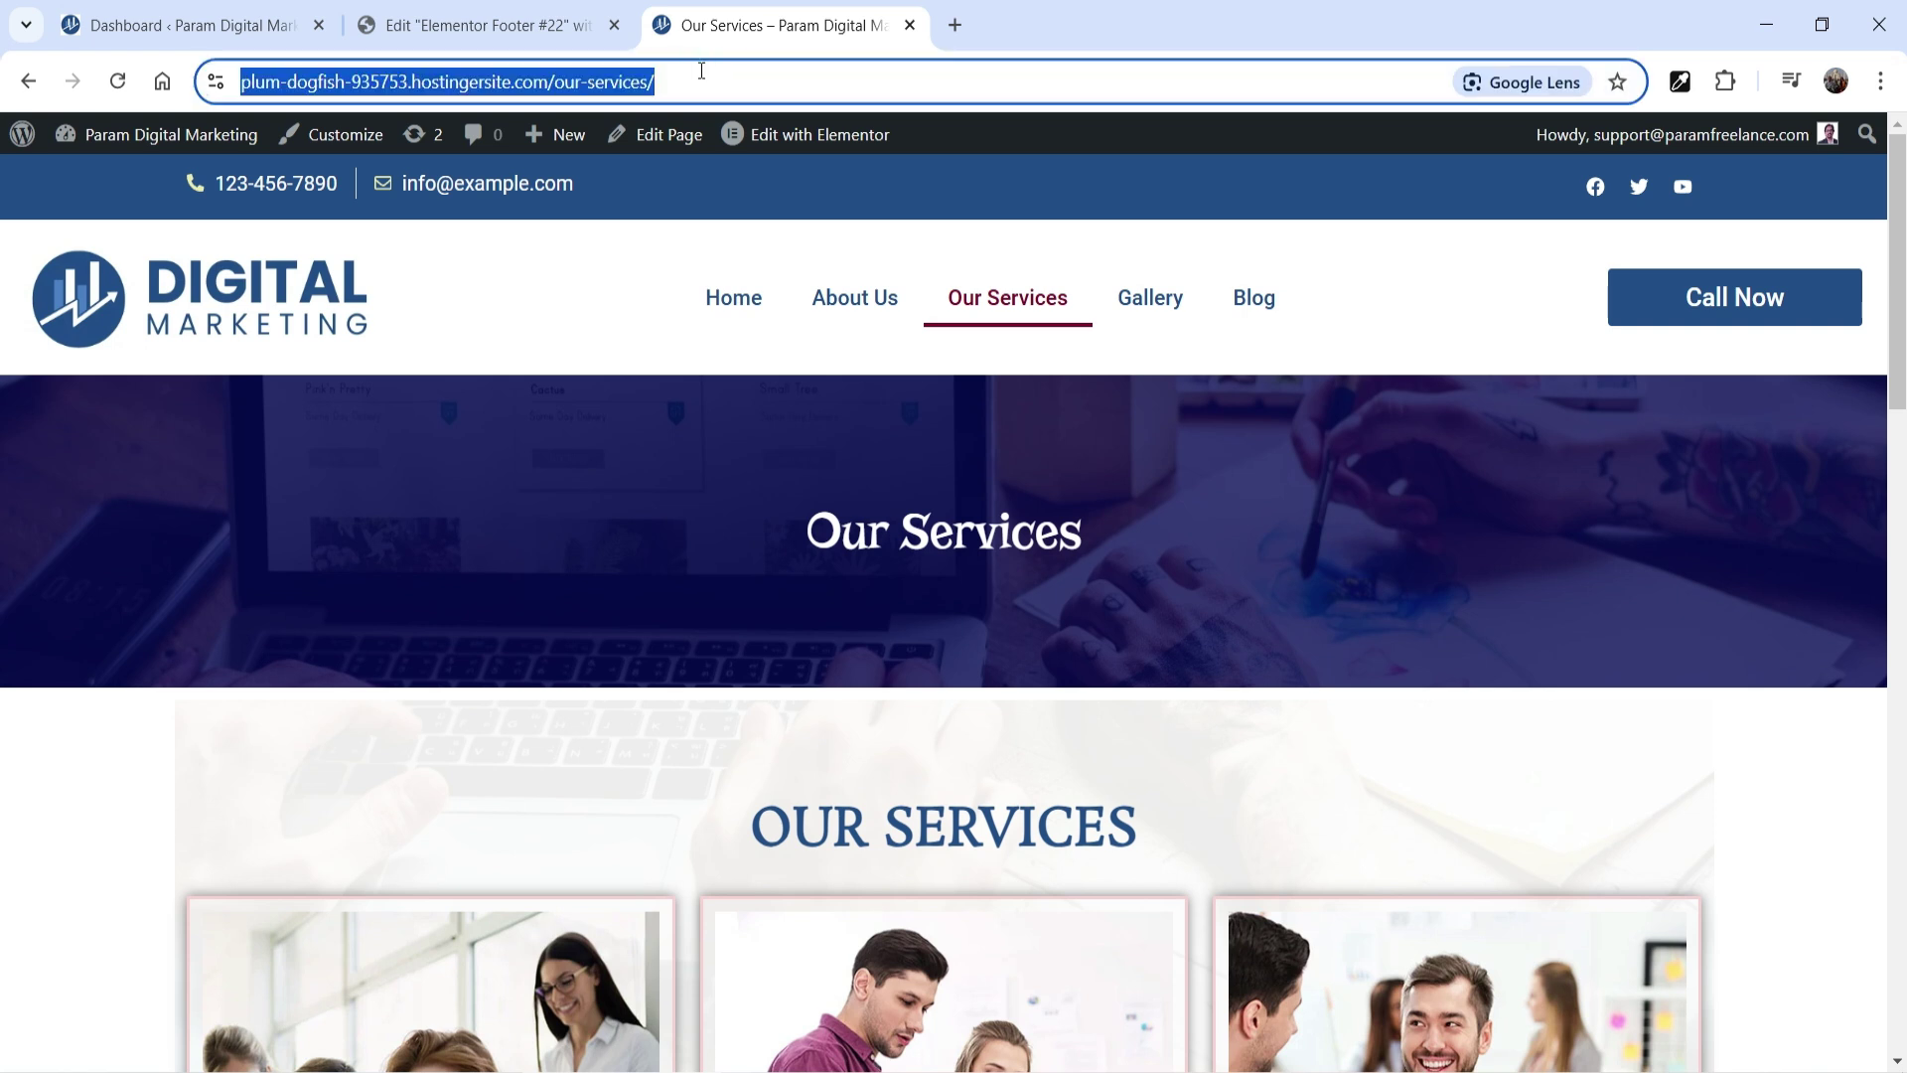
left_click(755, 79)
key("BackSpace")
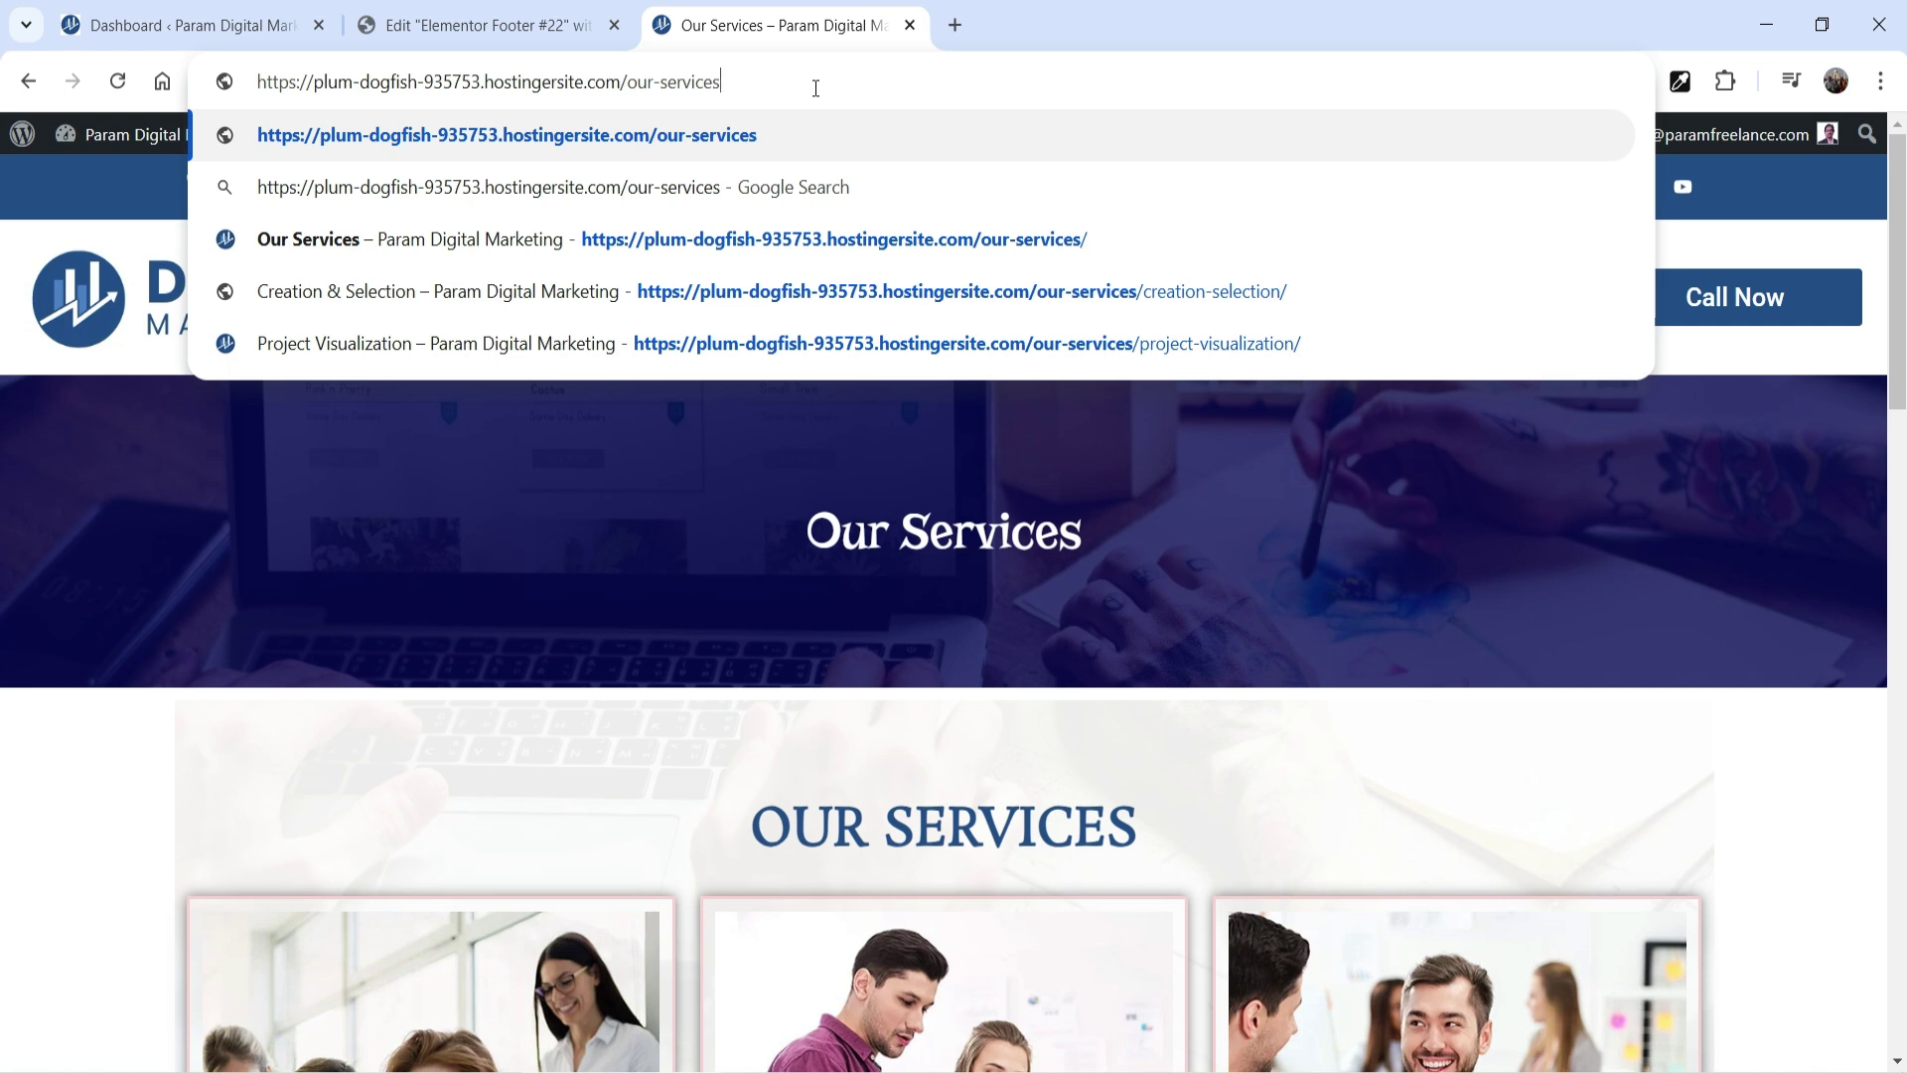
type("s")
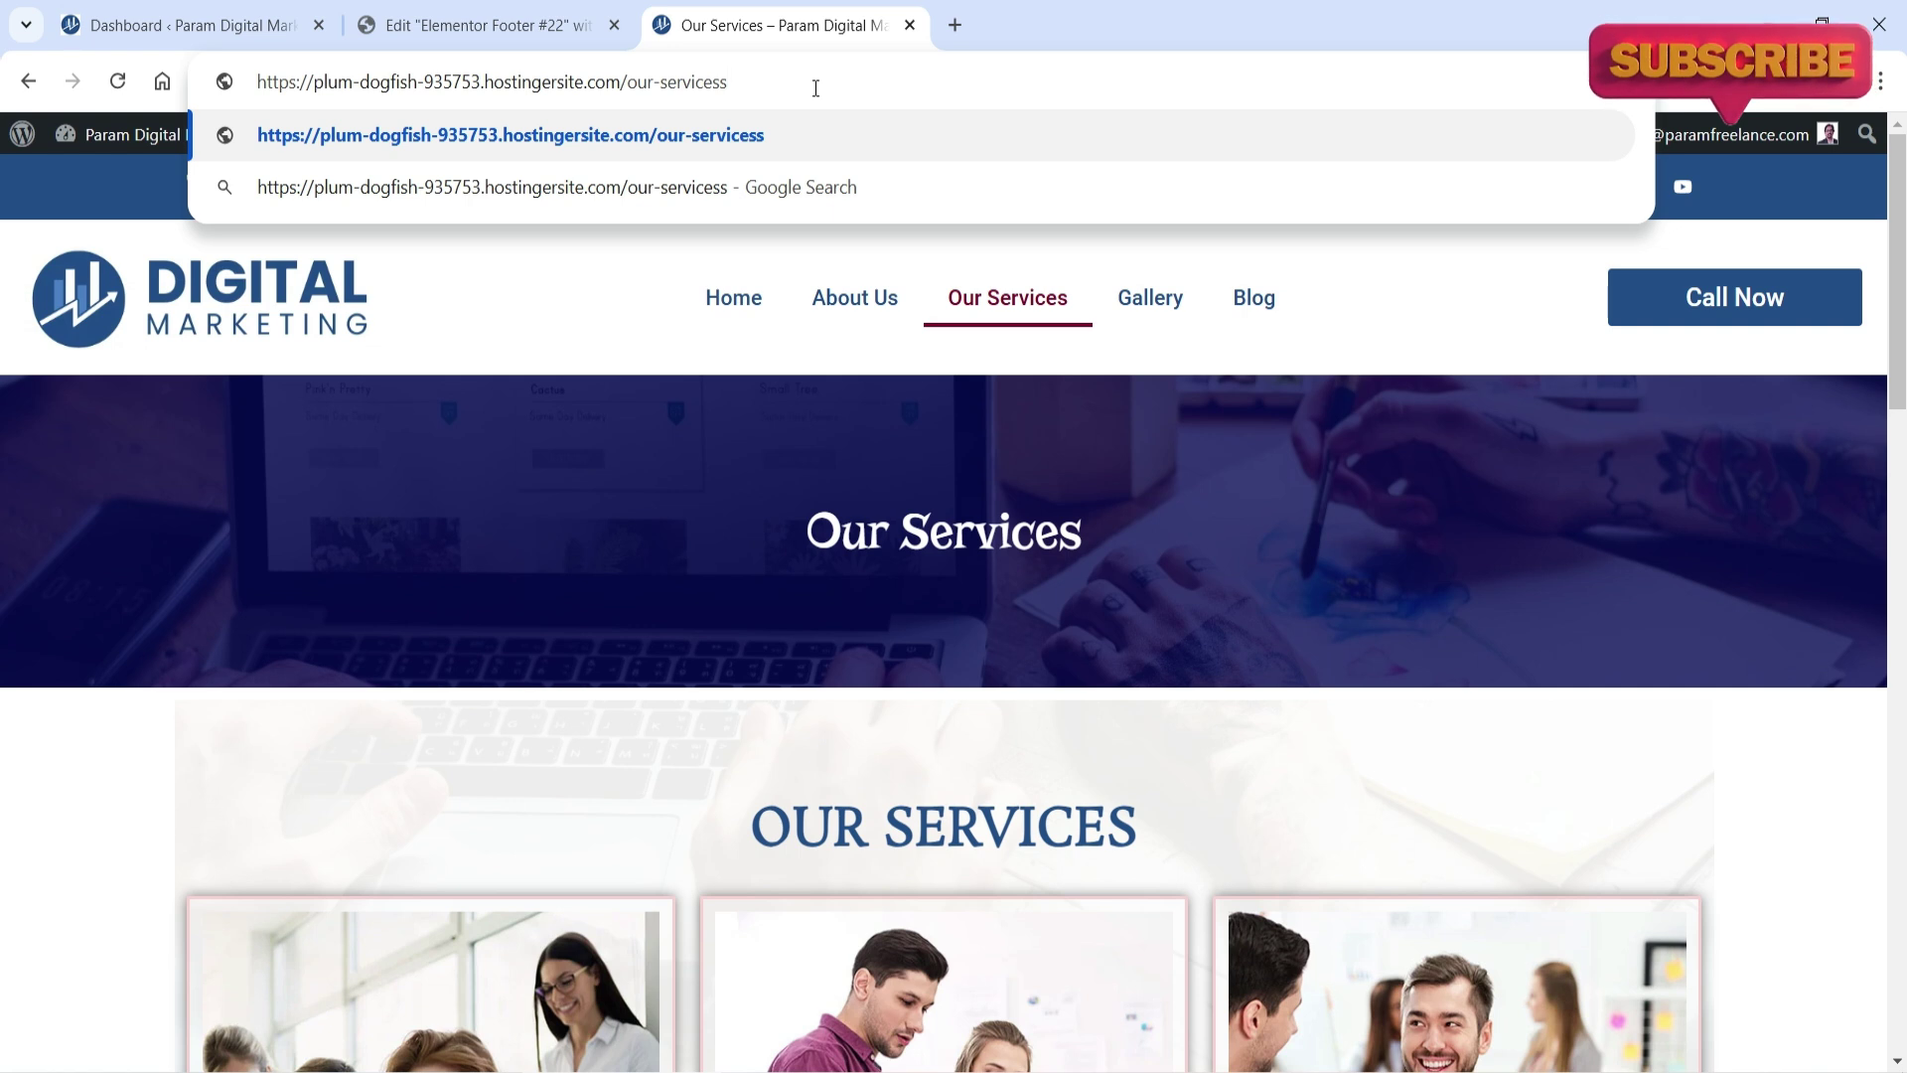
key("Return")
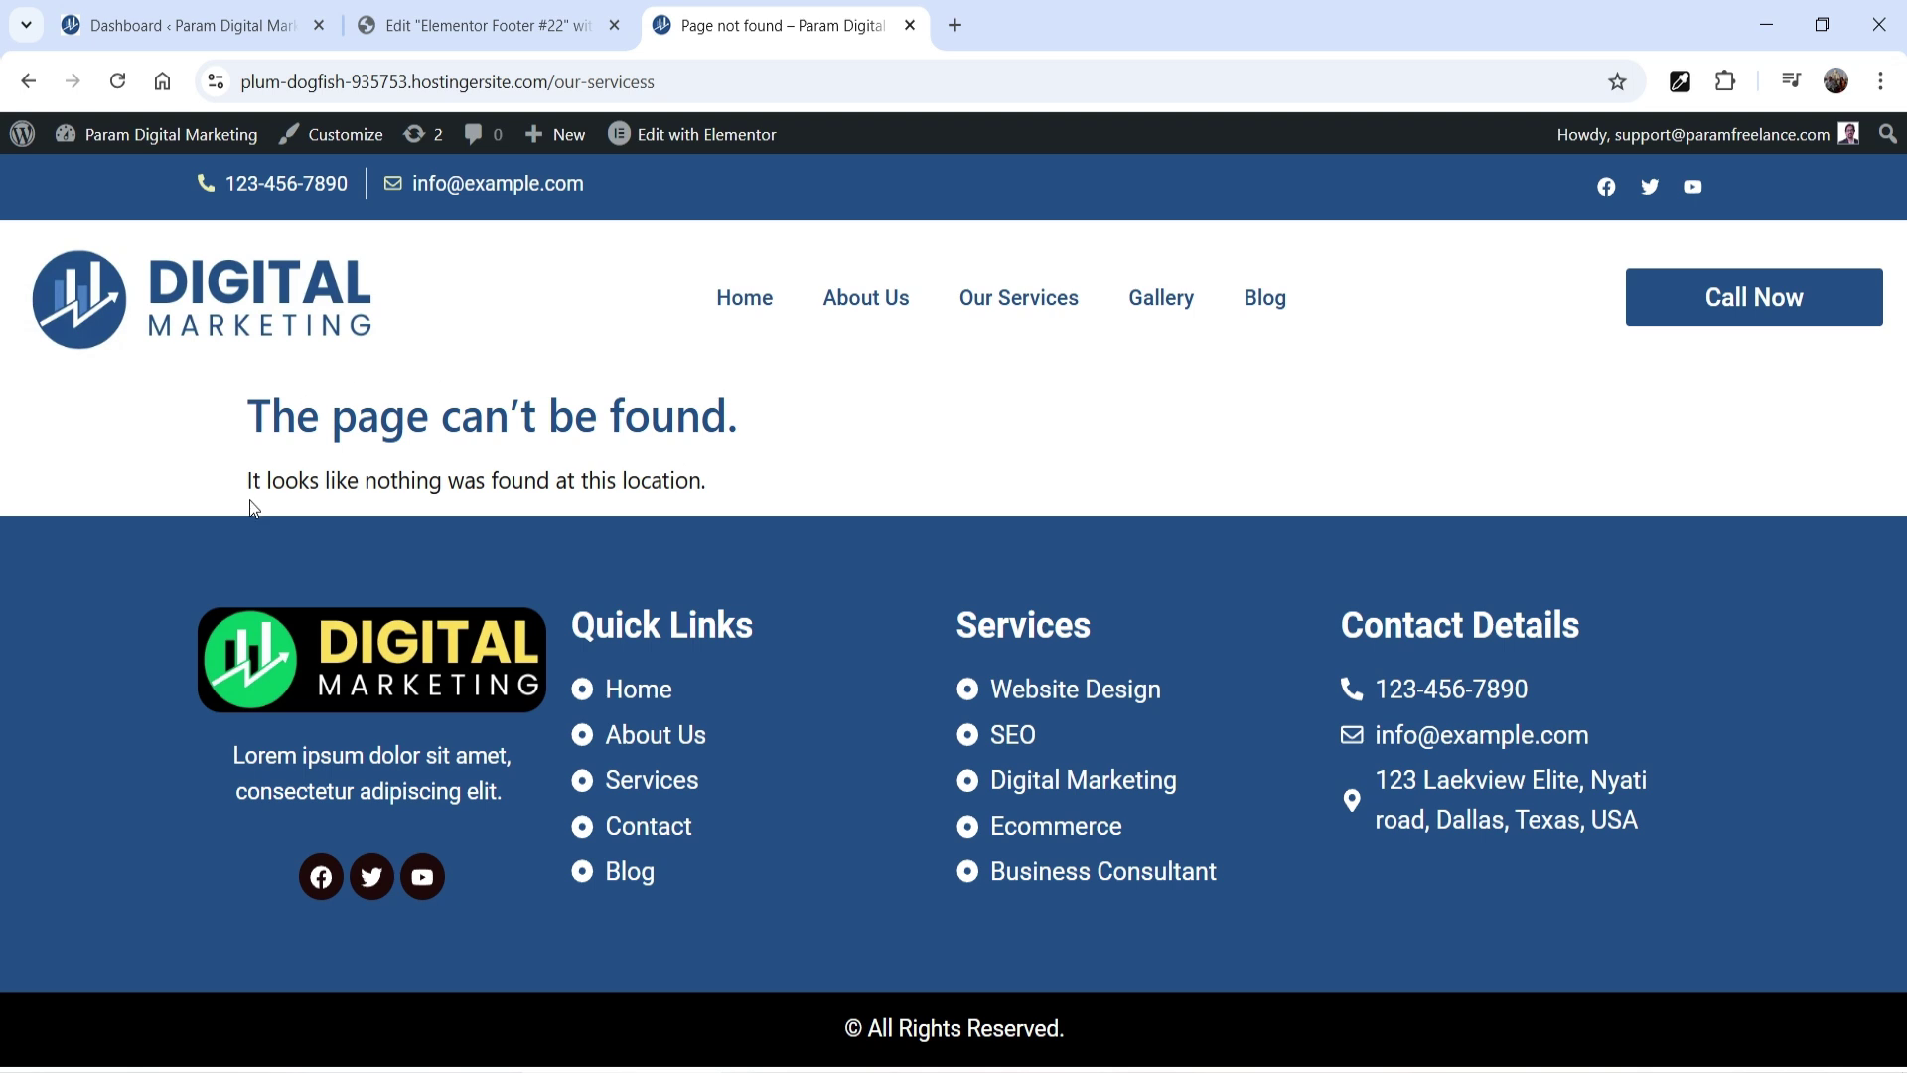
left_click_drag(256, 415, 741, 494)
left_click(263, 417)
left_click(836, 81)
left_click(839, 85)
key("BackSpace")
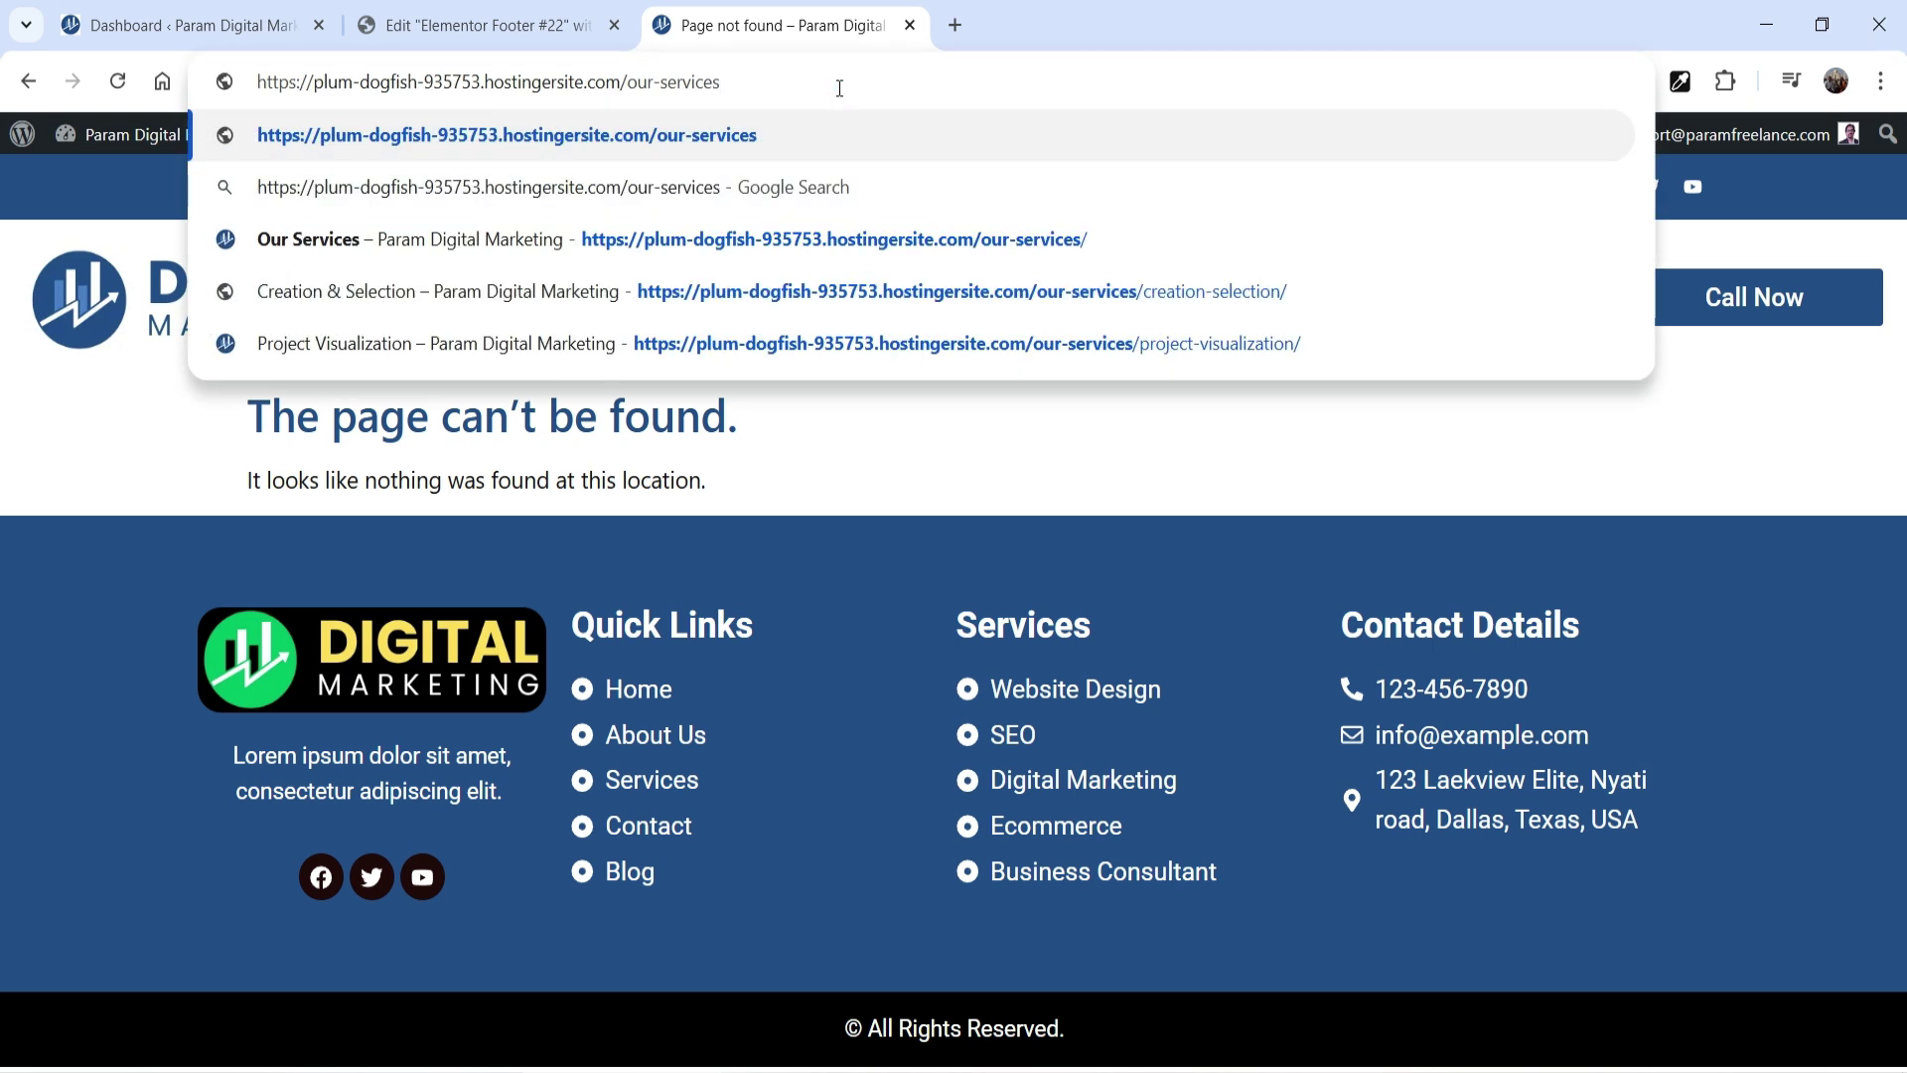
type("/")
key("Return")
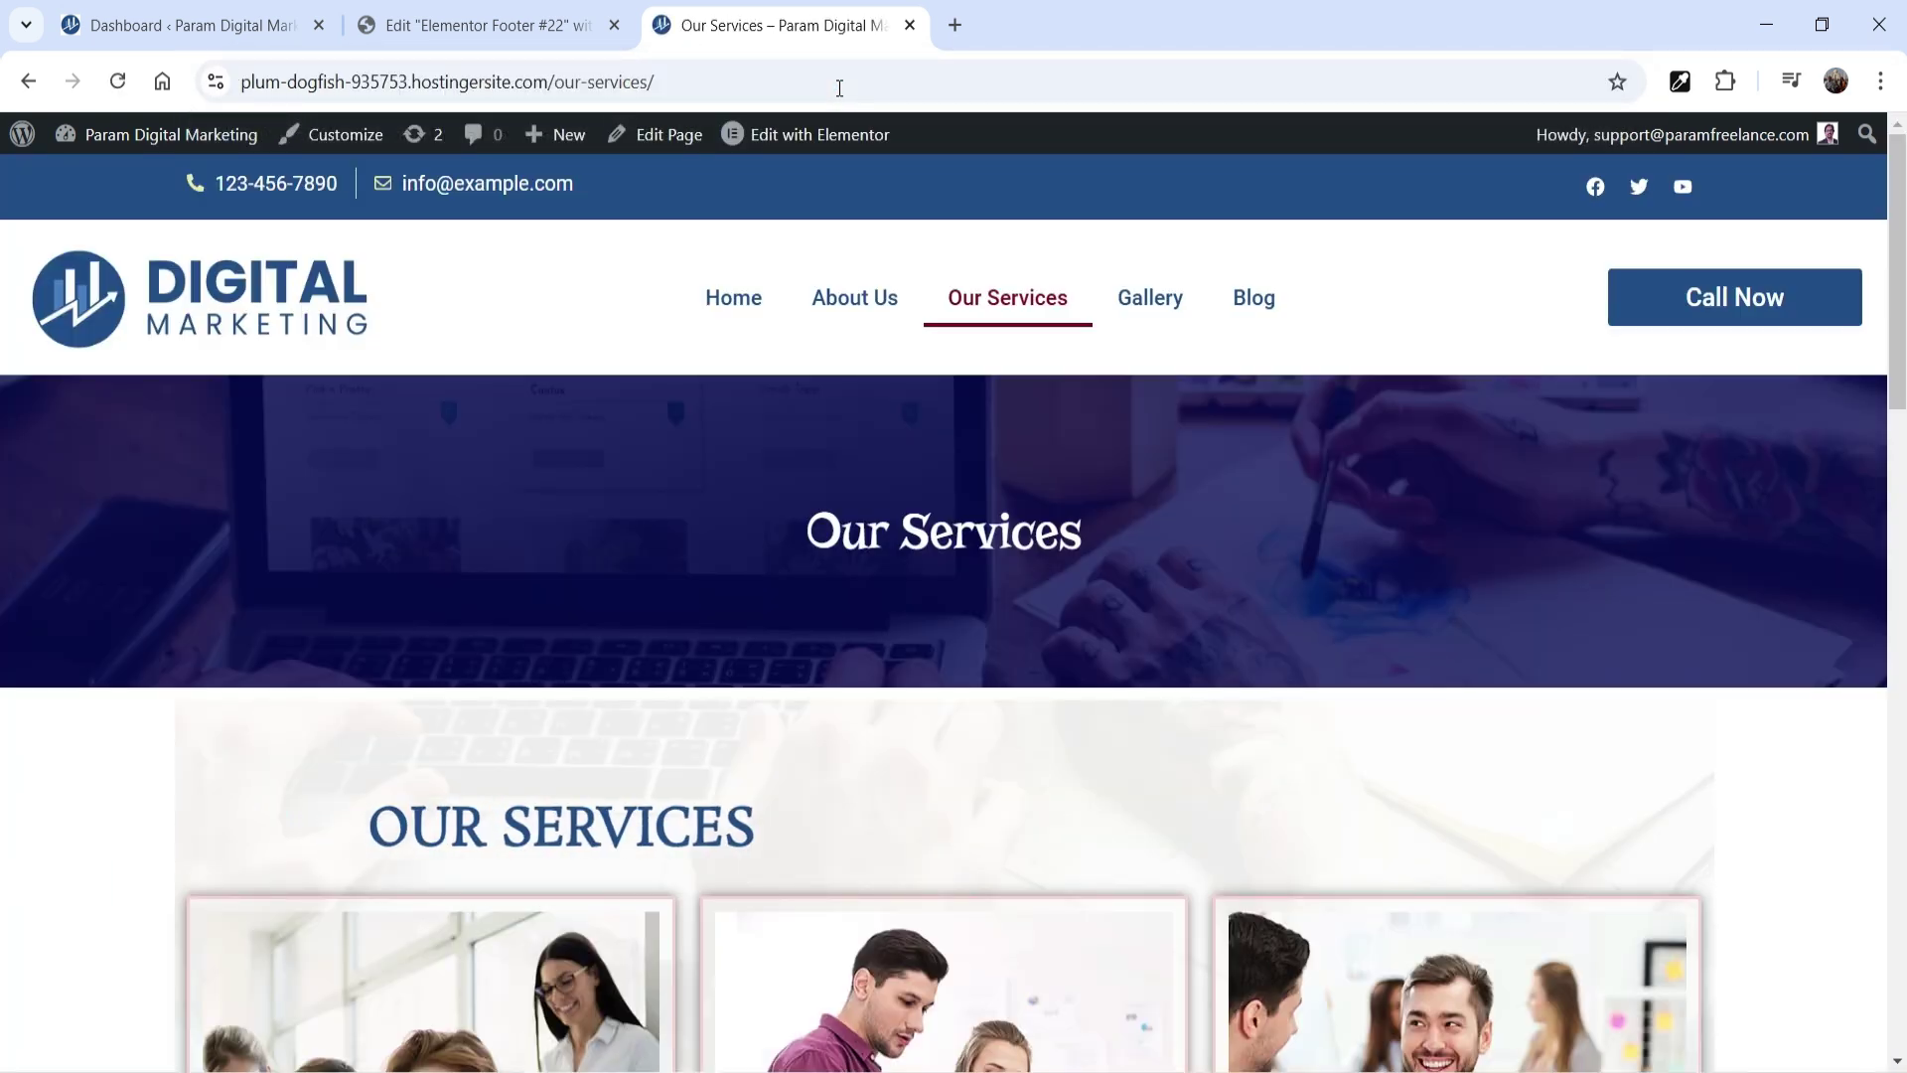
From the WordPress dashboard, add a new Error 404 template in Theme Builder.
left_click(189, 25)
mouse_move(112, 594)
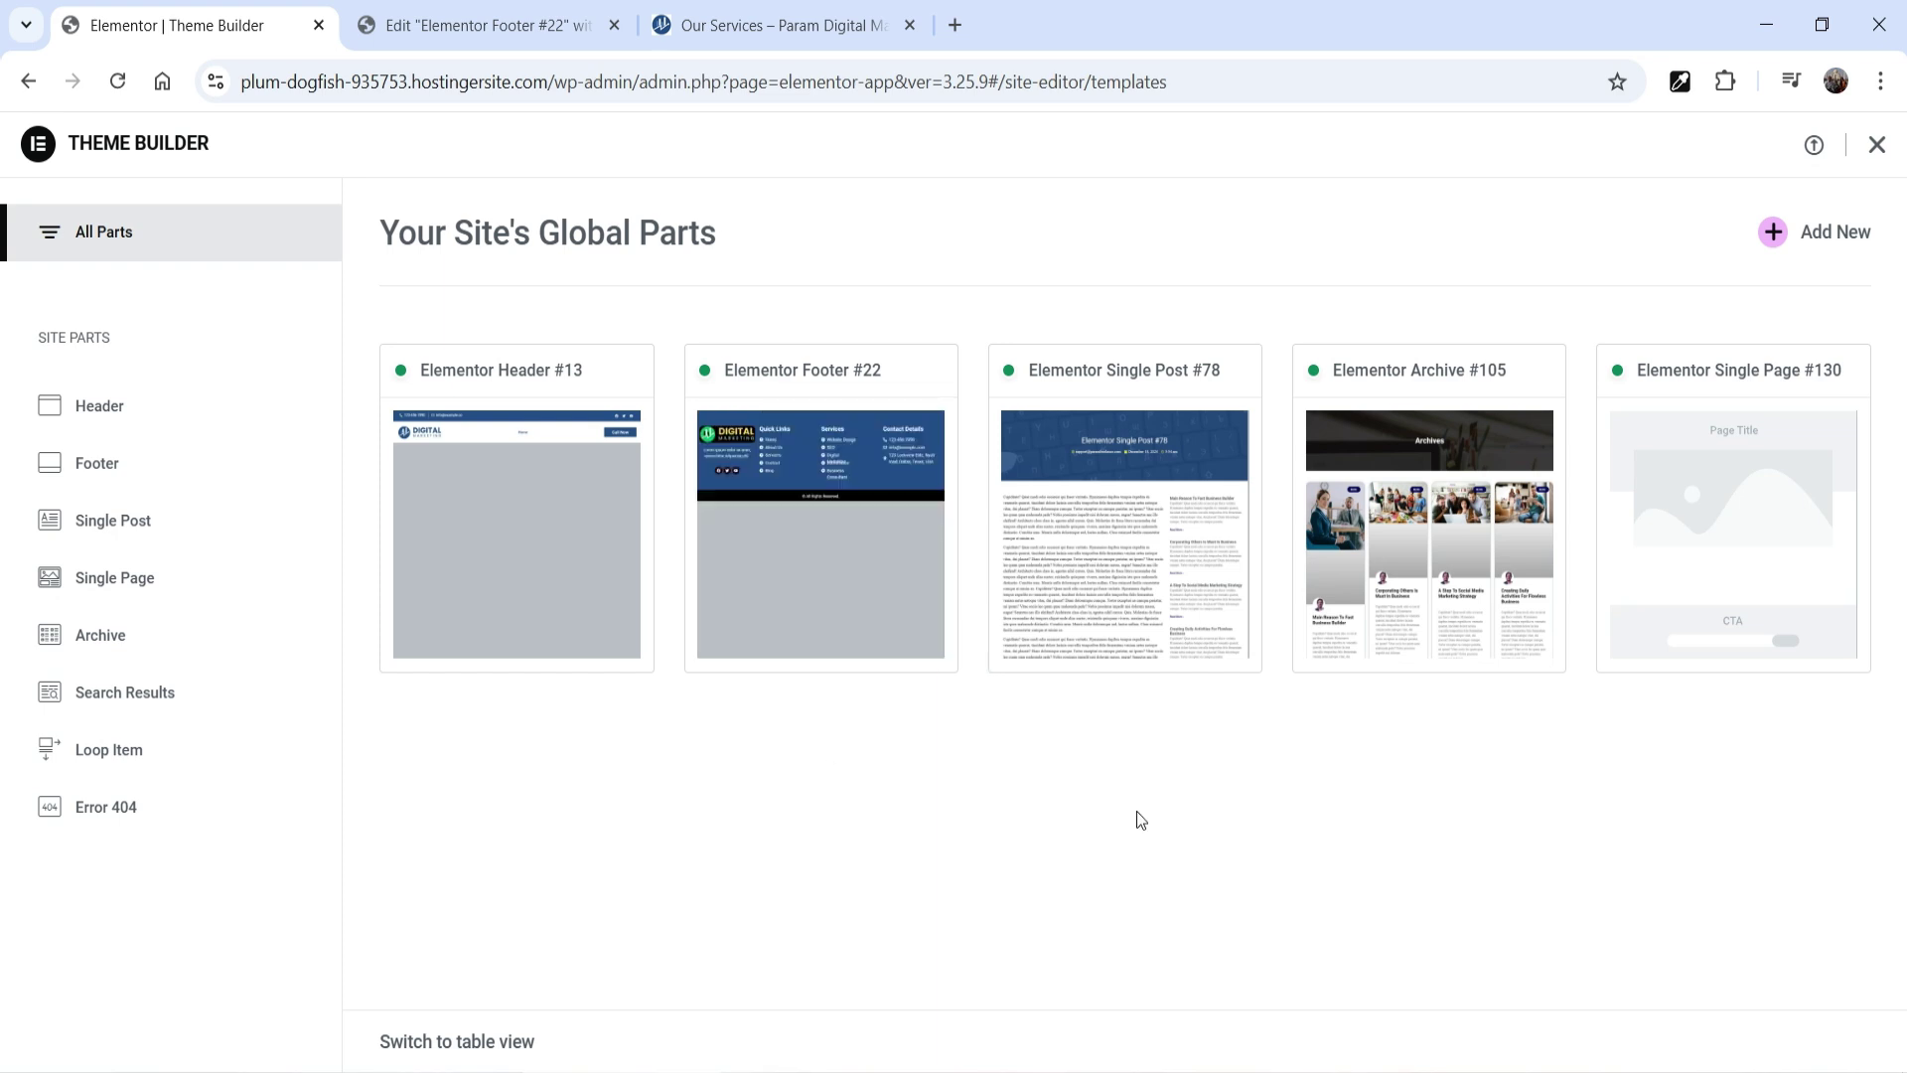
left_click(92, 826)
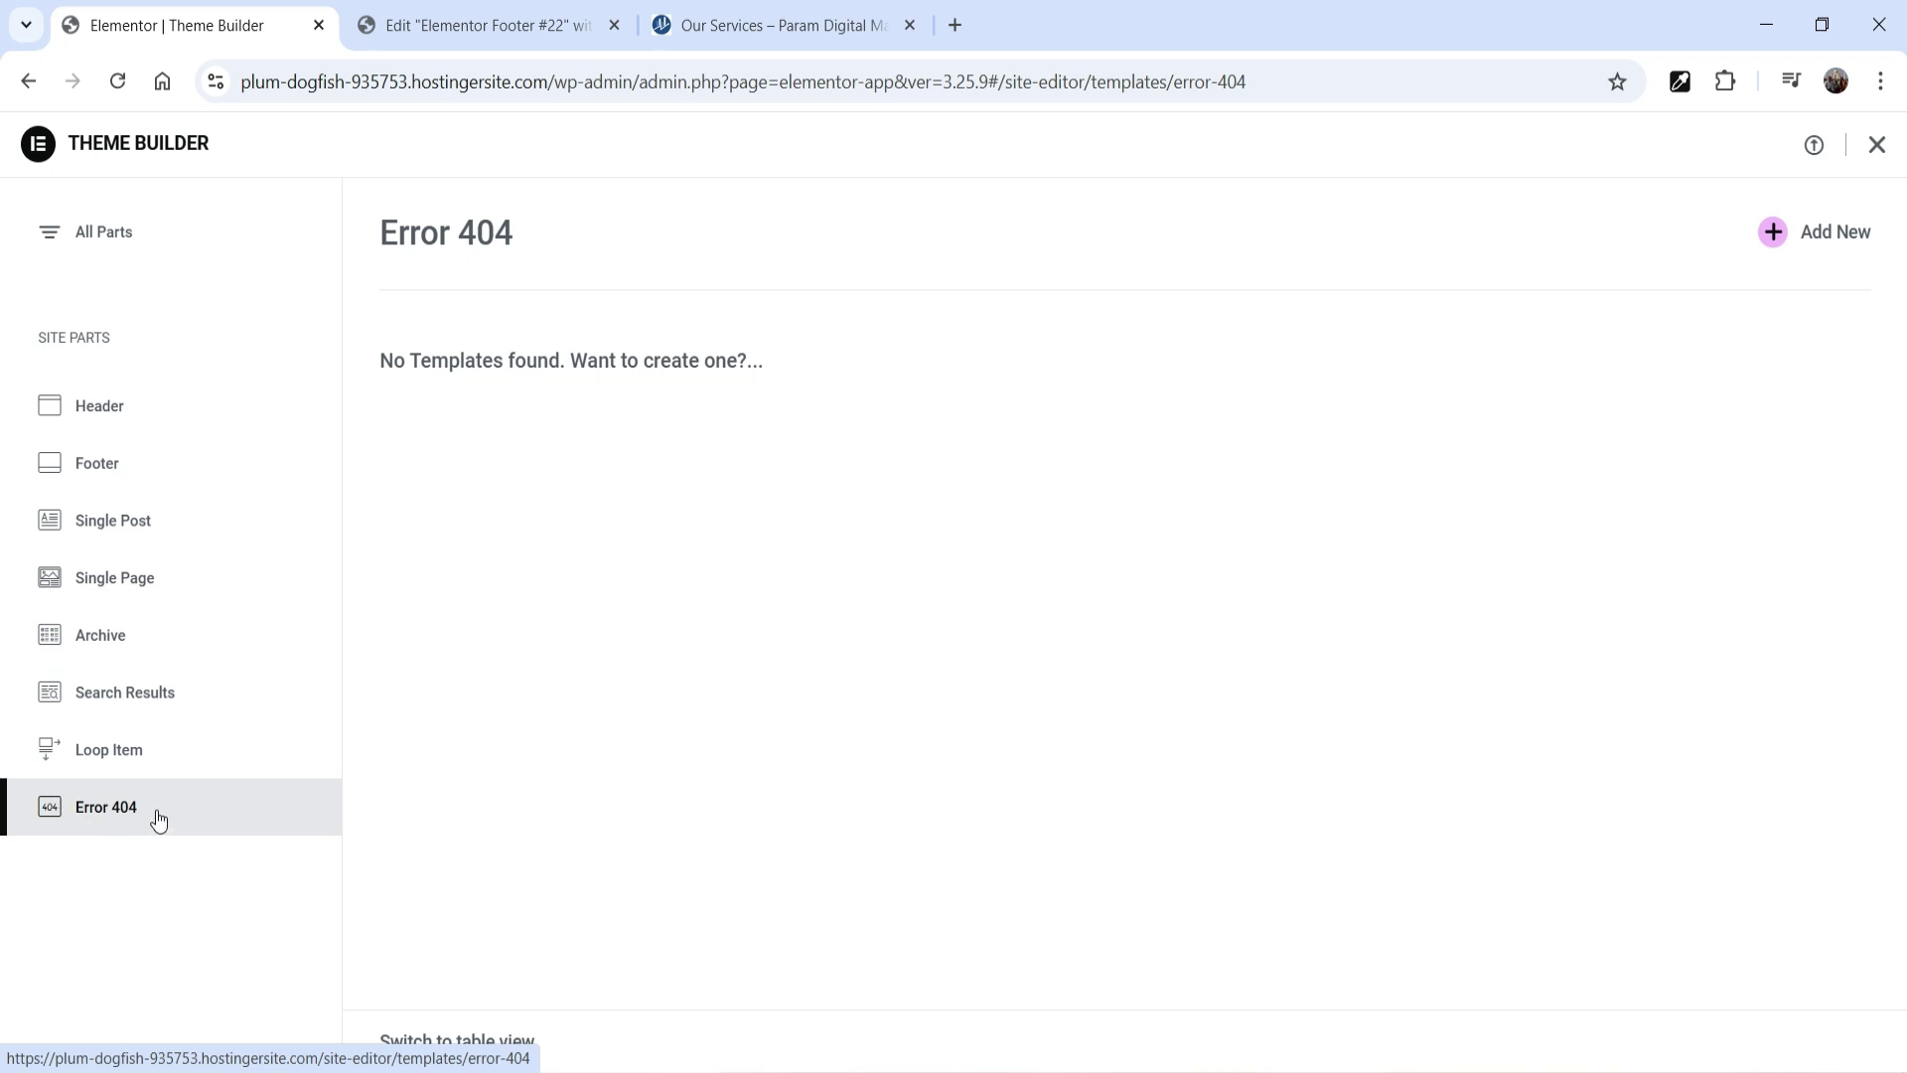
left_click(1806, 241)
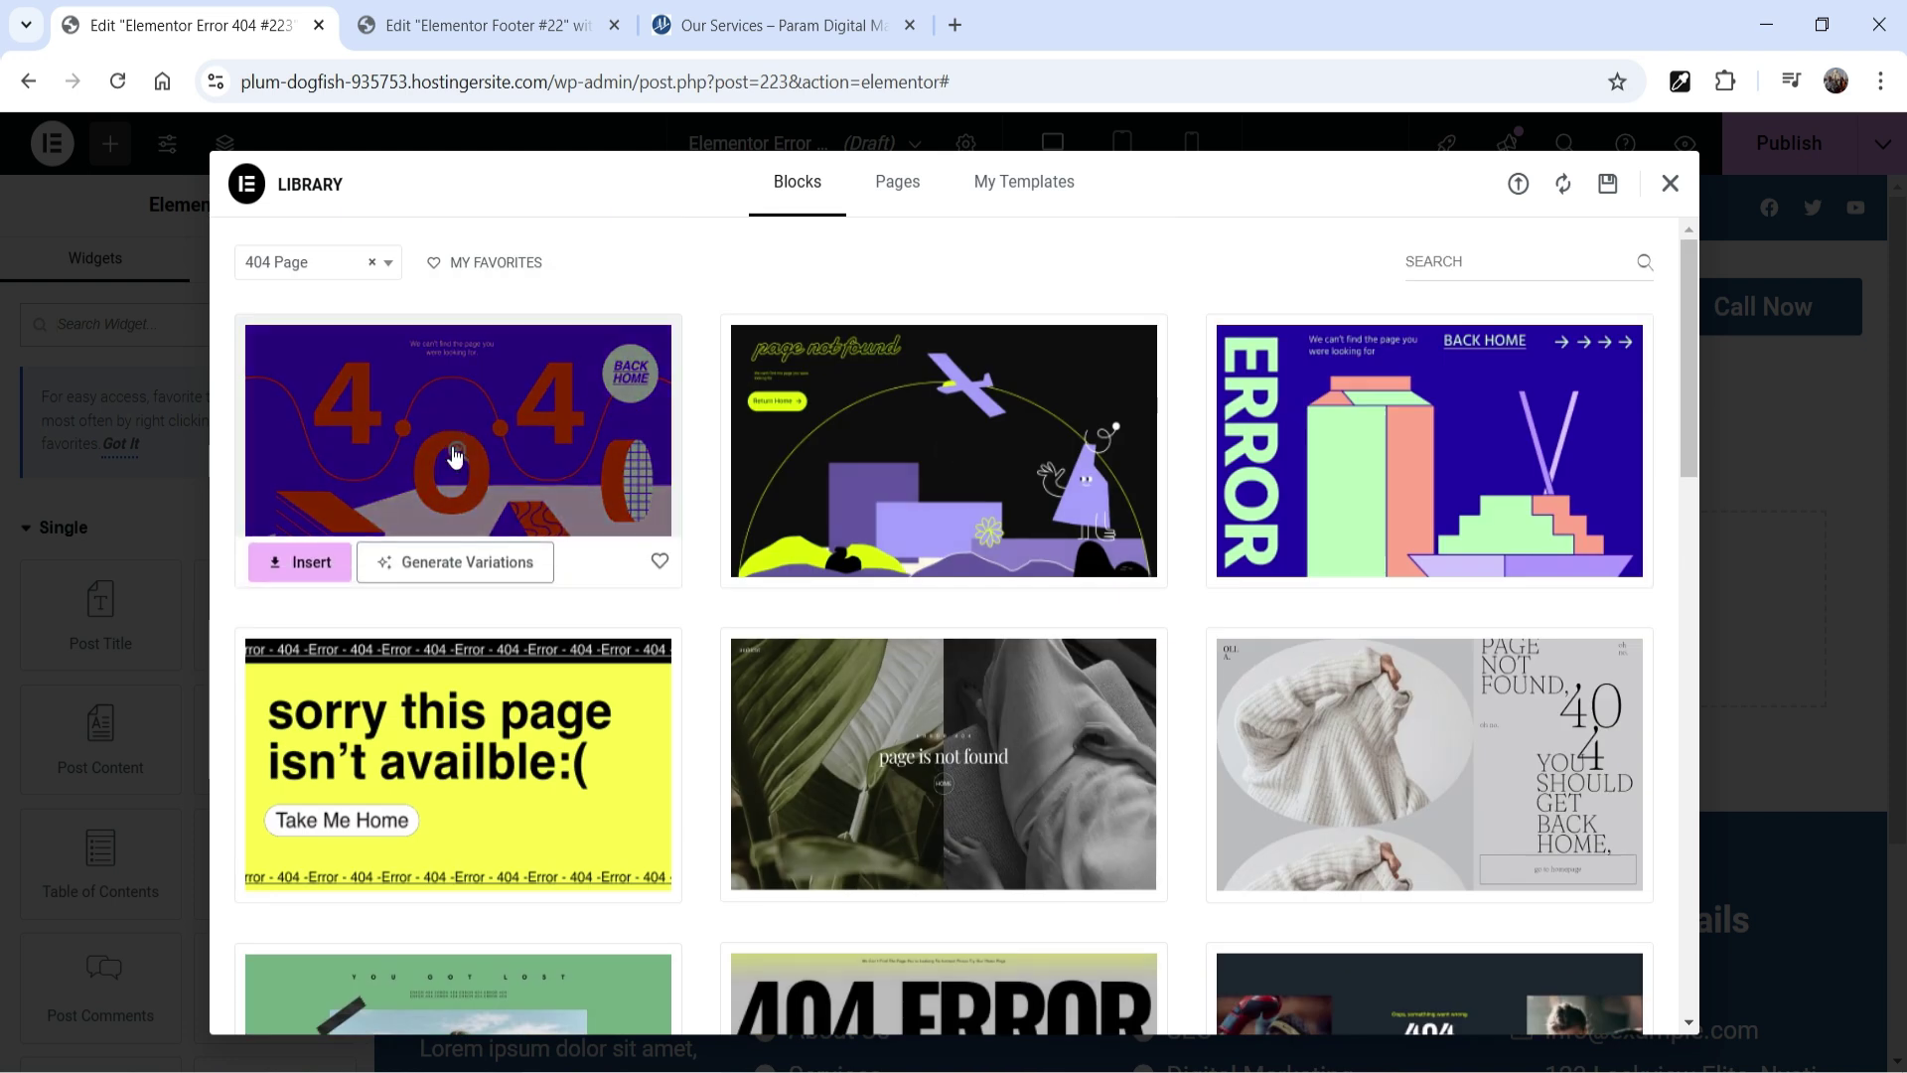
Preview the purple and airplane 'page not found' 404 designs in the library.
left_click(452, 447)
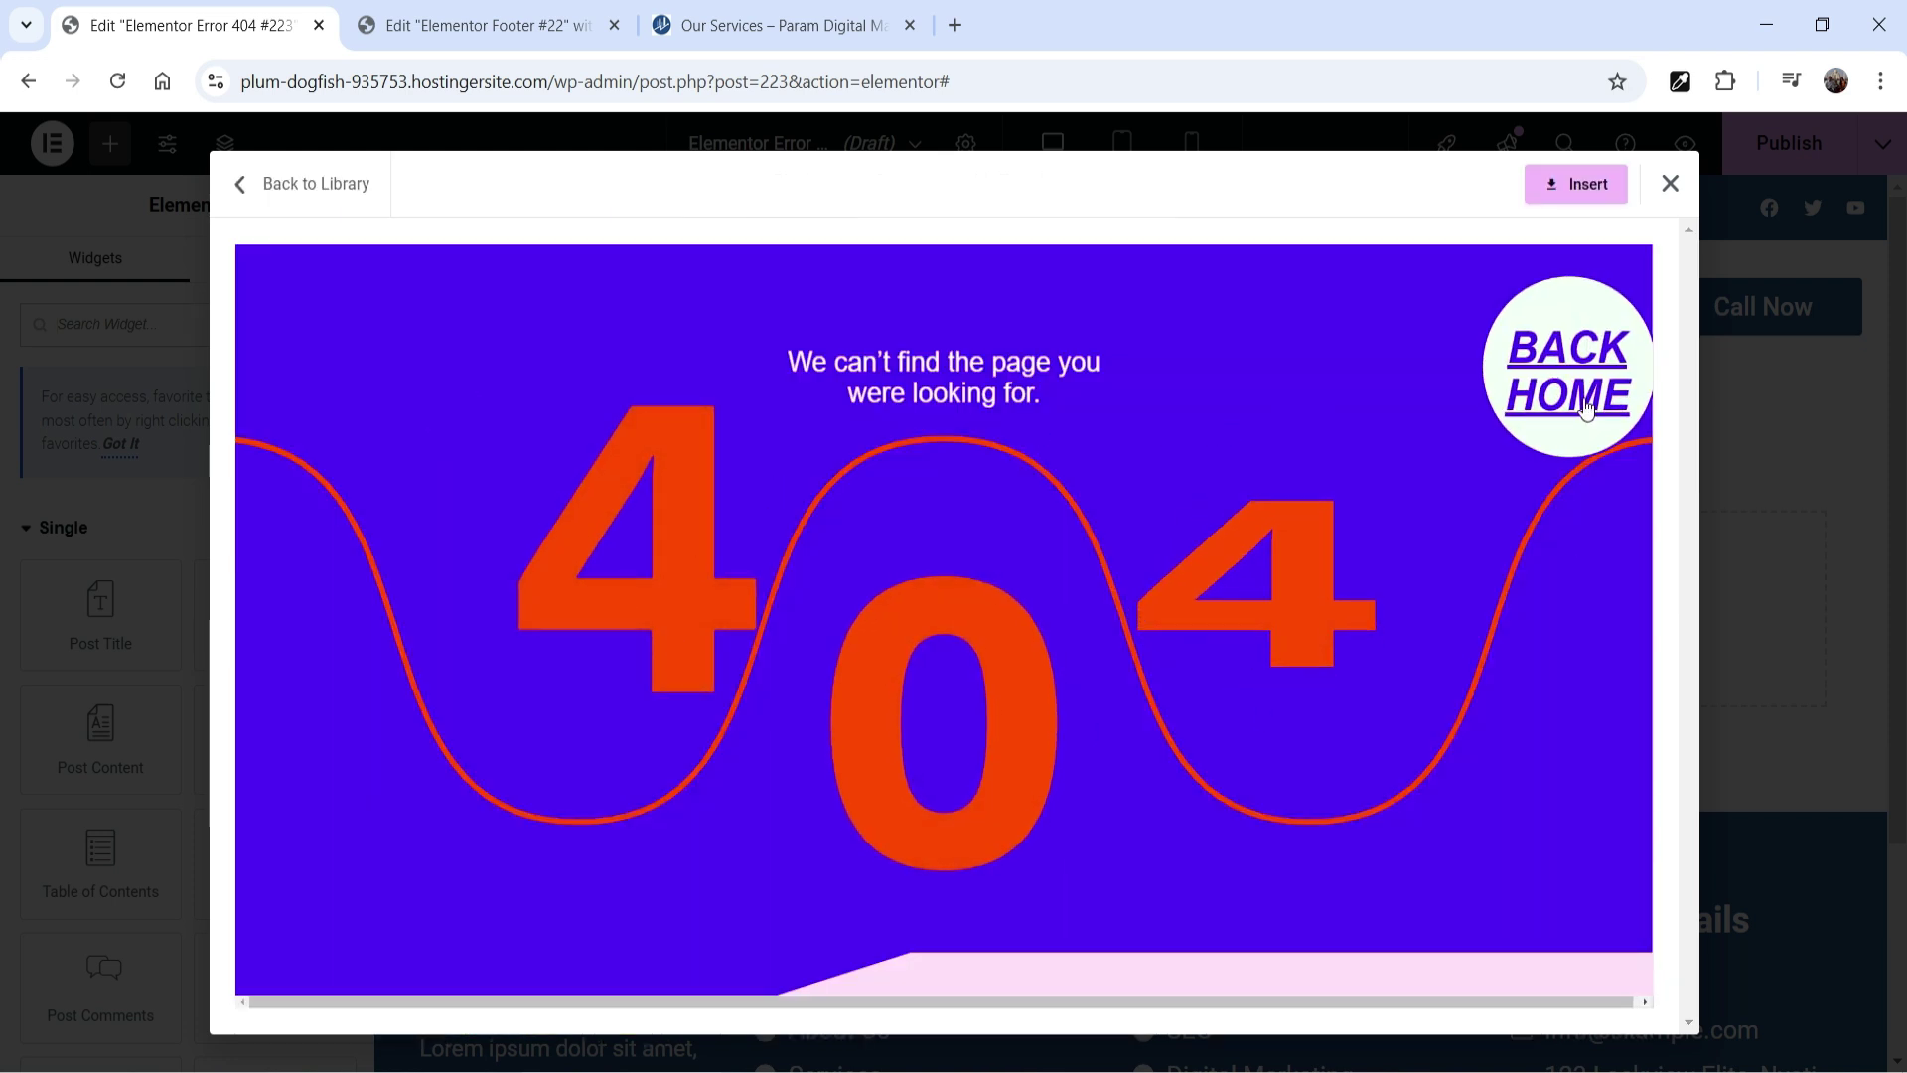
left_click(328, 187)
left_click(1013, 519)
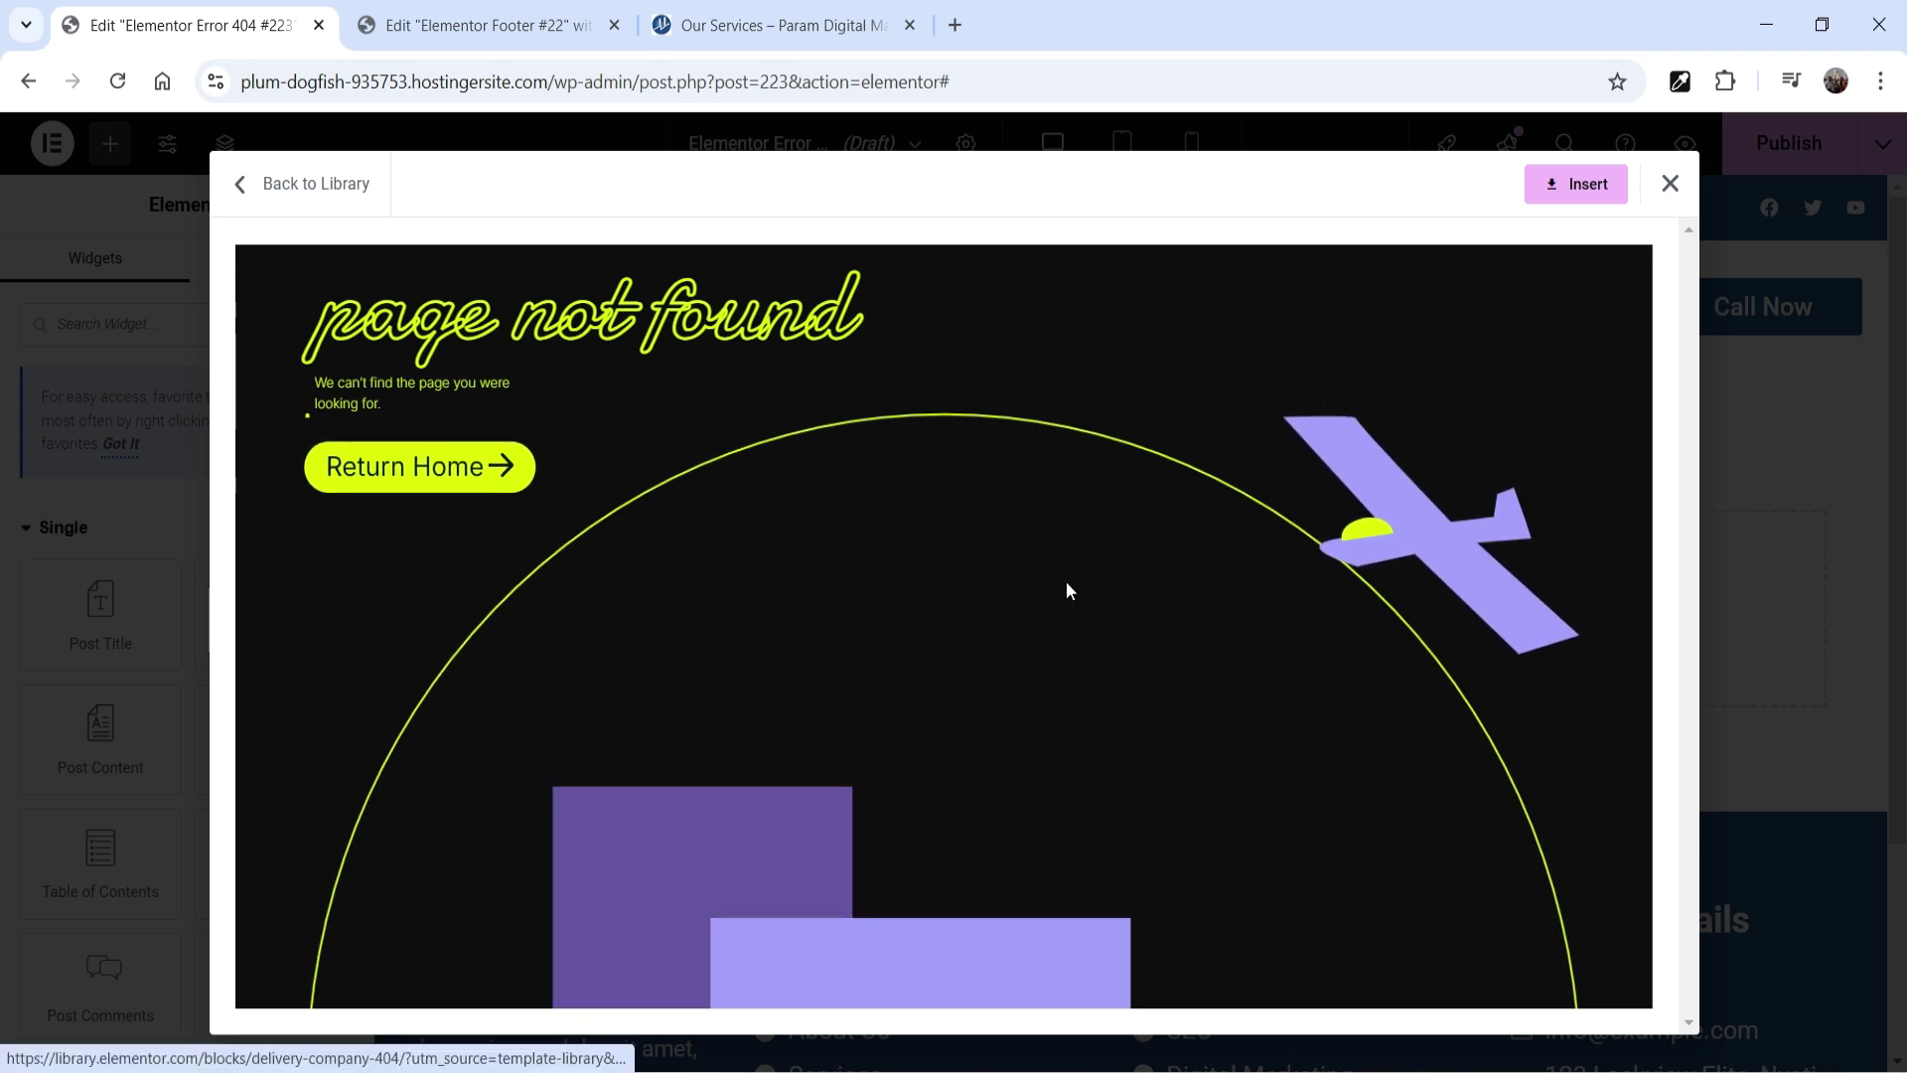
scroll(1069, 592, "down", 2)
scroll(1080, 598, "up", 1)
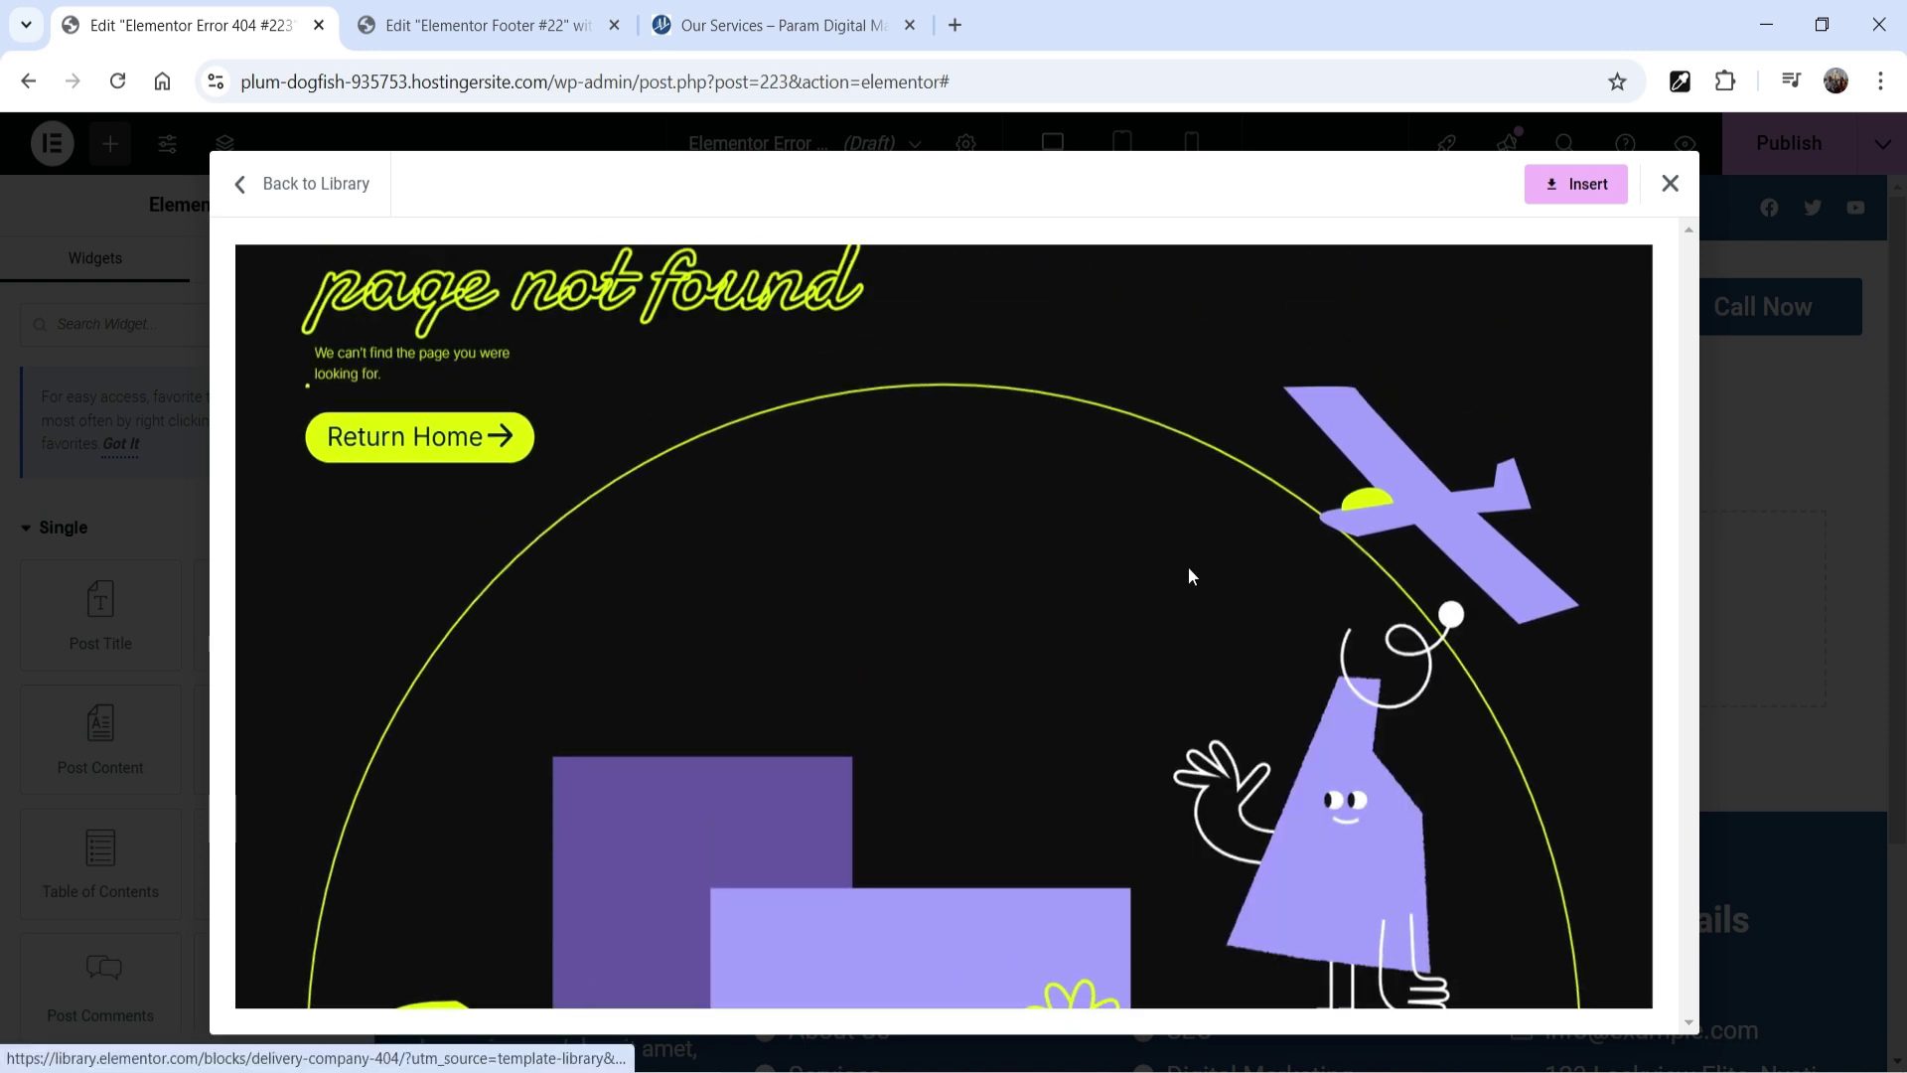
scroll(1163, 468, "down", 1)
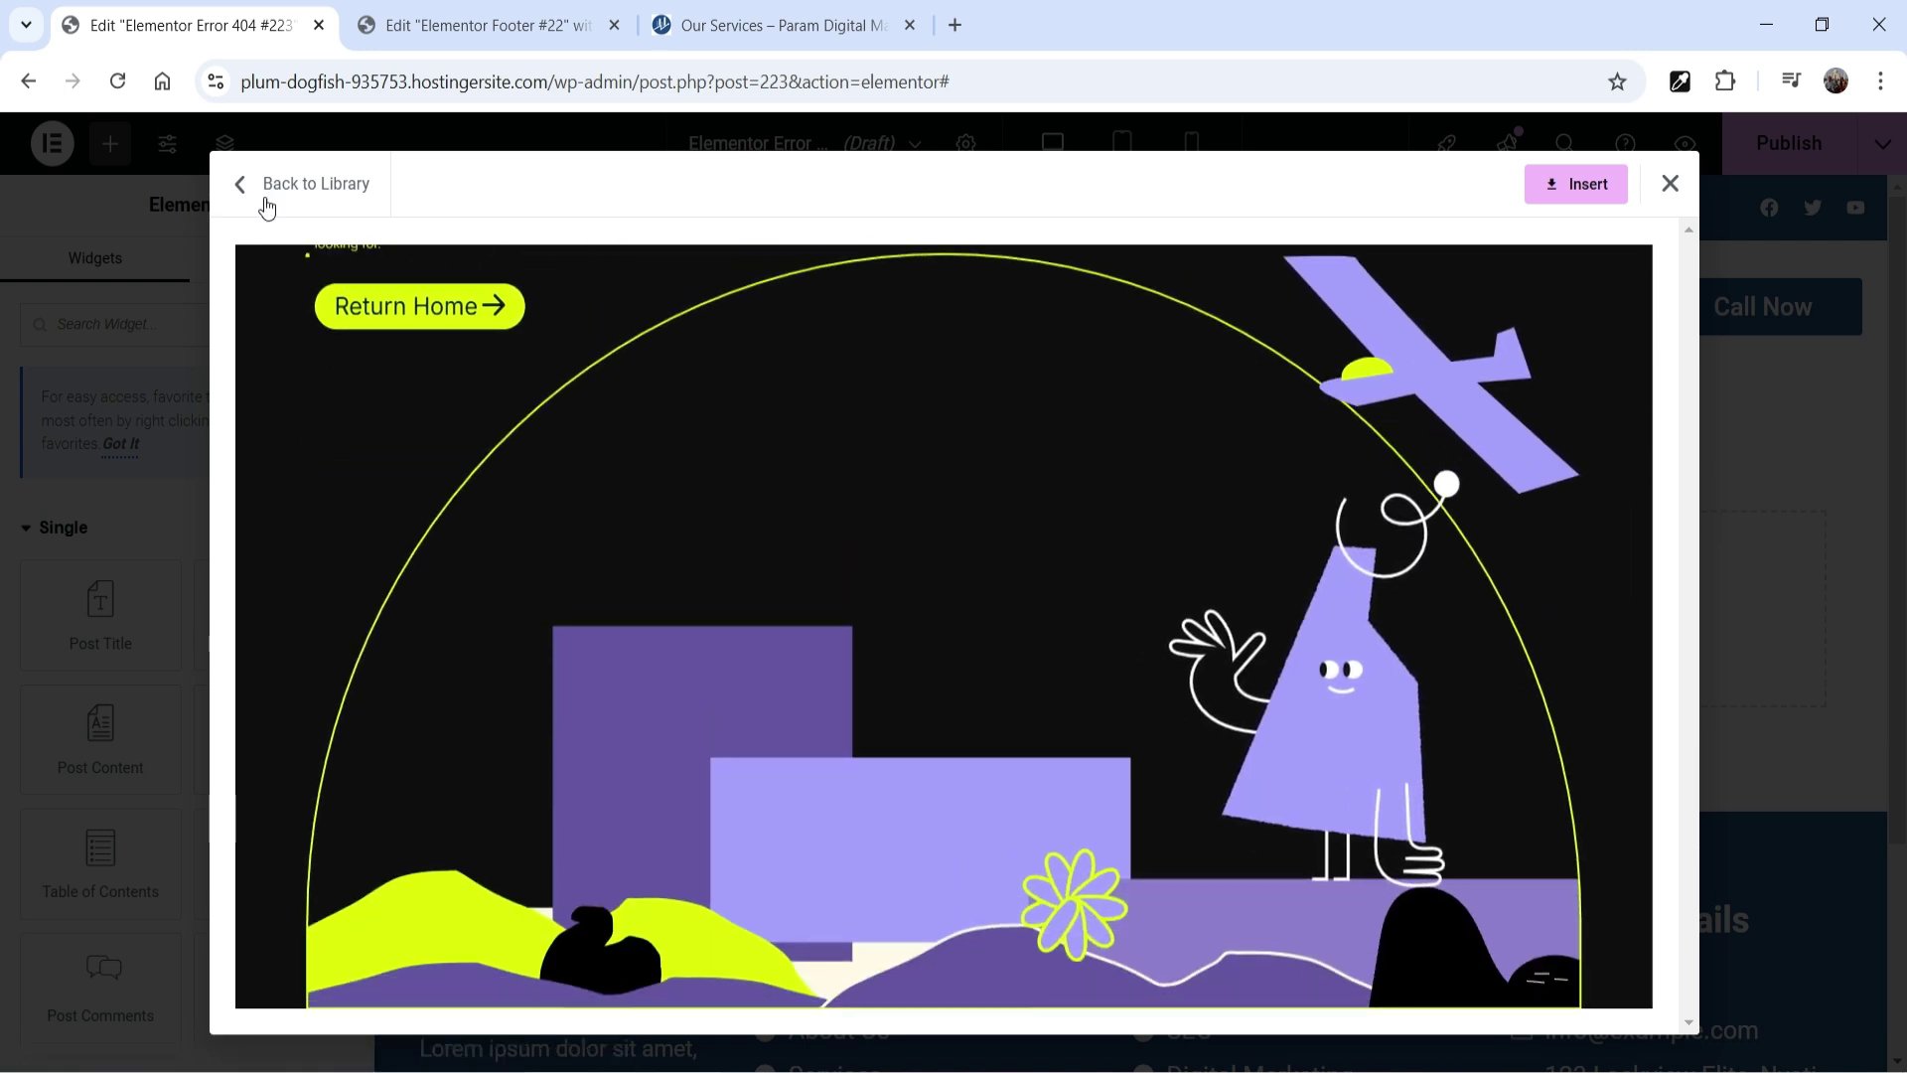
left_click(323, 183)
Preview the boxing-themed 404 design, attempt to insert it, then close the library.
scroll(1291, 591, "down", 8)
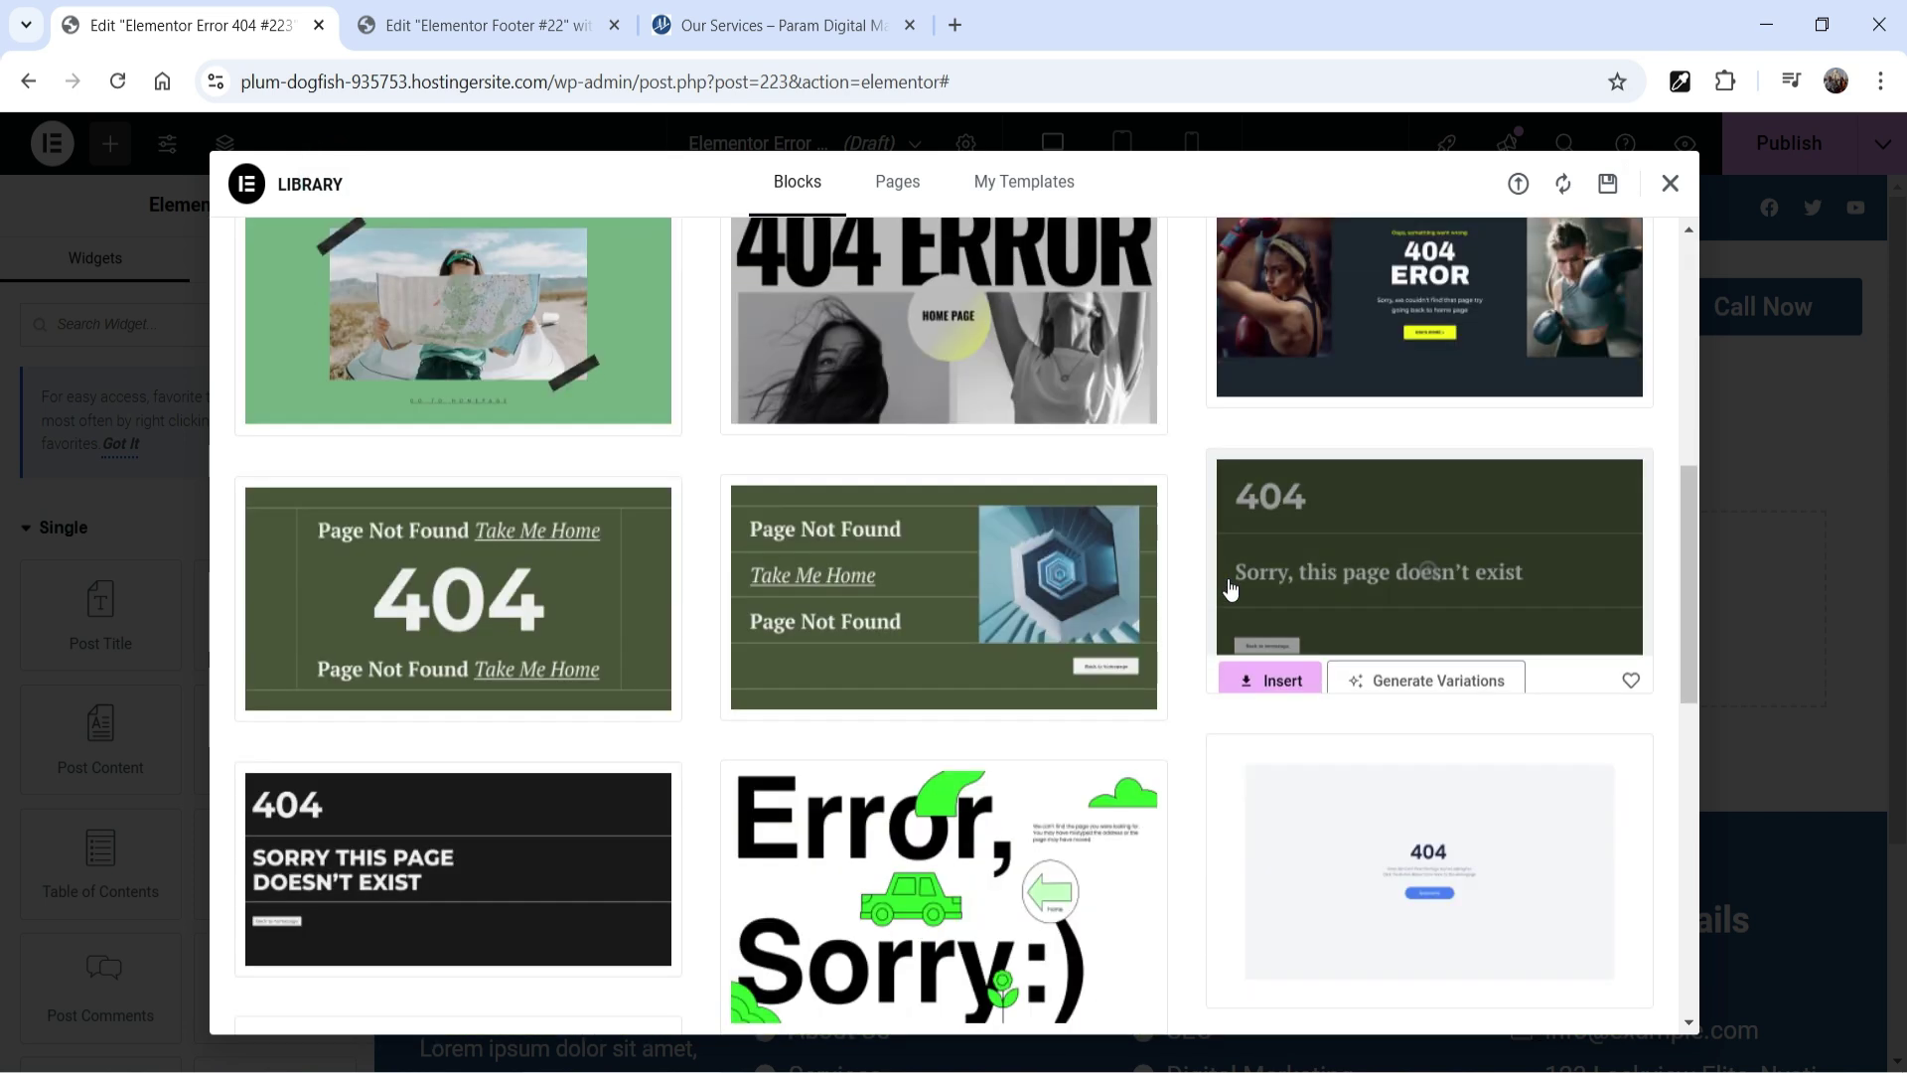
scroll(1240, 539, "up", 3)
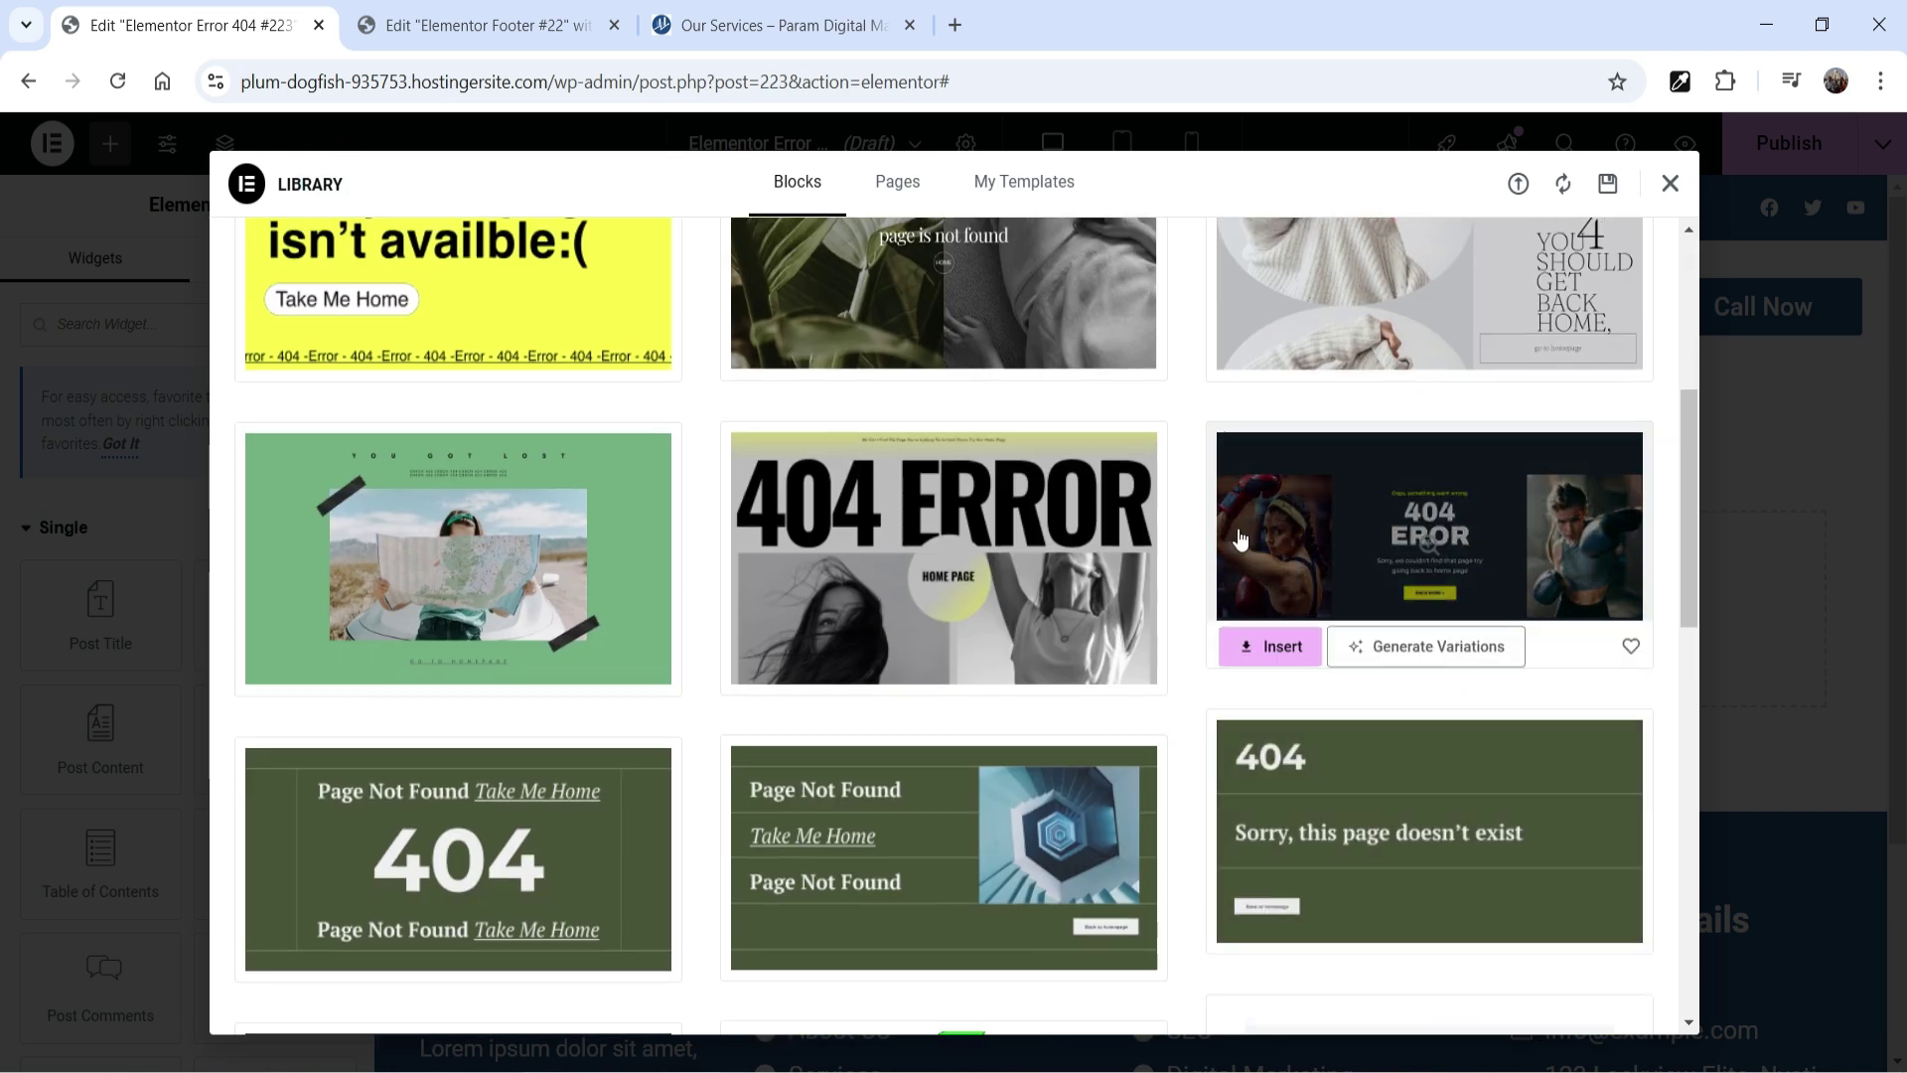
left_click(1442, 561)
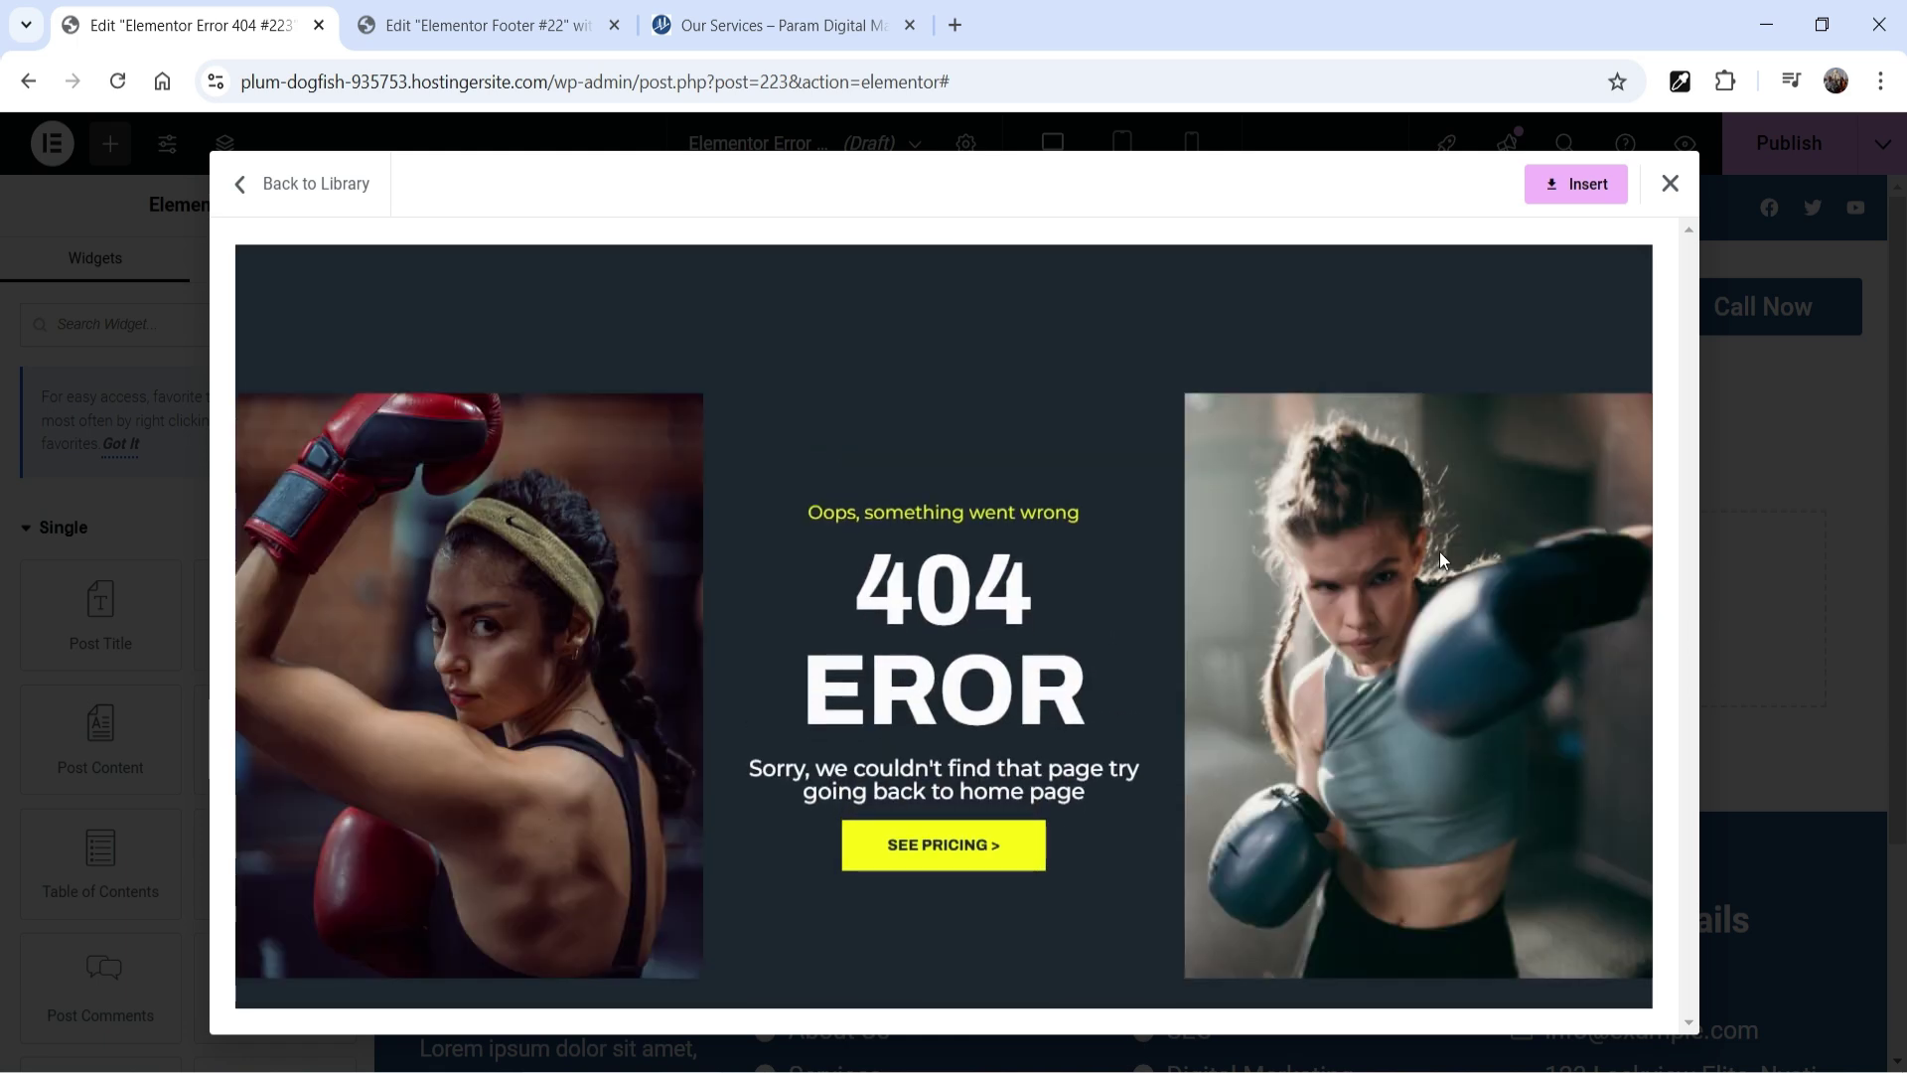
left_click(1572, 185)
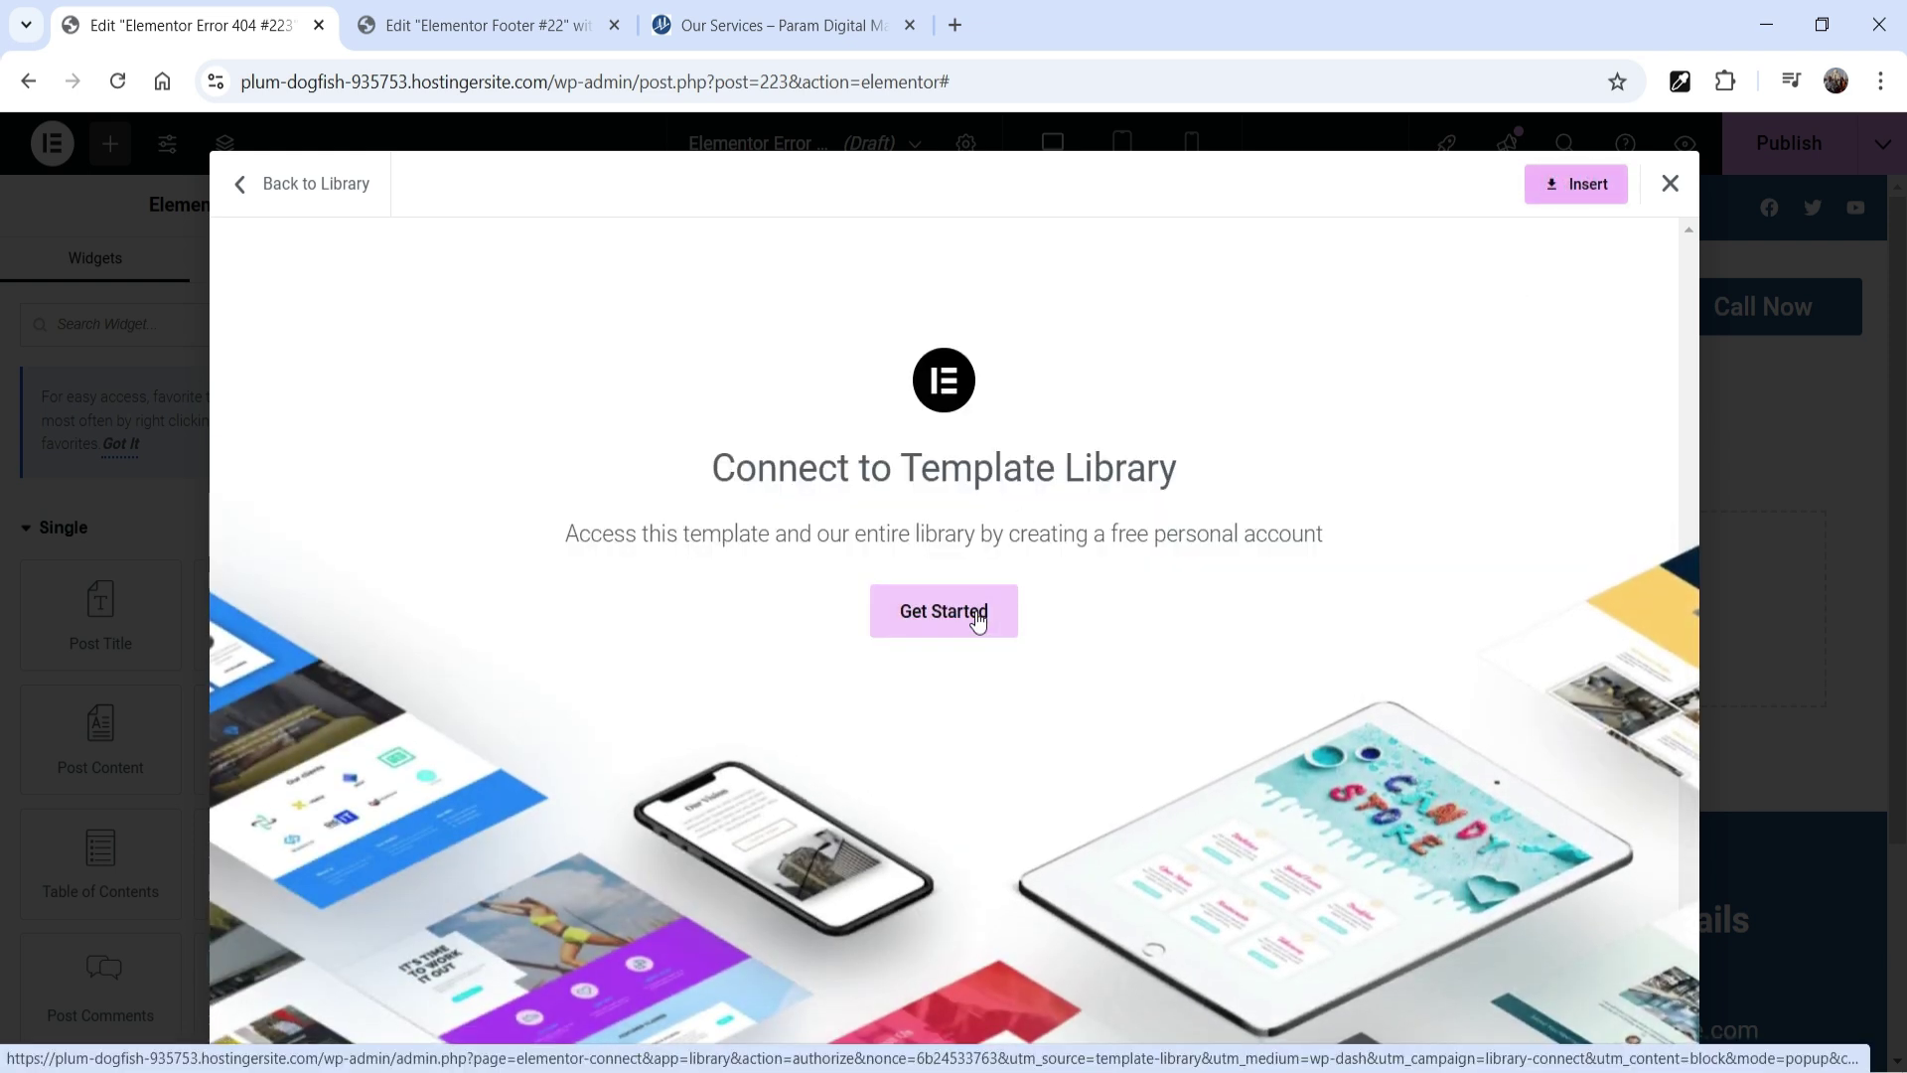
left_click(1670, 185)
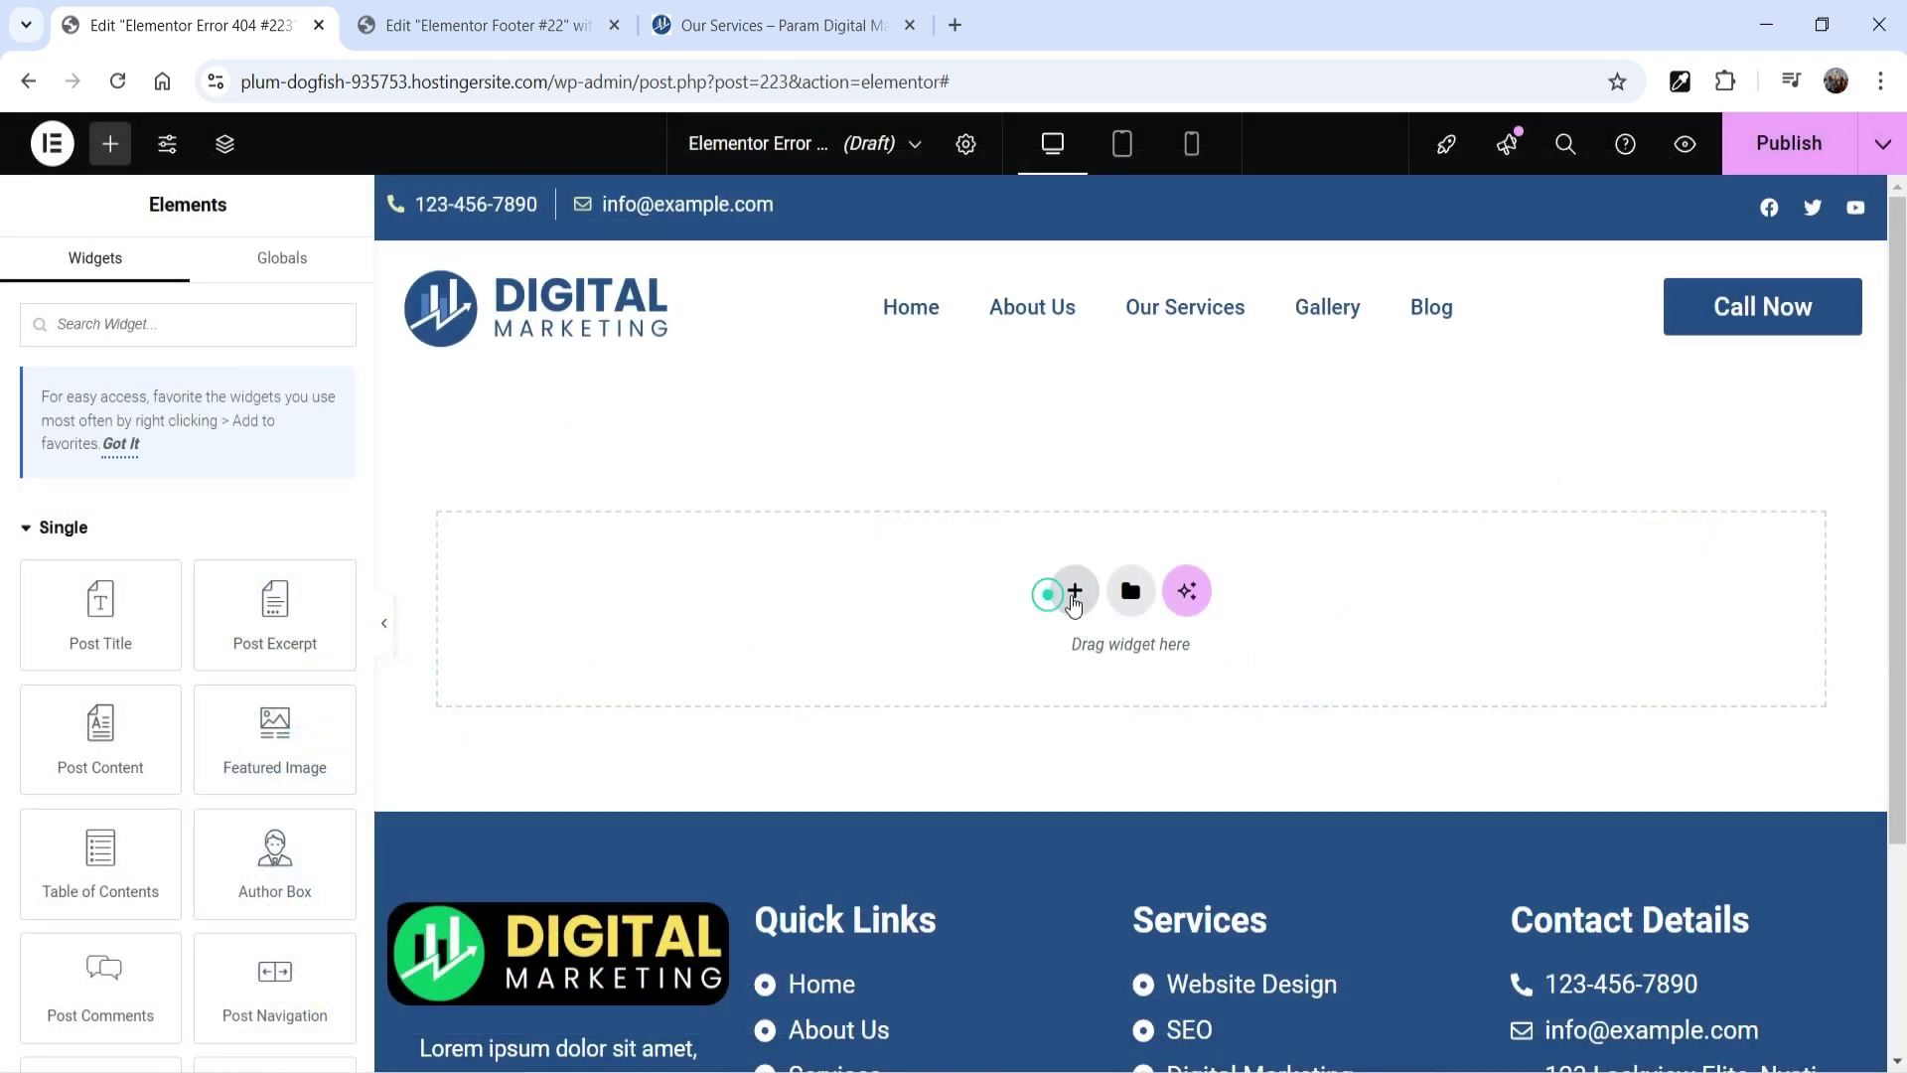
Add a single-column Flexbox container below the header with a 600 px minimum height.
left_click(1074, 593)
left_click(1043, 686)
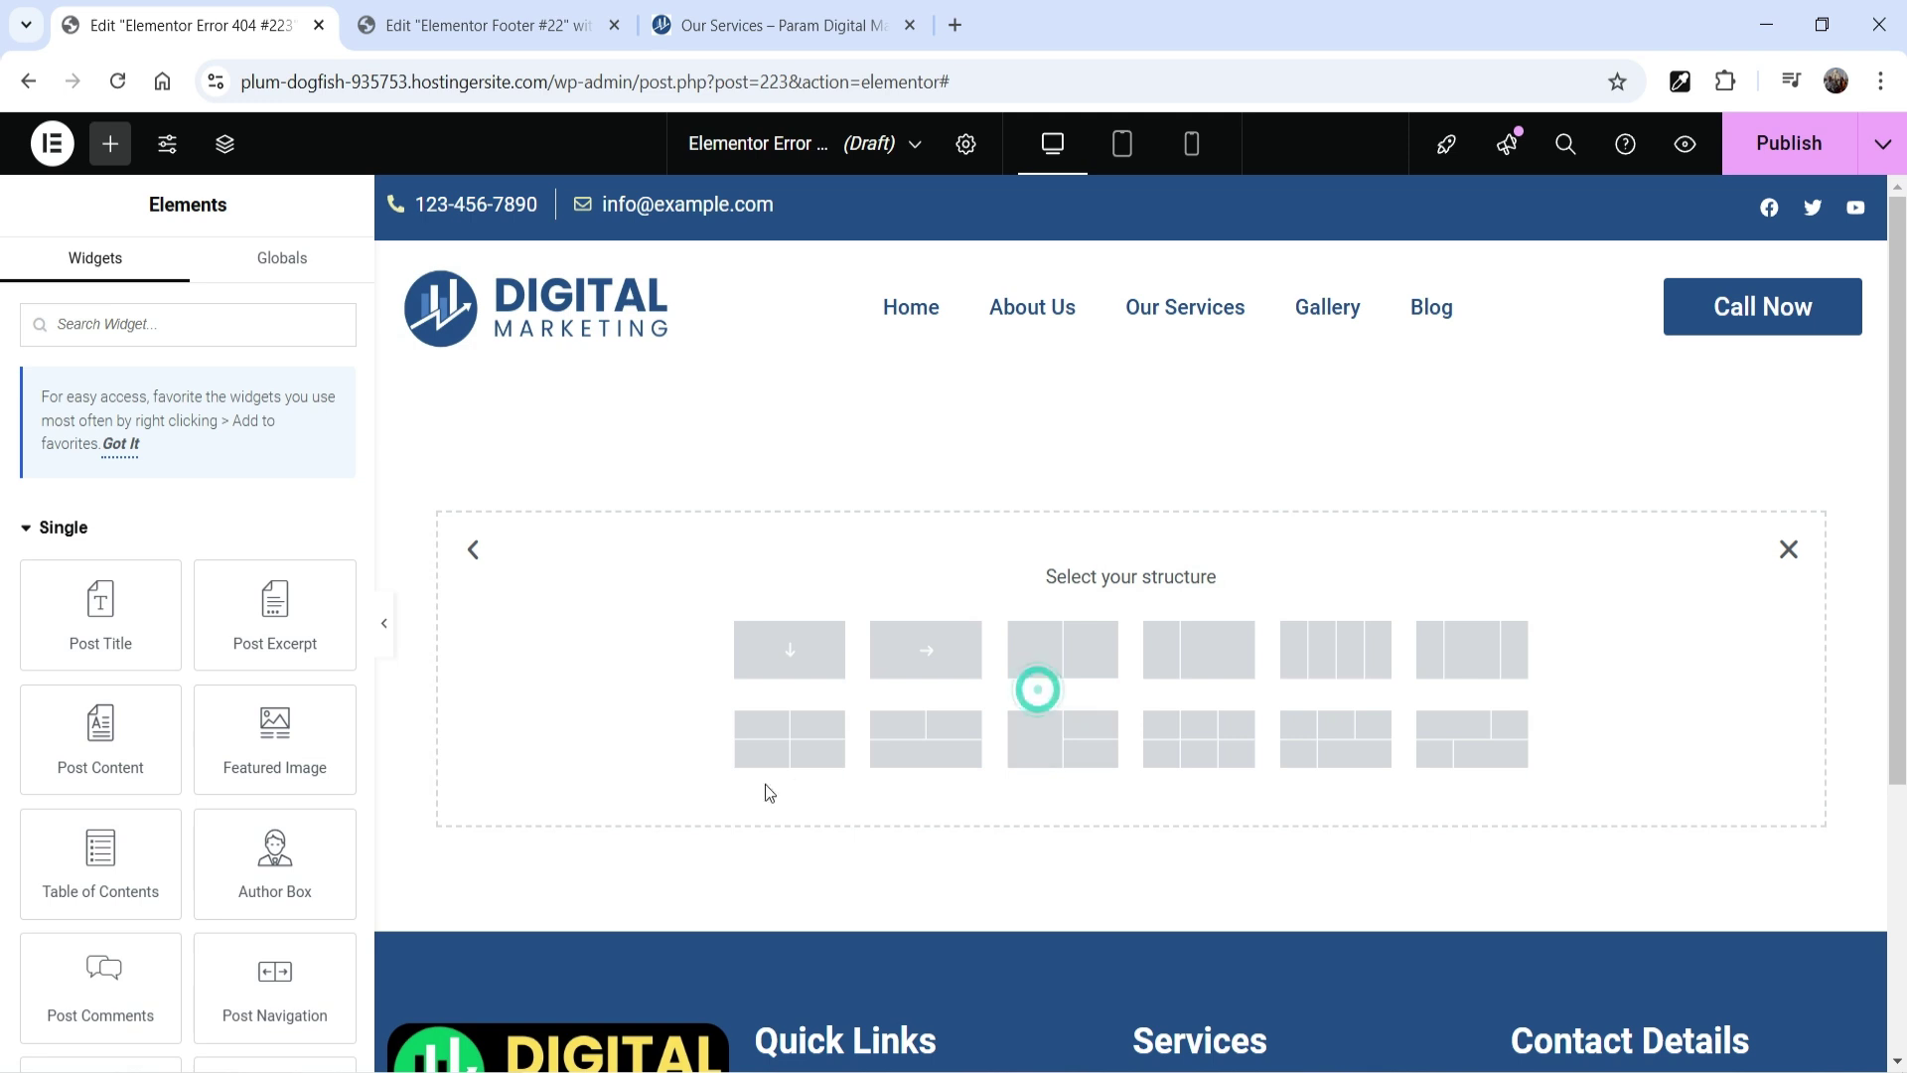
left_click(790, 650)
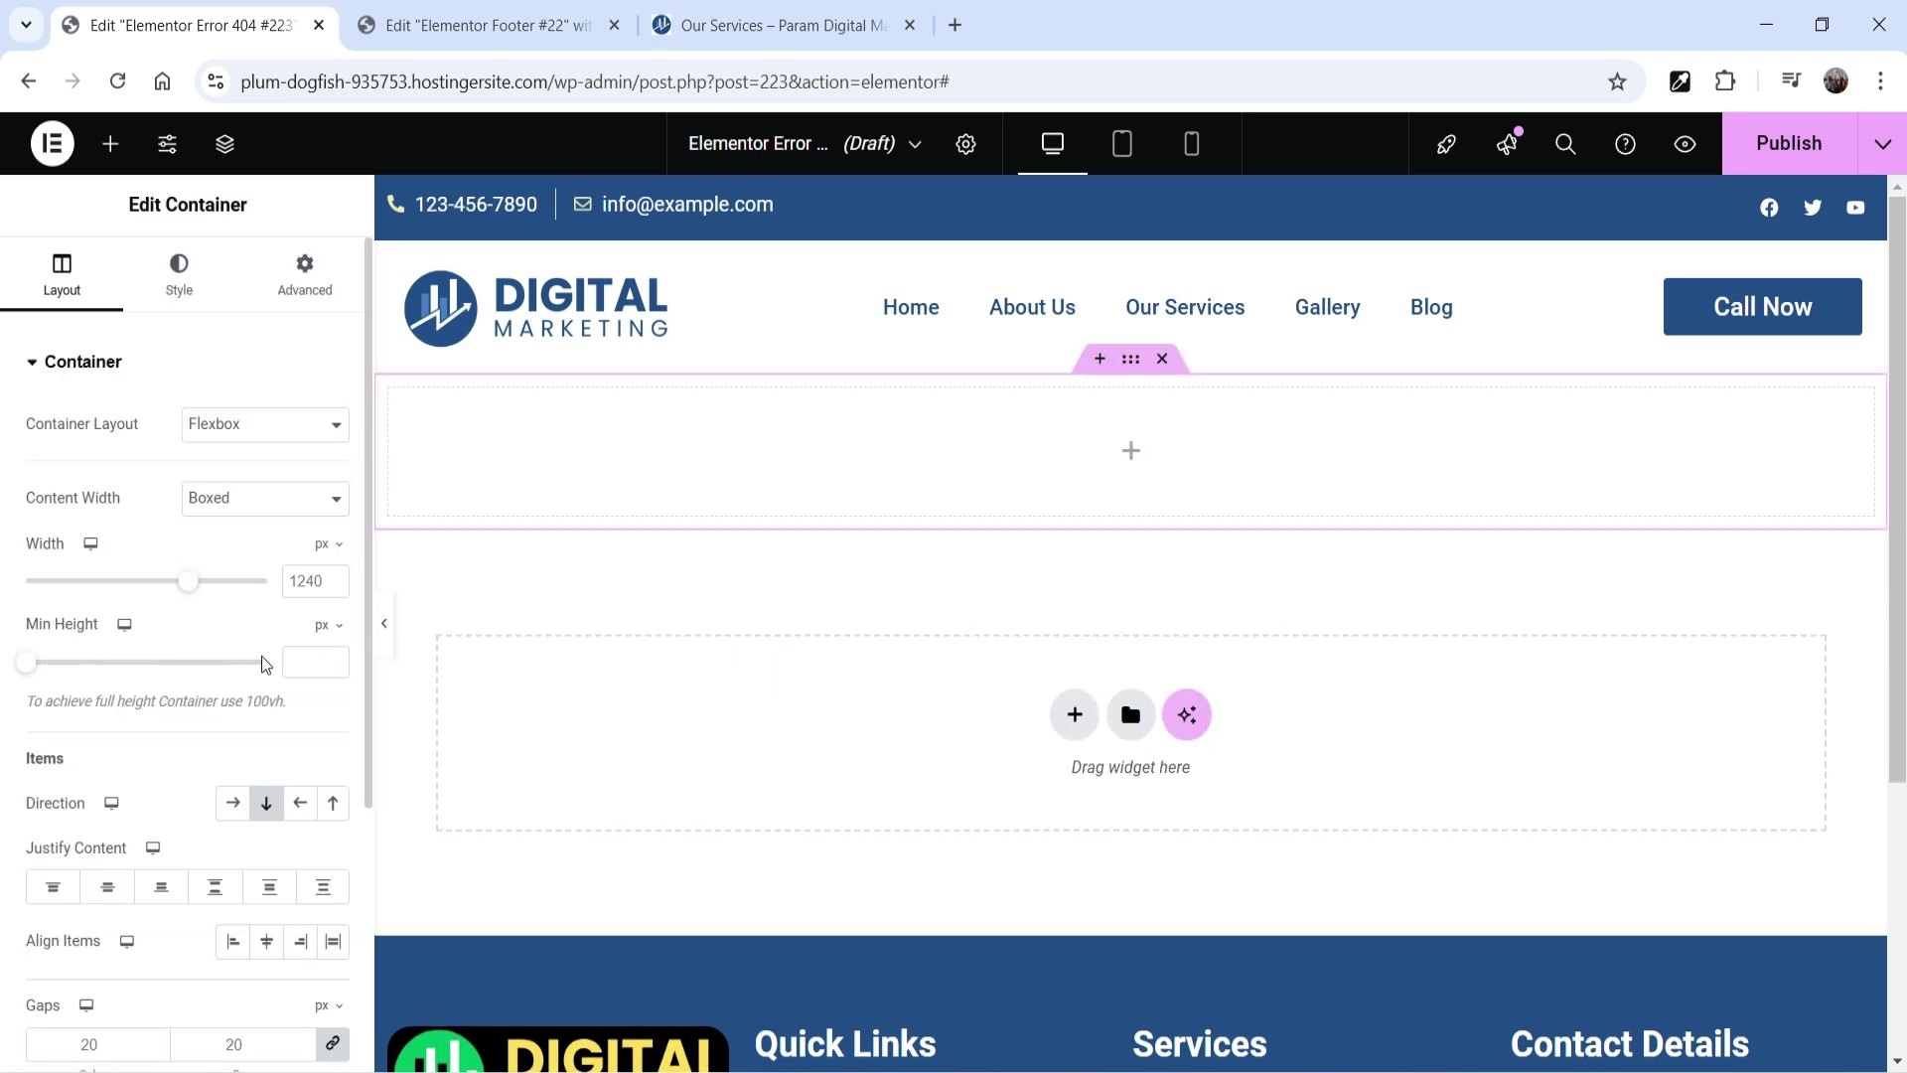
left_click_drag(31, 668, 170, 680)
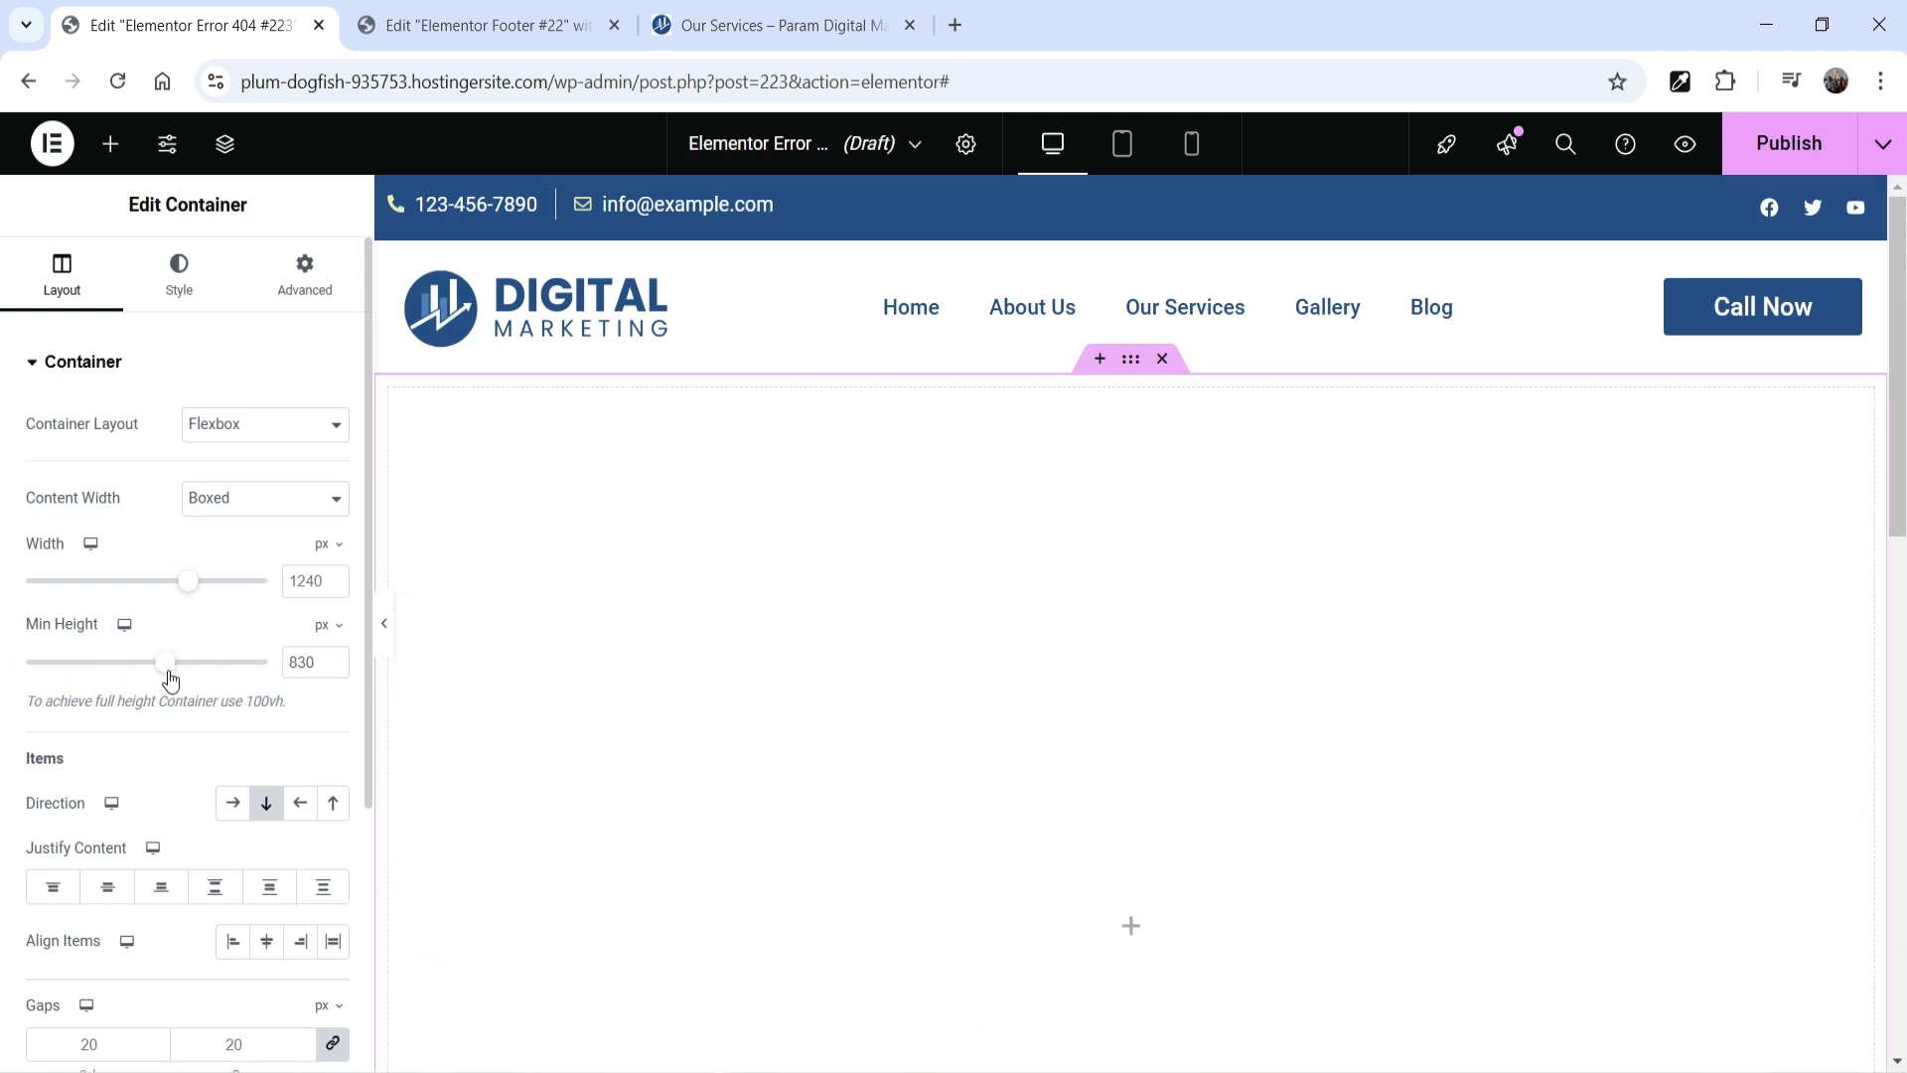
type("600")
scroll(1092, 626, "down", 4)
scroll(1088, 647, "up", 1)
scroll(1085, 641, "up", 2)
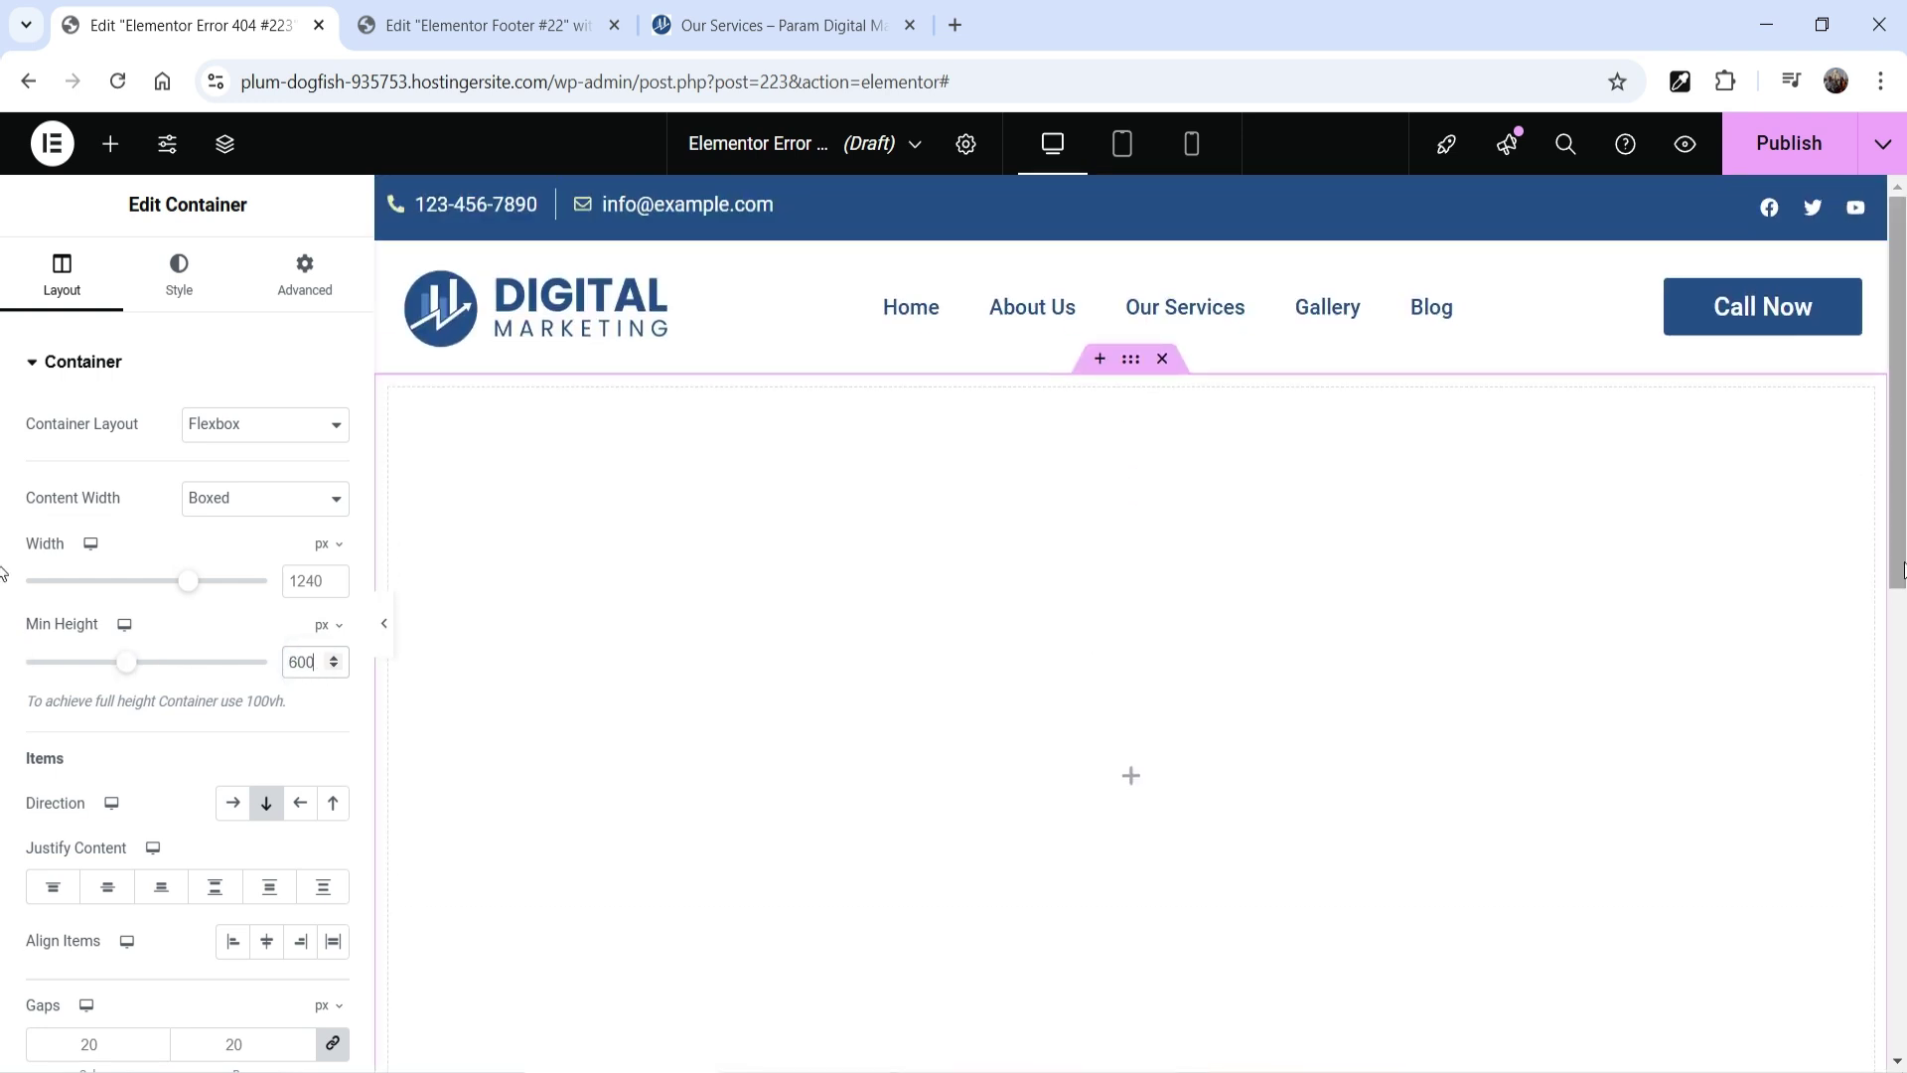
left_click(166, 274)
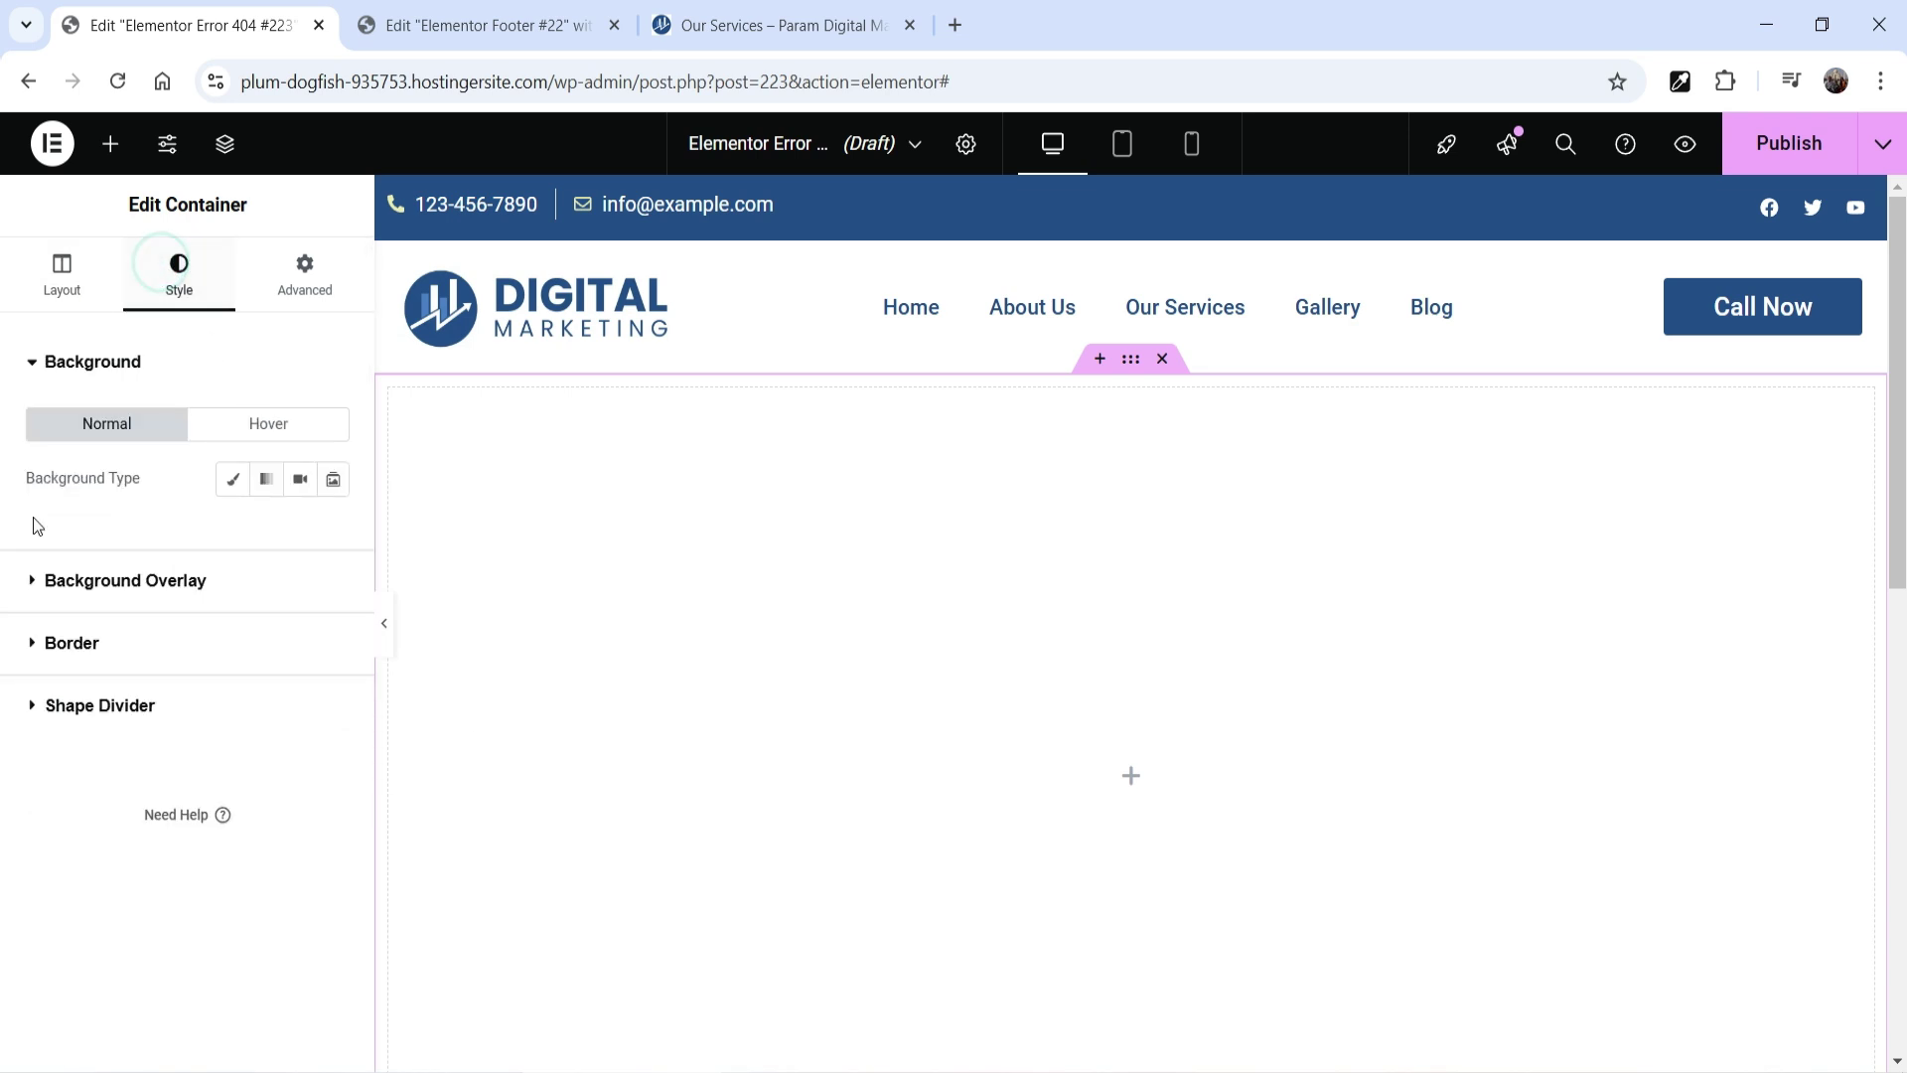
Set a classic background using the banner-2 digital marketing photo from the Media Library.
left_click(233, 479)
left_click(123, 651)
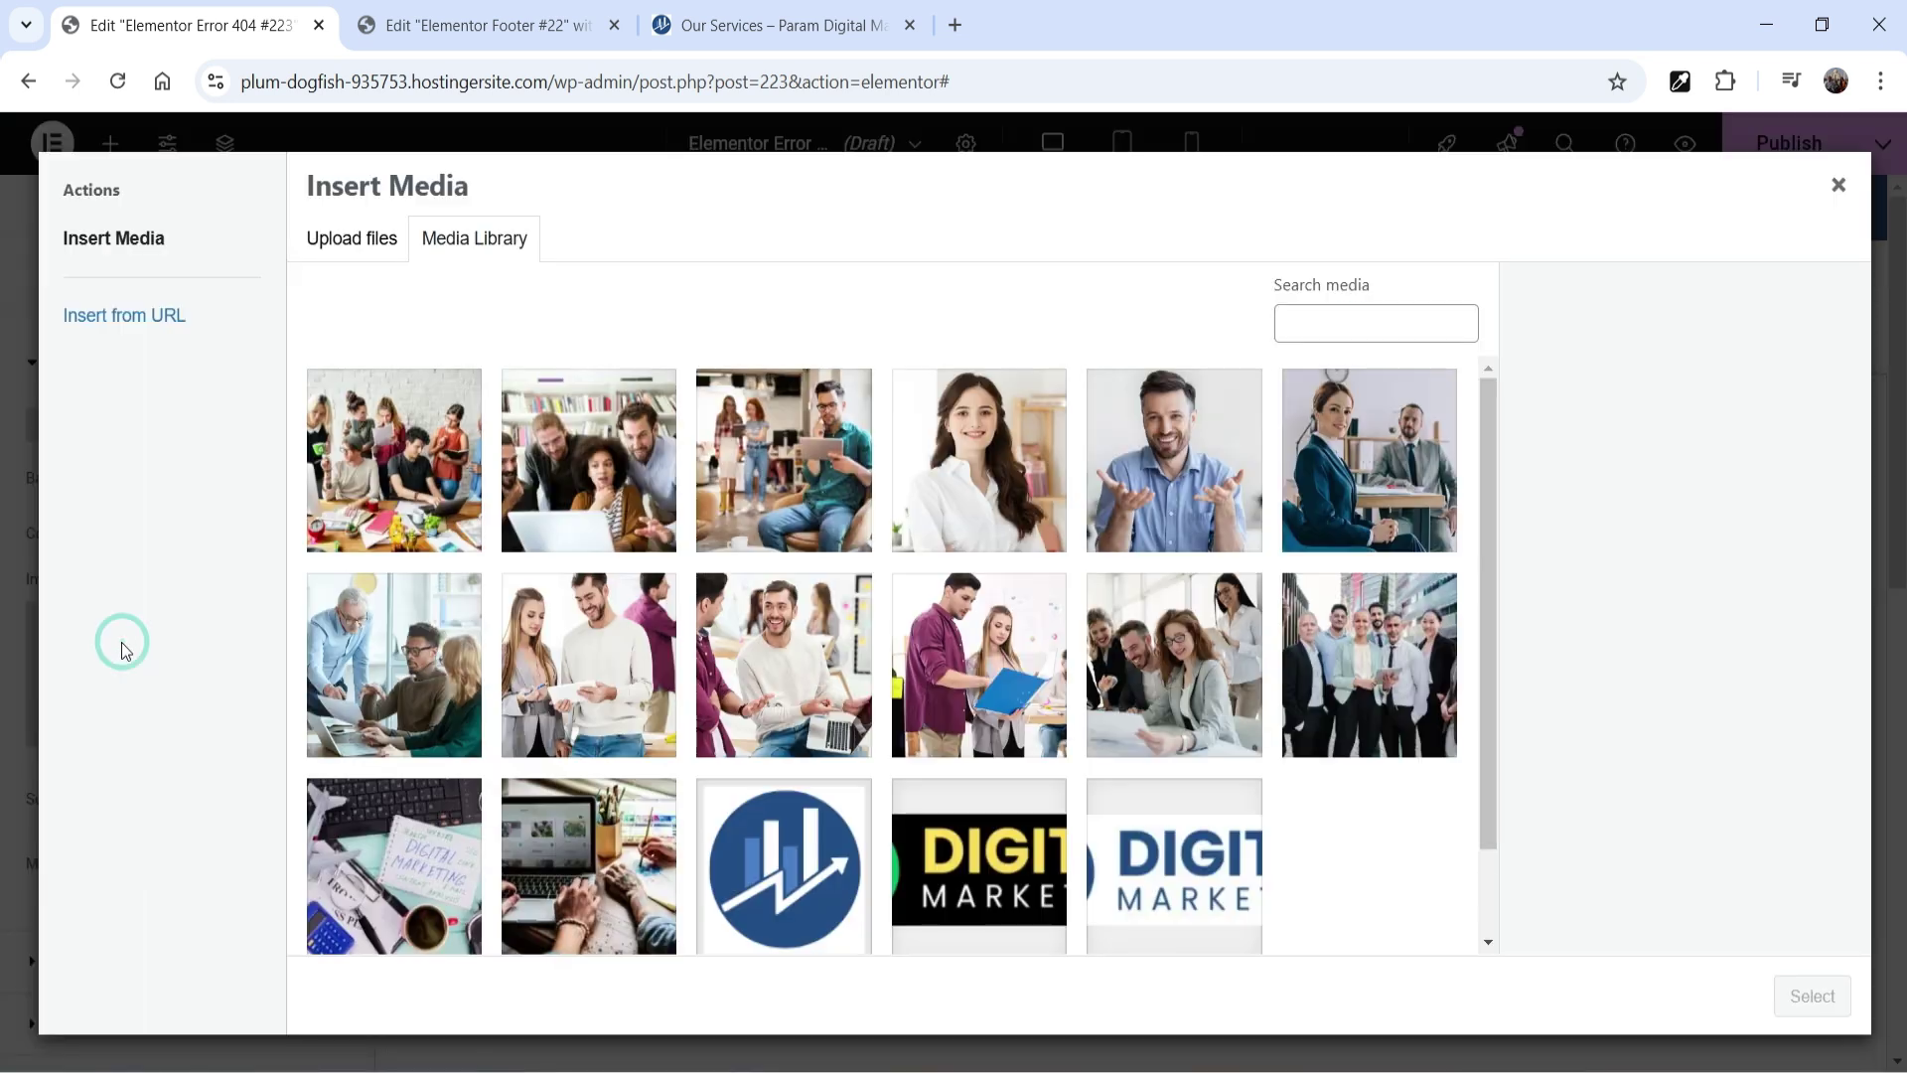
scroll(675, 596, "down", 1)
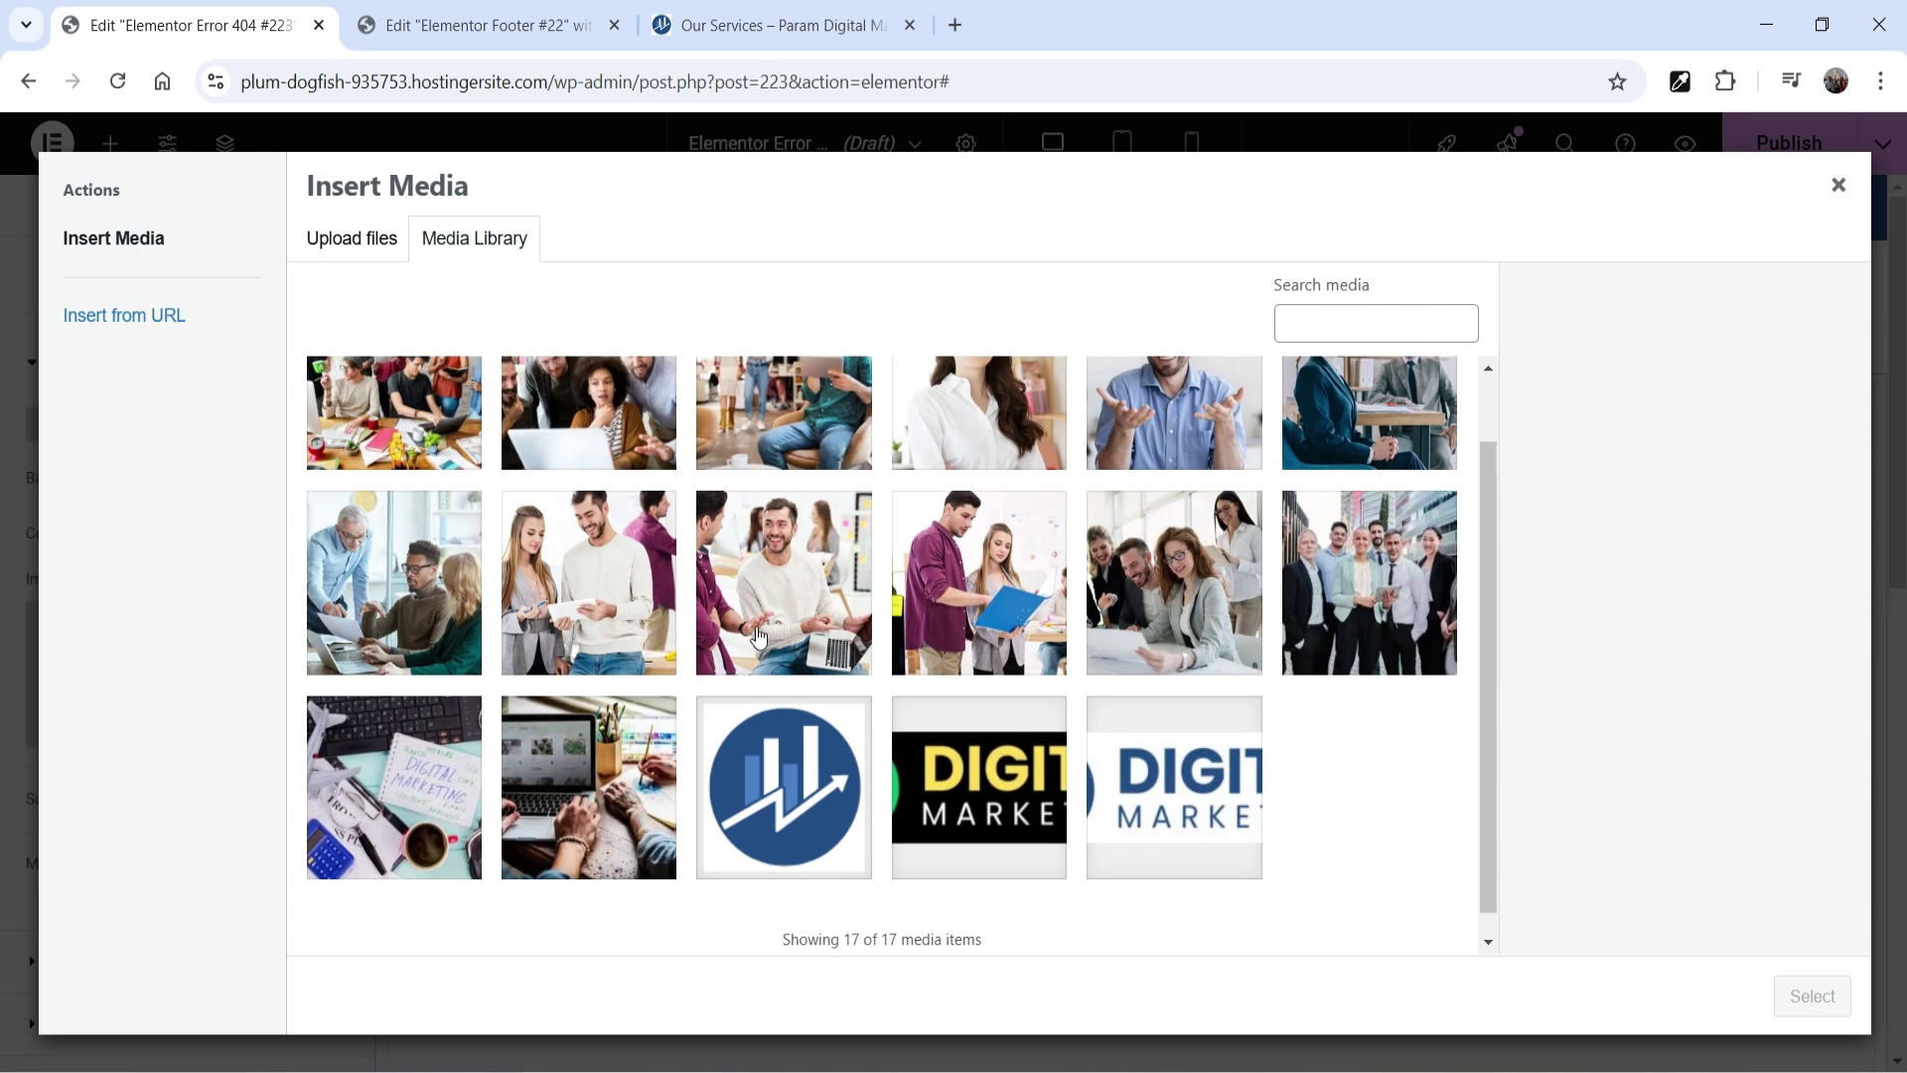
left_click(447, 769)
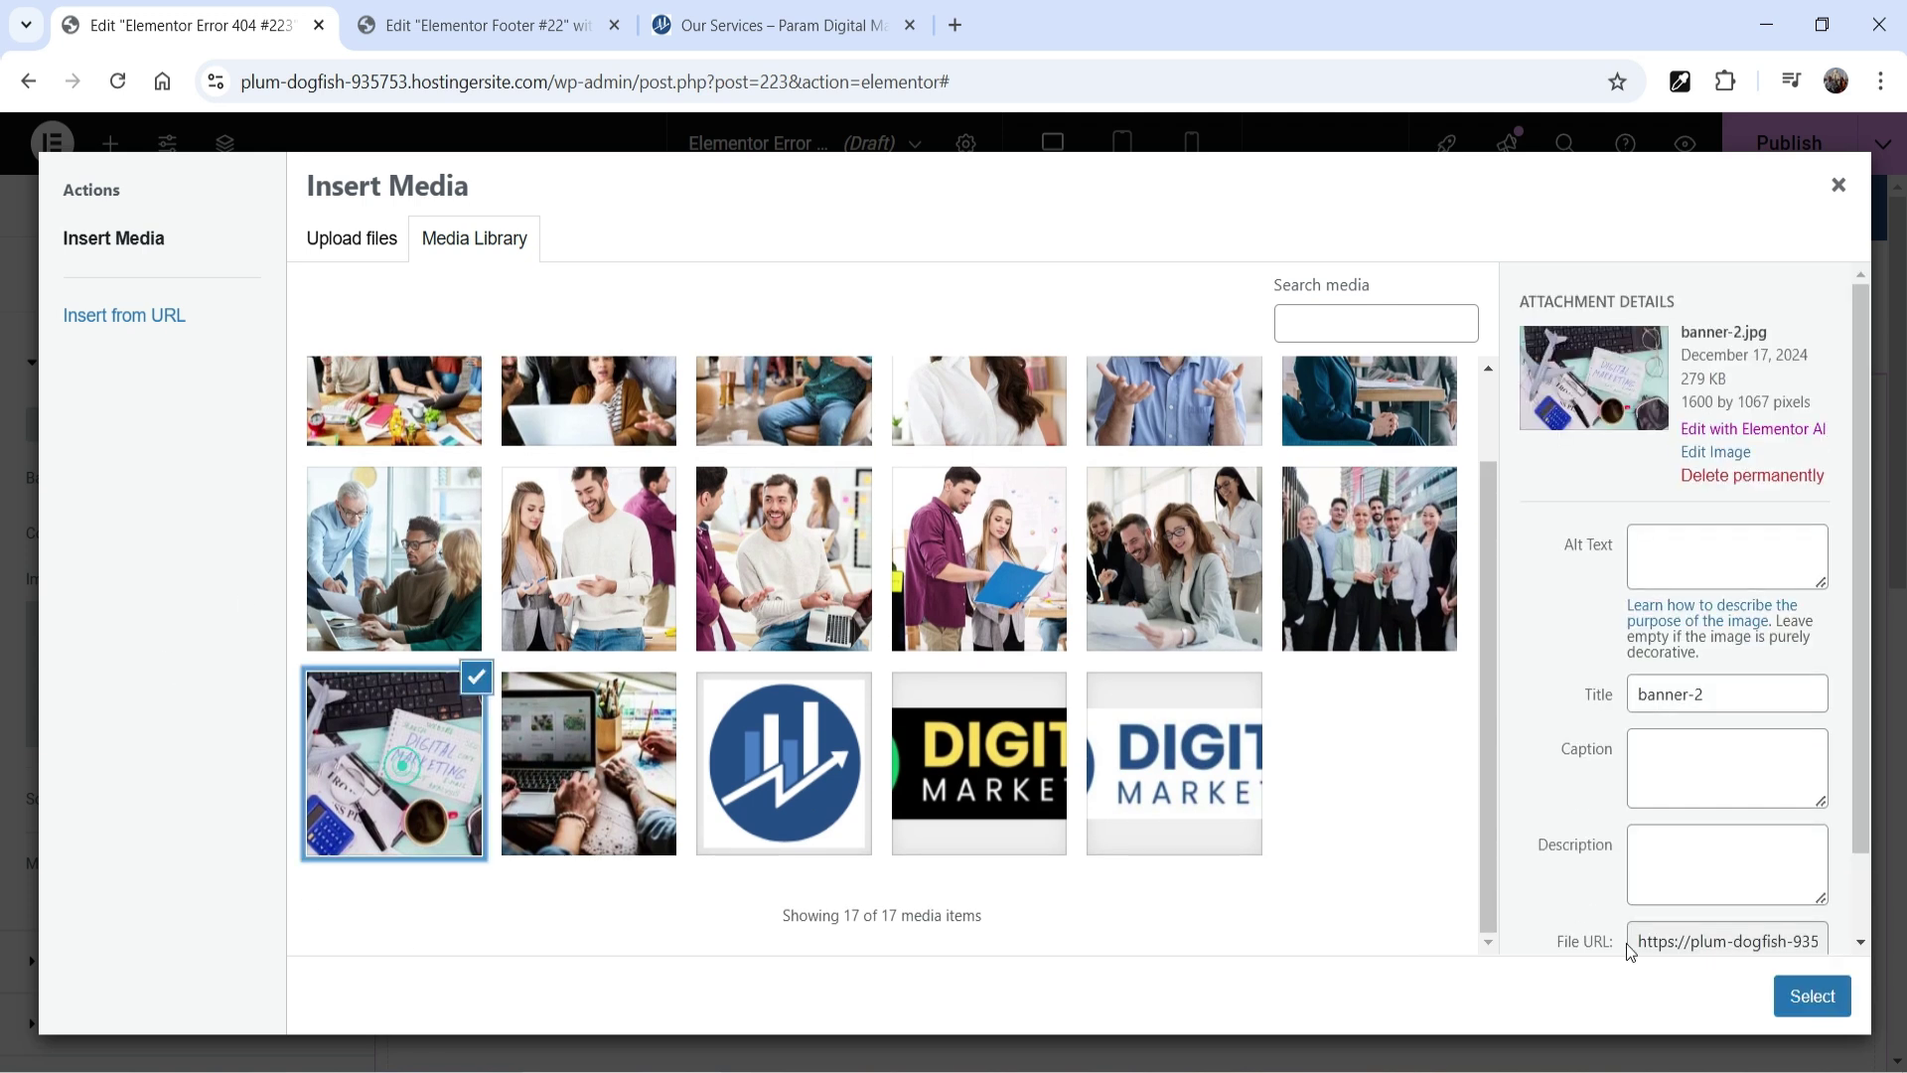
left_click(1812, 996)
Set the background image to Center Center, Fixed, No-repeat and Cover.
scroll(536, 443, "down", 3)
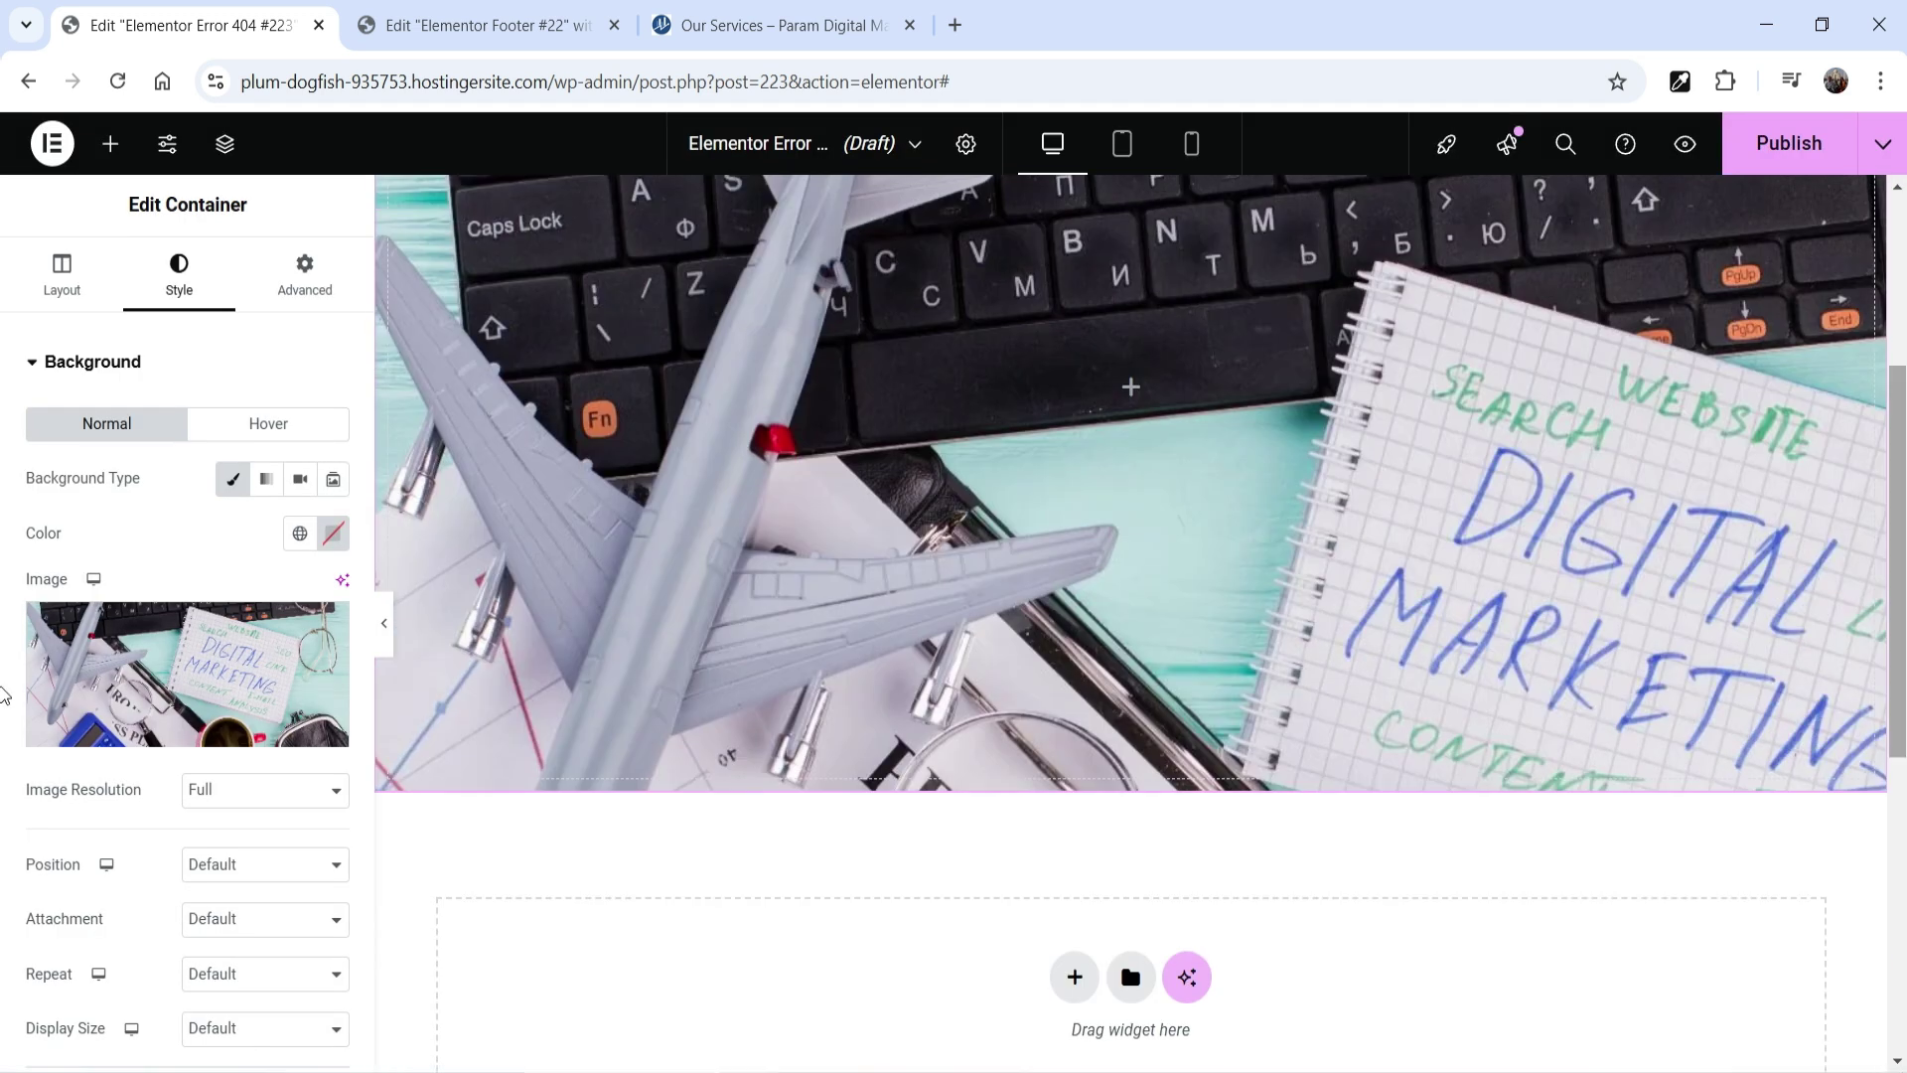
scroll(537, 444, "up", 2)
scroll(104, 780, "down", 2)
left_click(233, 606)
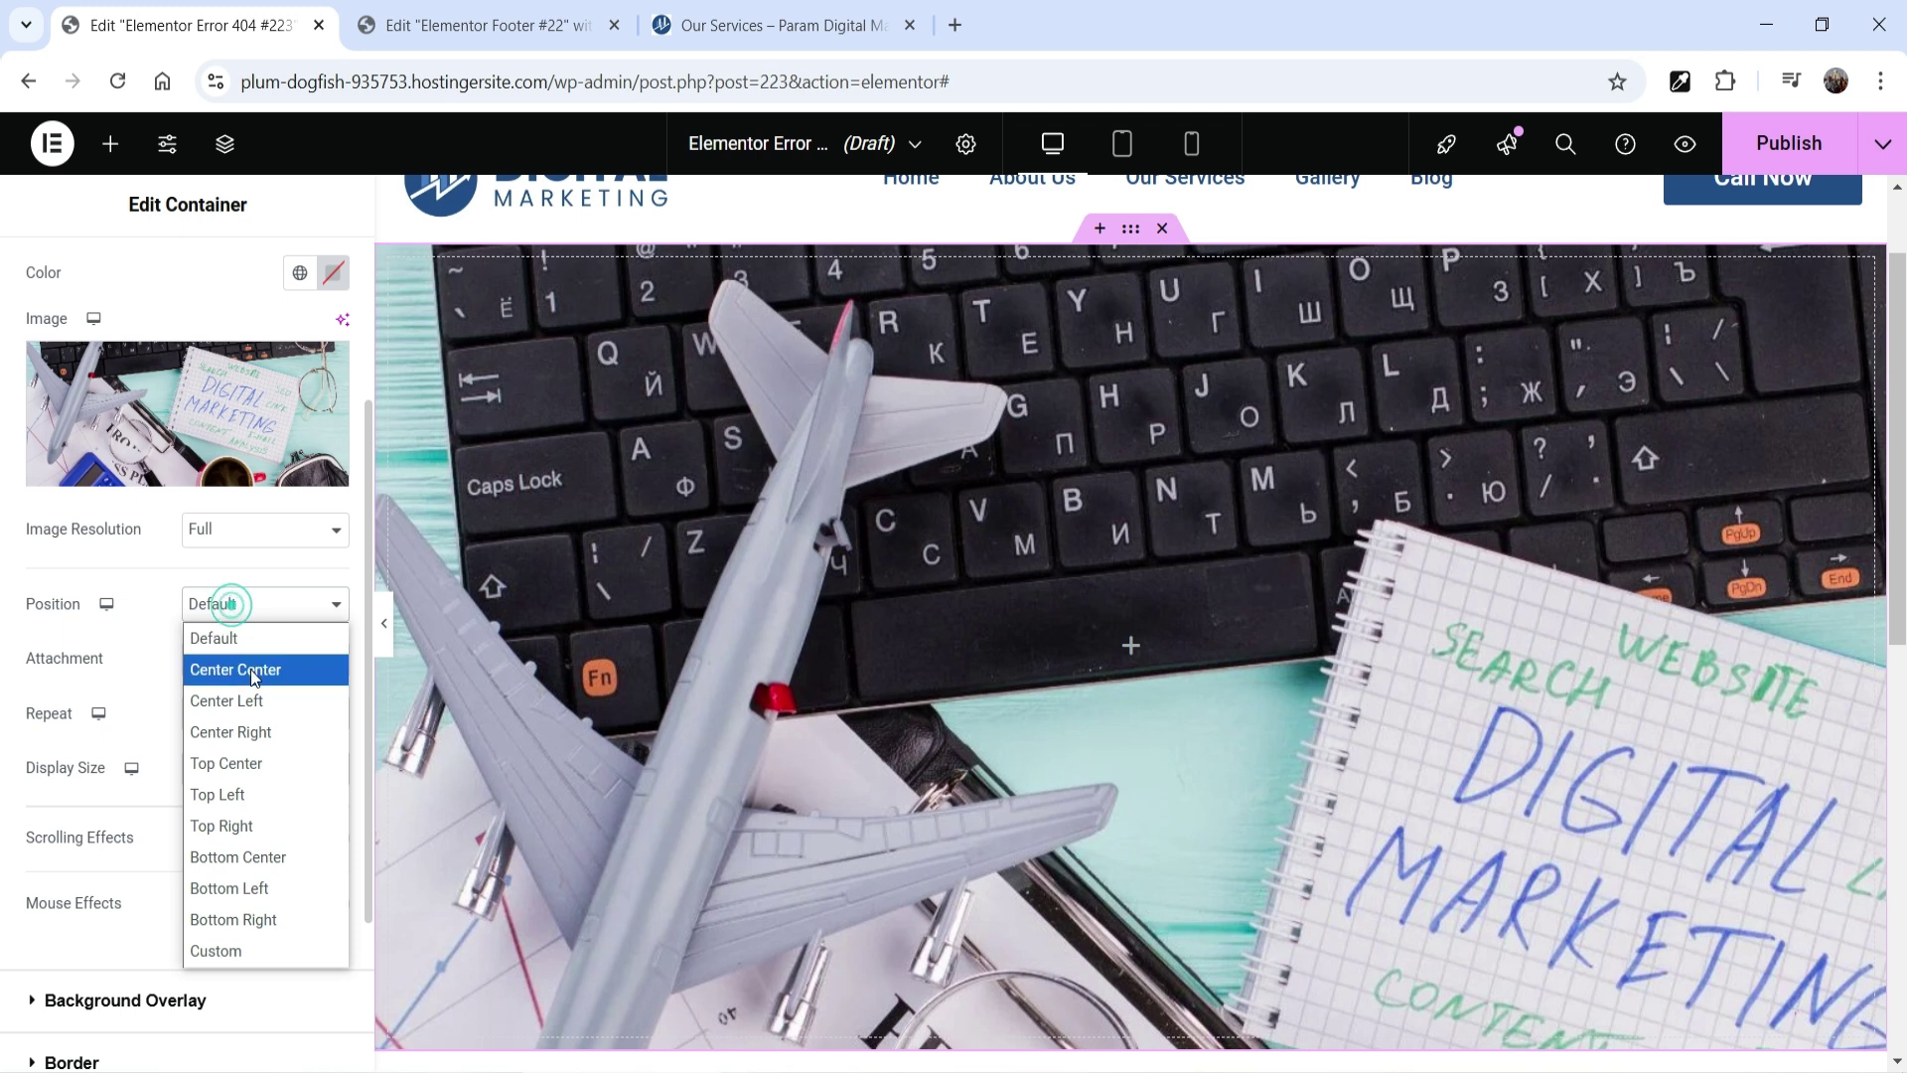
left_click(235, 669)
left_click(243, 660)
left_click(257, 753)
left_click(254, 752)
left_click(263, 817)
left_click(255, 808)
left_click(256, 905)
Add a classic dark blue background overlay at about 0.82 opacity.
scroll(129, 841, "down", 3)
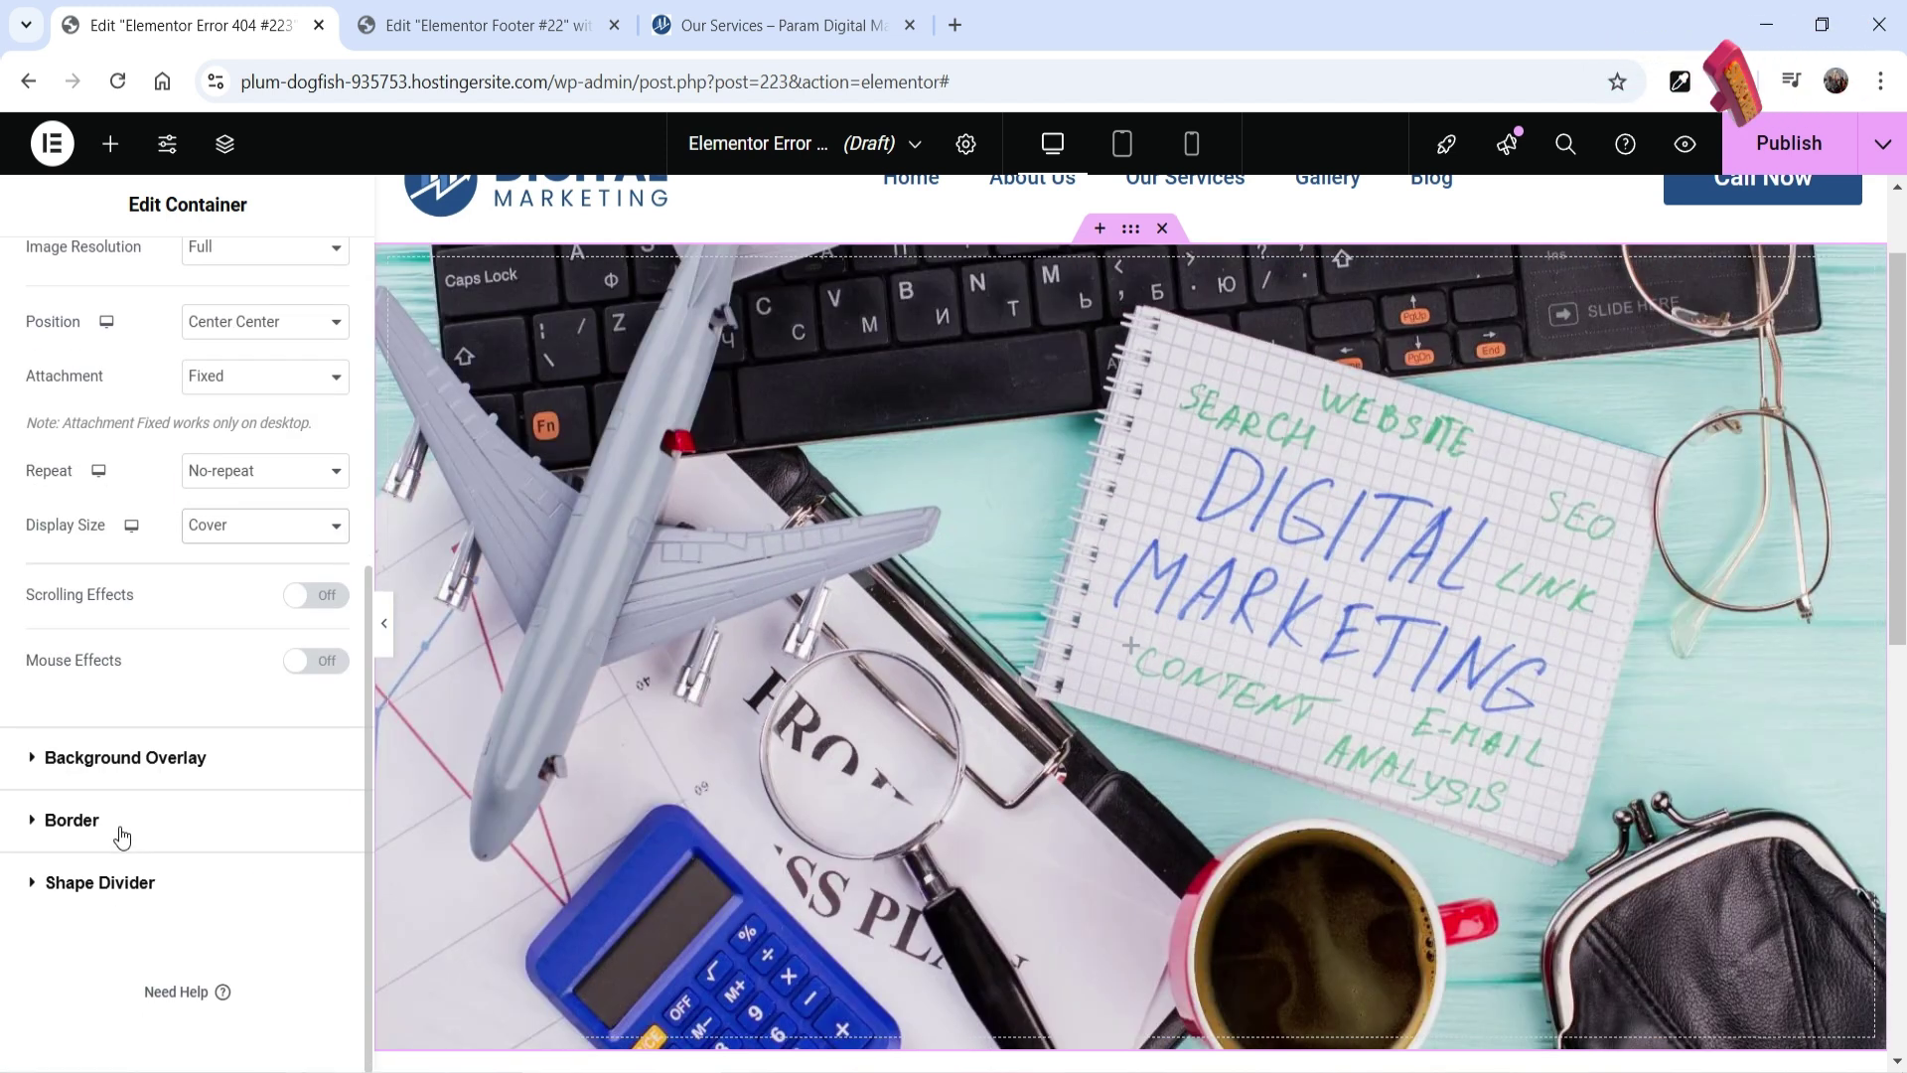
left_click(165, 760)
left_click(299, 542)
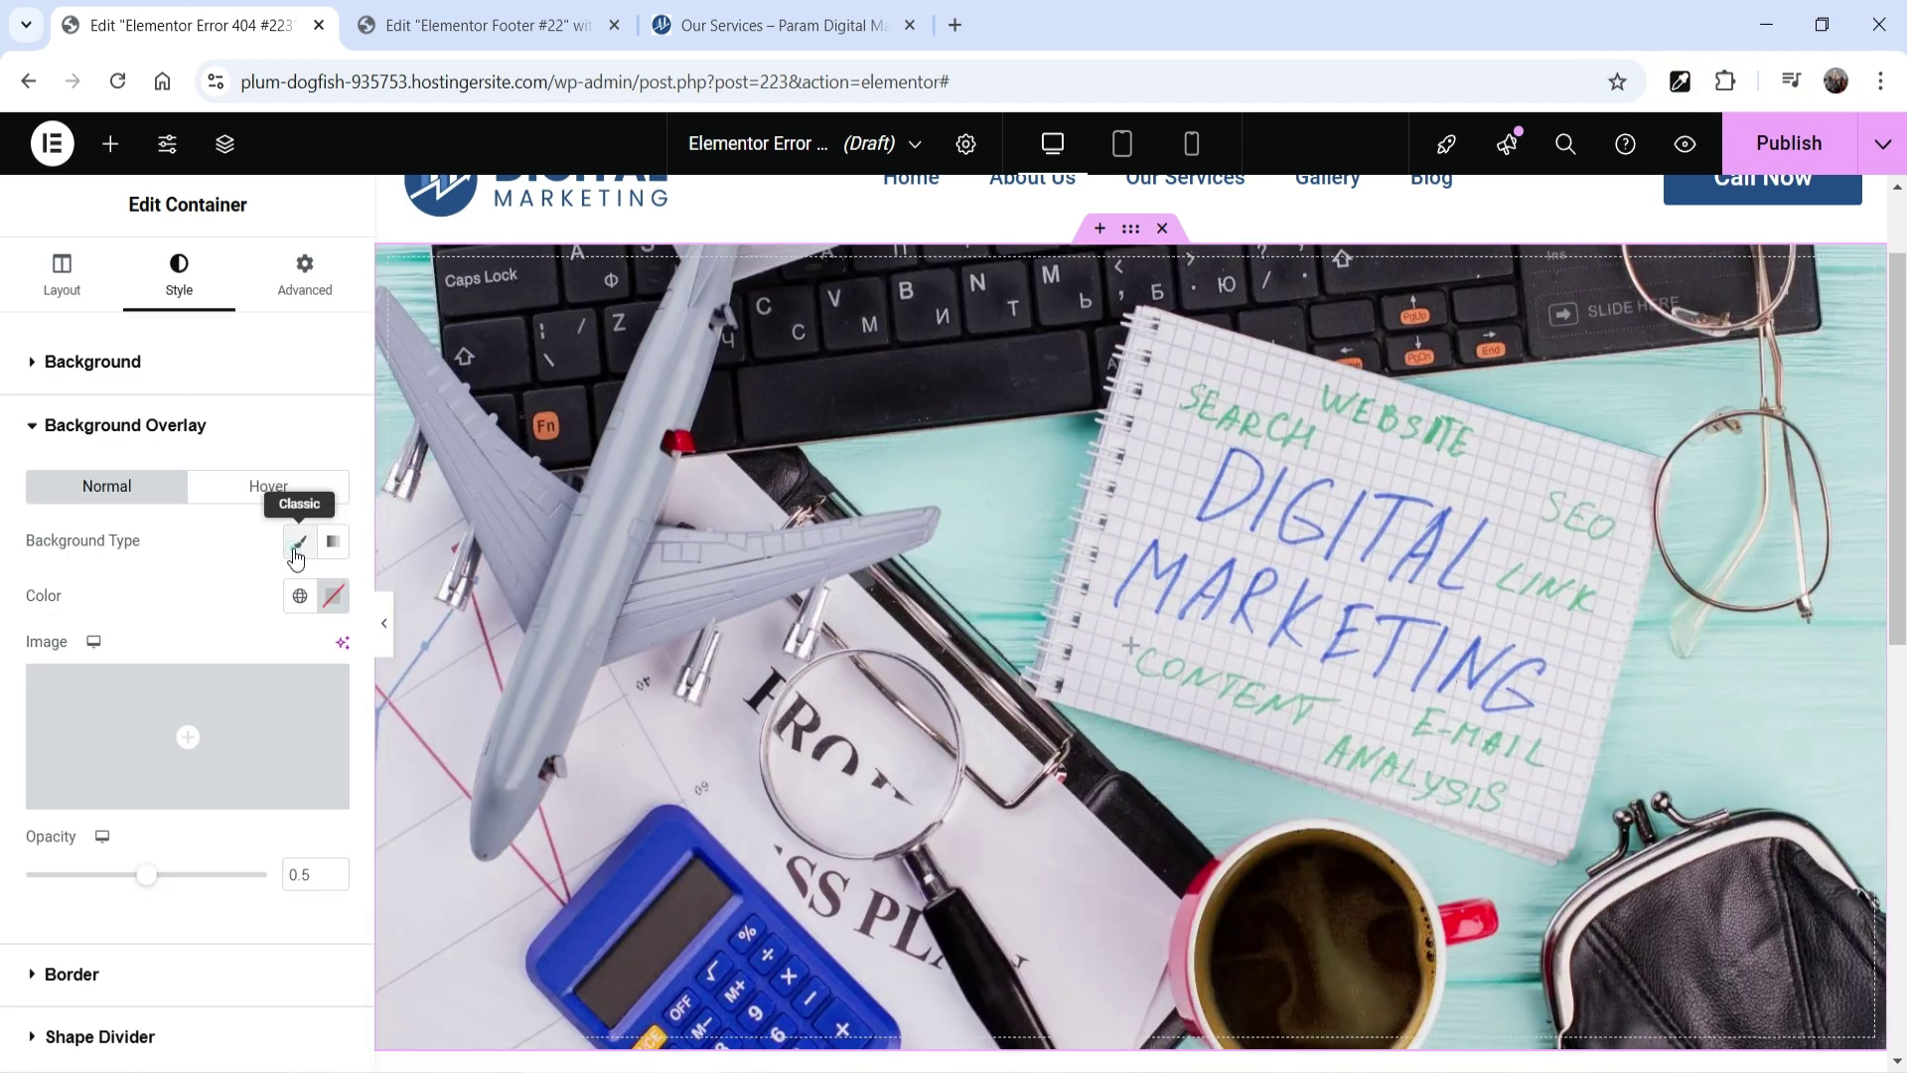
left_click(298, 597)
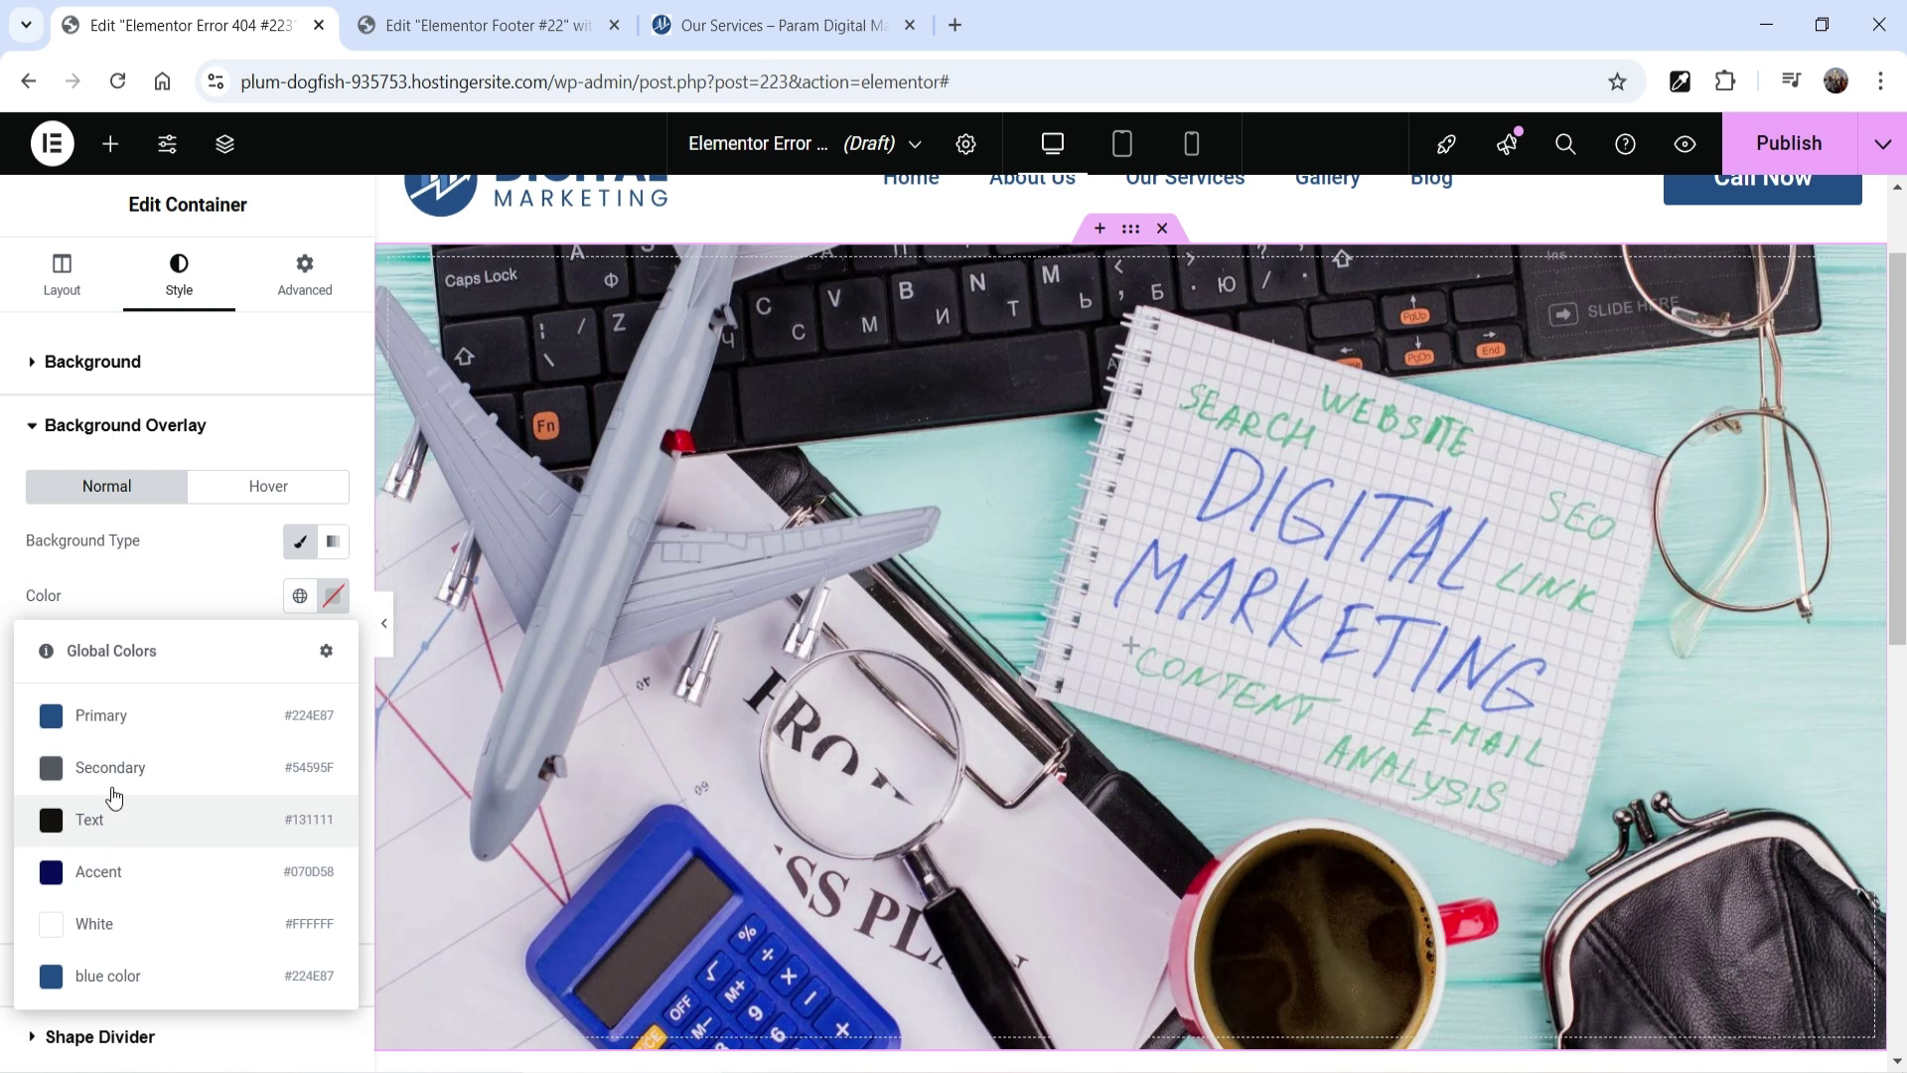
left_click(113, 735)
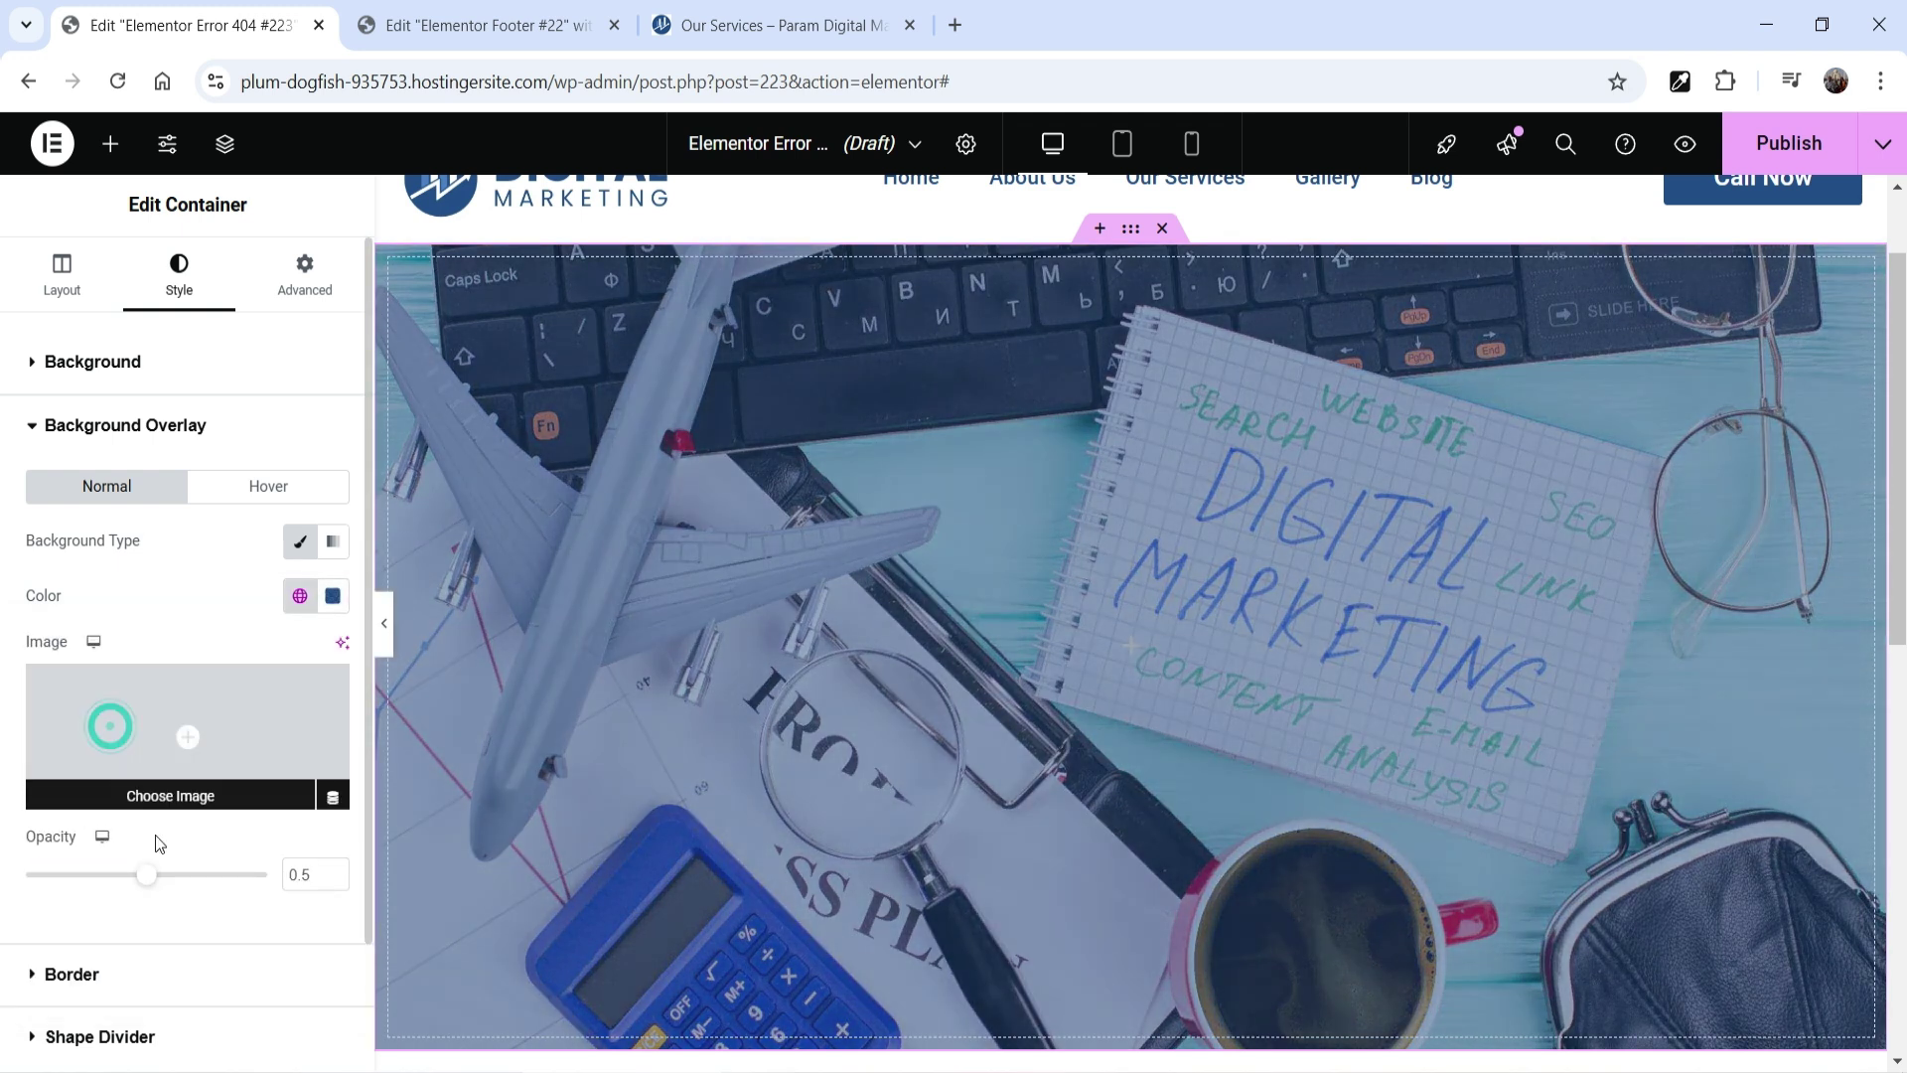
left_click_drag(146, 875, 225, 884)
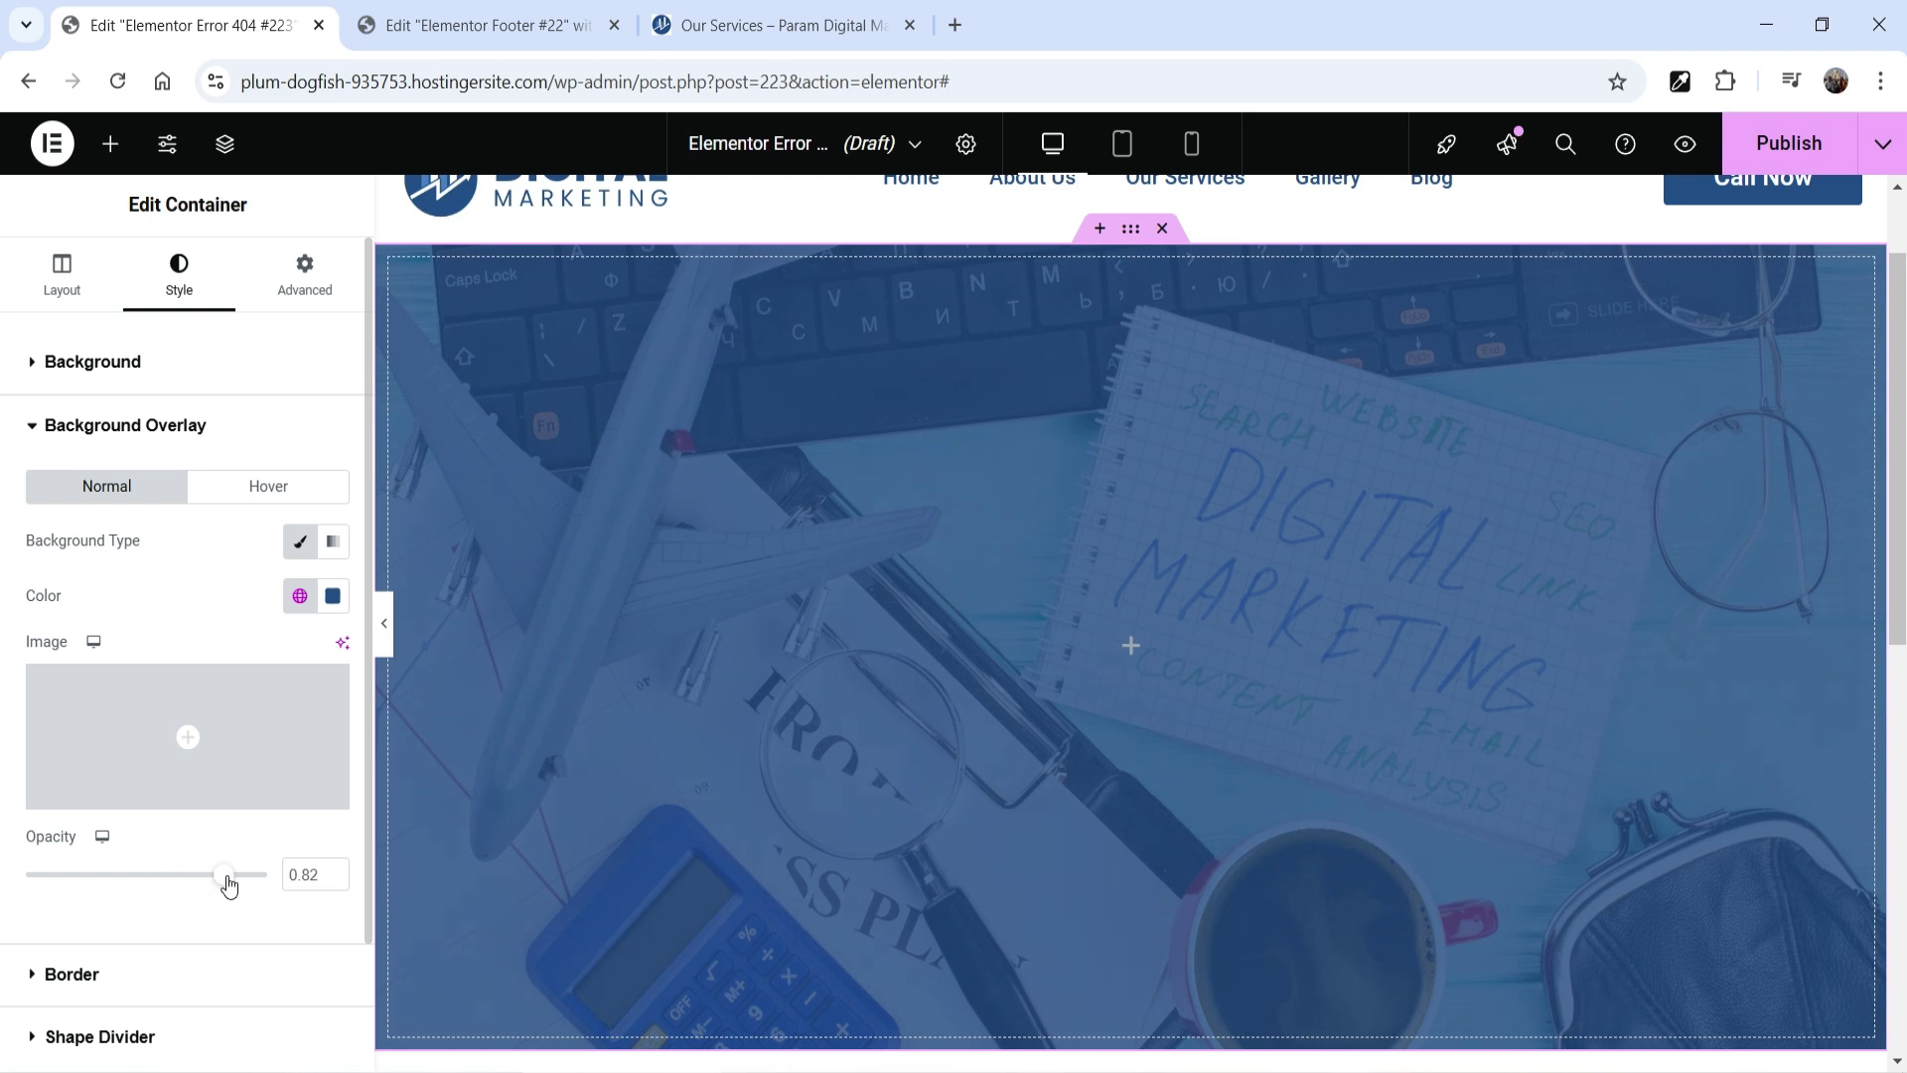
Preview the hero at full width with the panel hidden, then reselect the container.
left_click(384, 623)
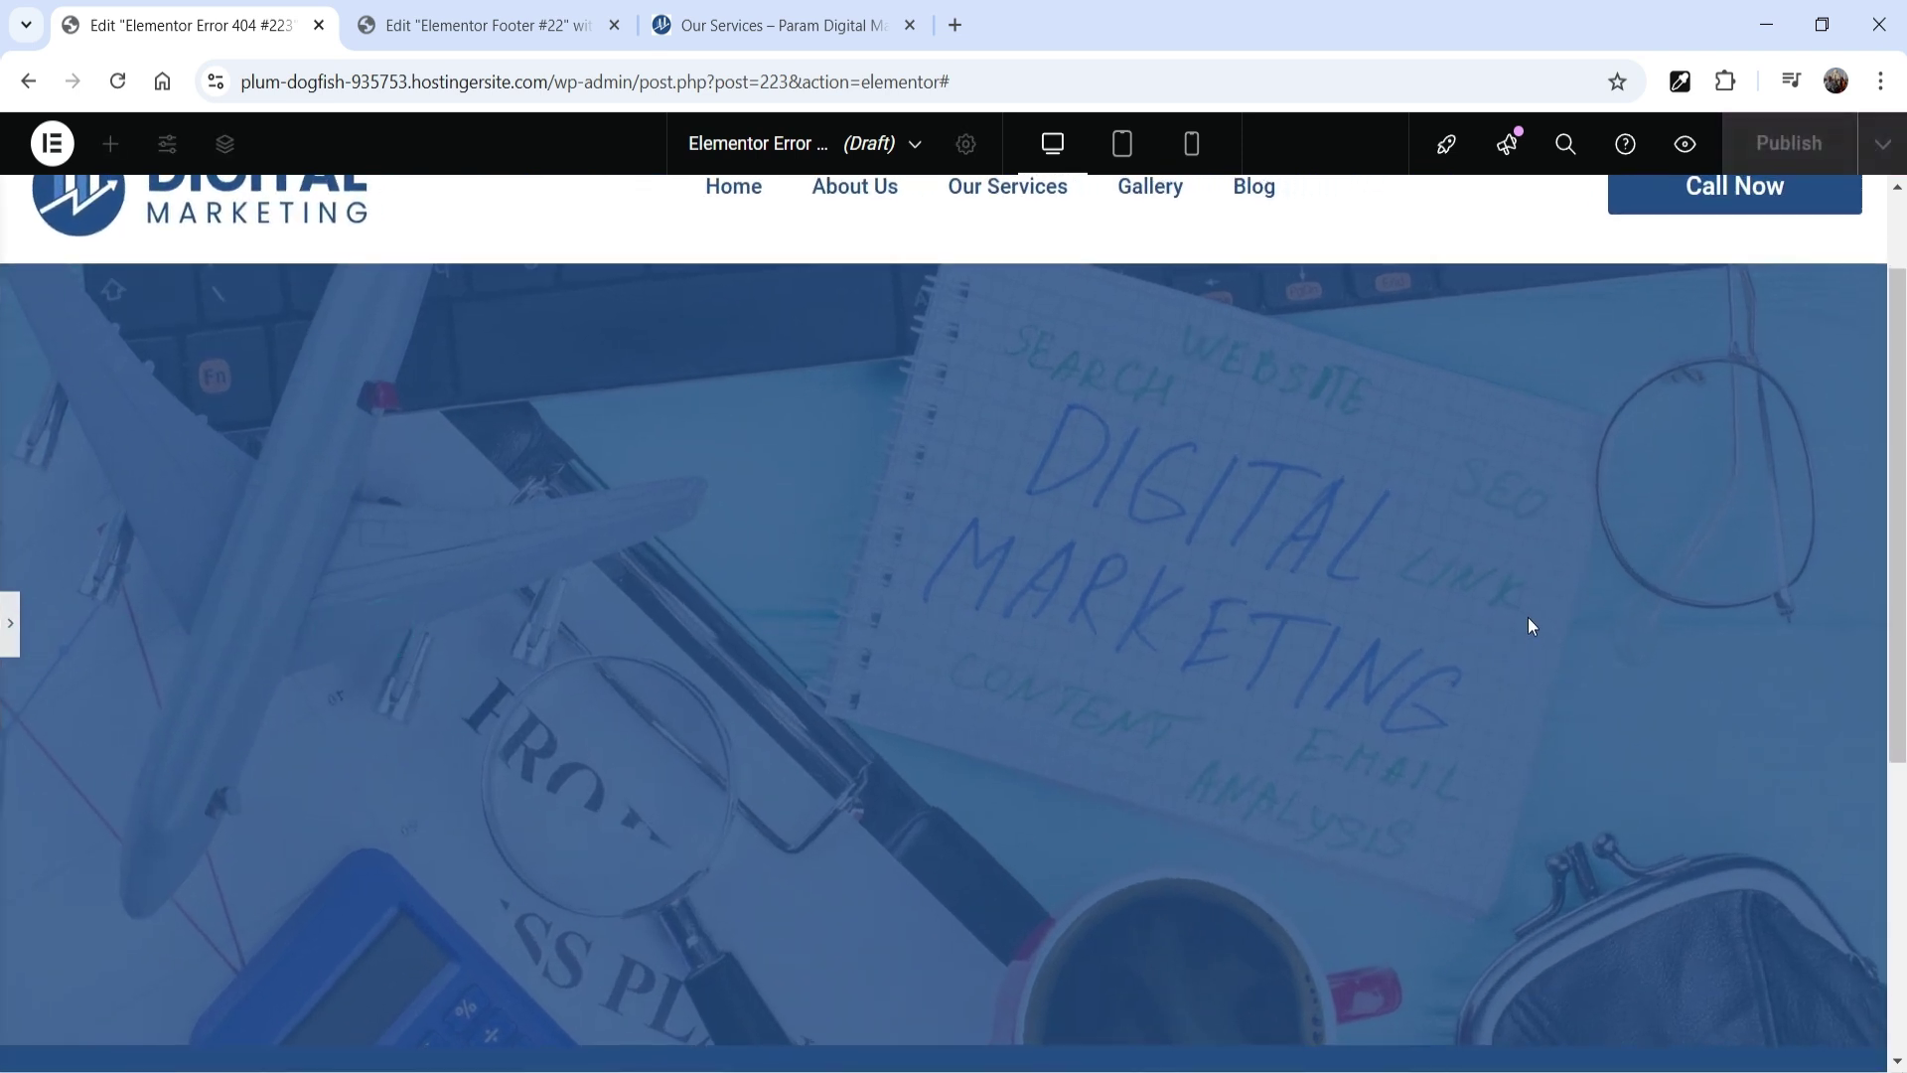
scroll(1528, 626, "down", 4)
scroll(1528, 626, "up", 5)
scroll(1549, 639, "down", 1)
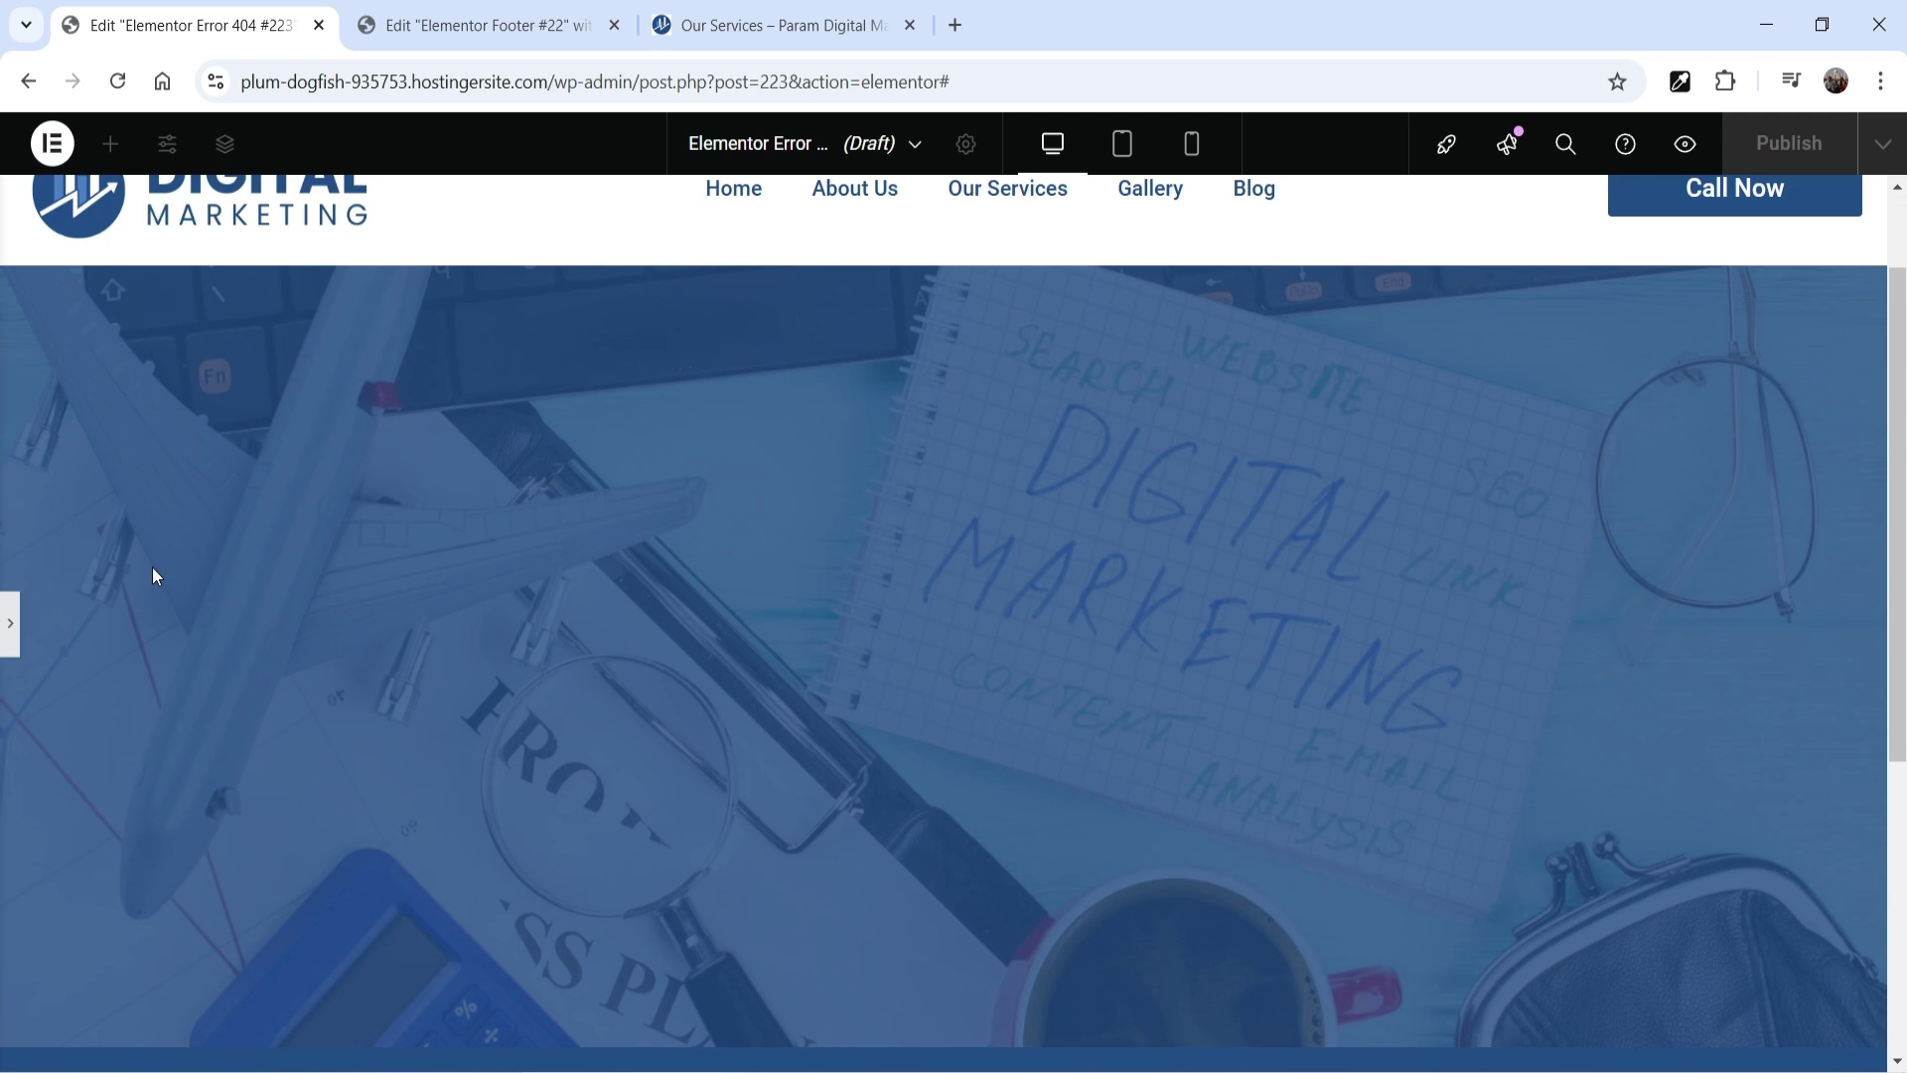
left_click(1208, 761)
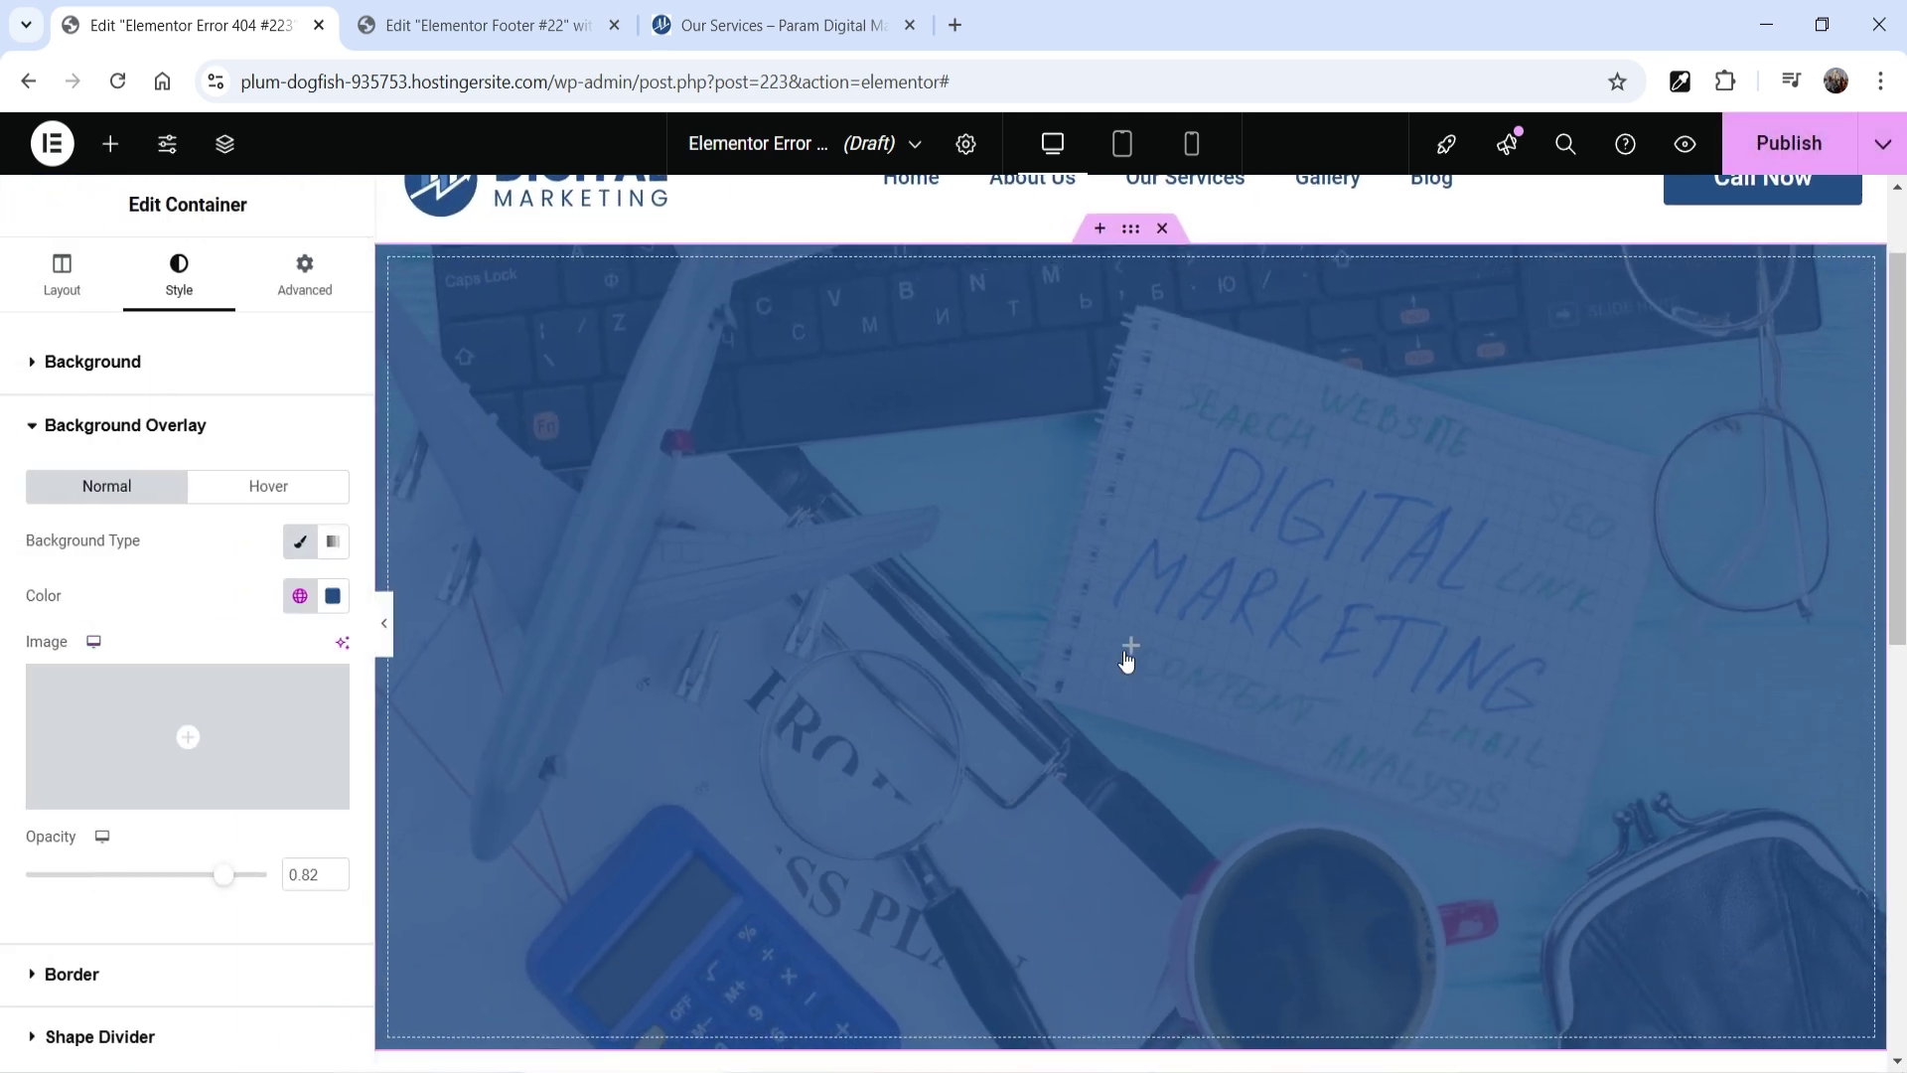
left_click(1126, 652)
Drag a Heading widget into the hero container.
scroll(62, 677, "down", 3)
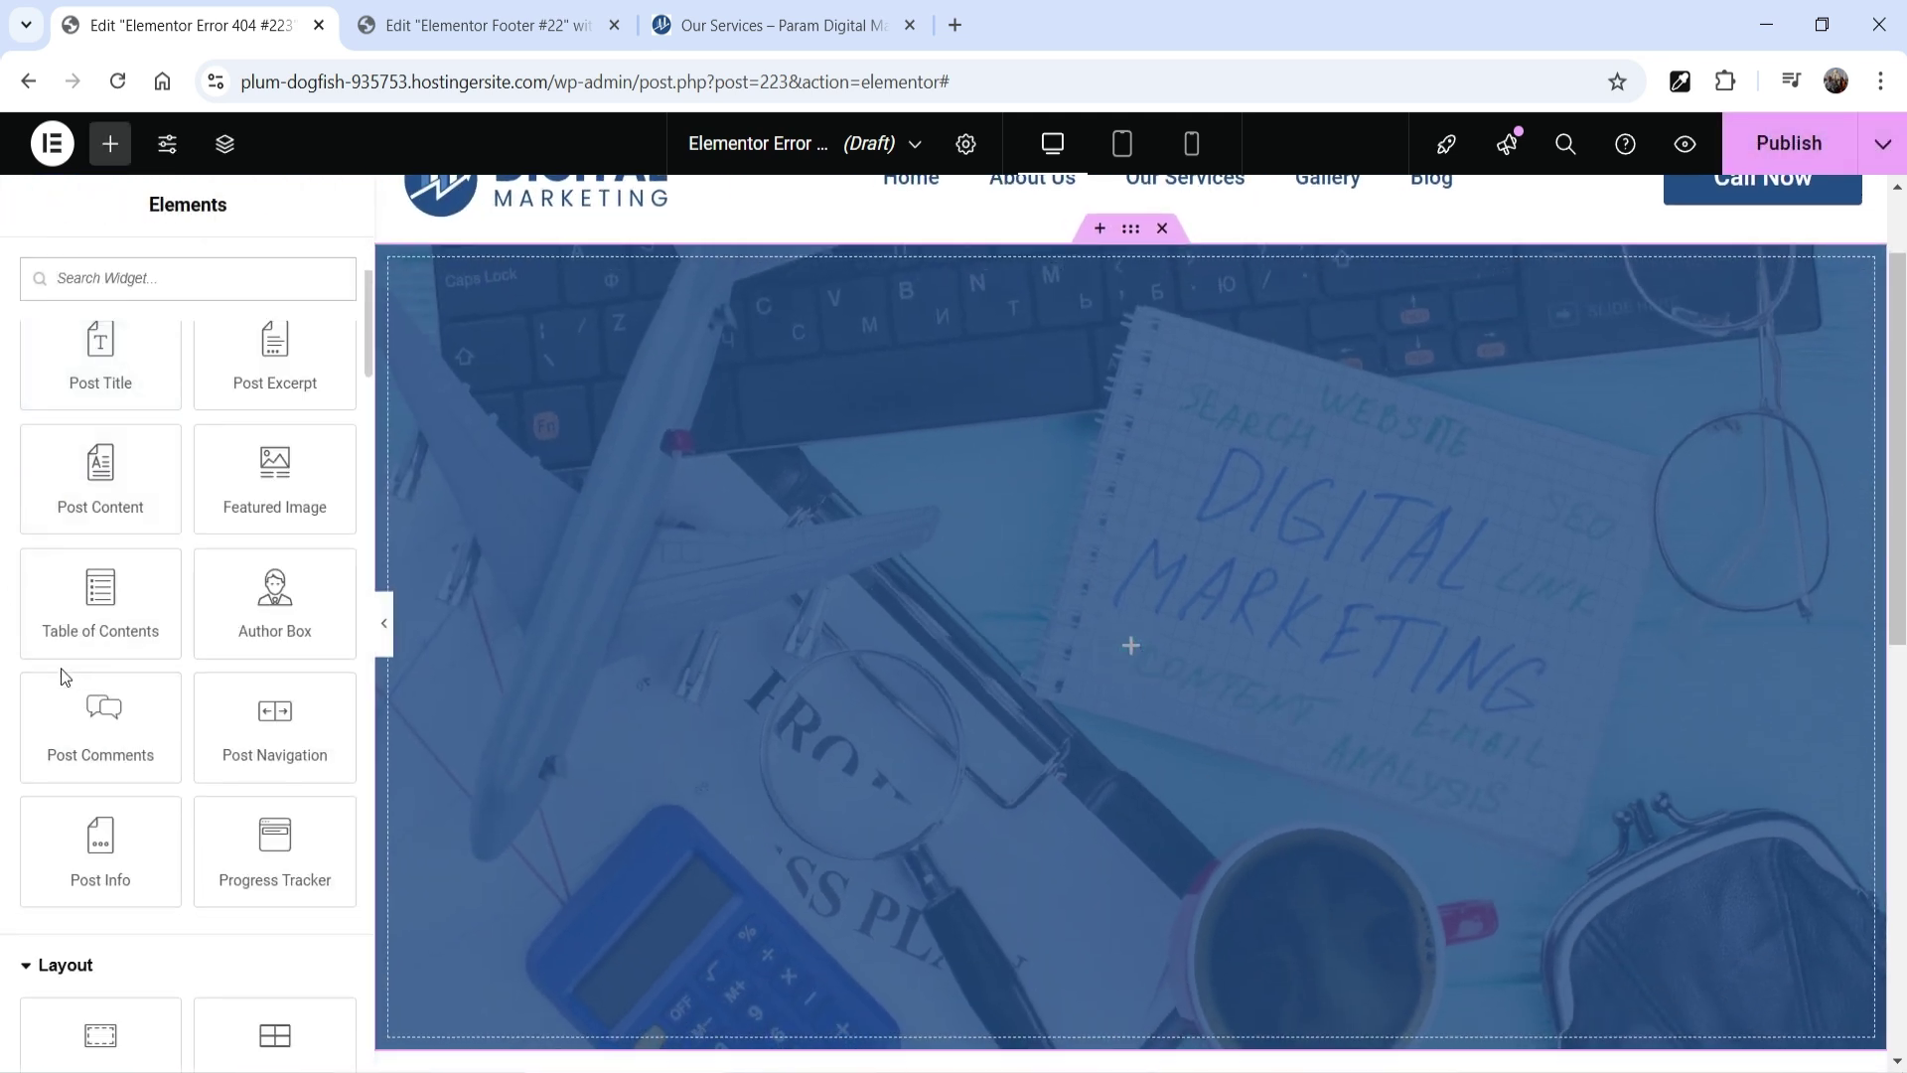
scroll(57, 884, "up", 3)
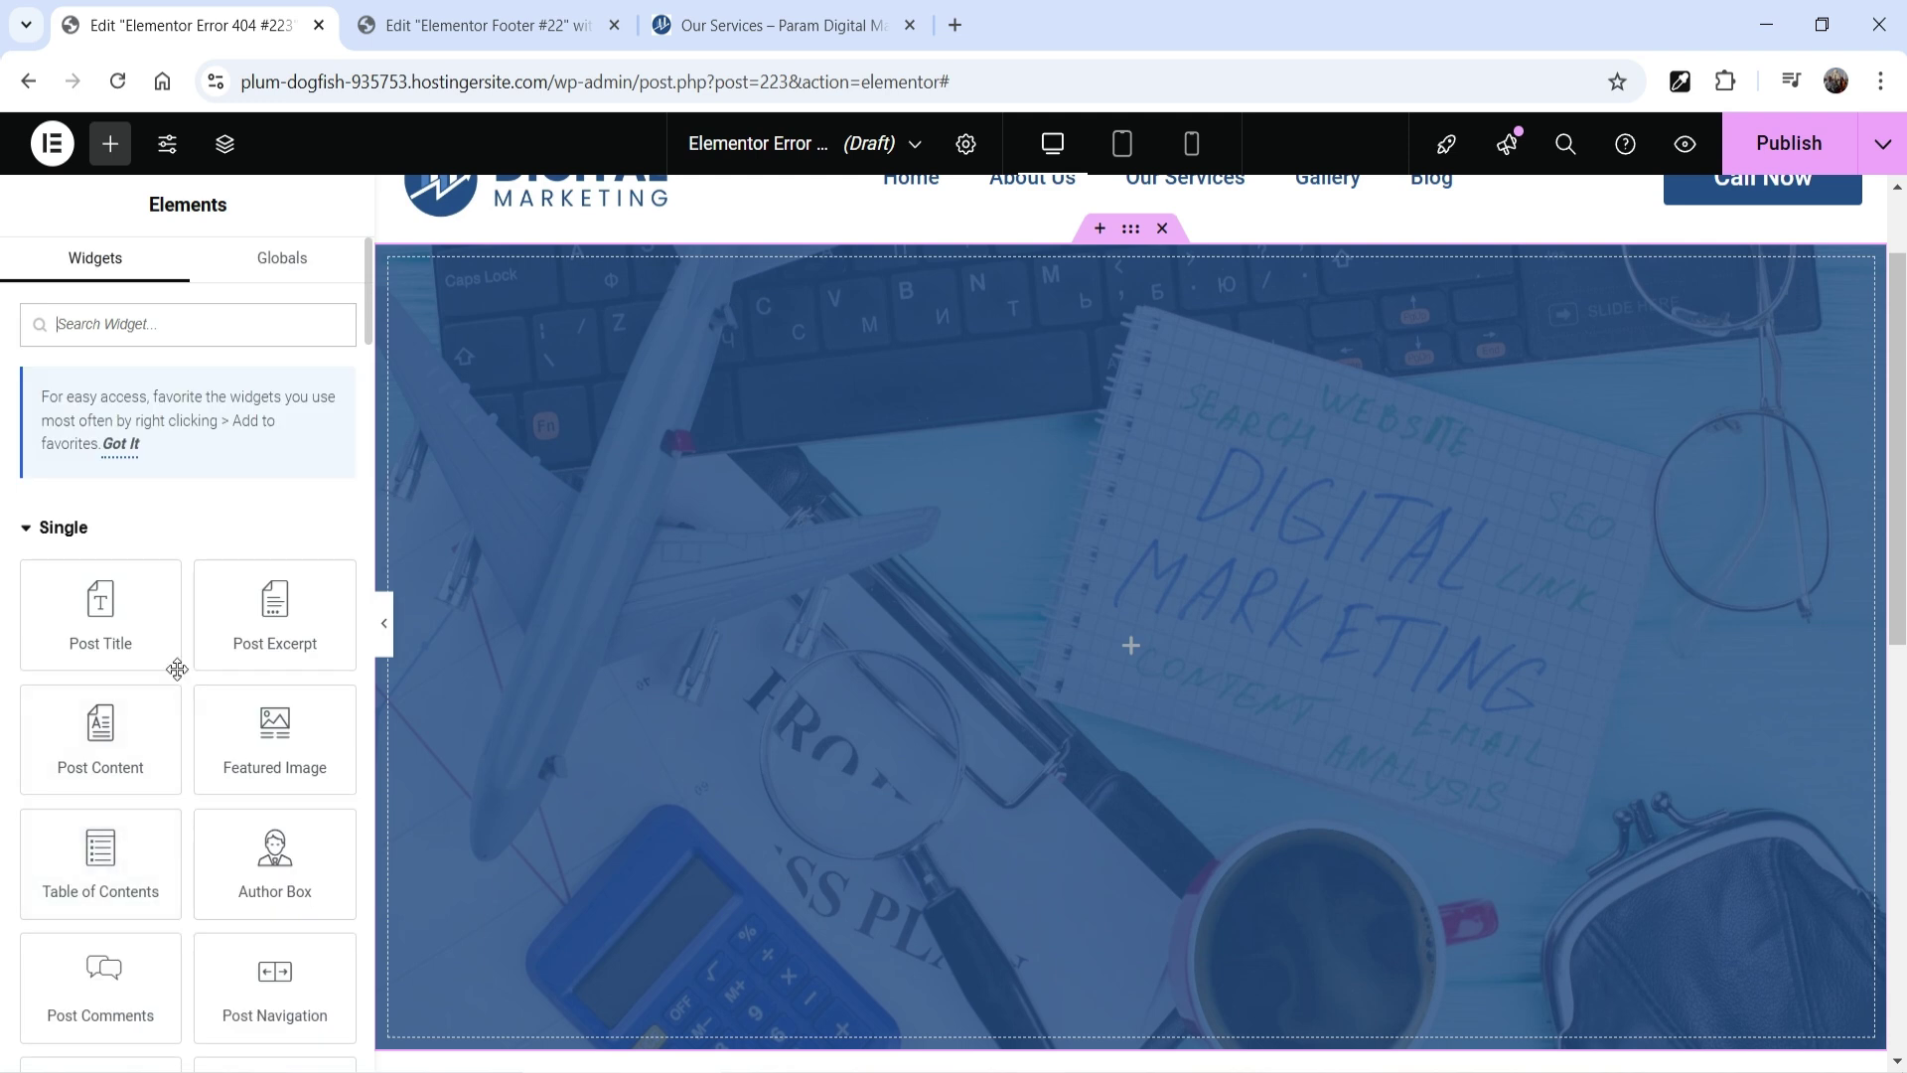
scroll(157, 676, "down", 4)
scroll(182, 581, "down", 3)
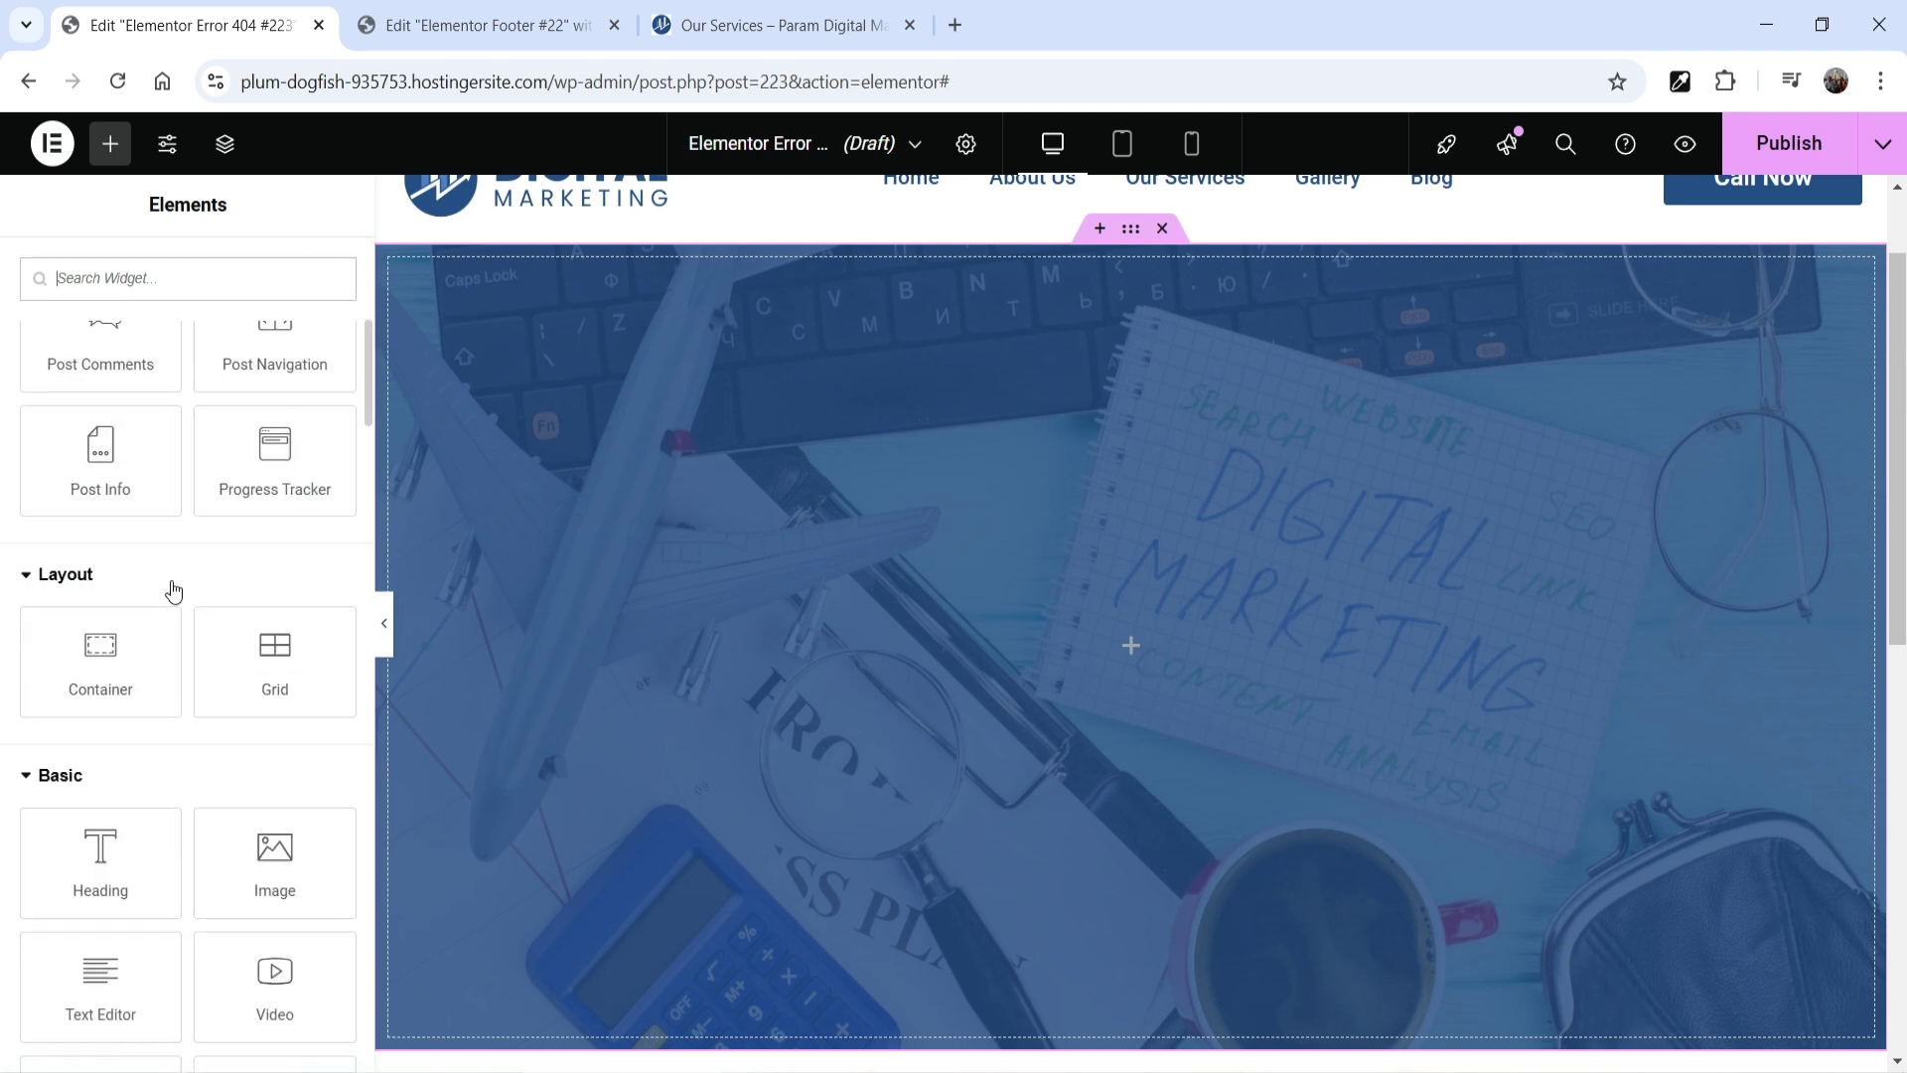
left_click_drag(105, 860, 1094, 742)
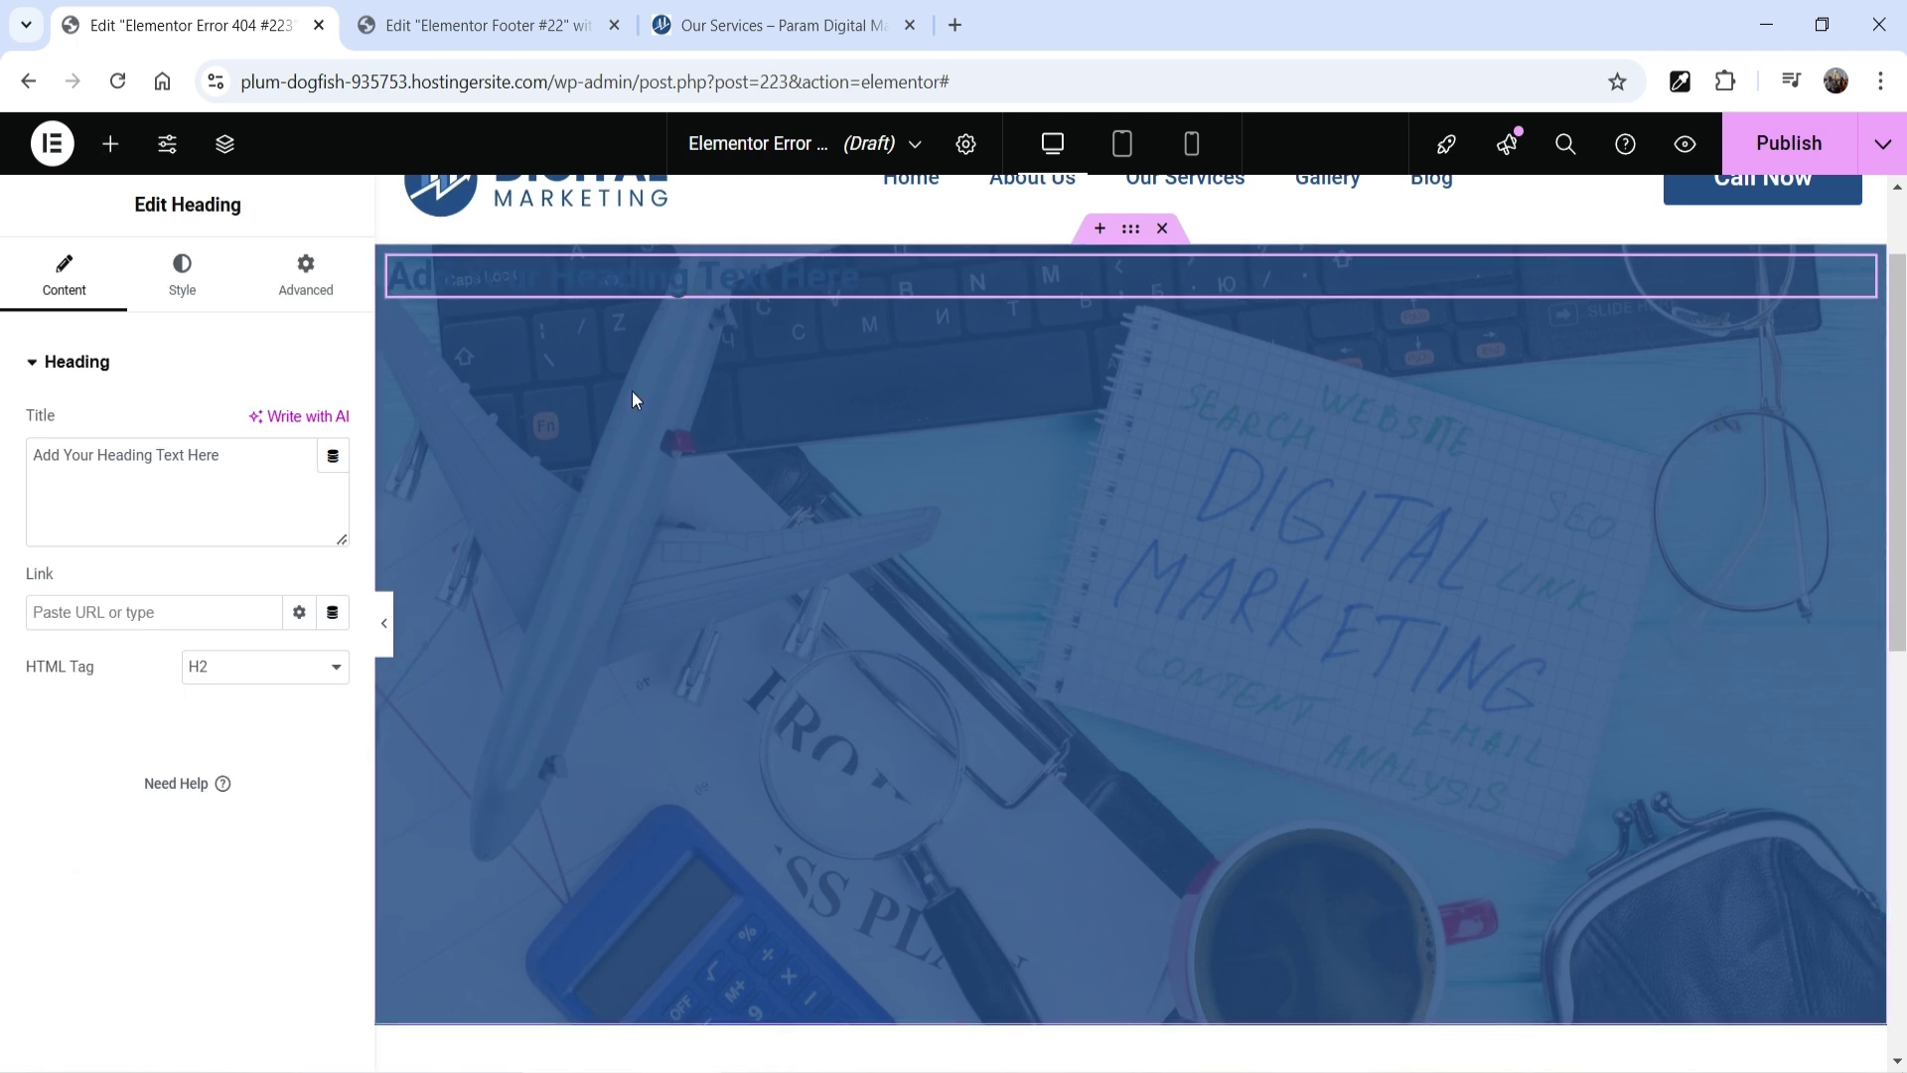
Give the hero container 100 px top padding, then select the heading.
left_click(1129, 240)
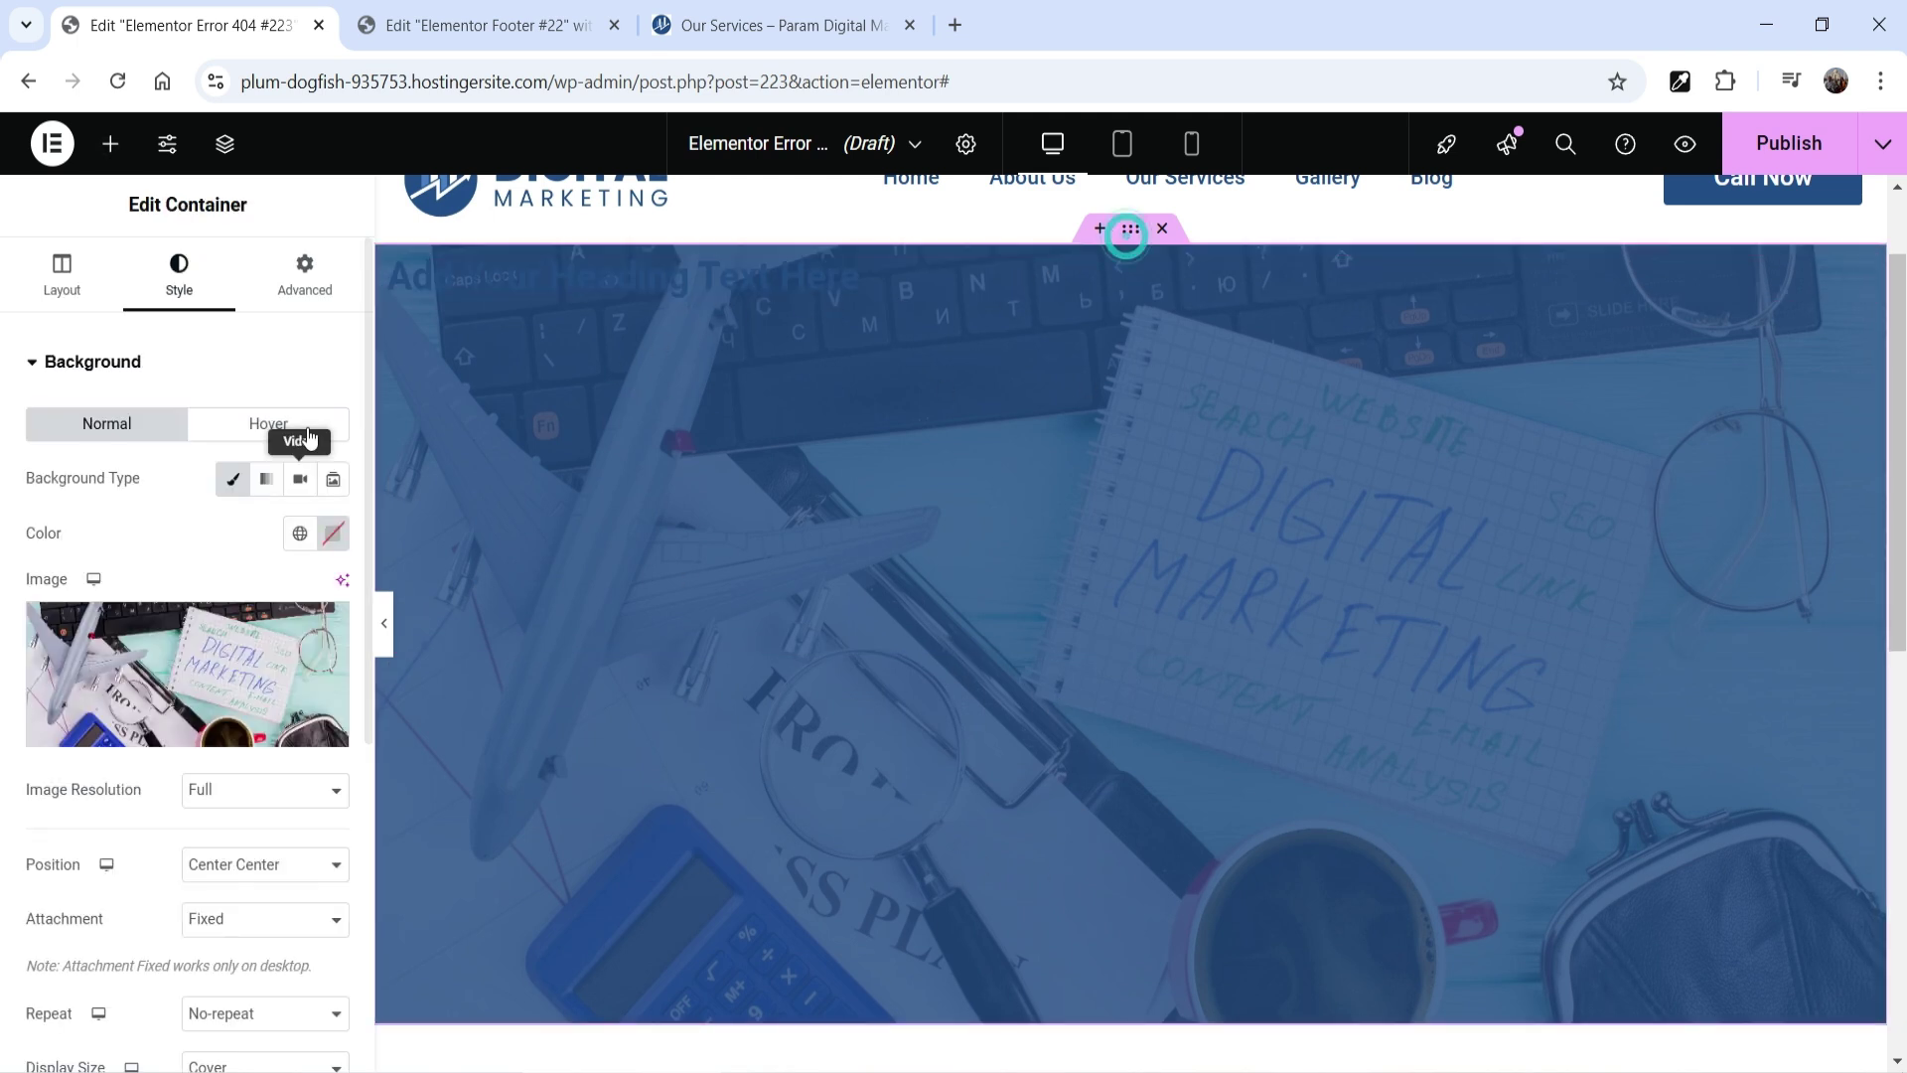
left_click(304, 277)
left_click(44, 554)
type("0")
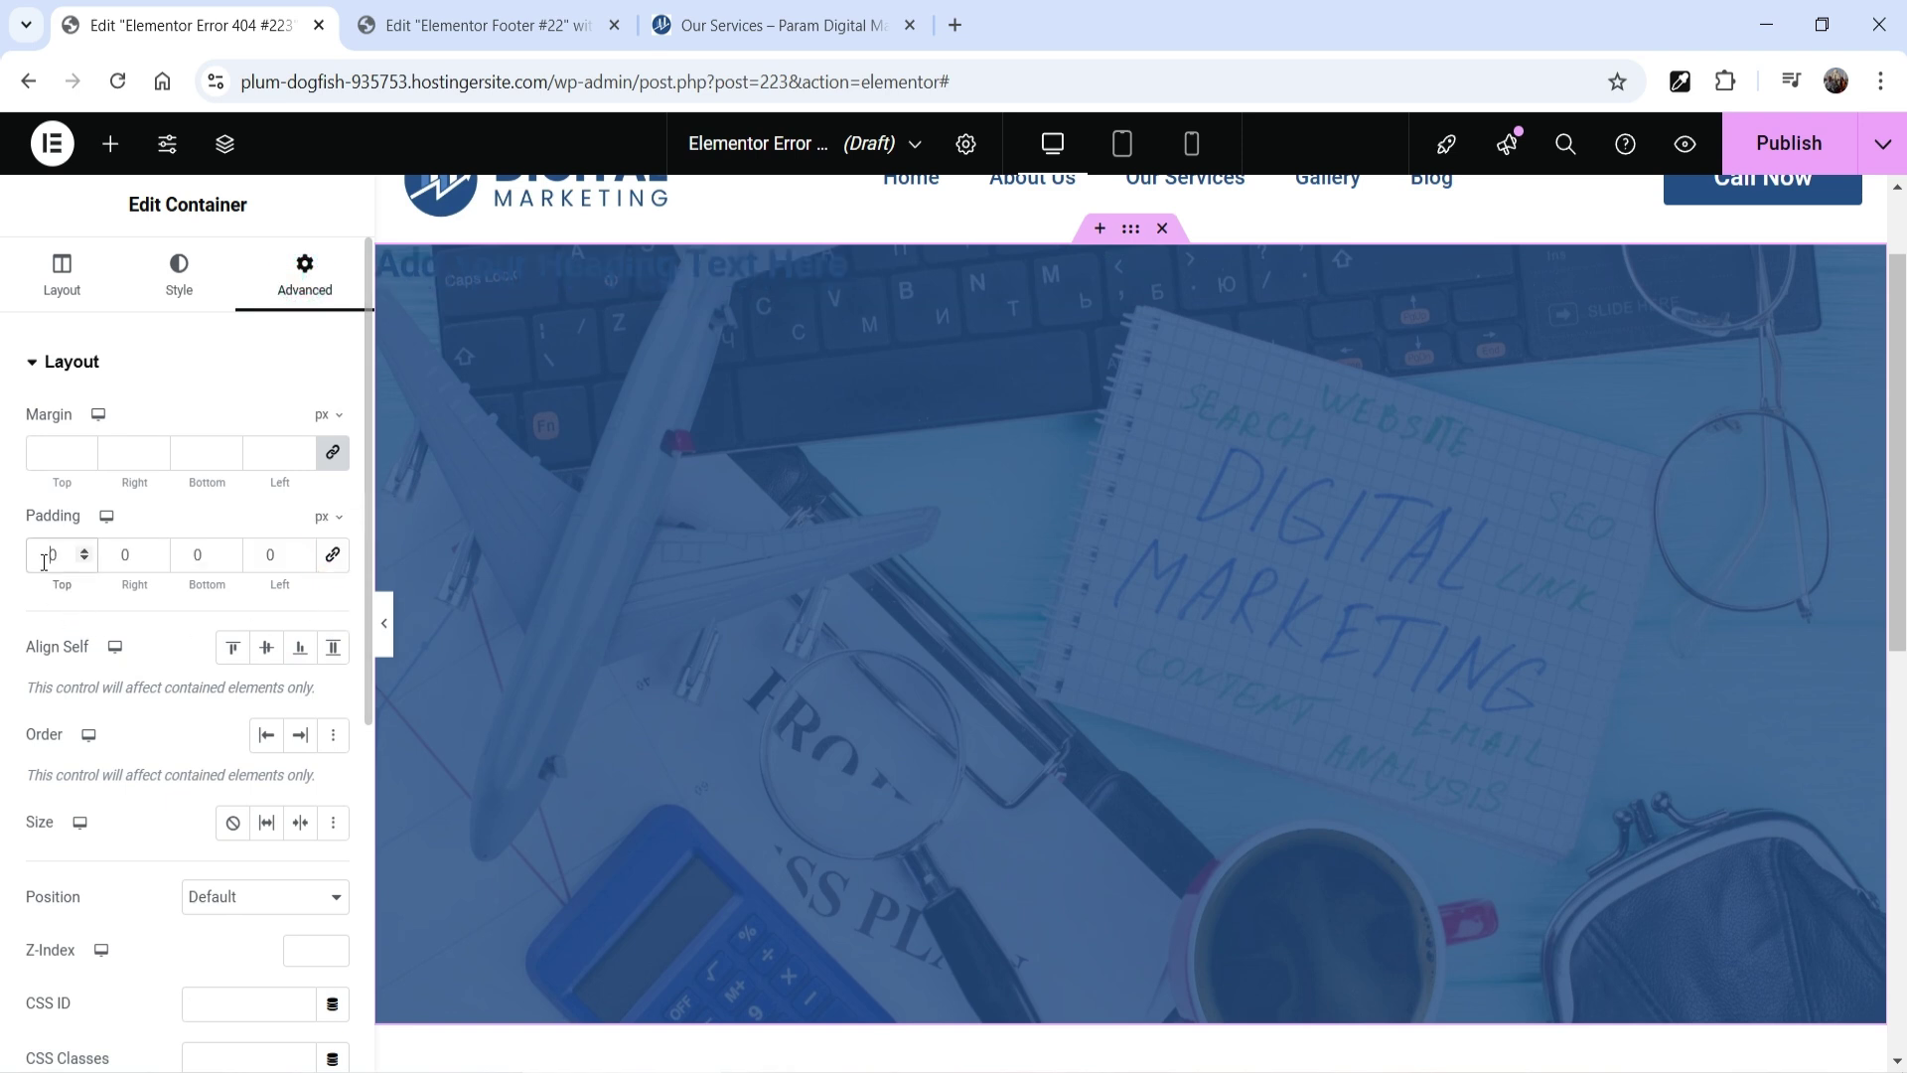
type("0")
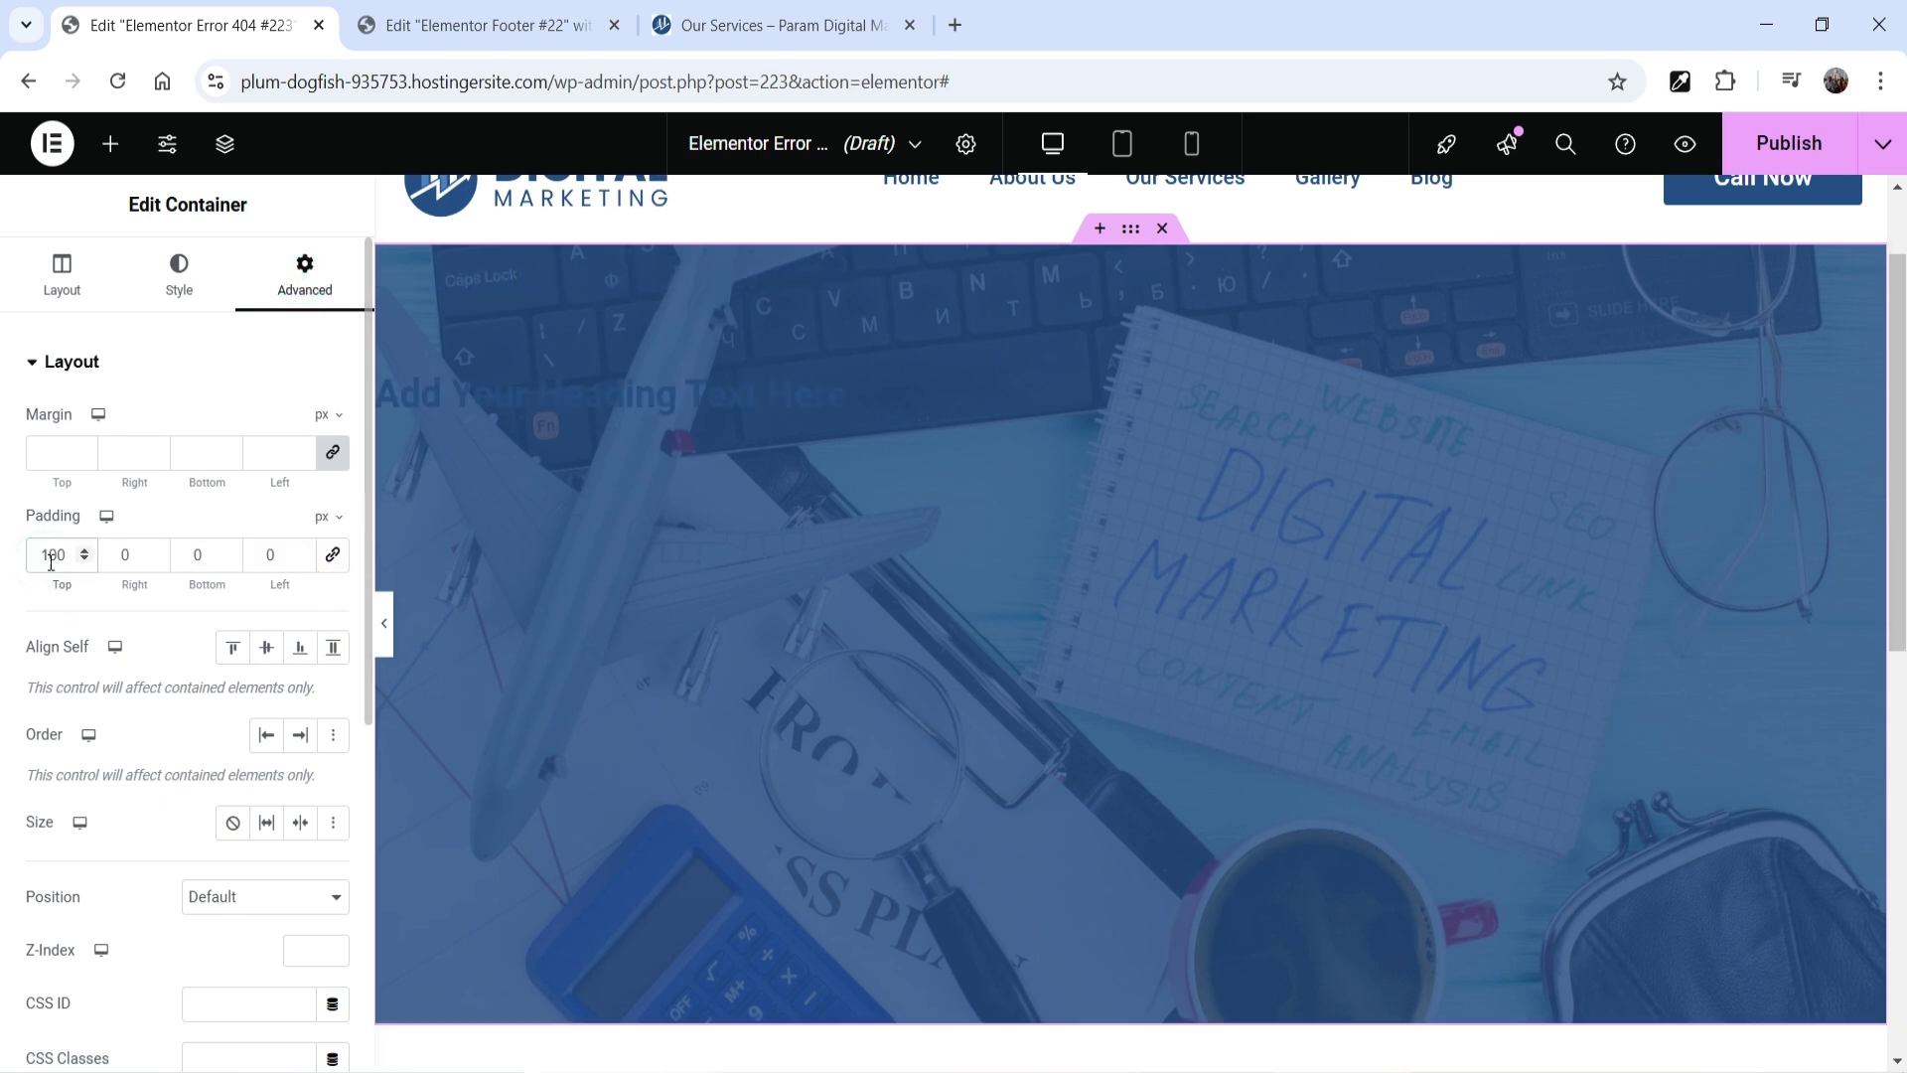
left_click(650, 398)
Make the first heading centred, white and bold, and retitle it 'Error 404'.
left_click(201, 273)
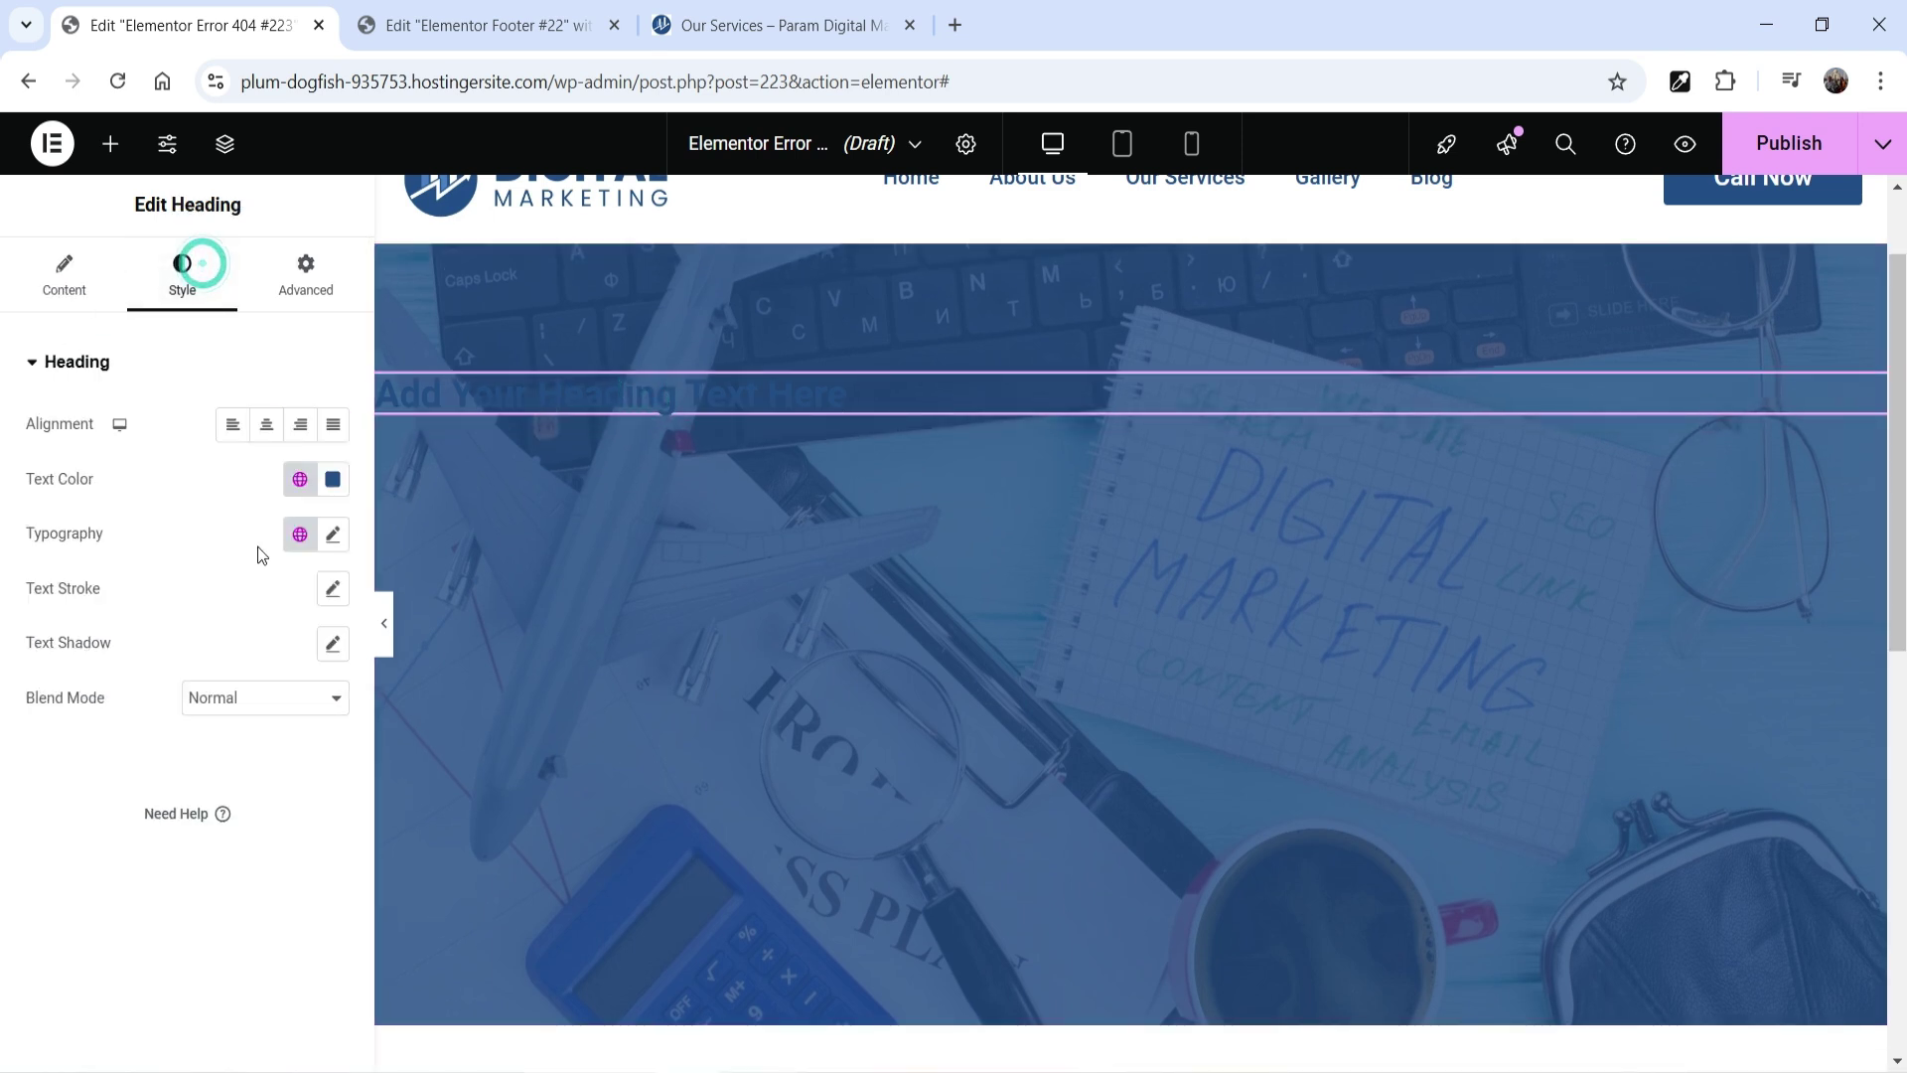
left_click(266, 424)
left_click(300, 480)
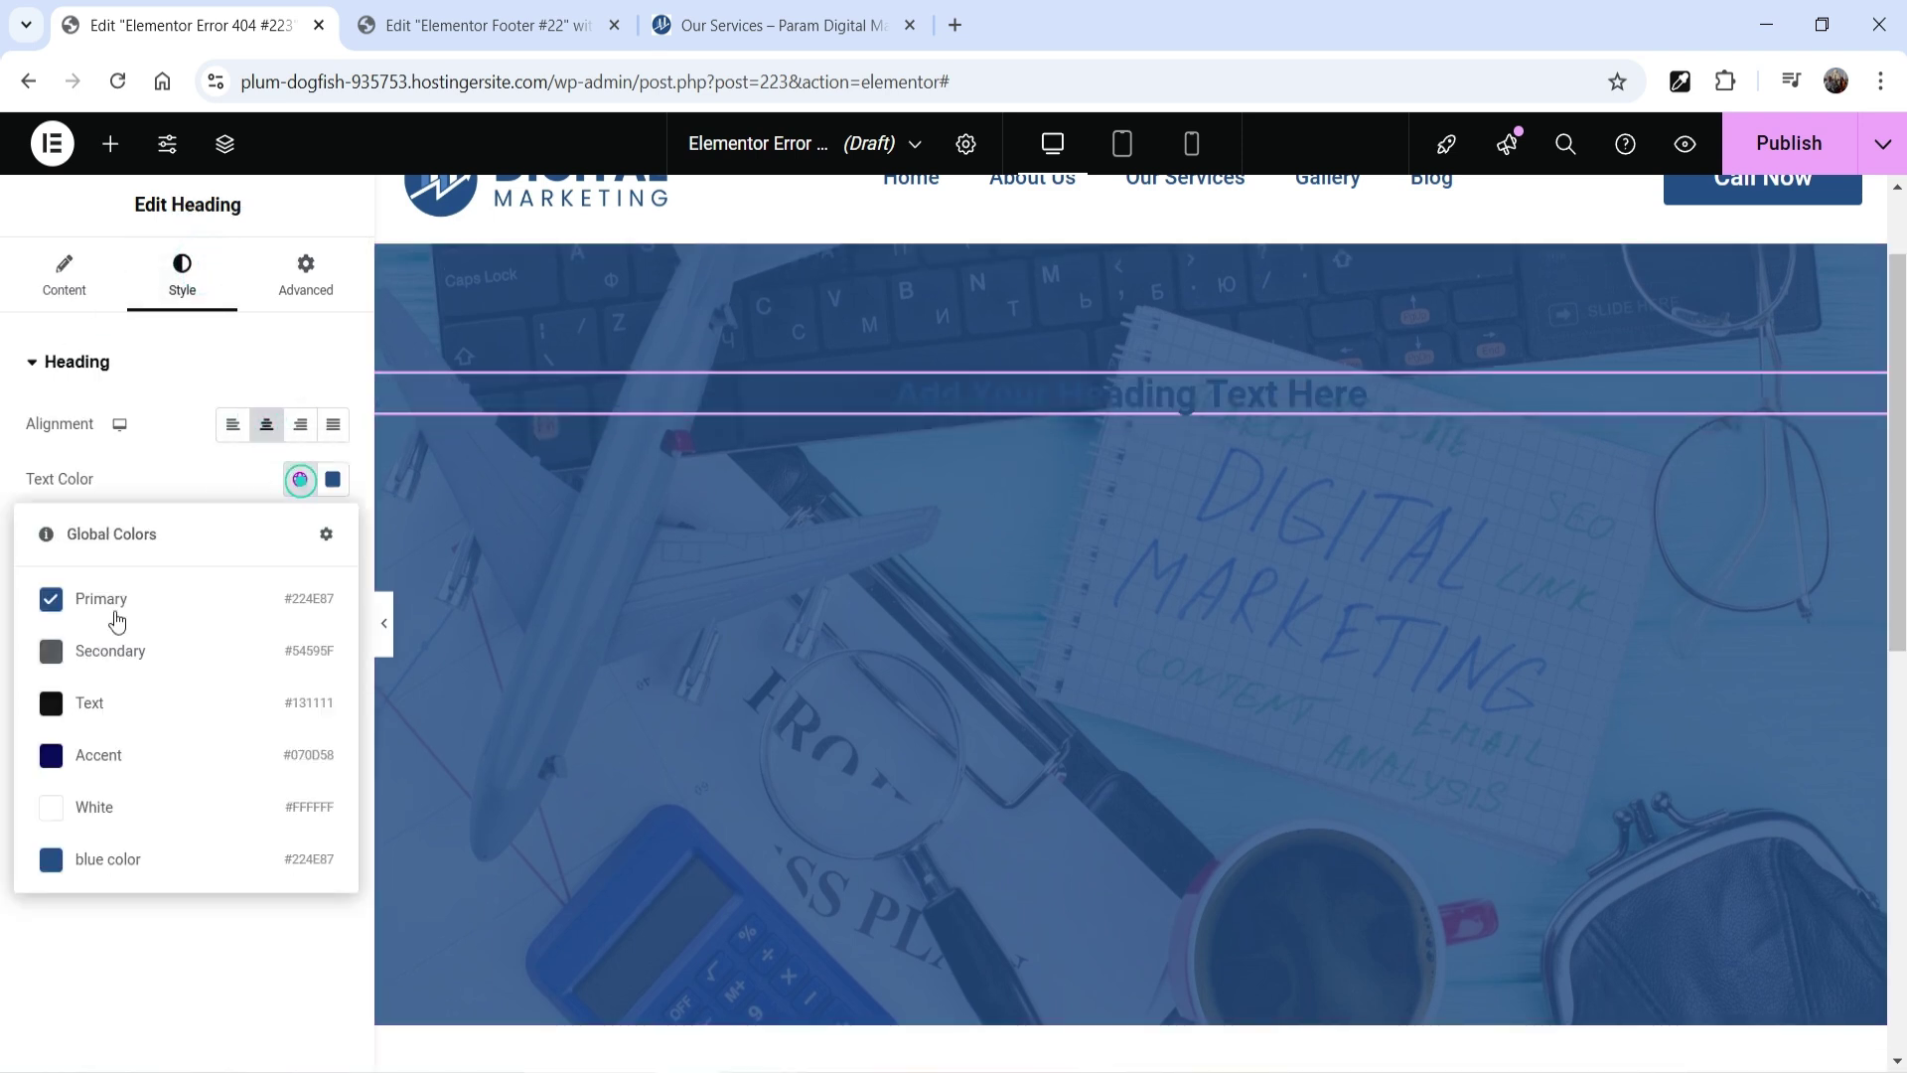
left_click(96, 805)
left_click(334, 538)
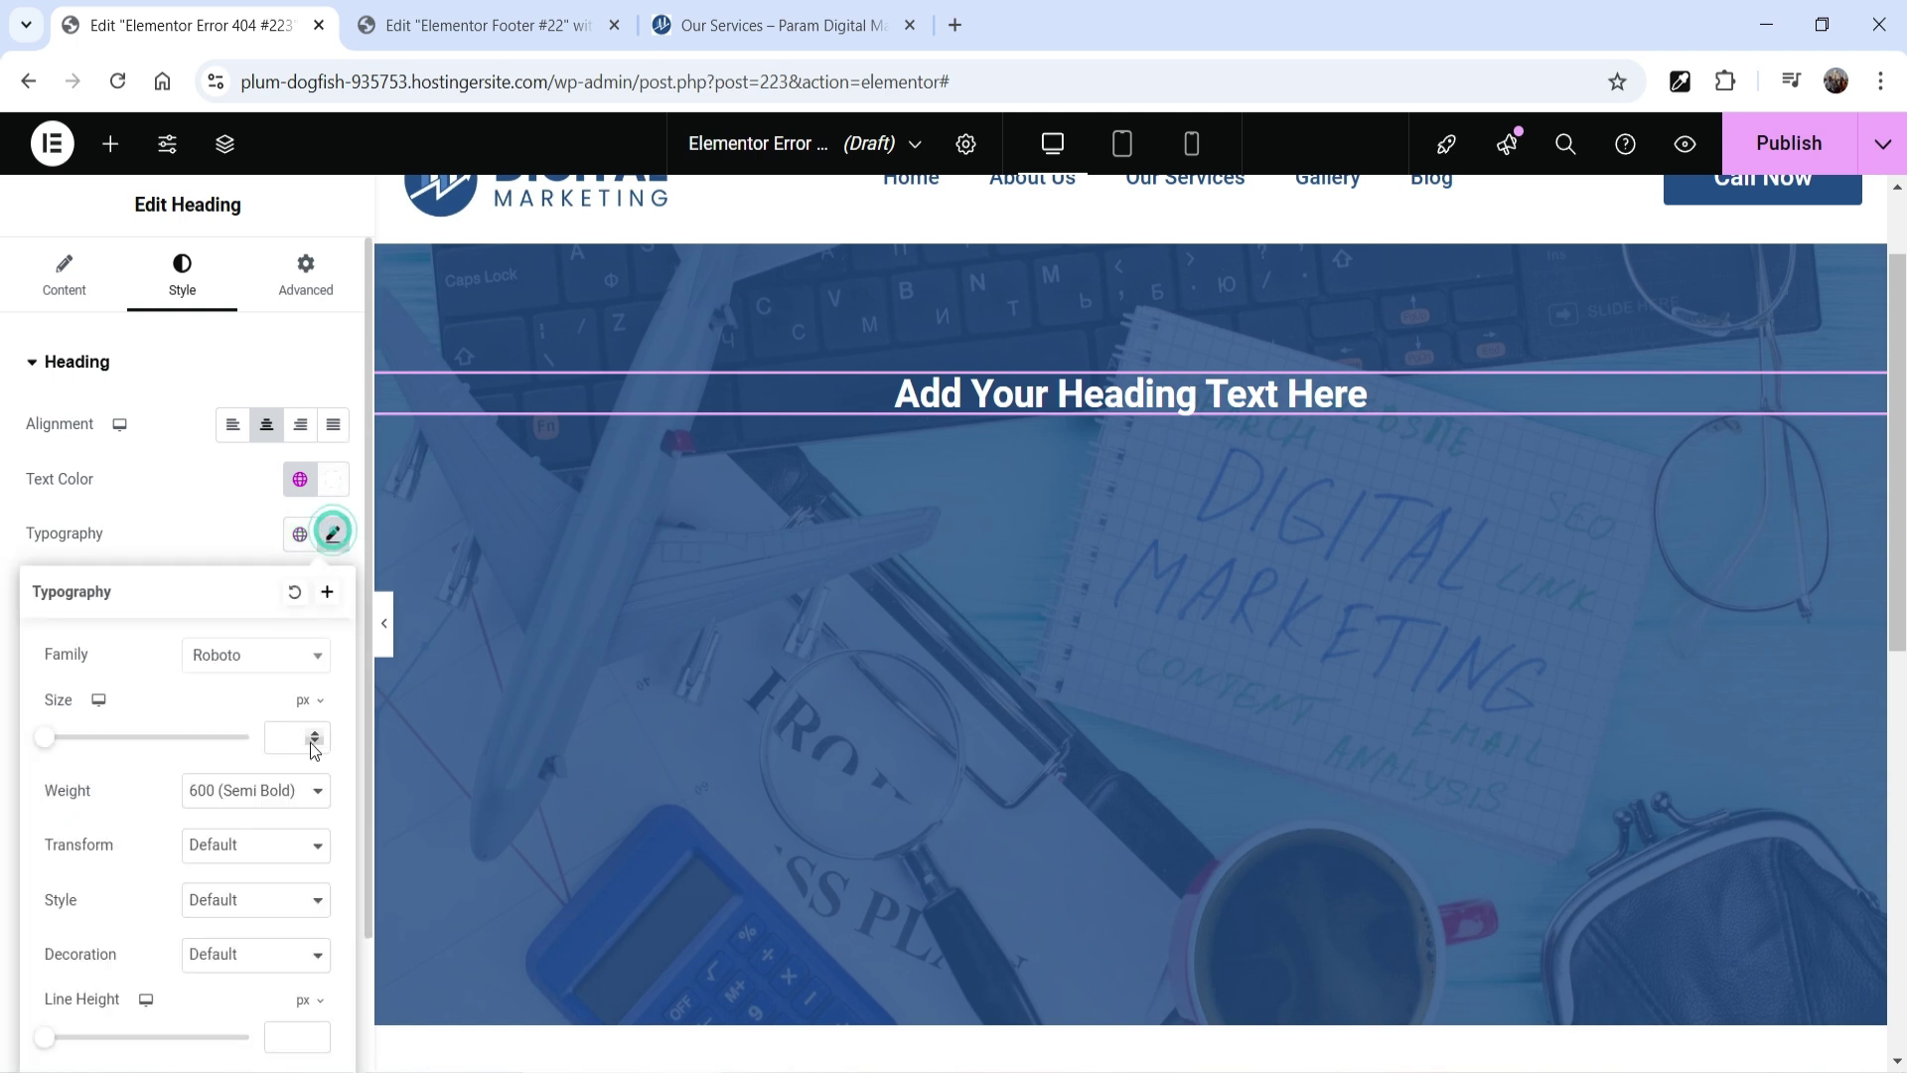
type("100")
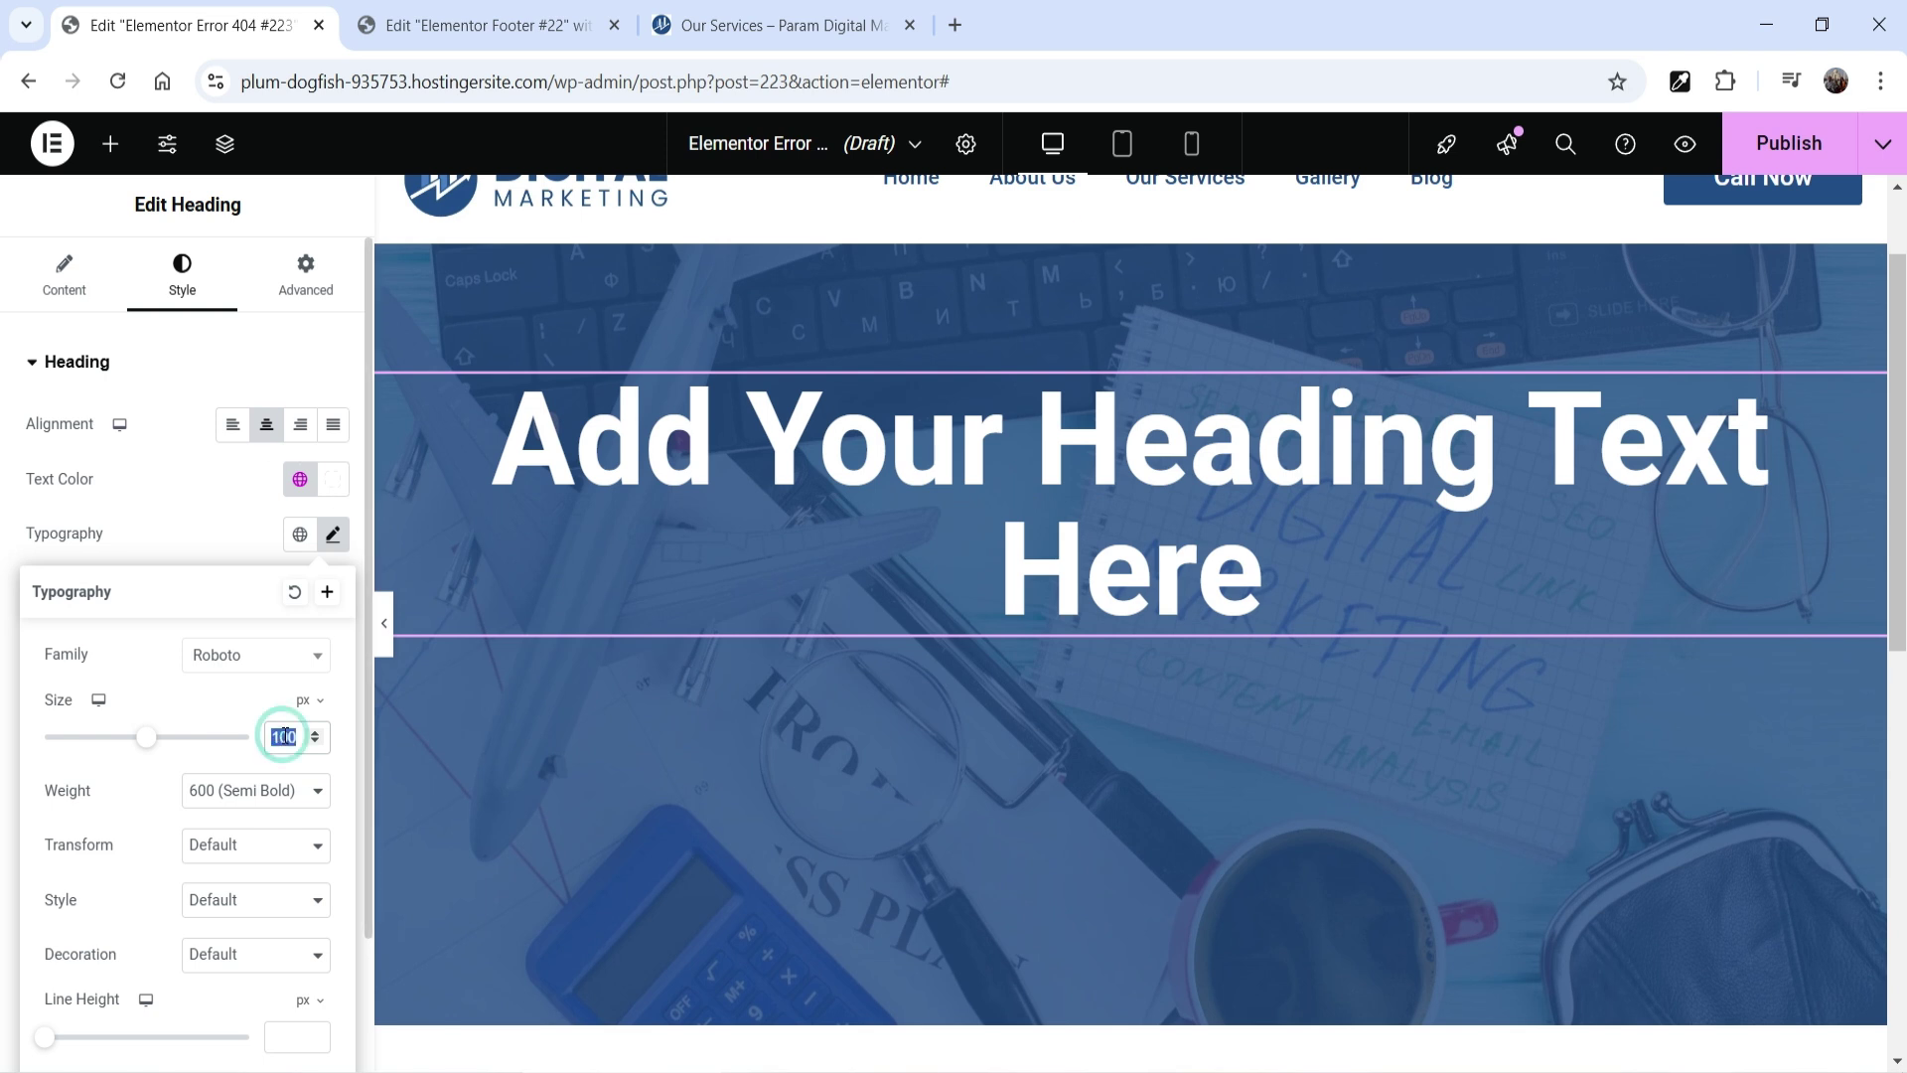
type("80")
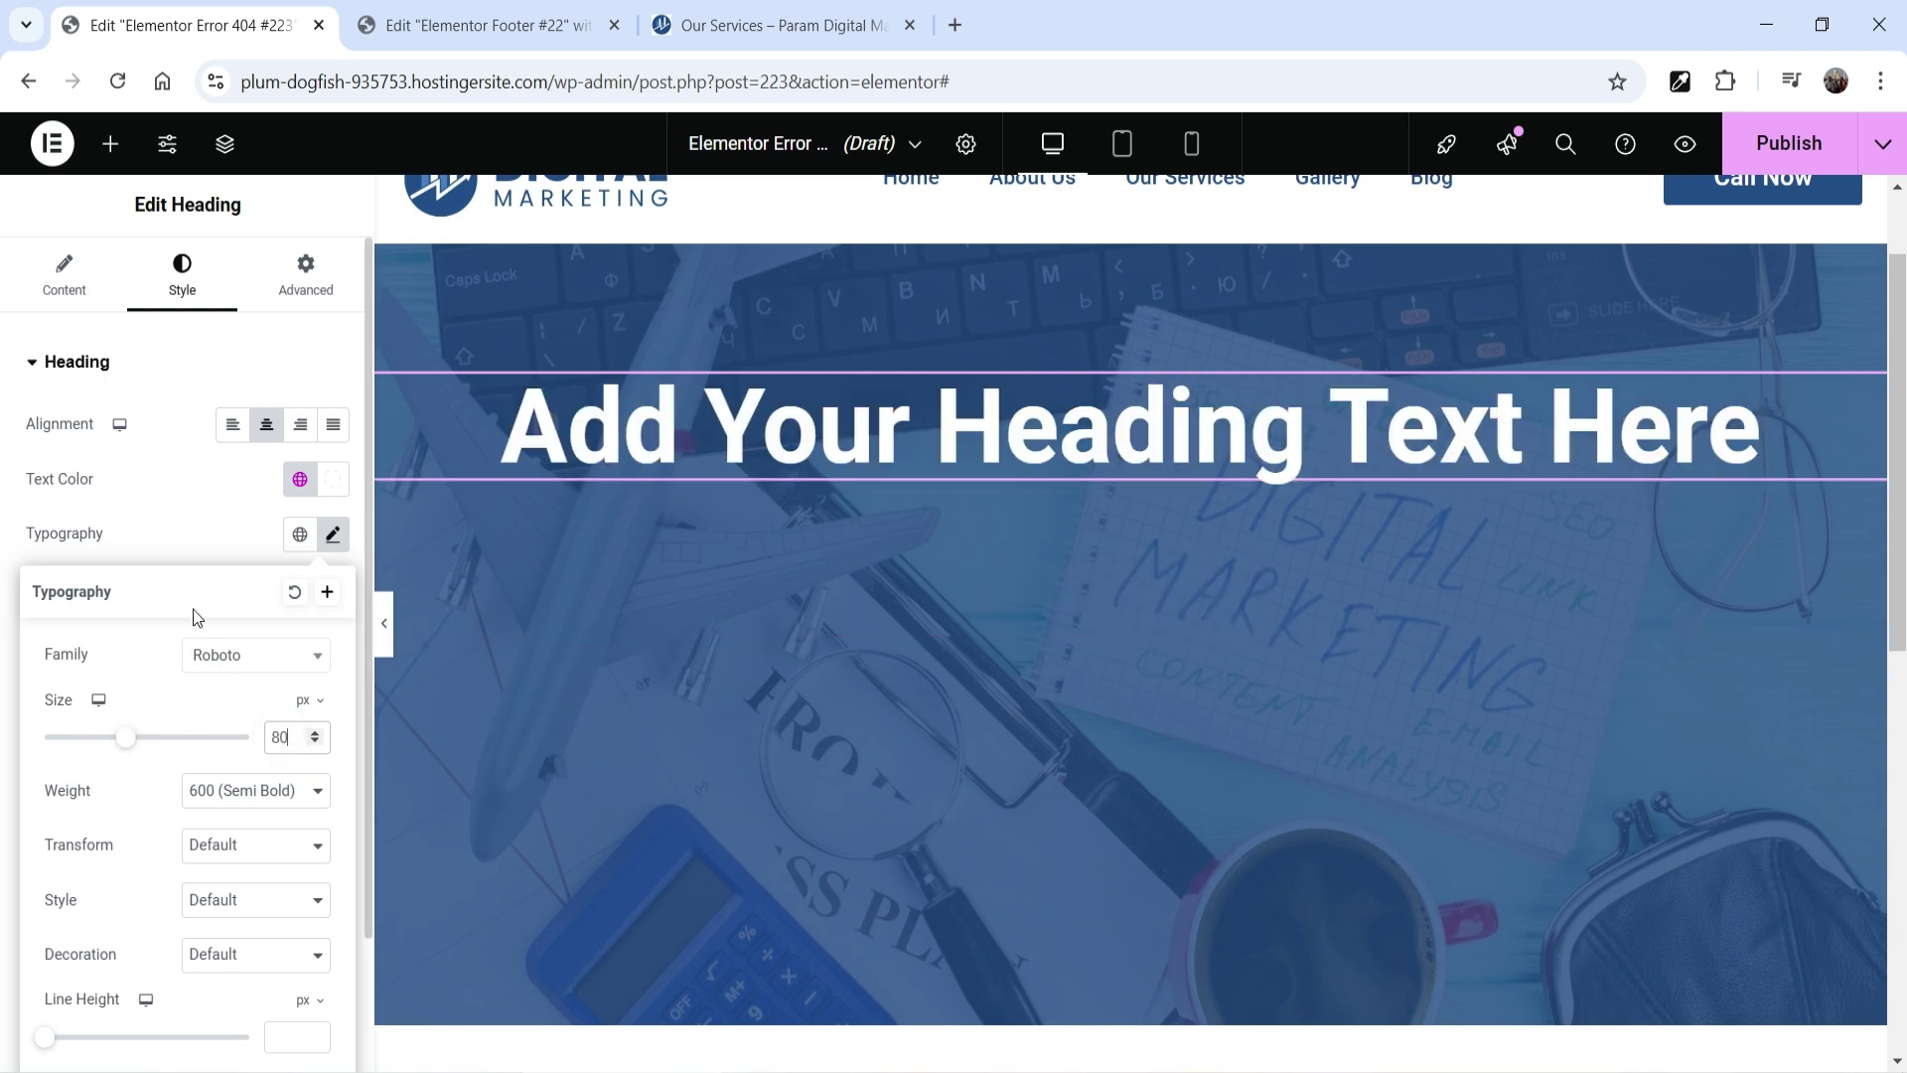
left_click(64, 275)
triple_click(112, 482)
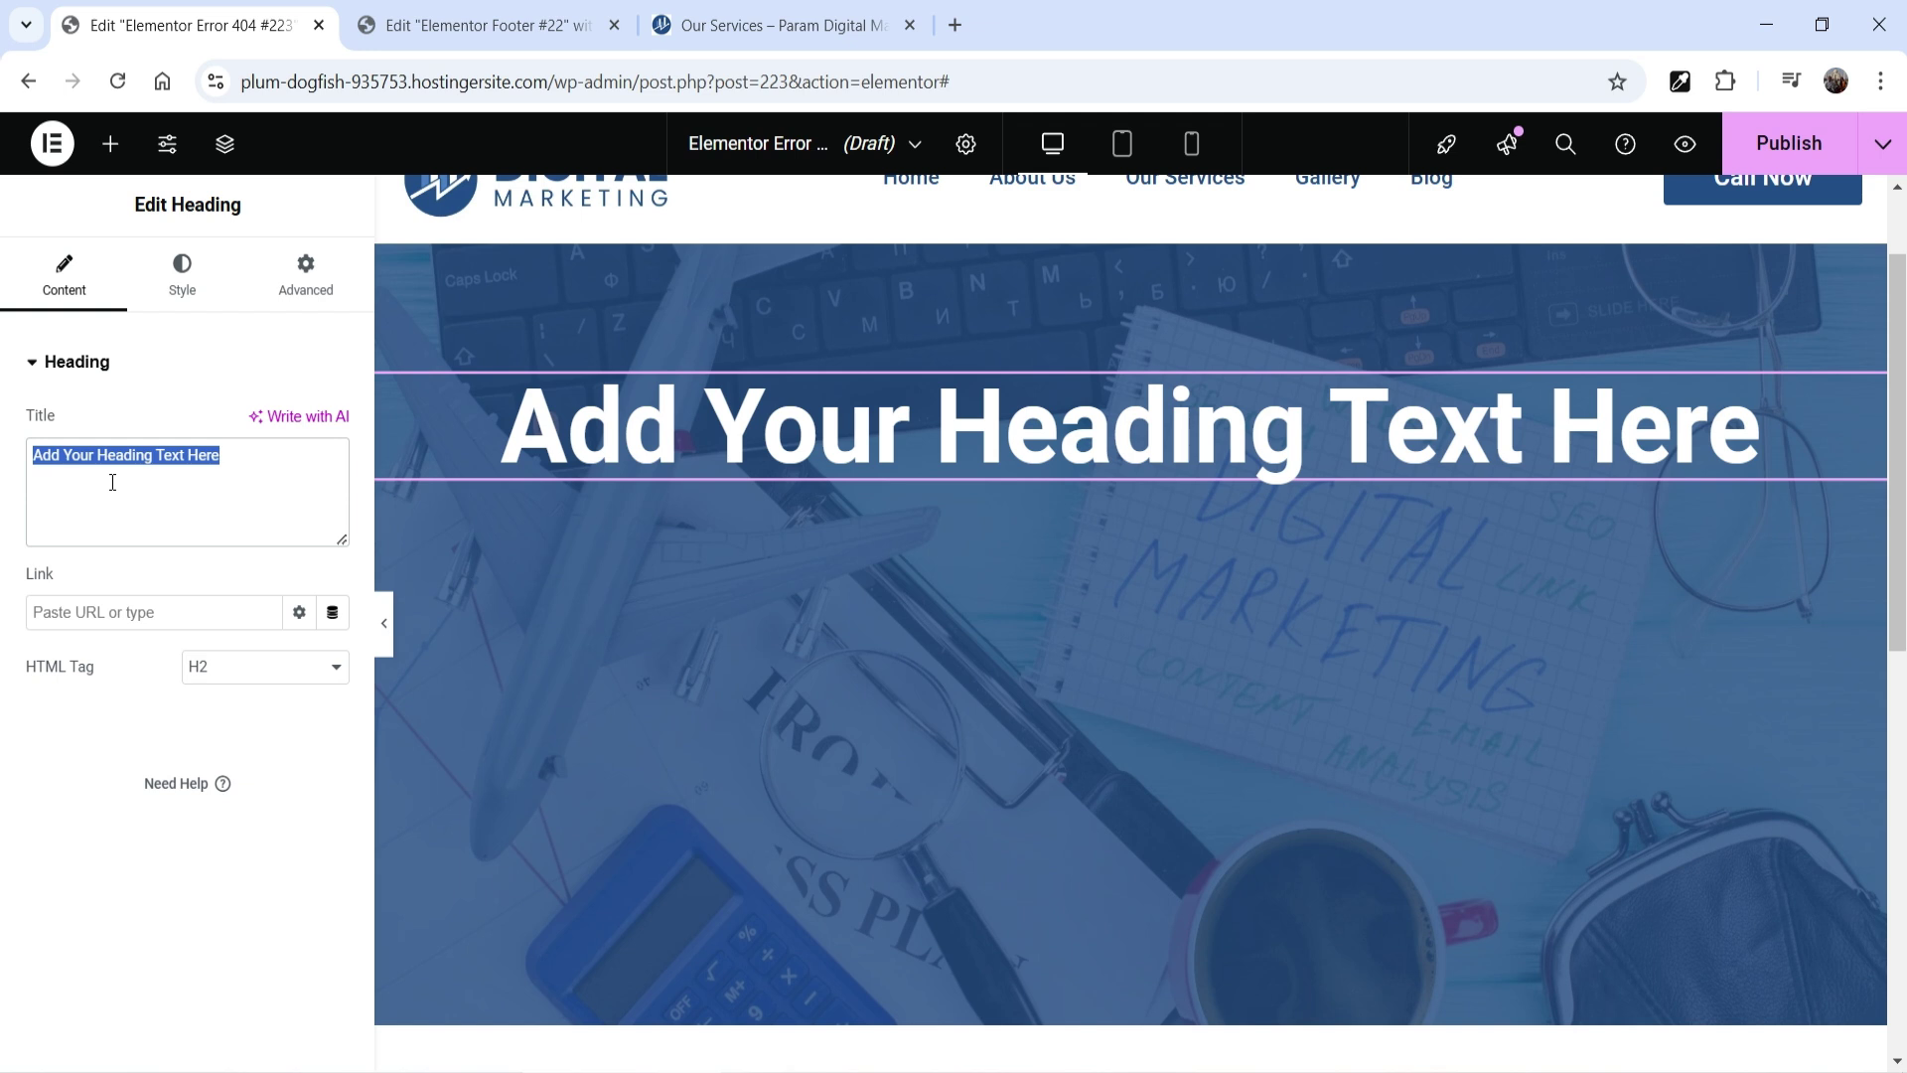
type("E")
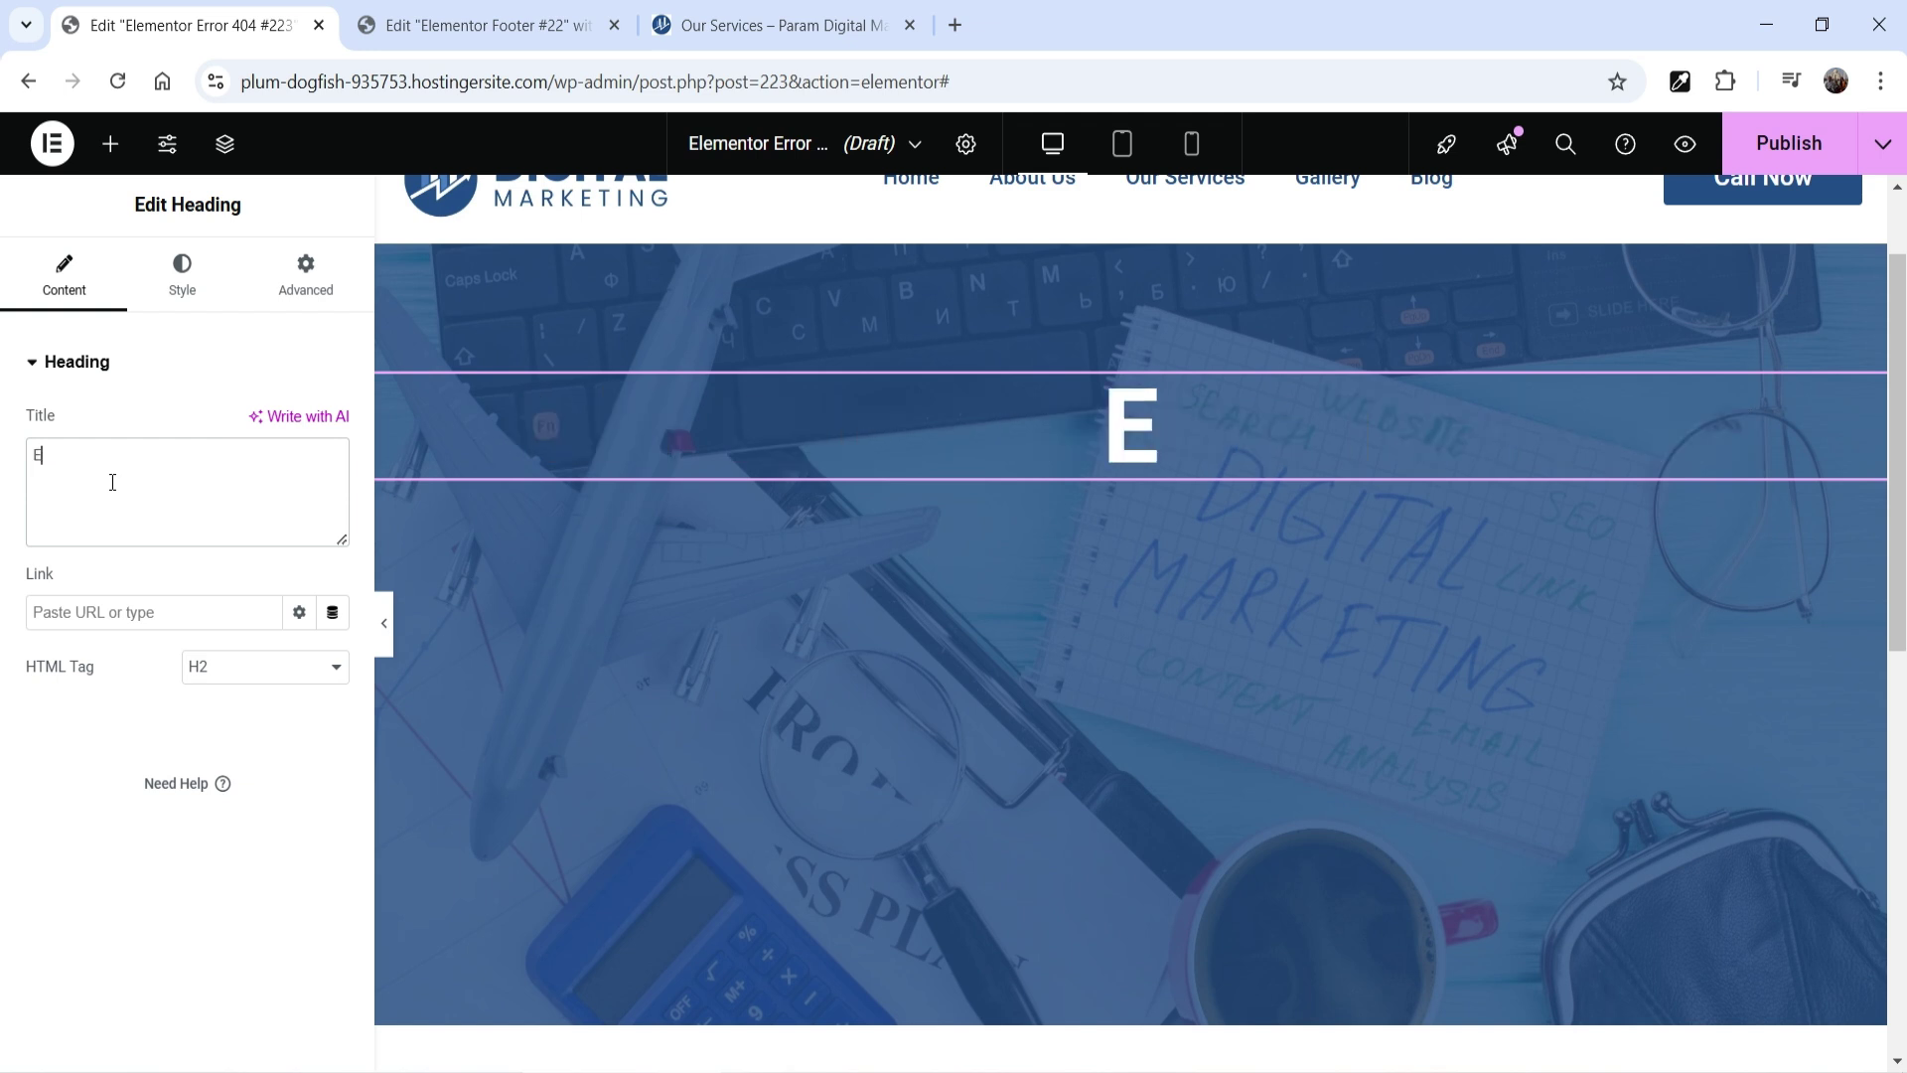
type("rror 404")
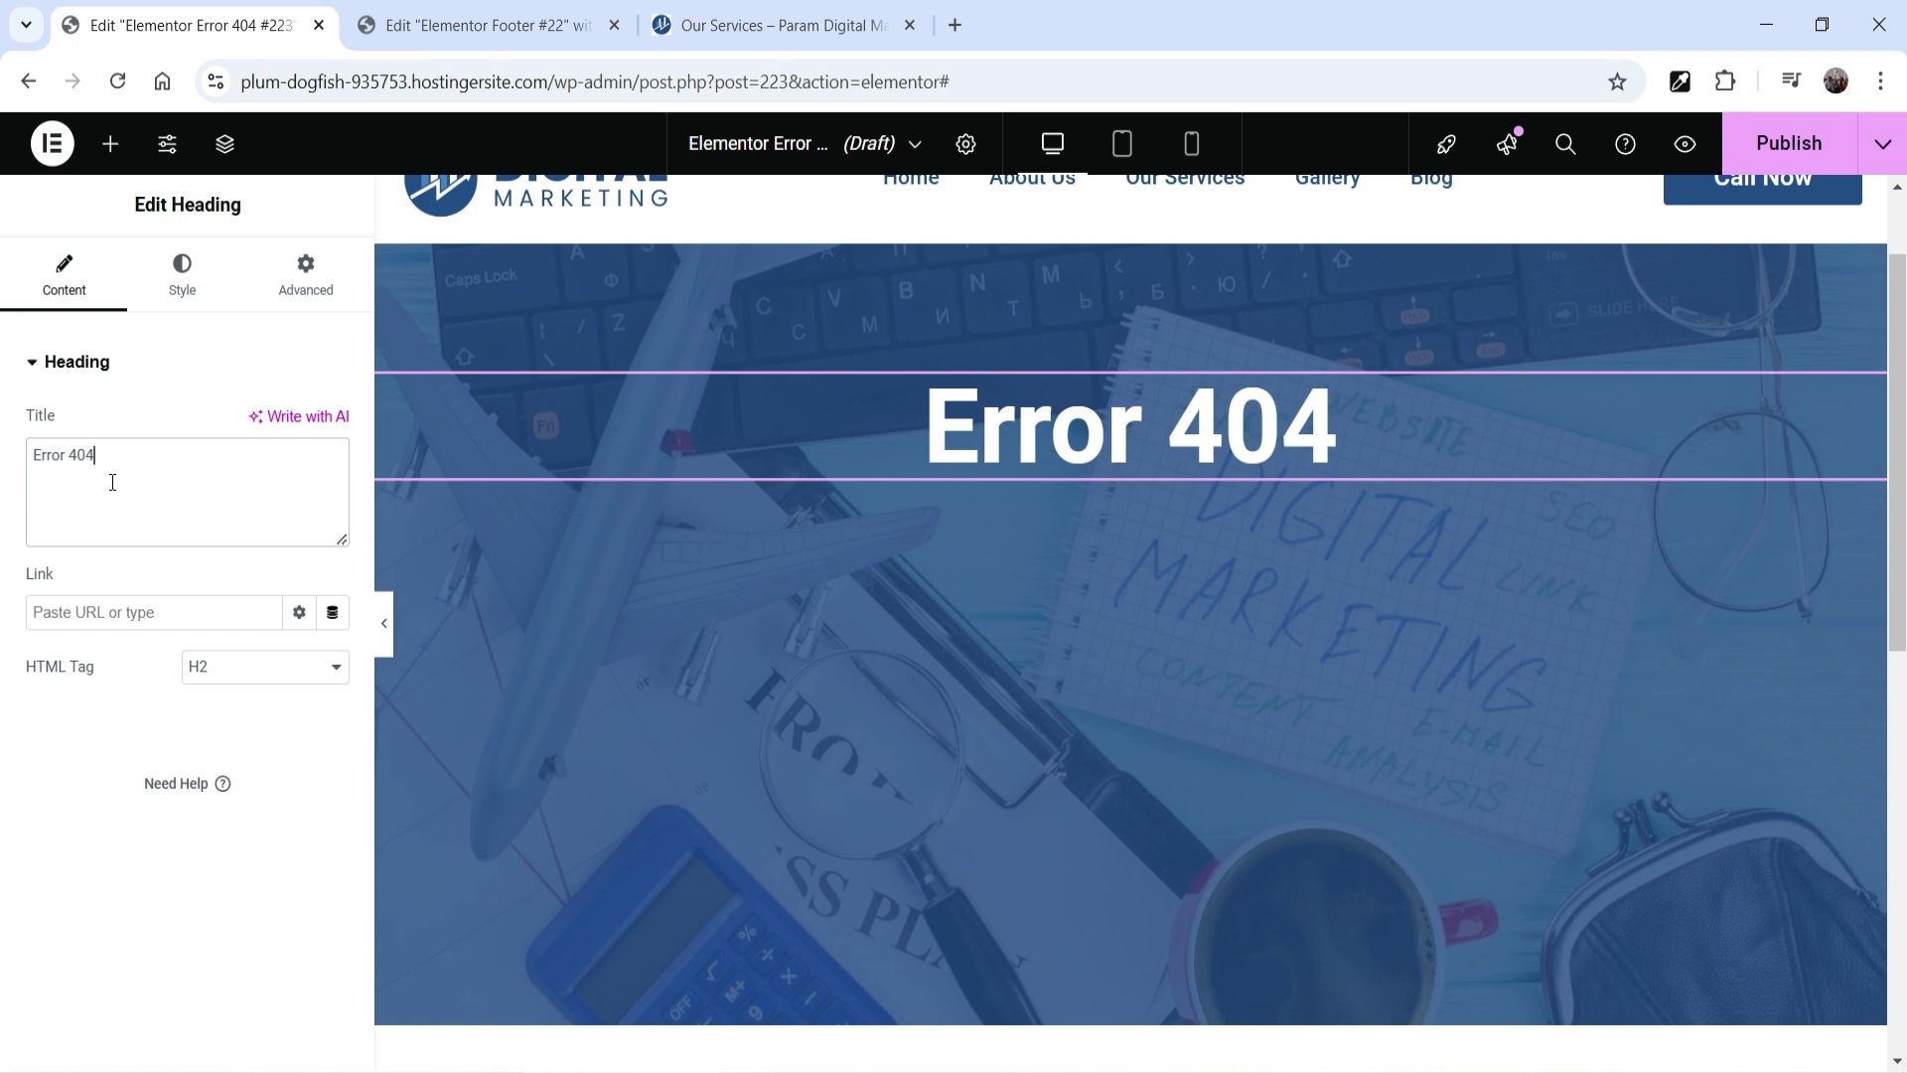
Duplicate the 'Error 404' heading and retitle the copy 'Page Not Found'.
right_click(1392, 437)
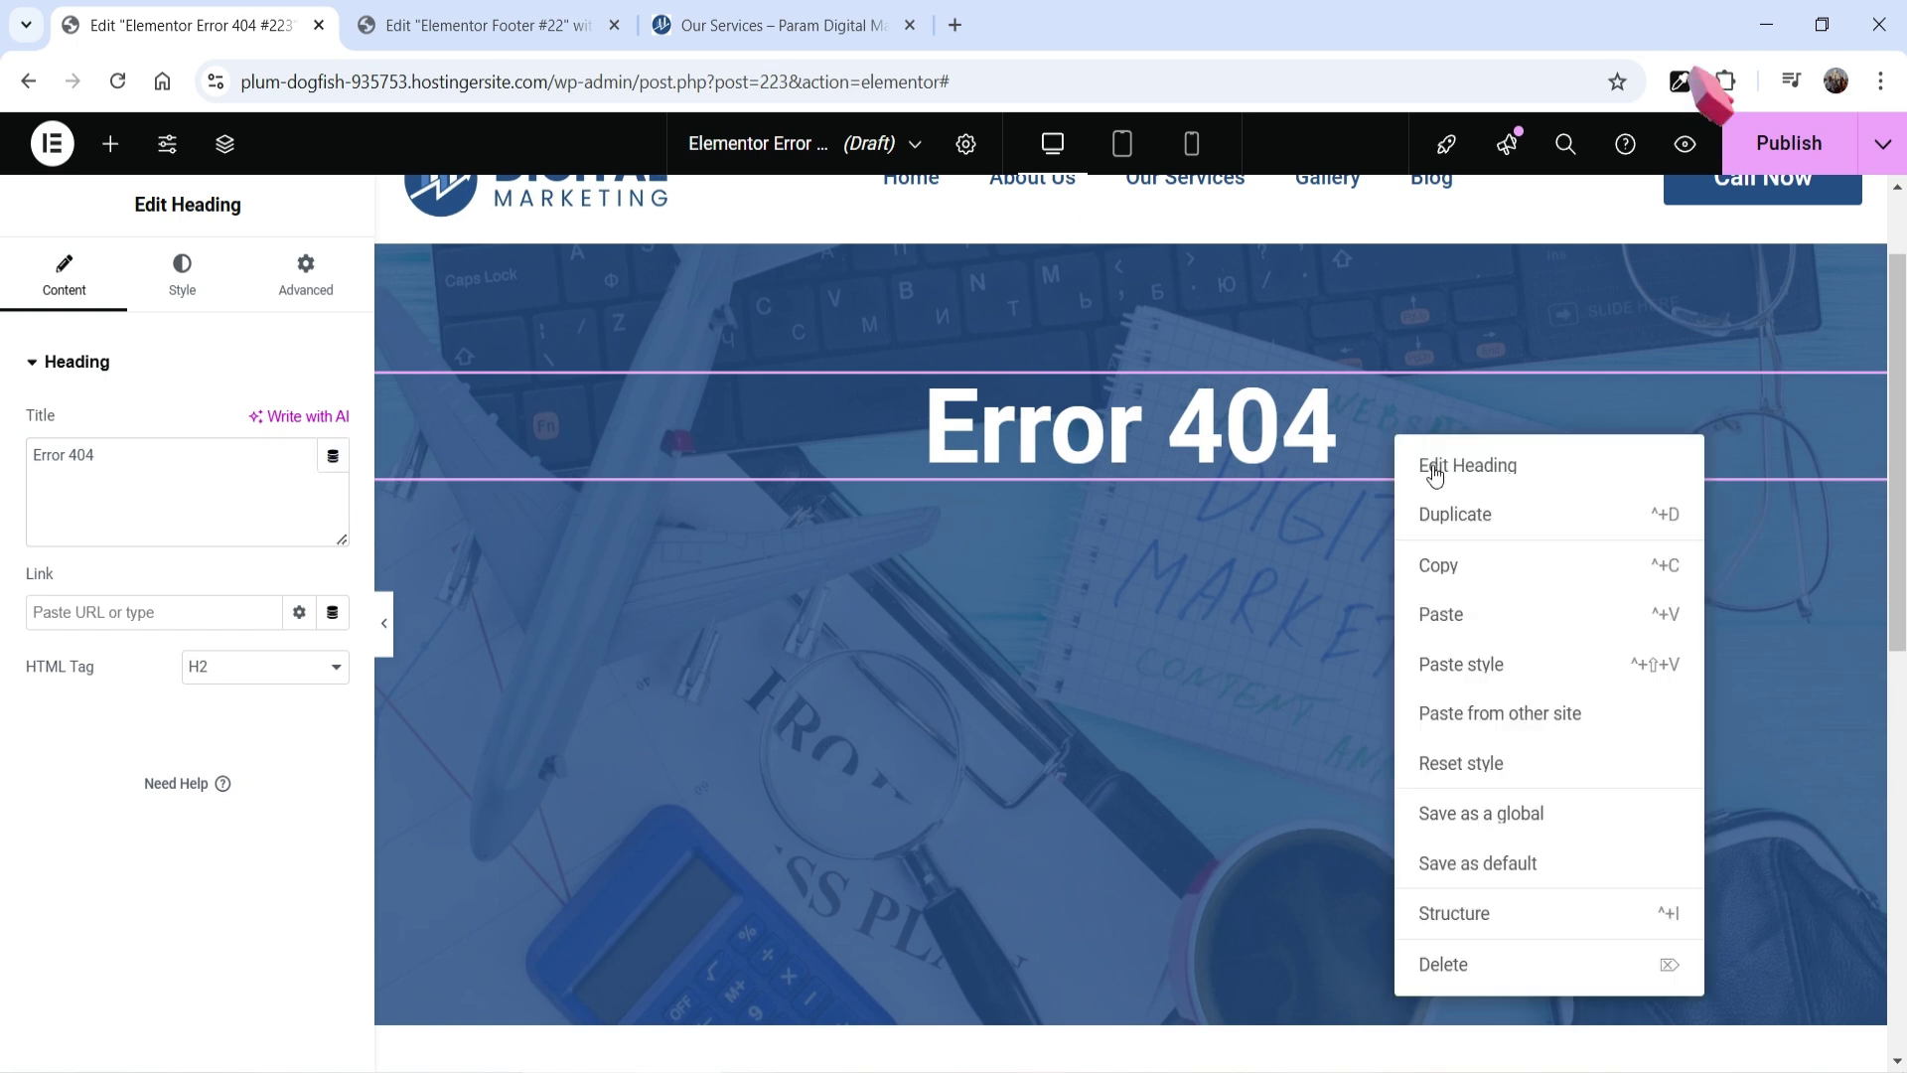
left_click(1481, 516)
left_click_drag(65, 478, 3, 478)
type("P")
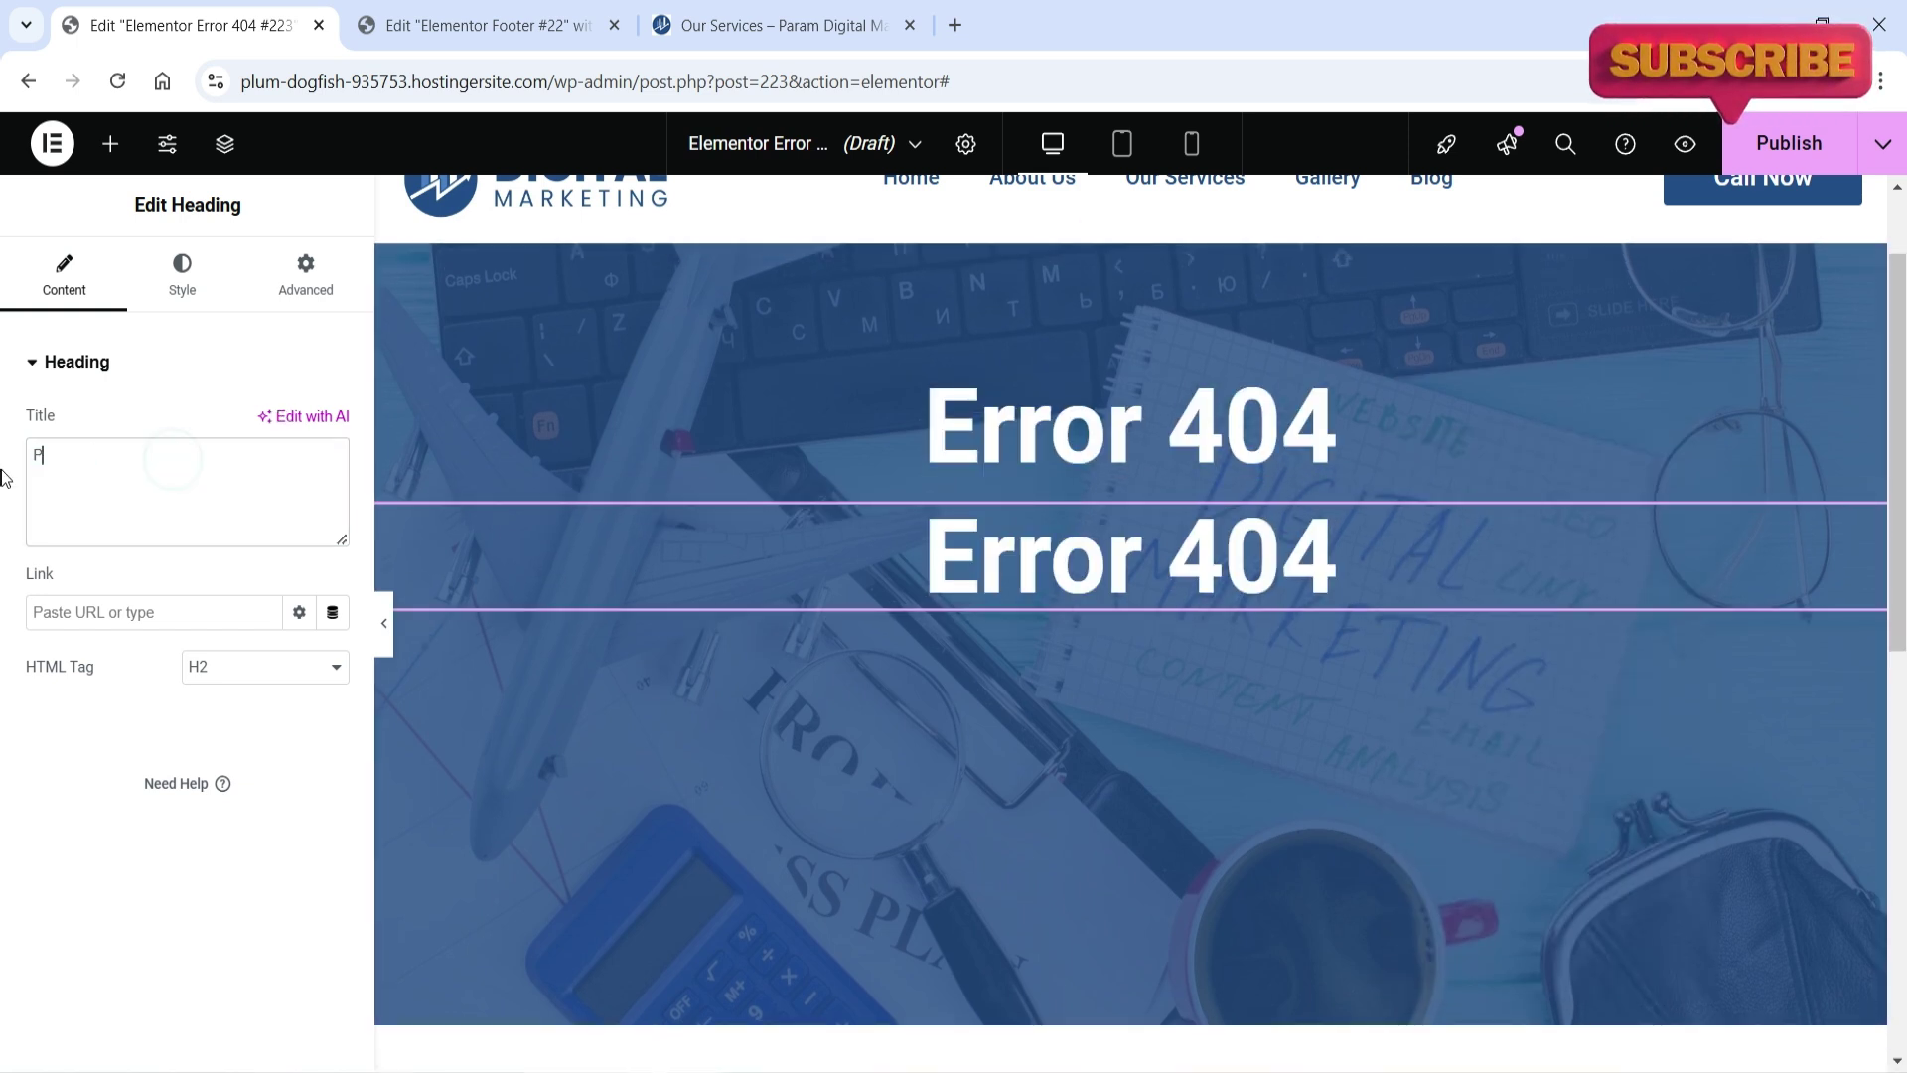
type("age Not Found")
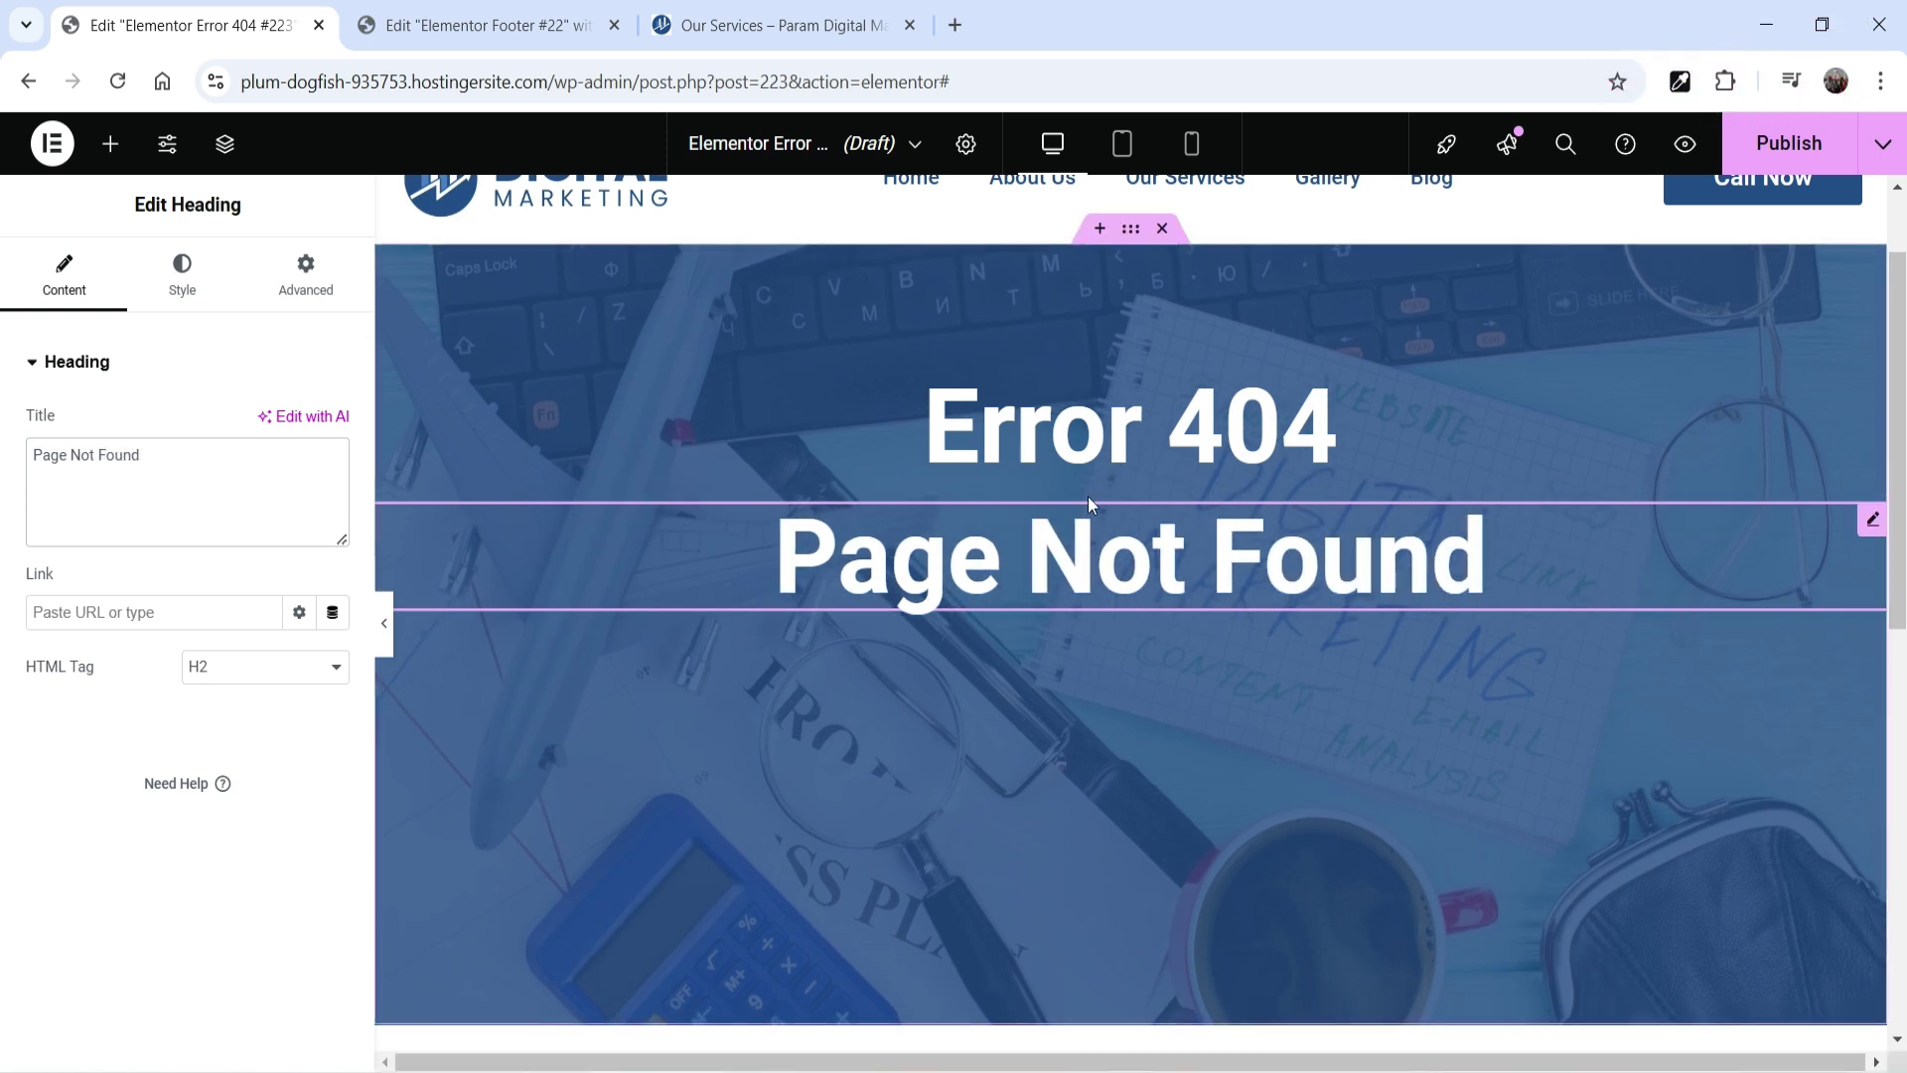
Drag a new Heading widget below 'Page Not Found'.
left_click(110, 143)
scroll(102, 696, "down", 4)
scroll(102, 692, "down", 1)
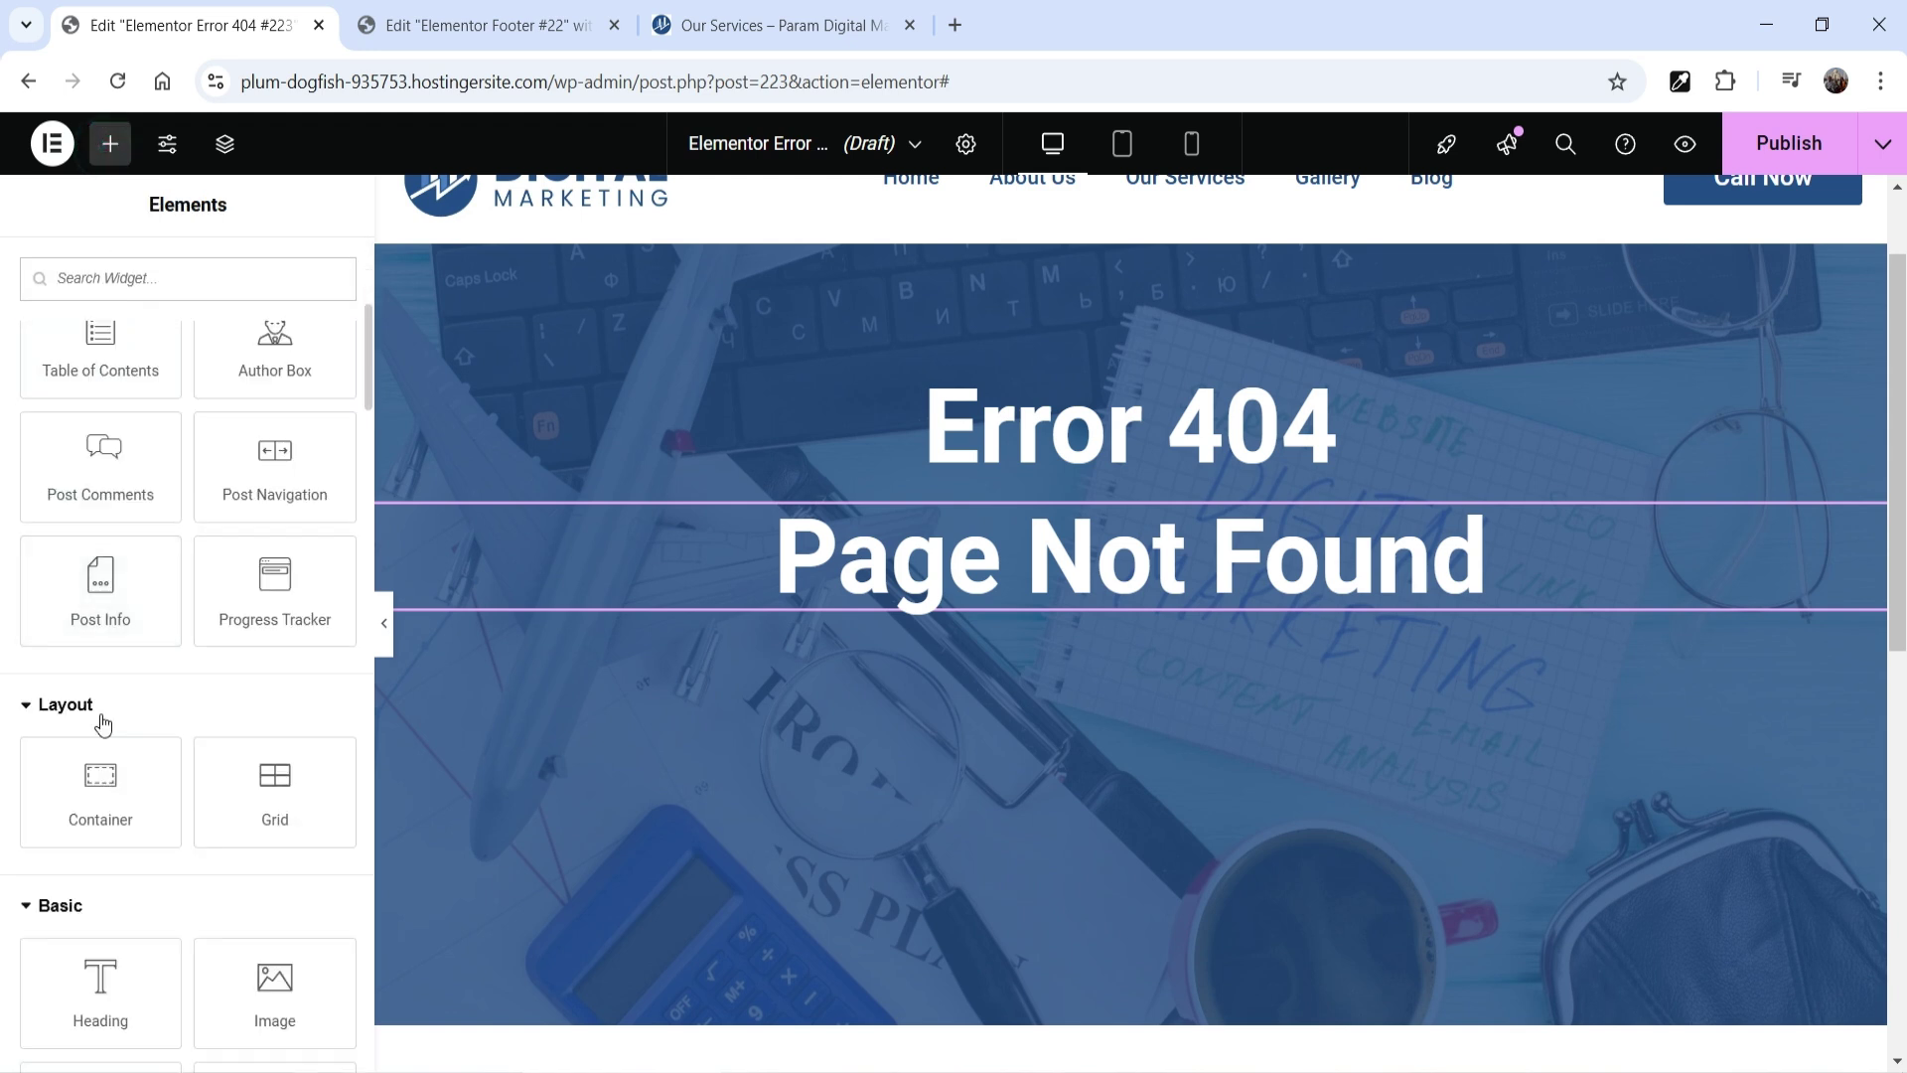
left_click_drag(98, 979, 1197, 635)
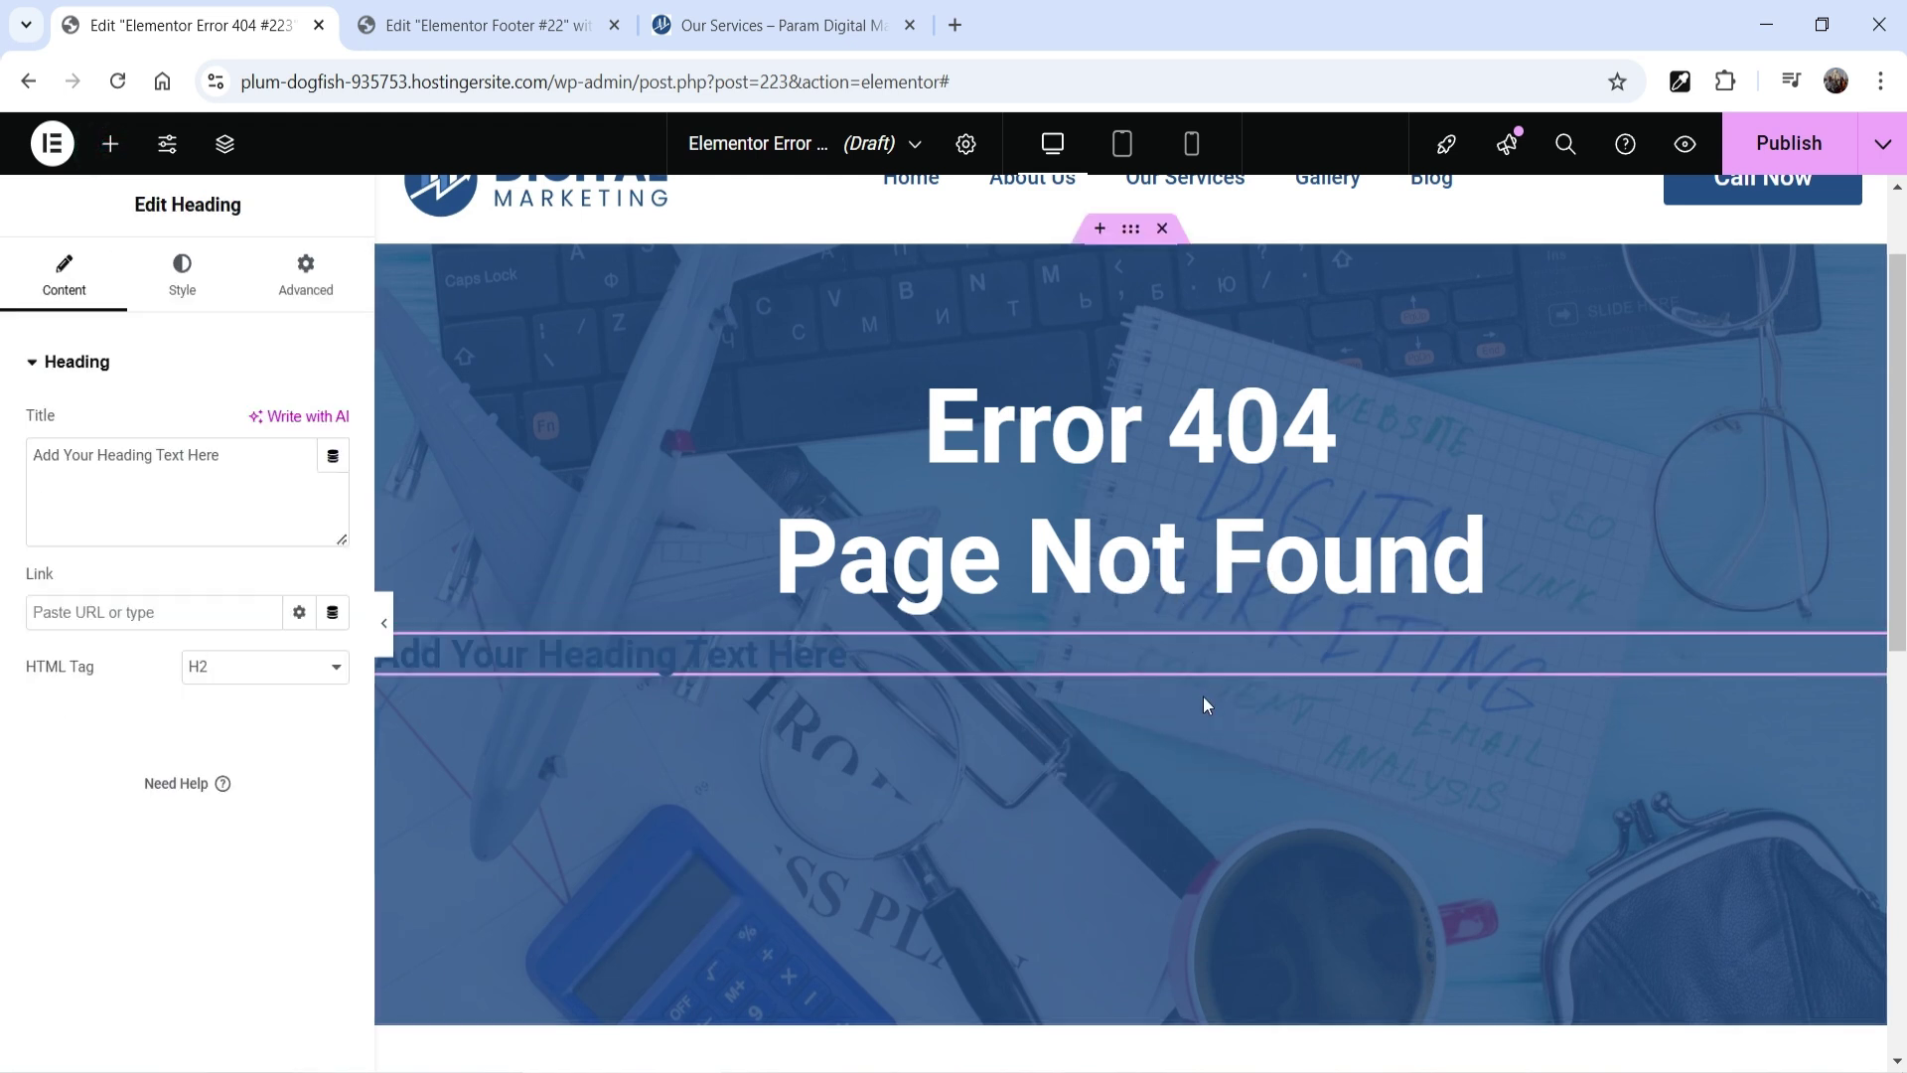
Centre the new heading, make it white, and set its text to 'The page you are looking for is not available on the website.'.
left_click(182, 274)
left_click(268, 426)
left_click(300, 481)
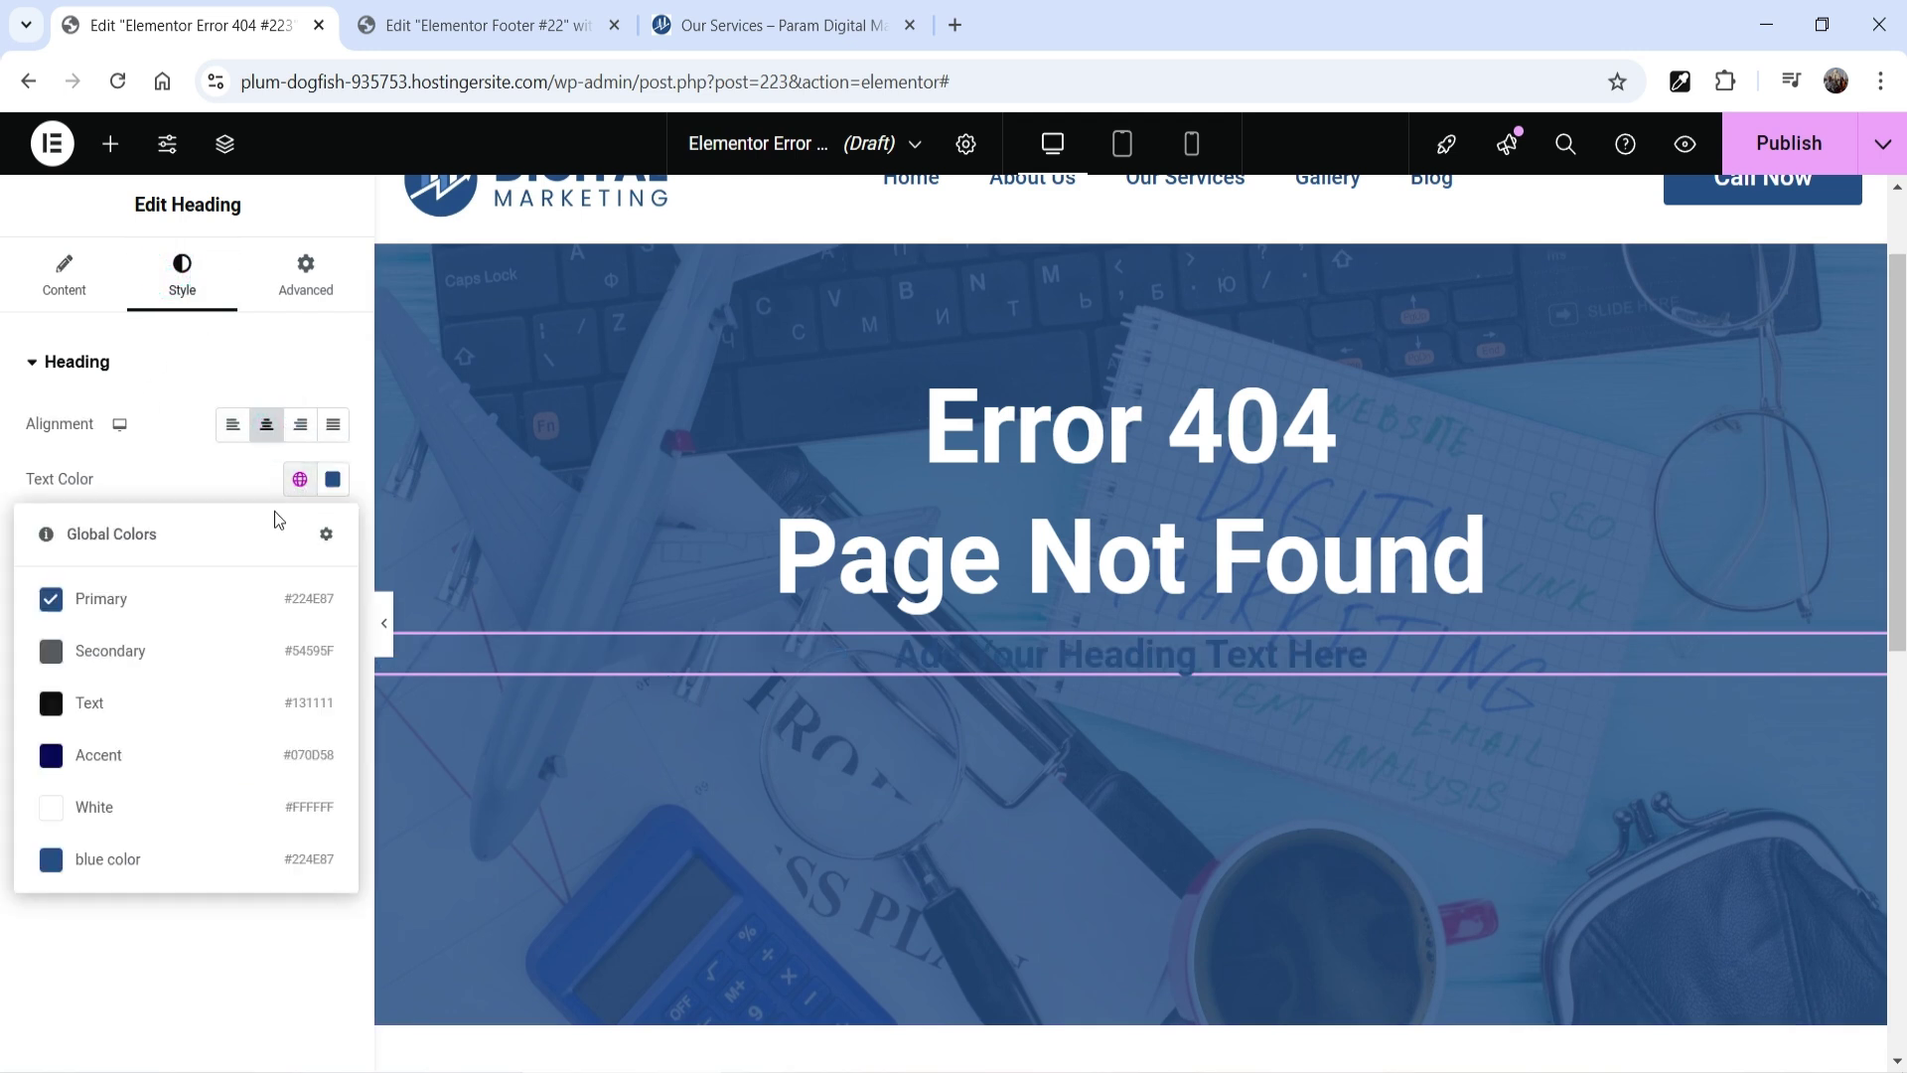
left_click(170, 816)
left_click(64, 273)
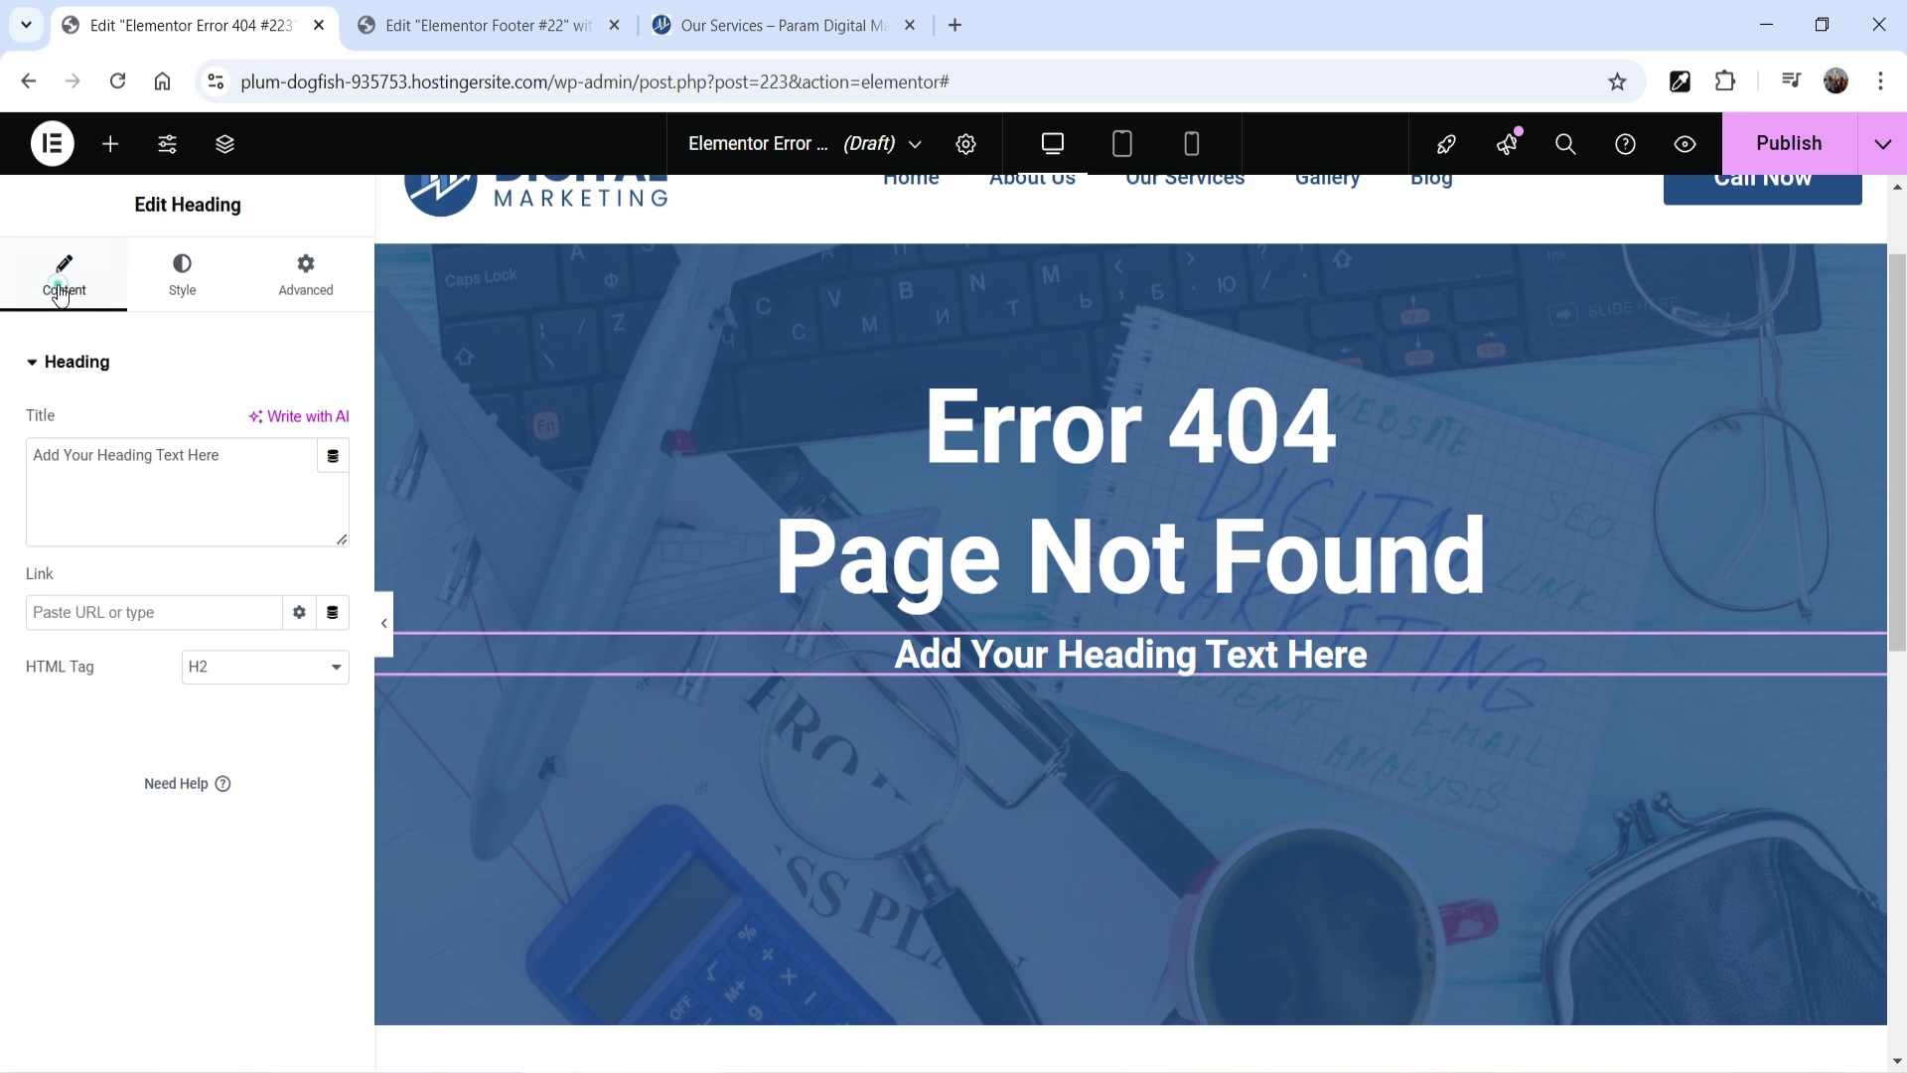
triple_click(230, 466)
type("The page you")
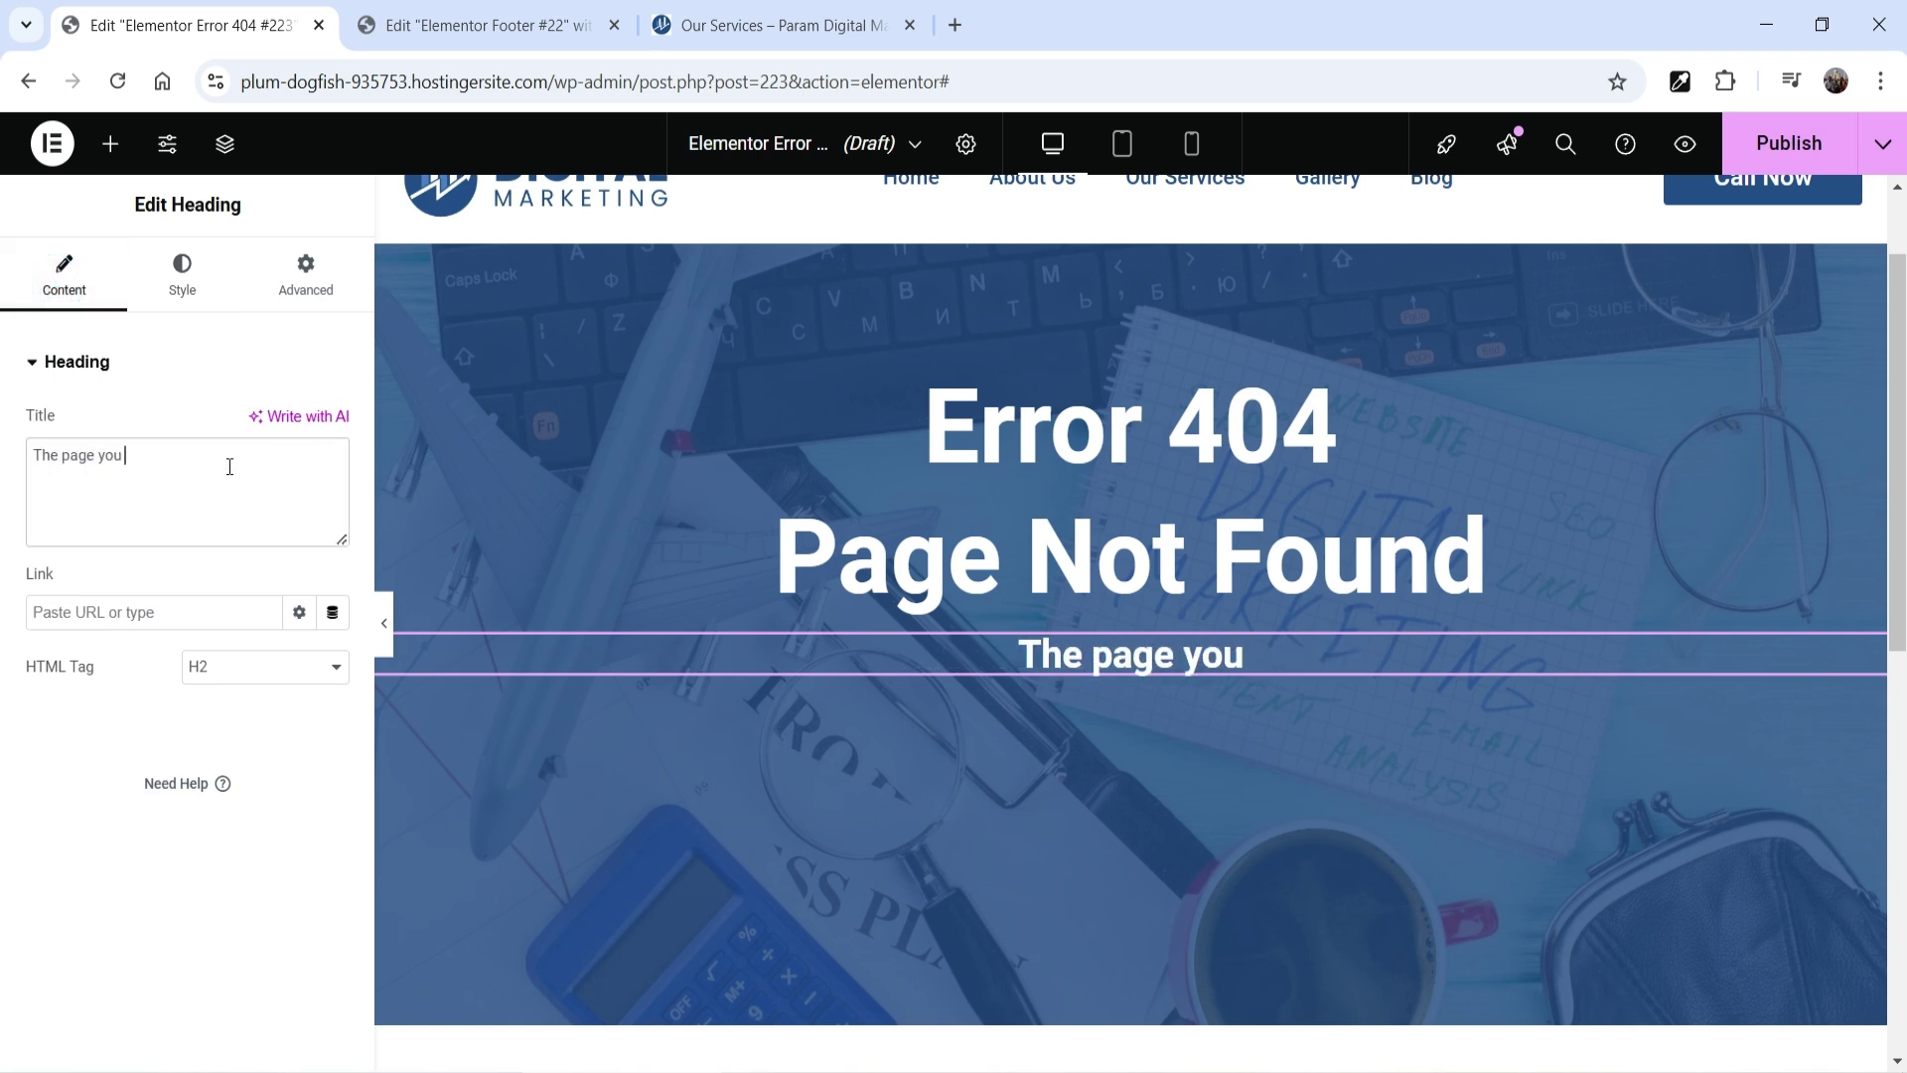
type(" are looking for")
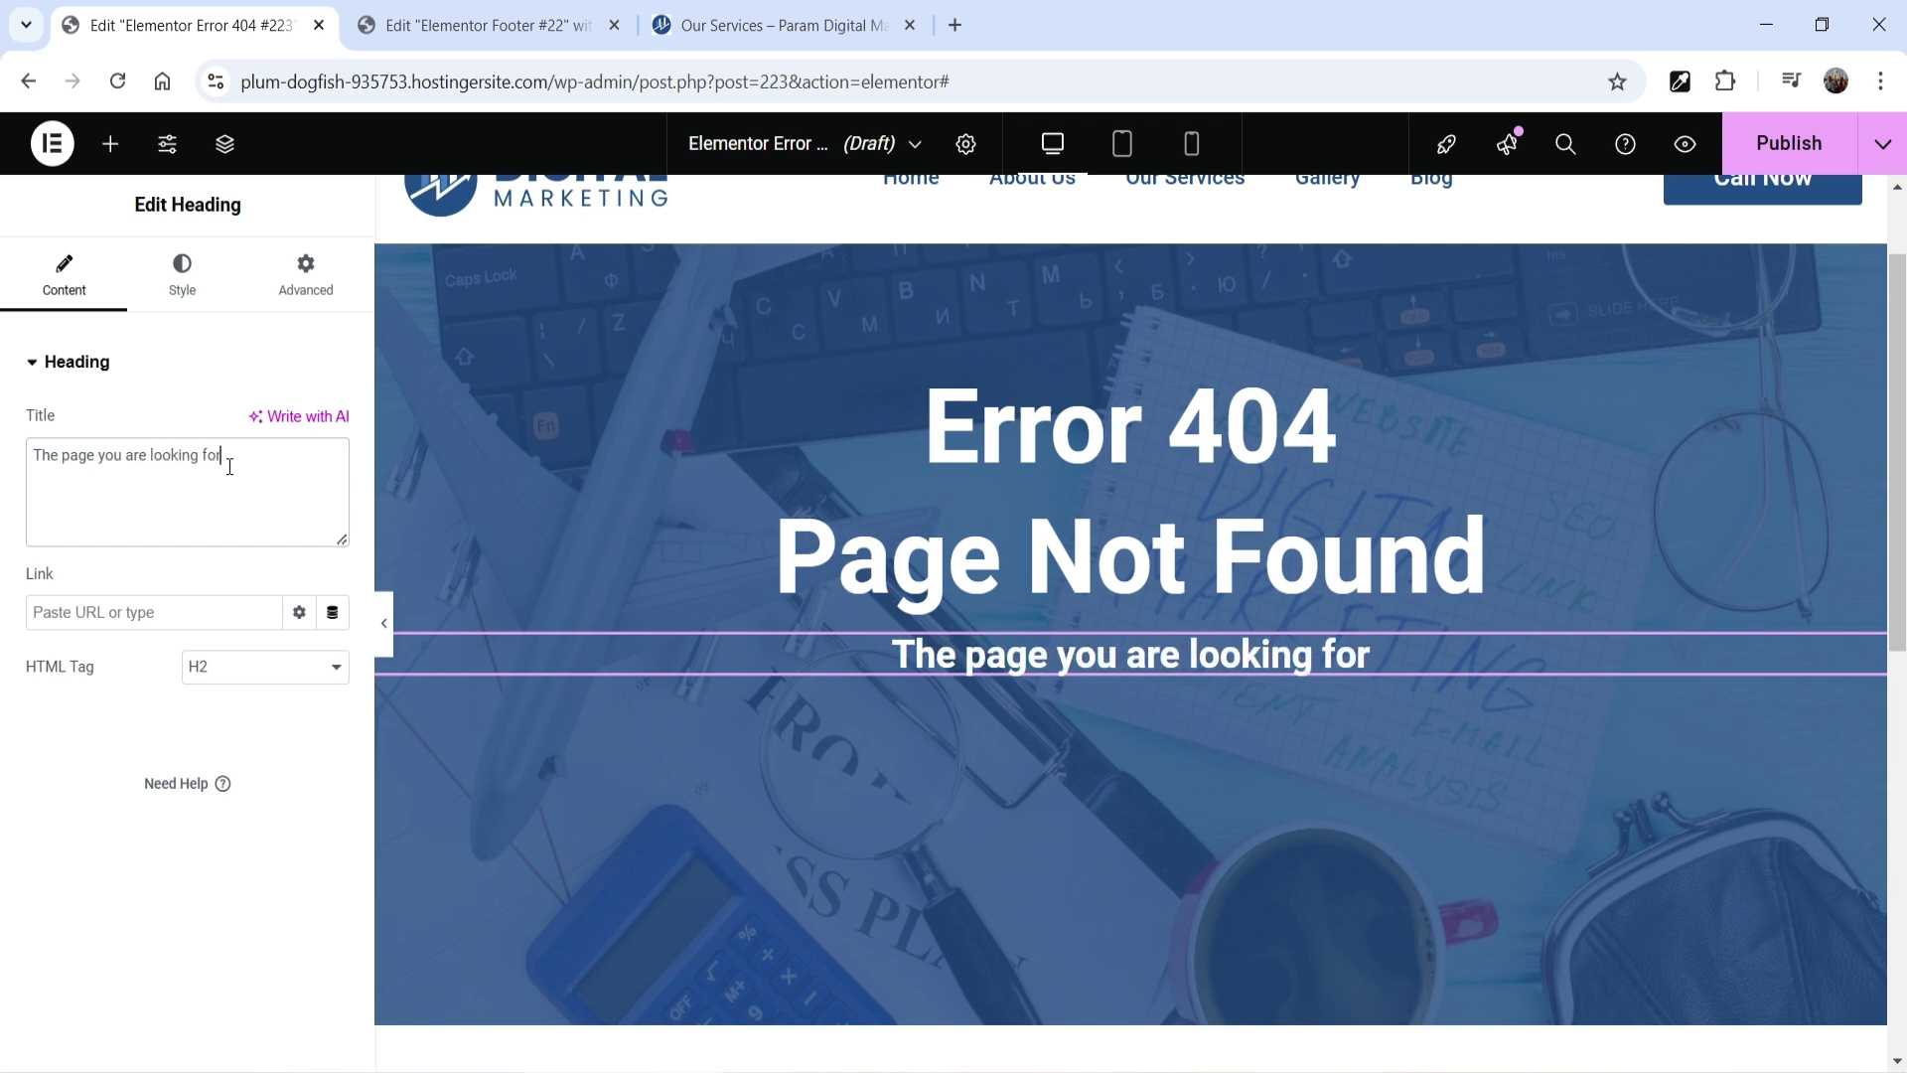
type(" is not av")
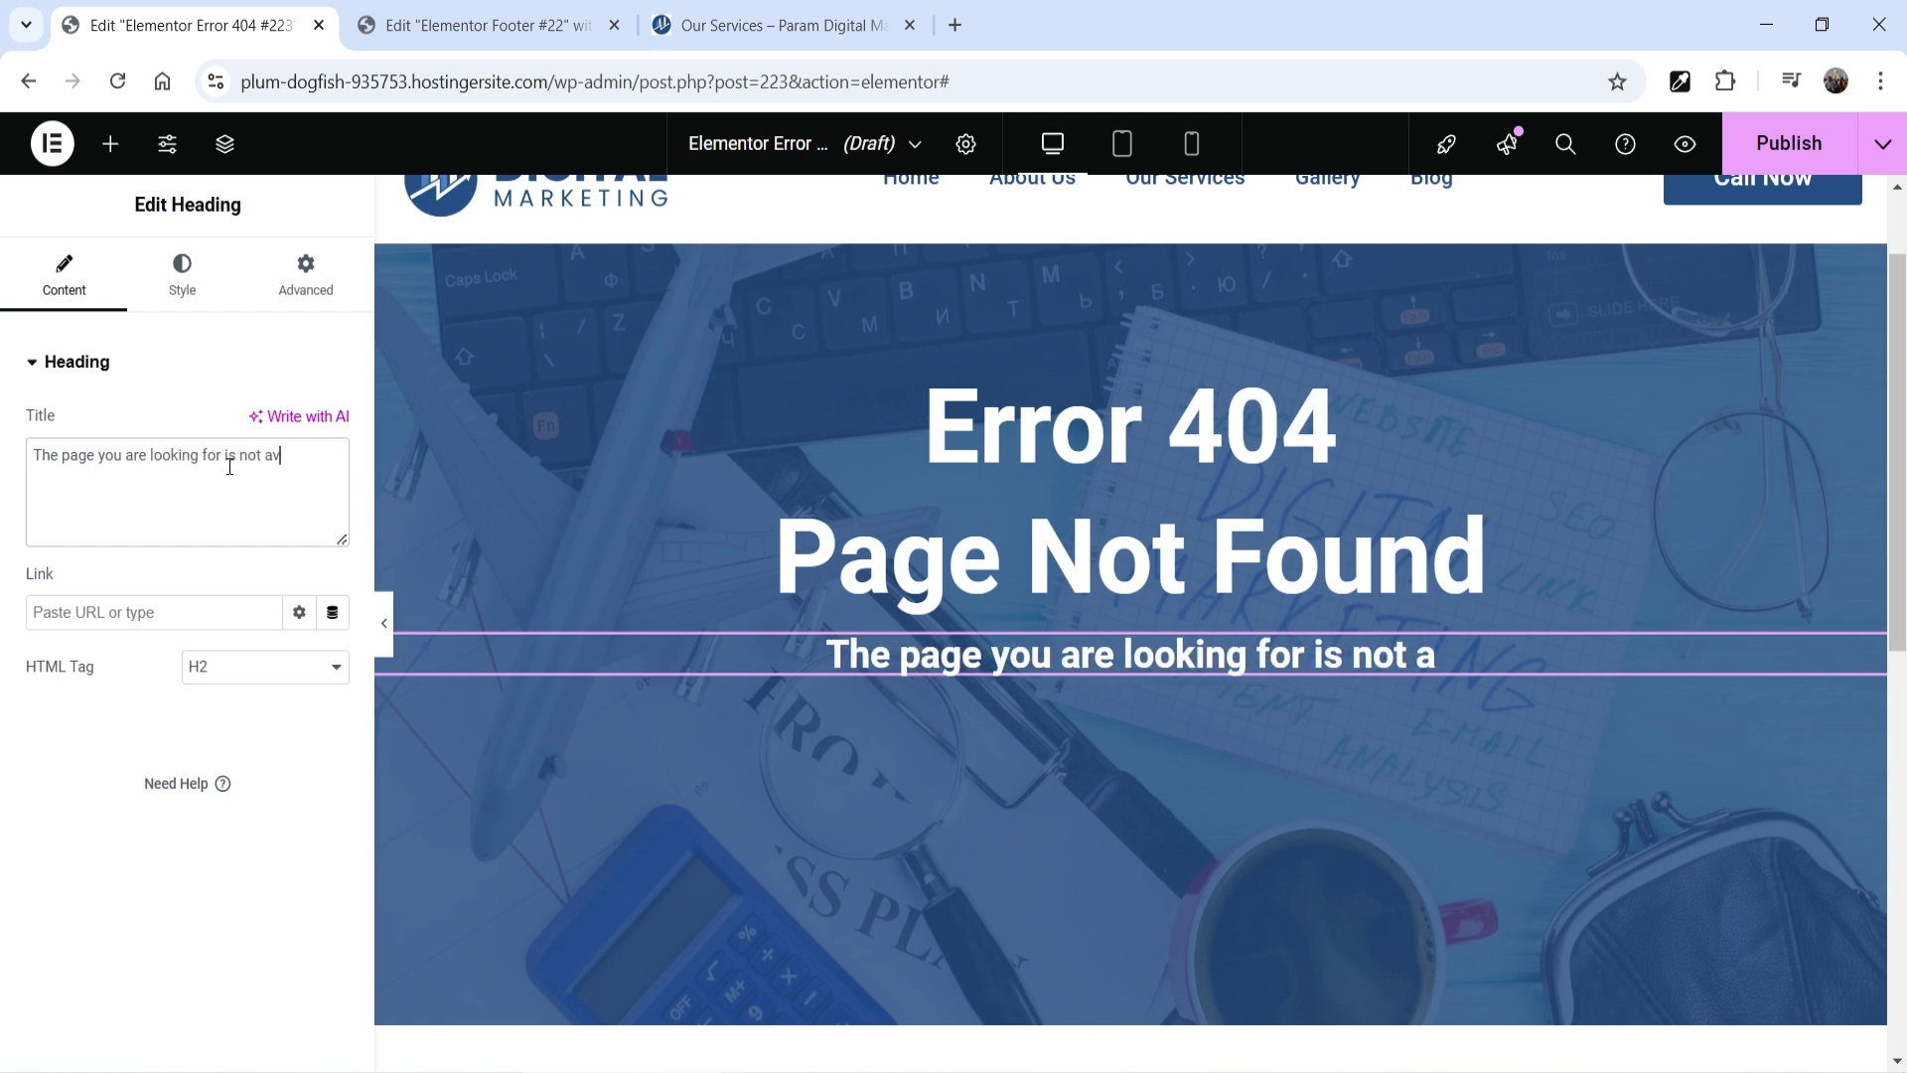
type("ailable on ")
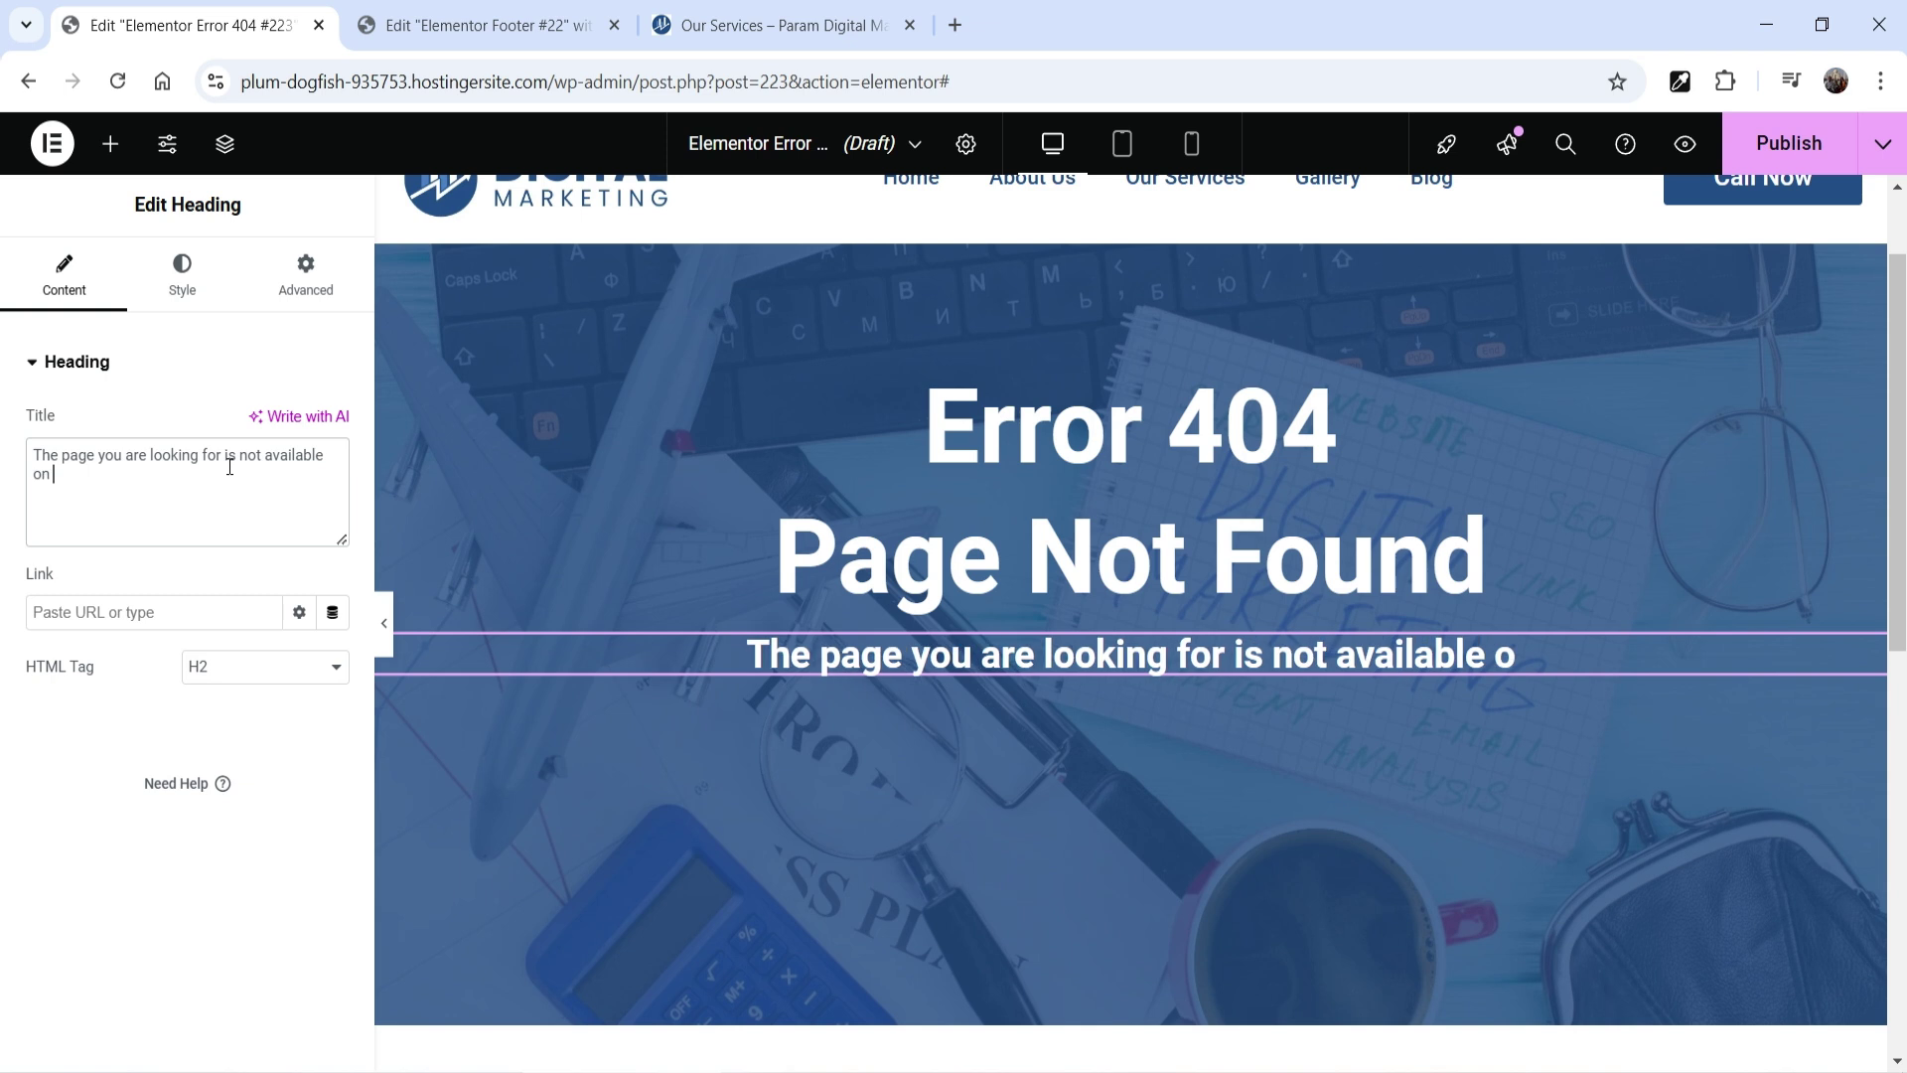
type("the website")
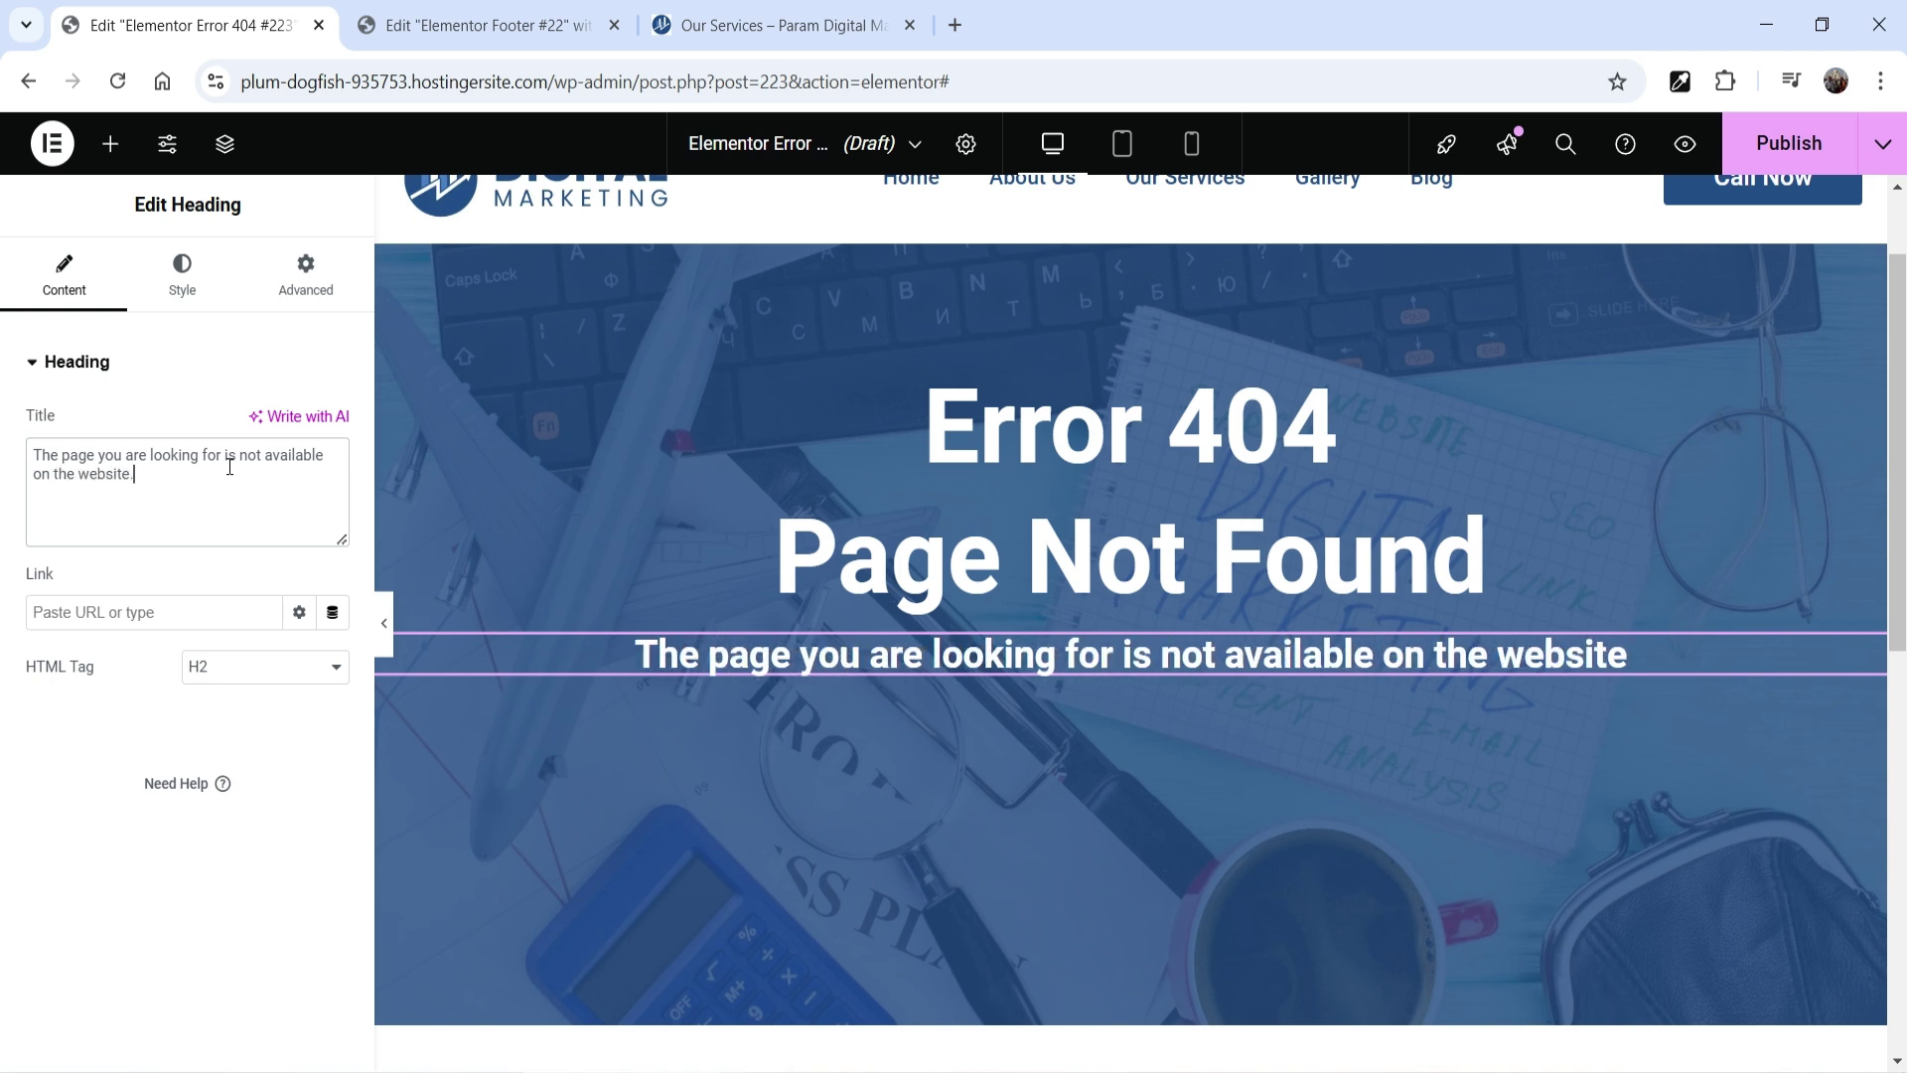
type(".")
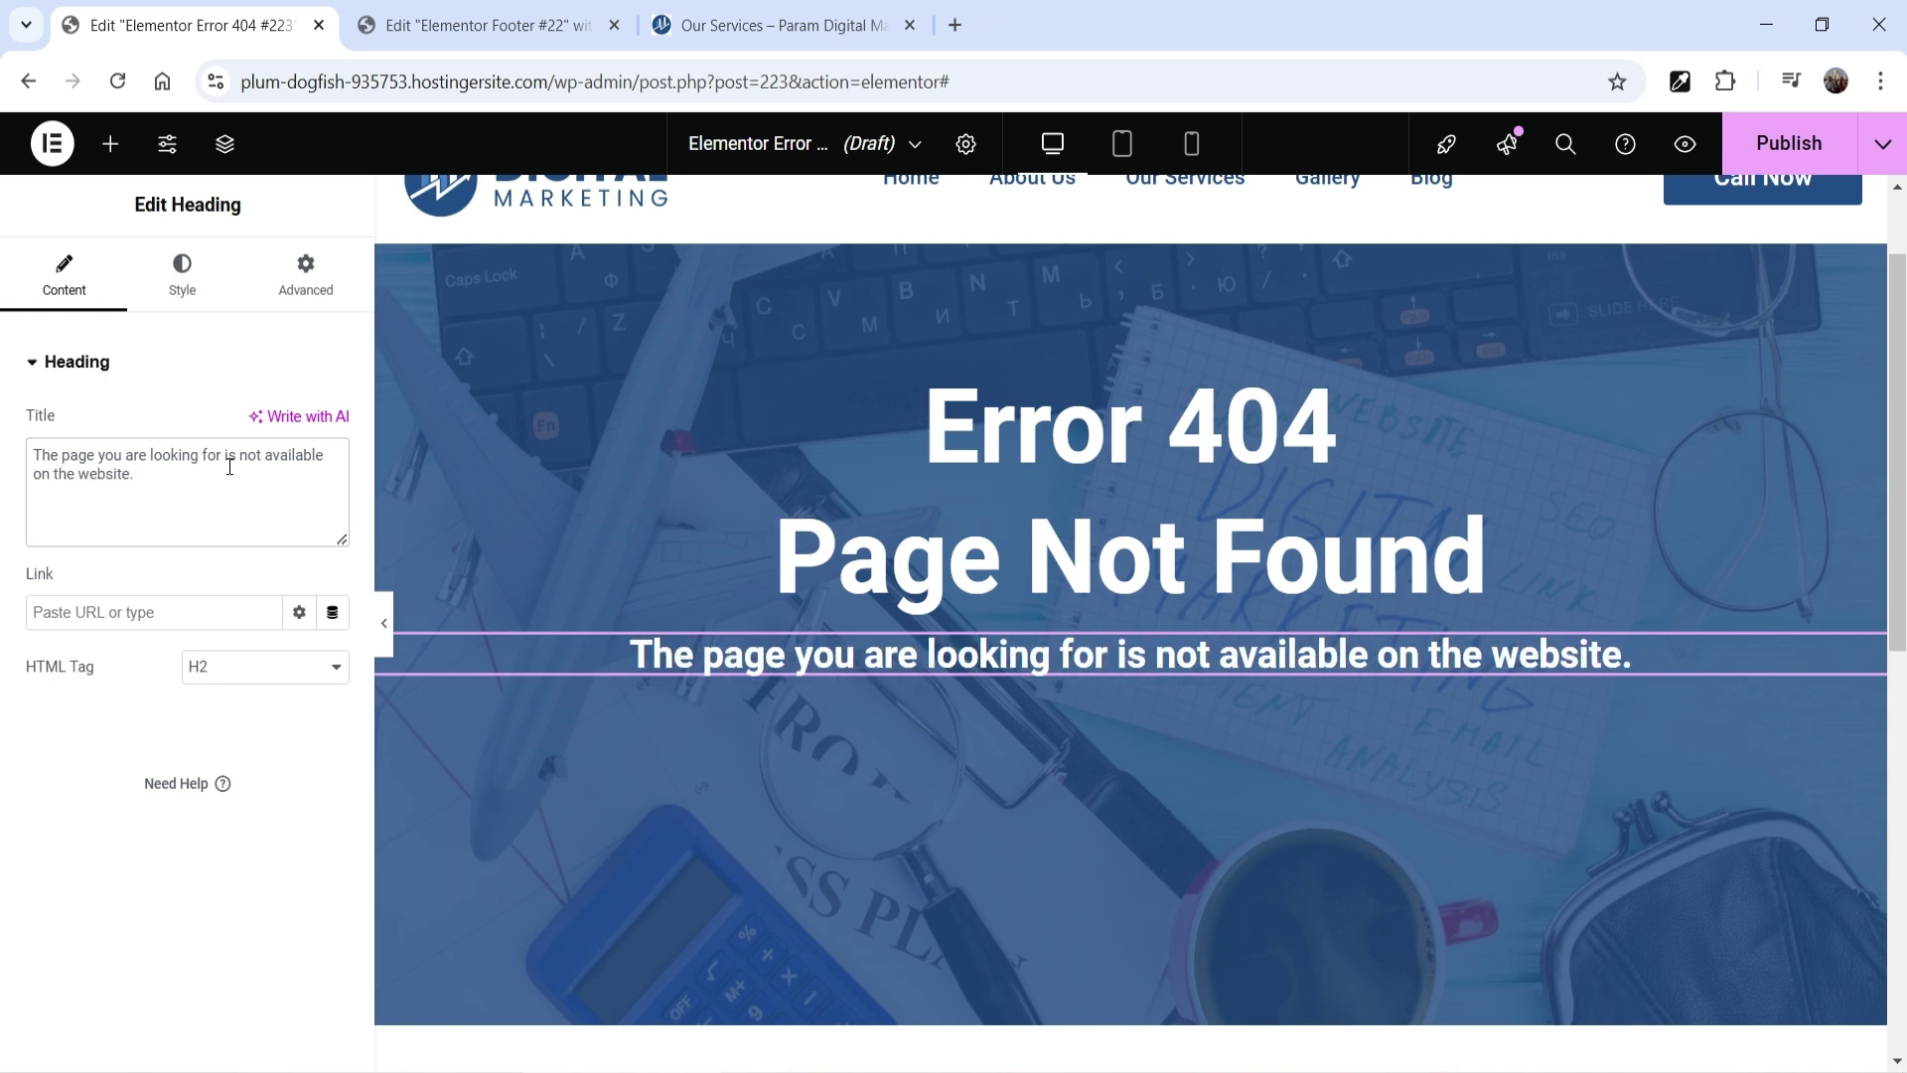
Set the subtitle's font weight to 400 (Normal).
left_click(187, 303)
left_click(329, 536)
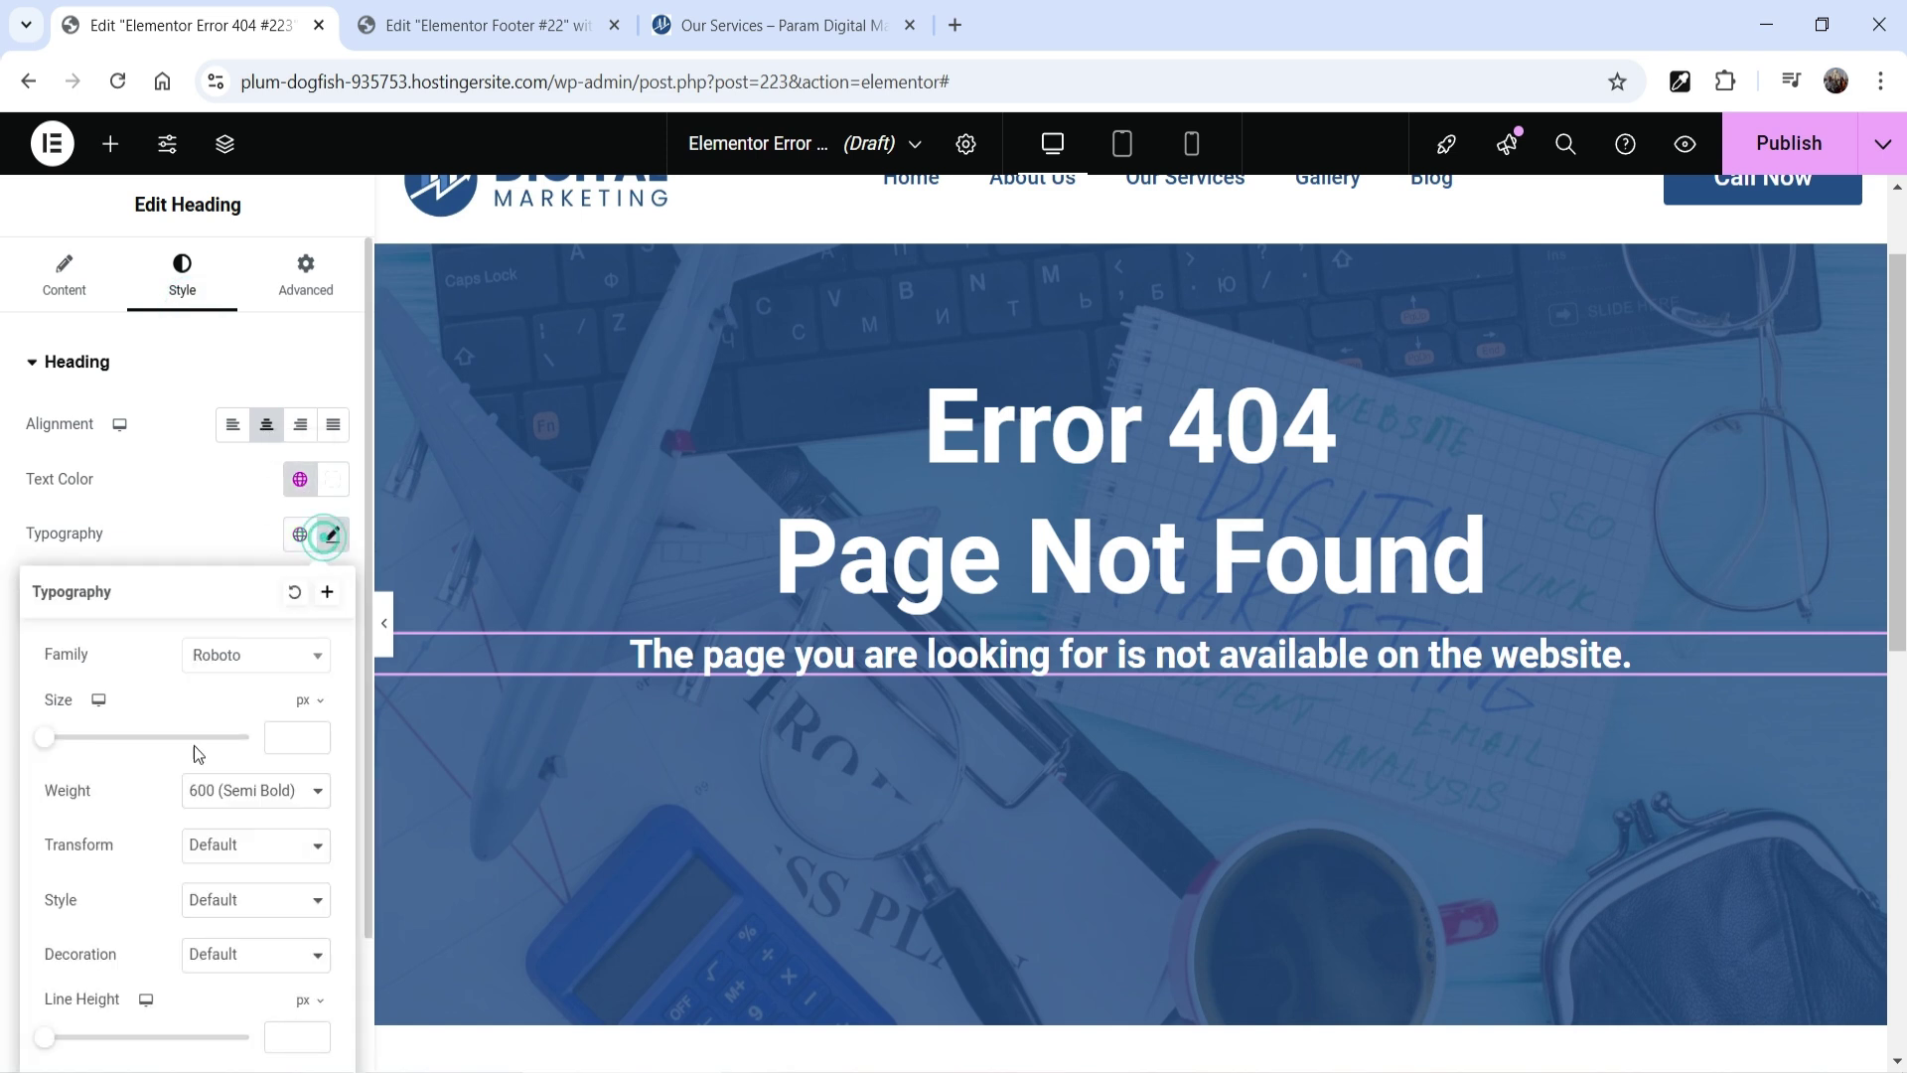
left_click(249, 798)
left_click(219, 523)
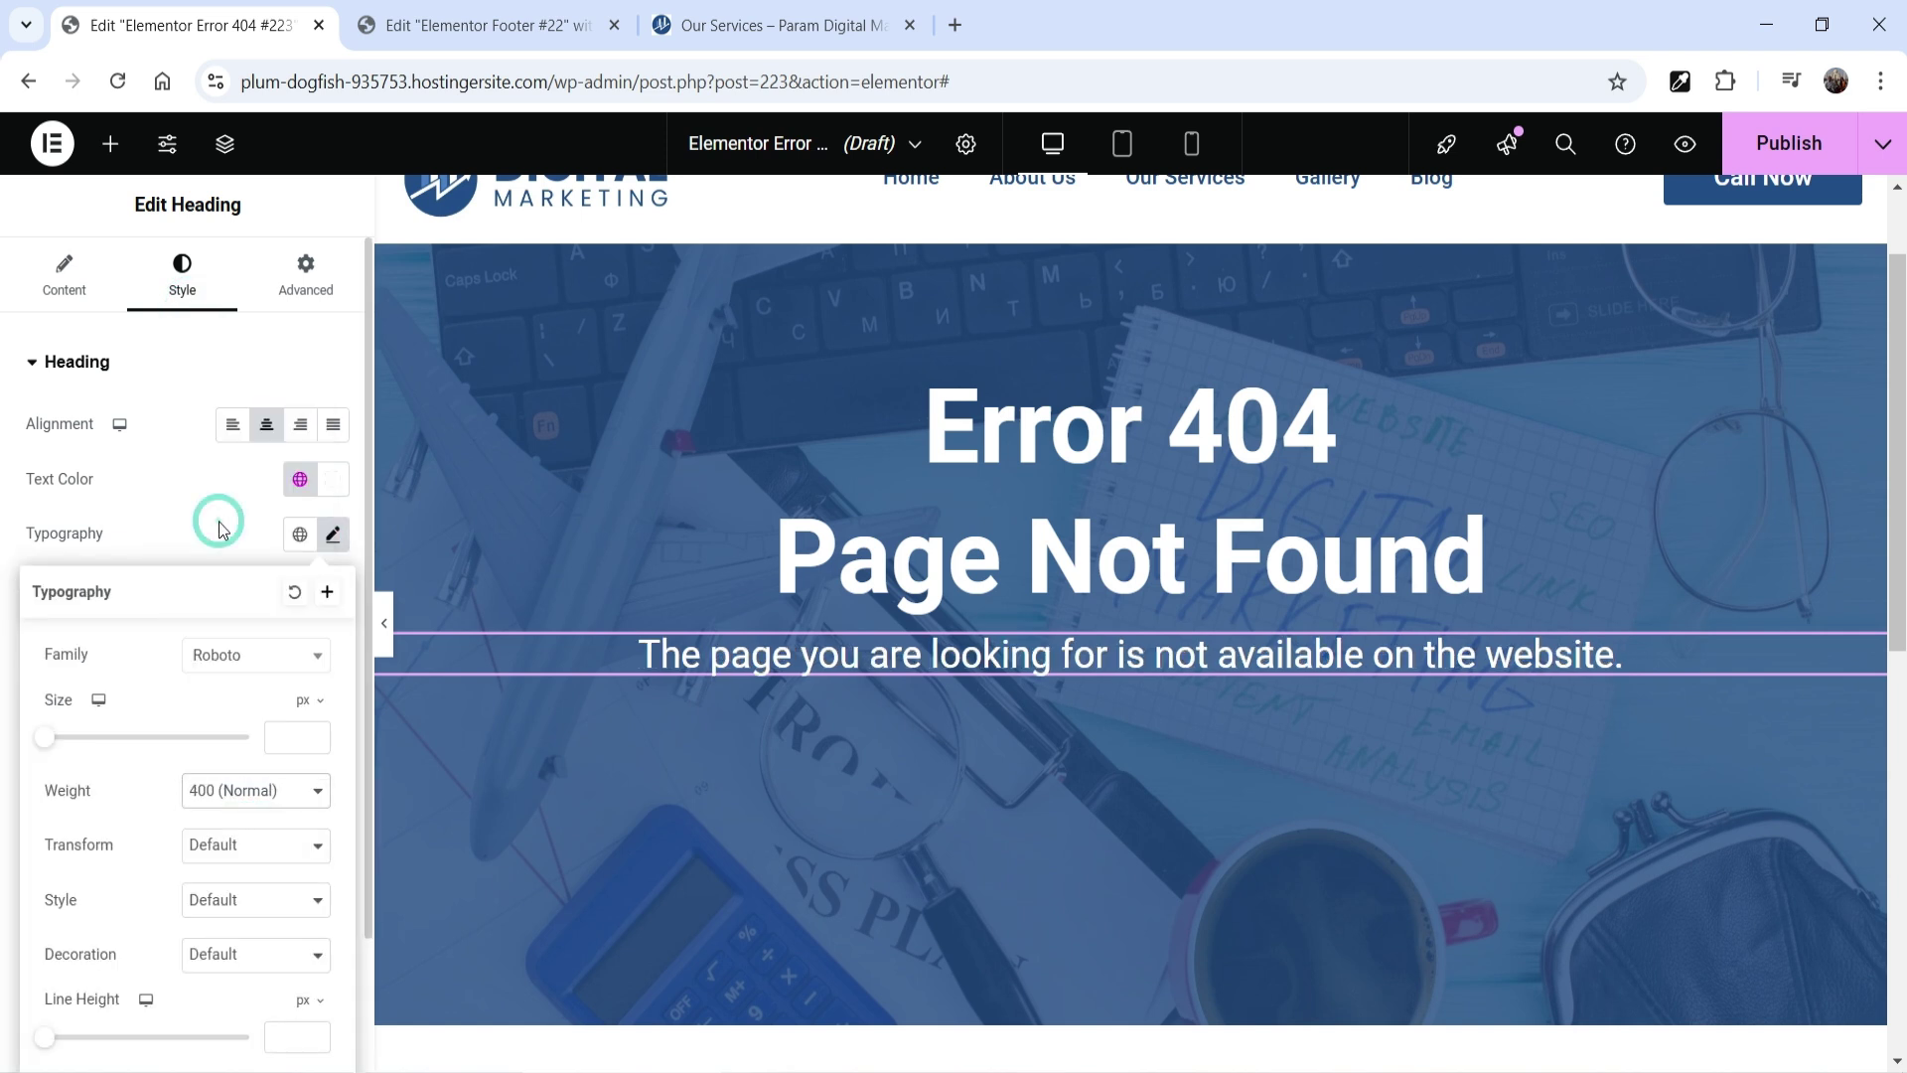
left_click(179, 516)
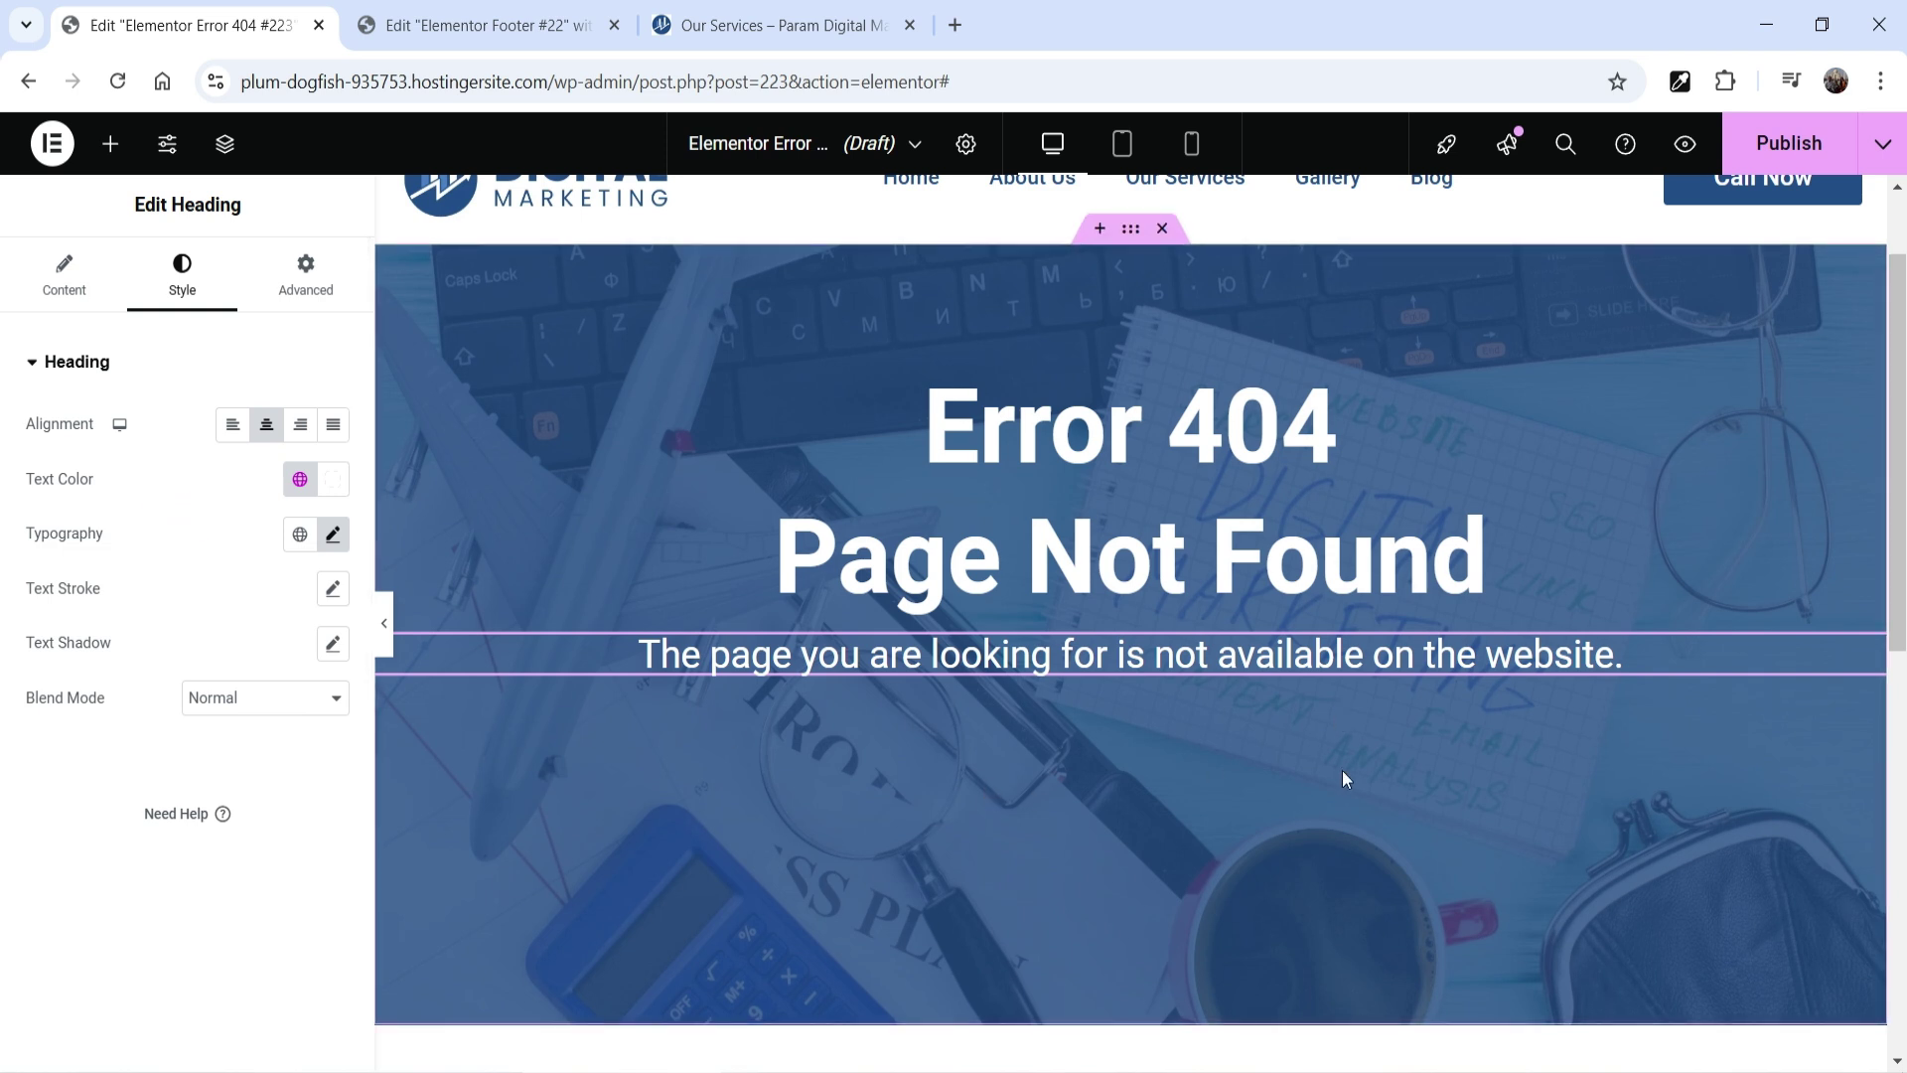
Drag a Search widget from the widget panel to sit under the subtitle.
left_click(109, 144)
type("a")
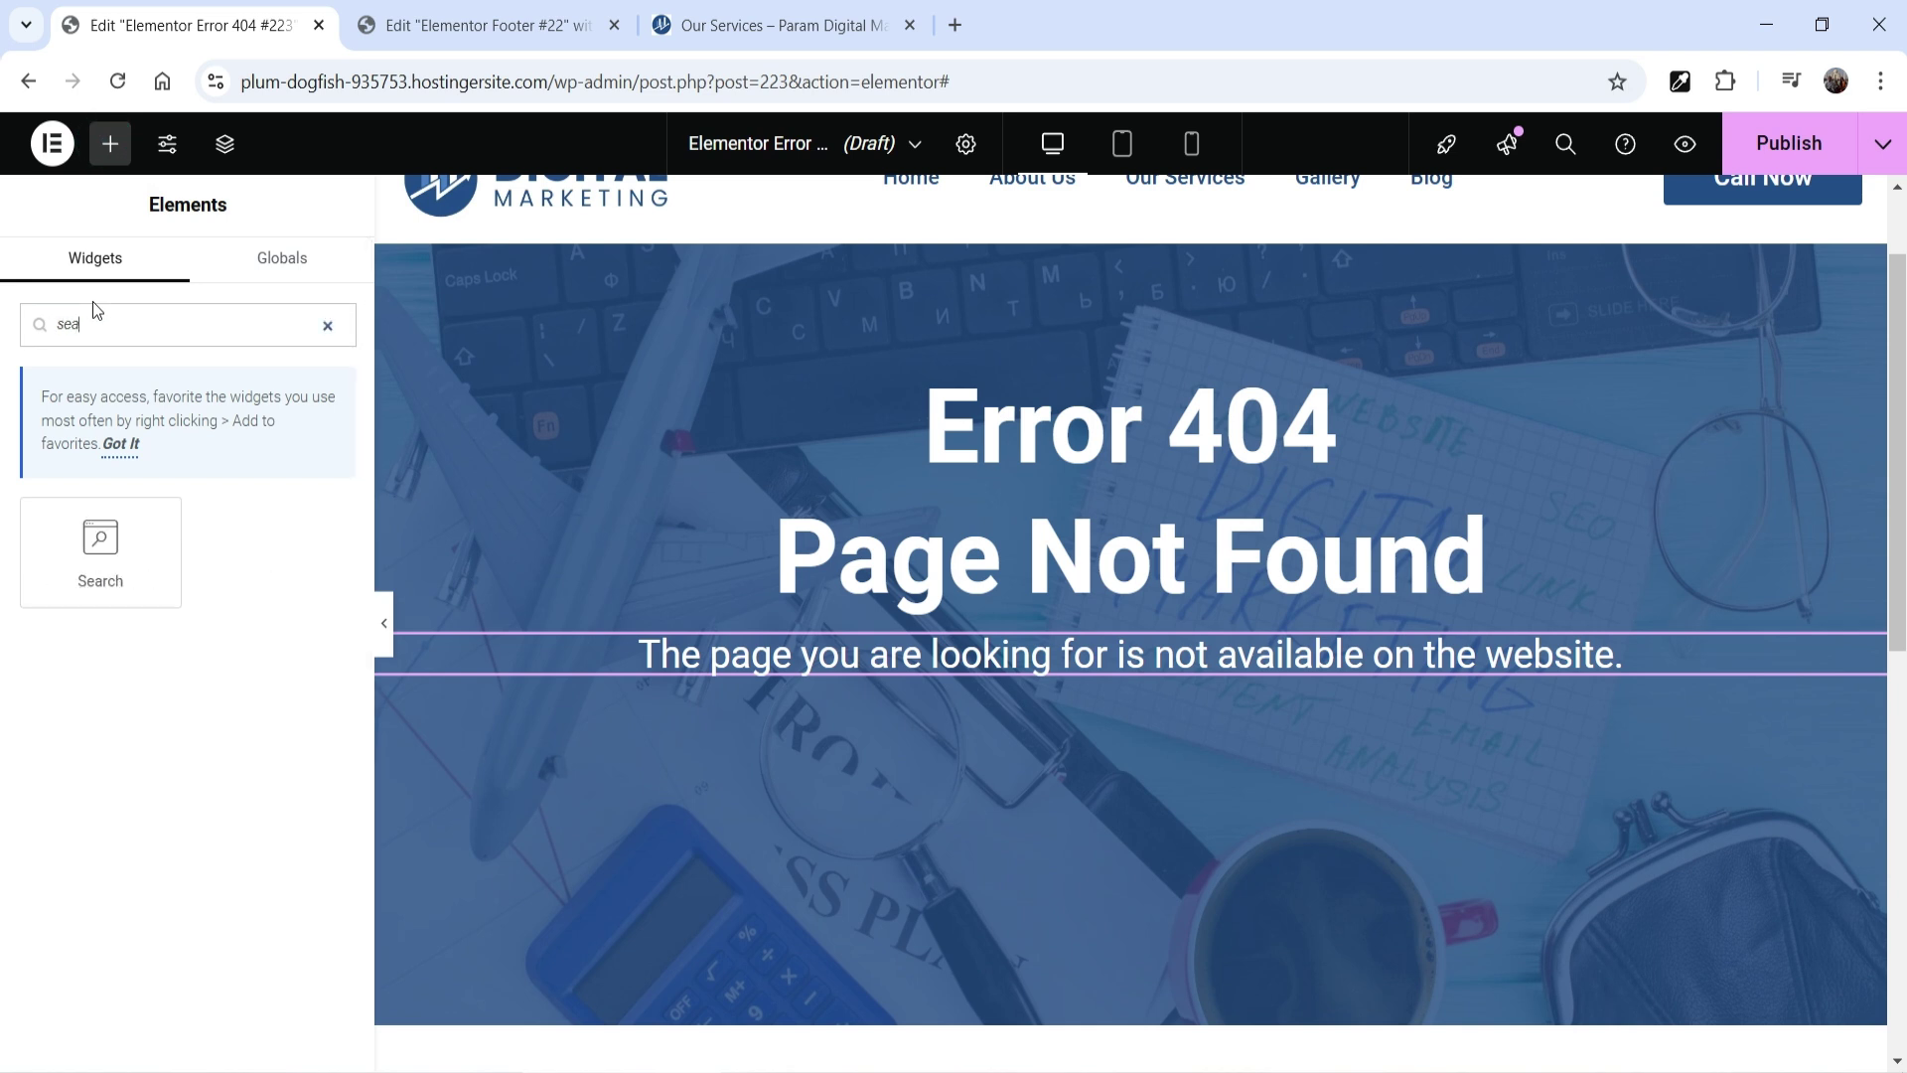
left_click_drag(89, 539, 1234, 715)
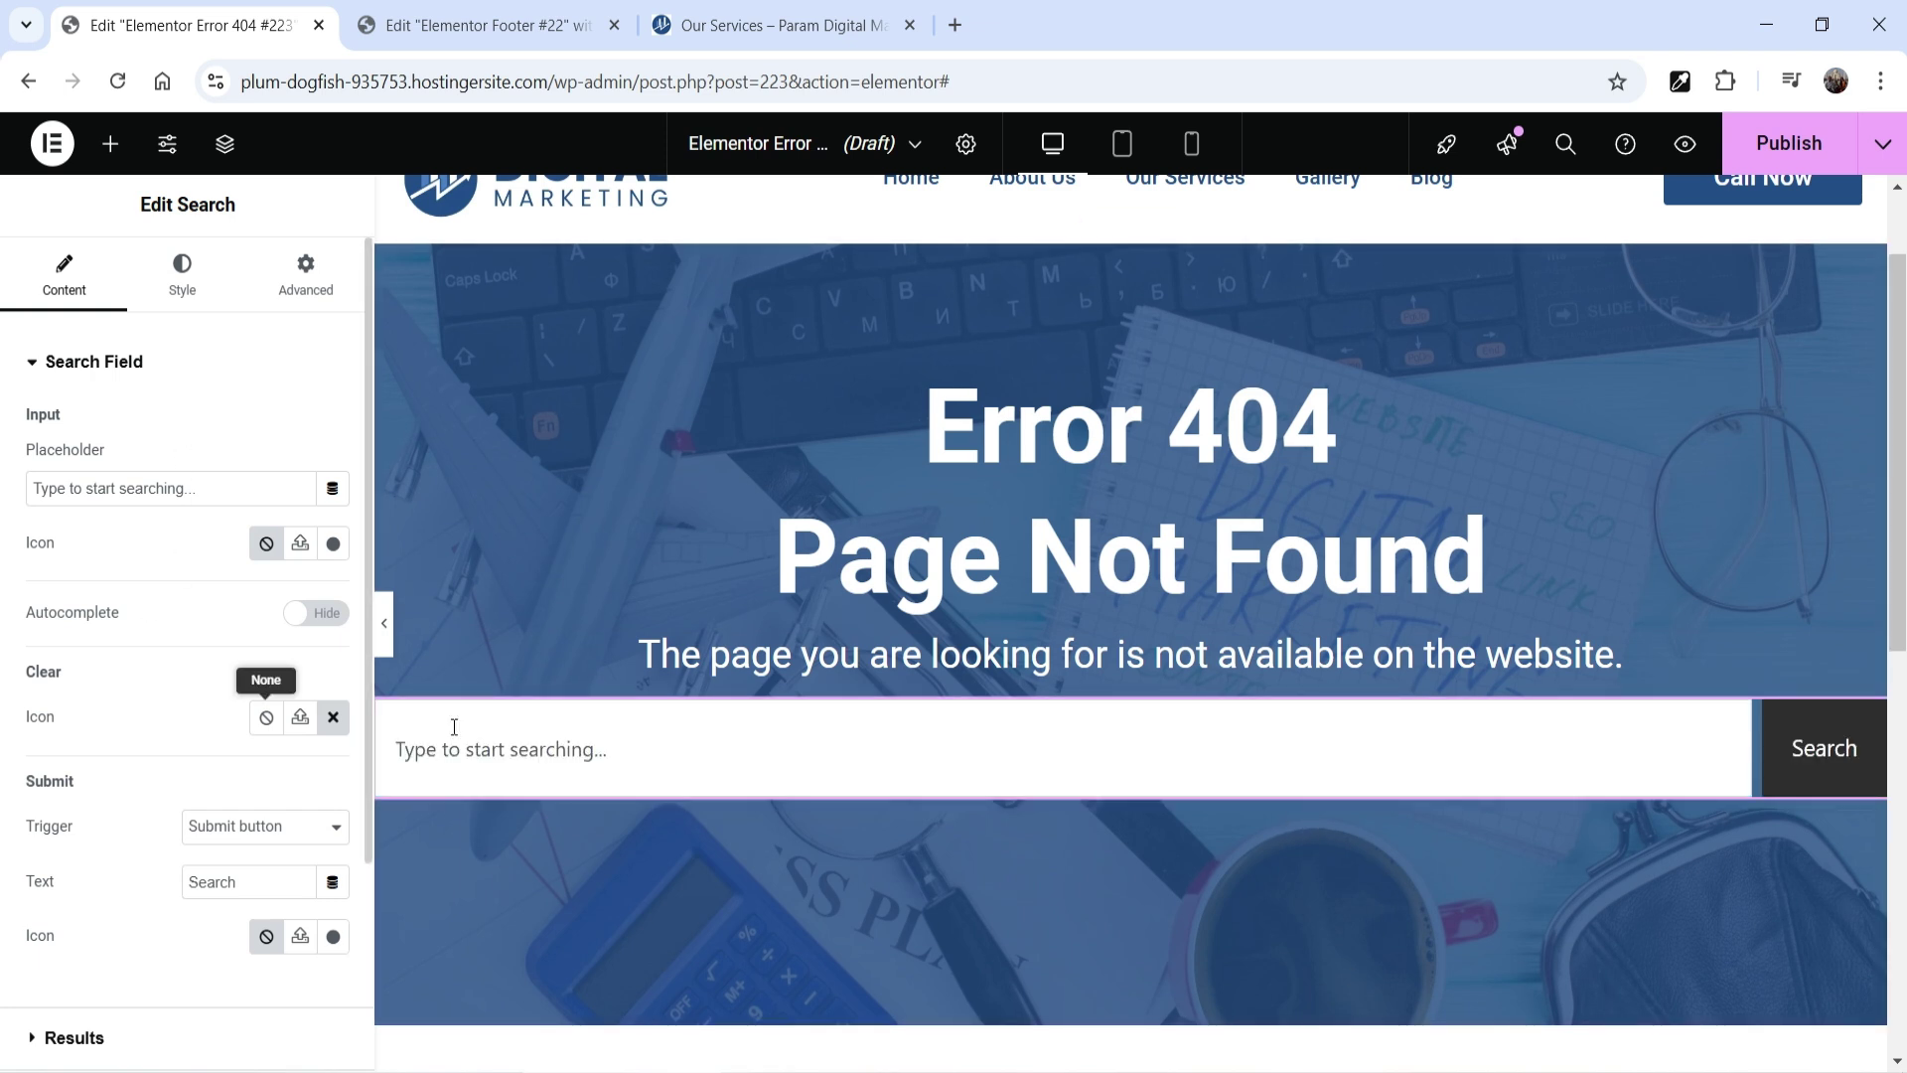
scroll(1380, 732, "down", 4)
scroll(1380, 732, "up", 3)
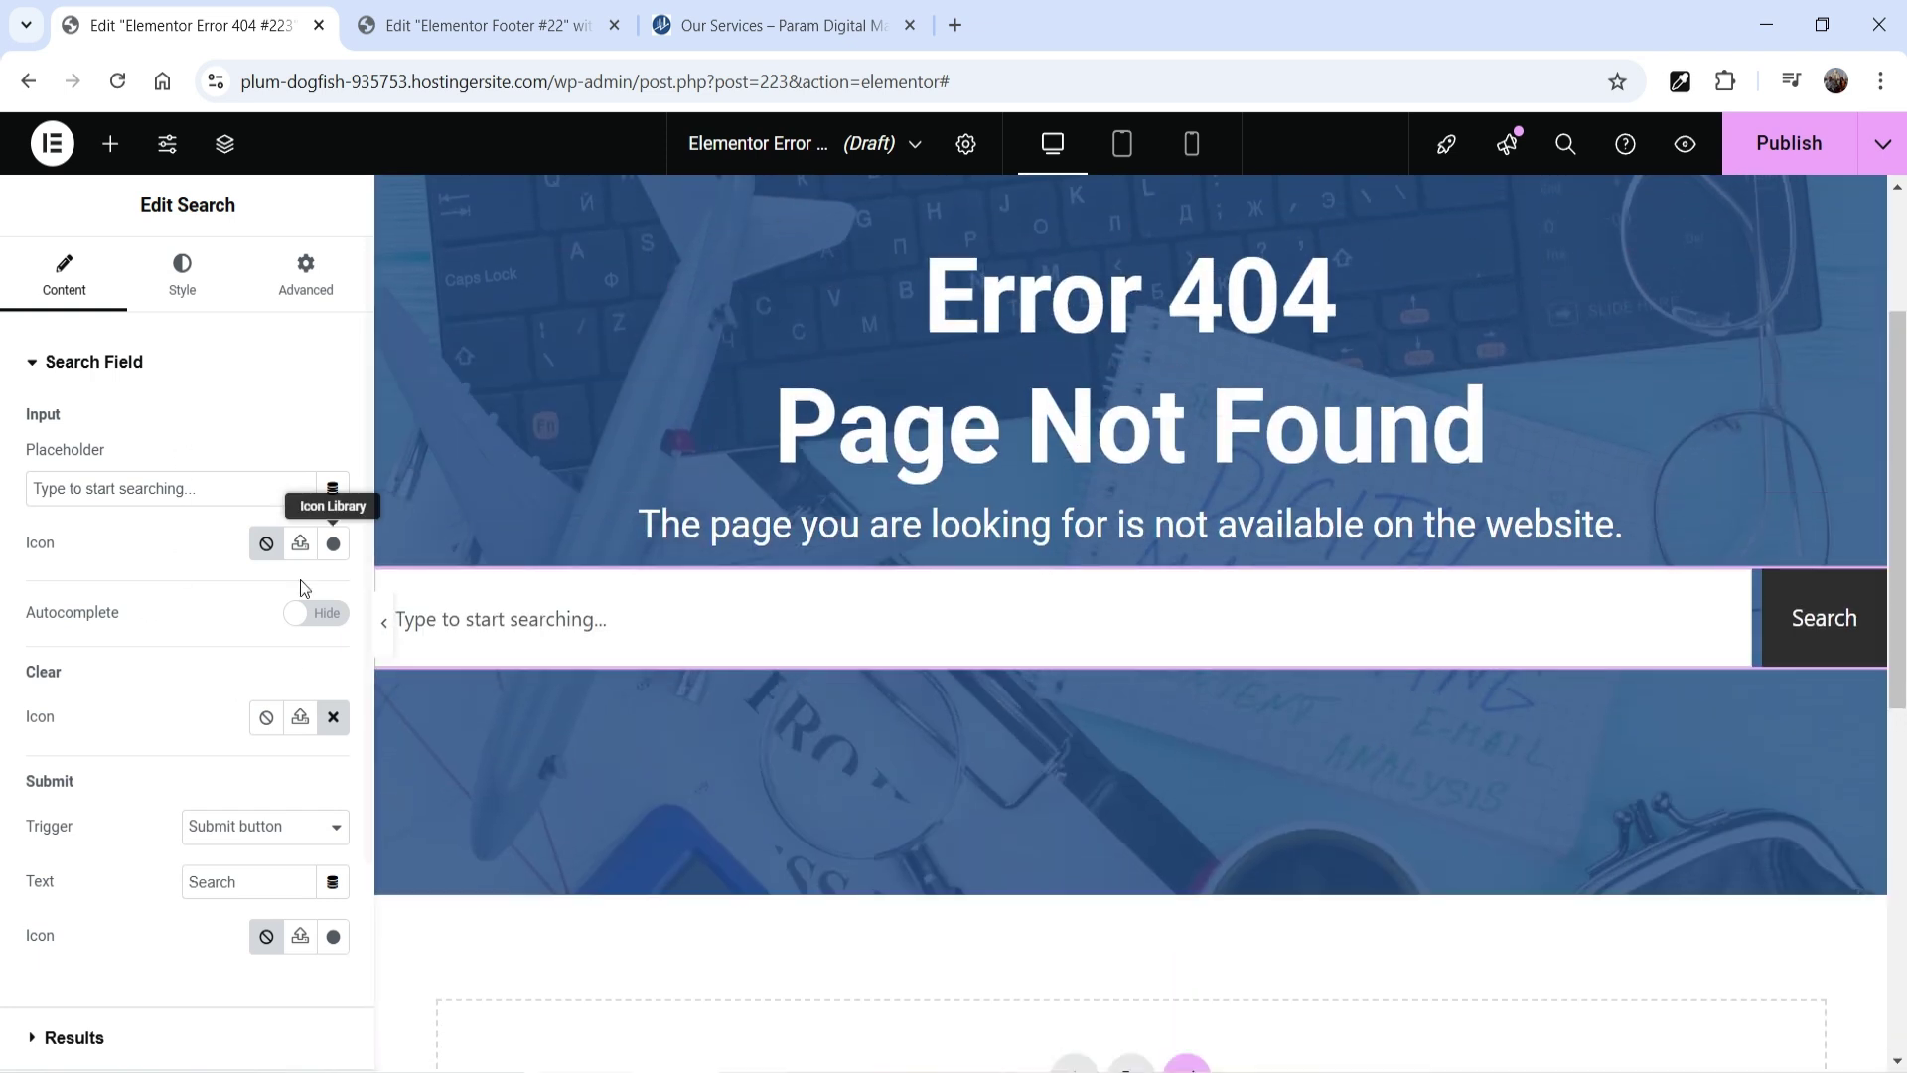
left_click(292, 295)
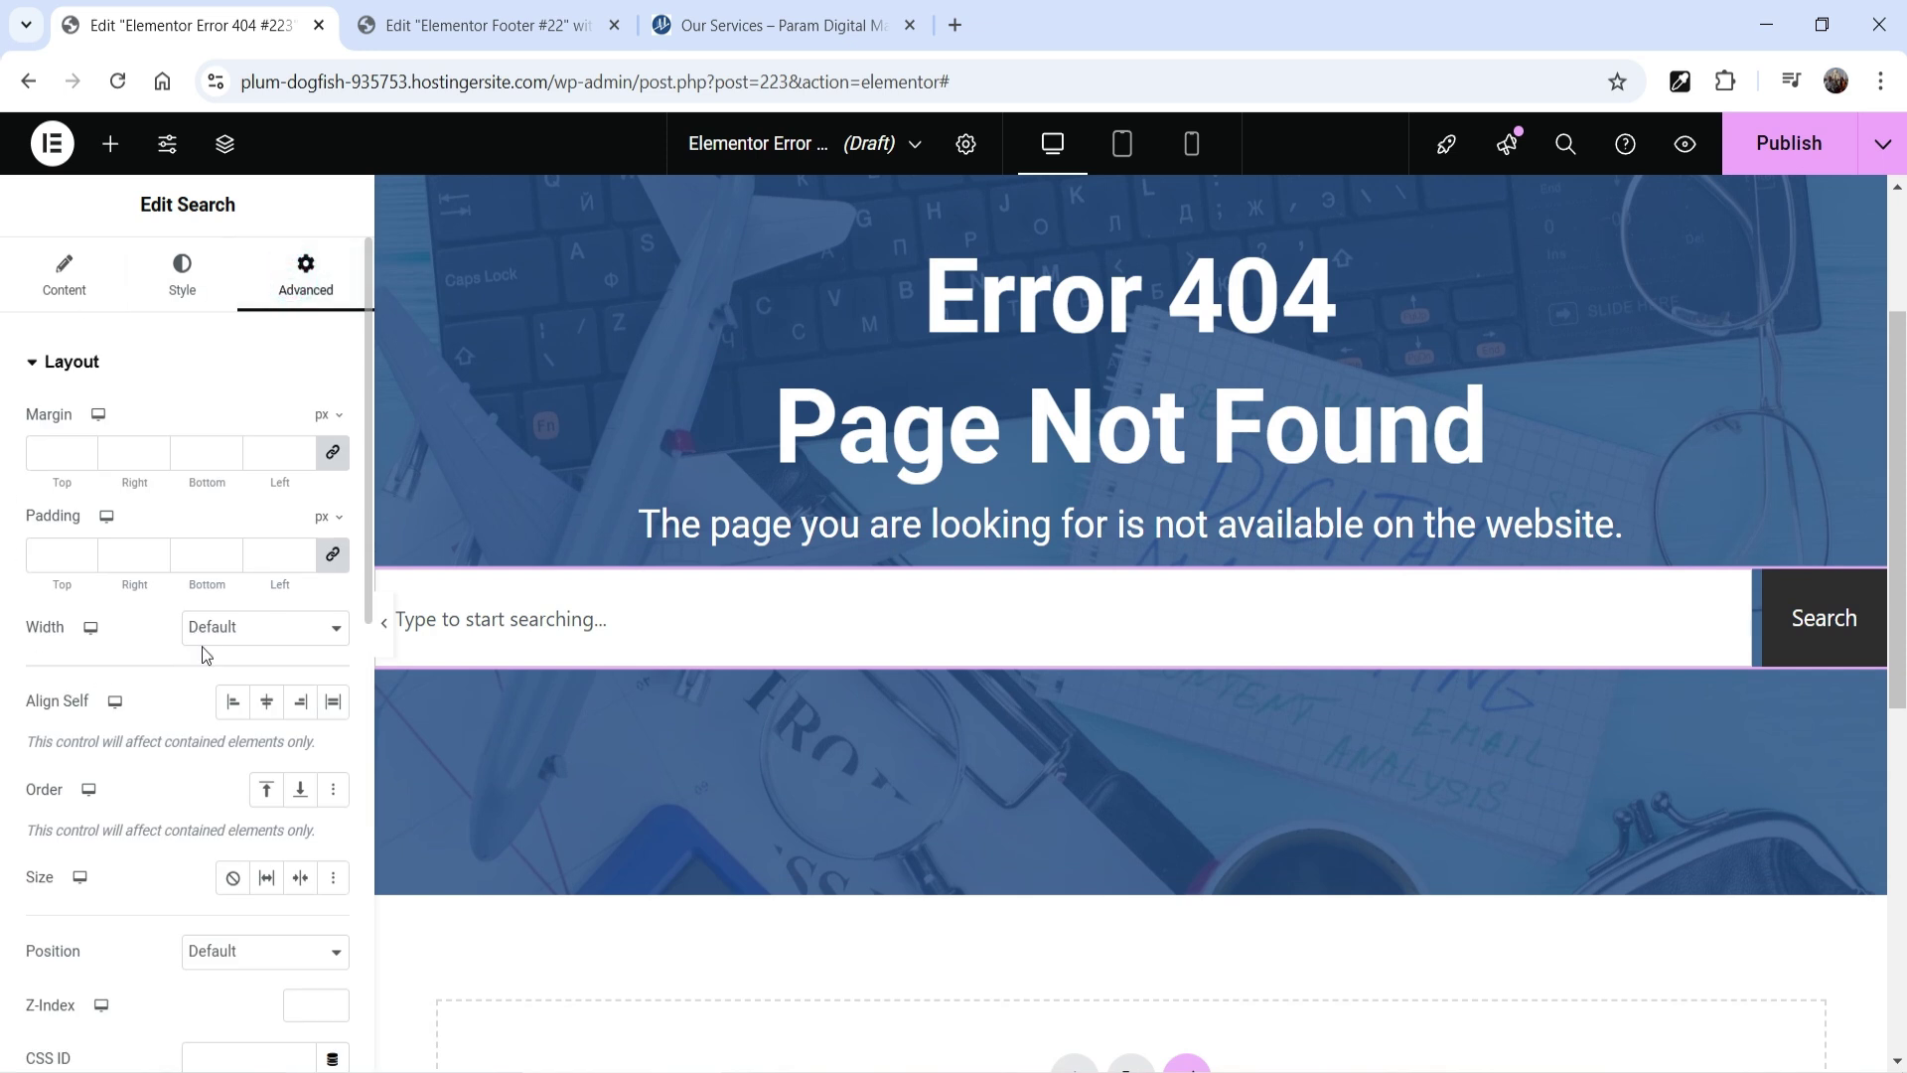
Give the search bar a custom width of 50% and align it to the centre.
left_click(264, 643)
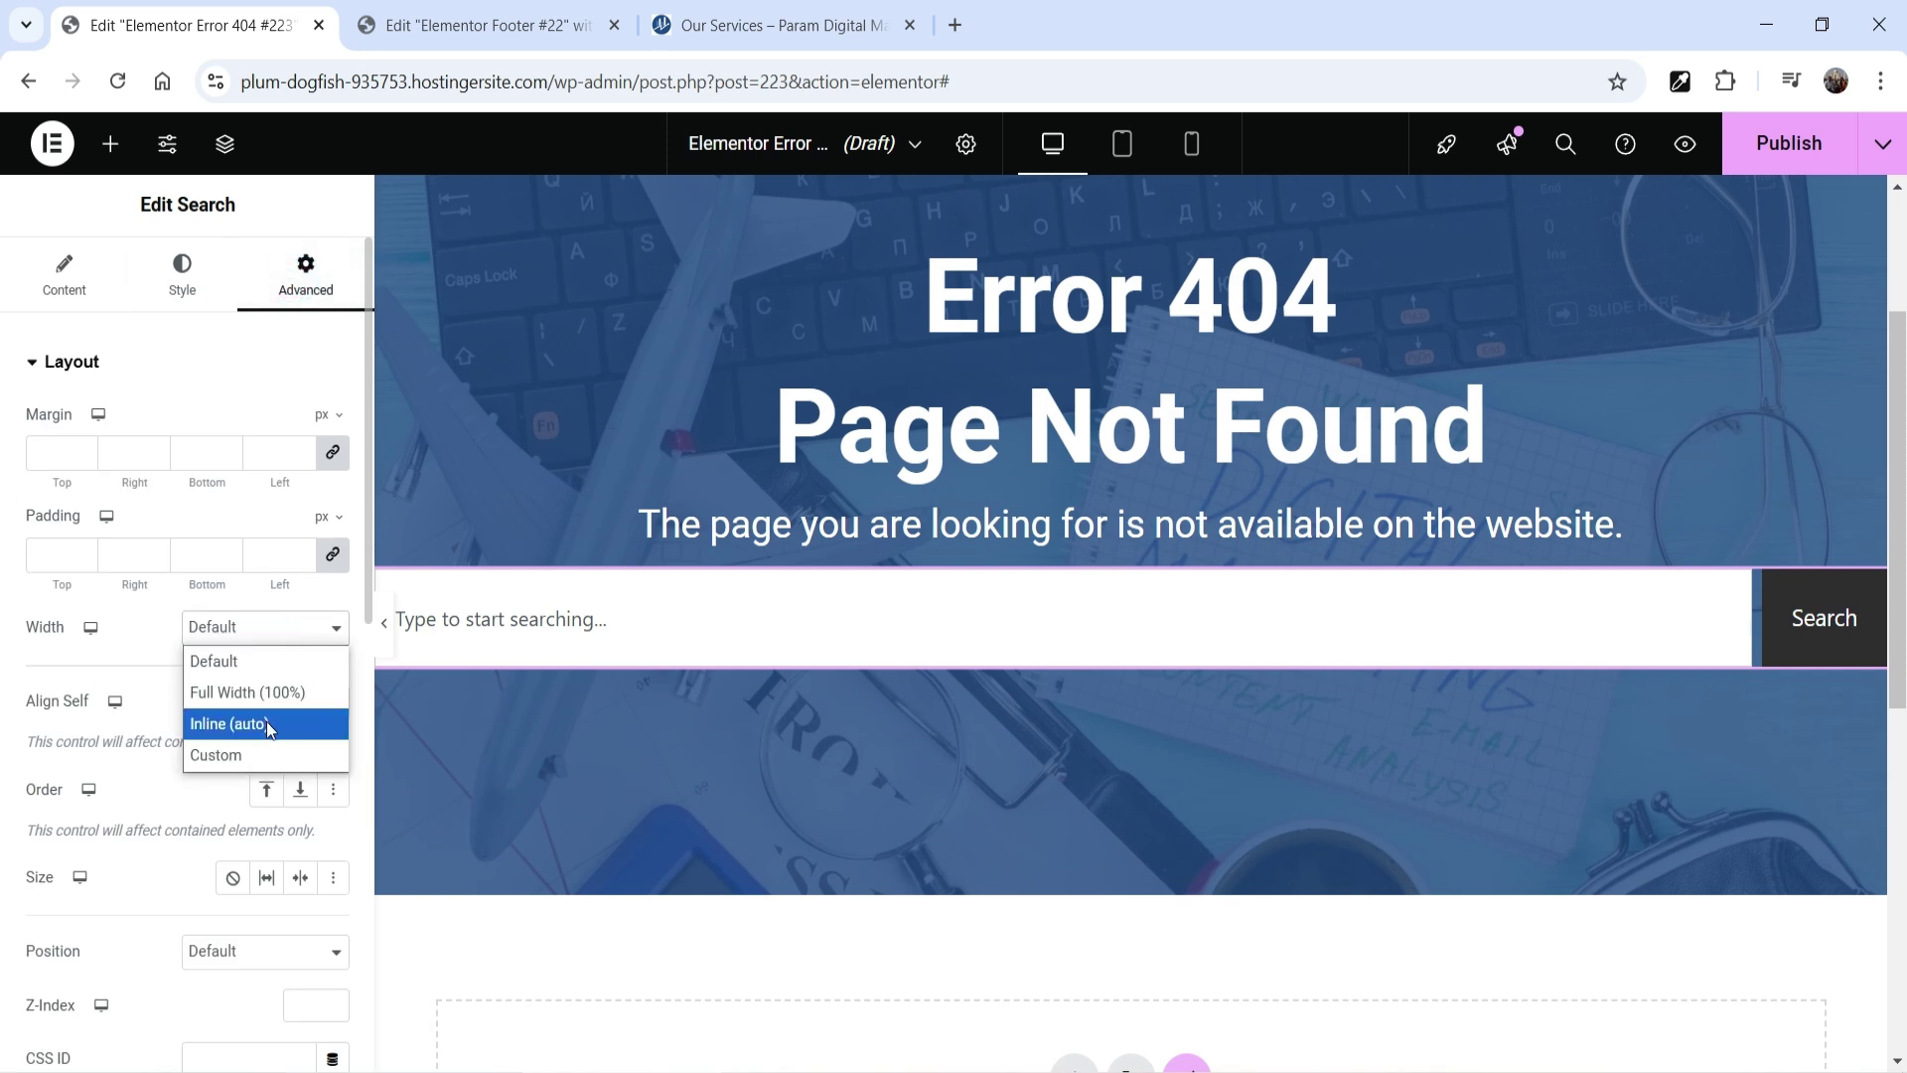
left_click(268, 756)
left_click(298, 710)
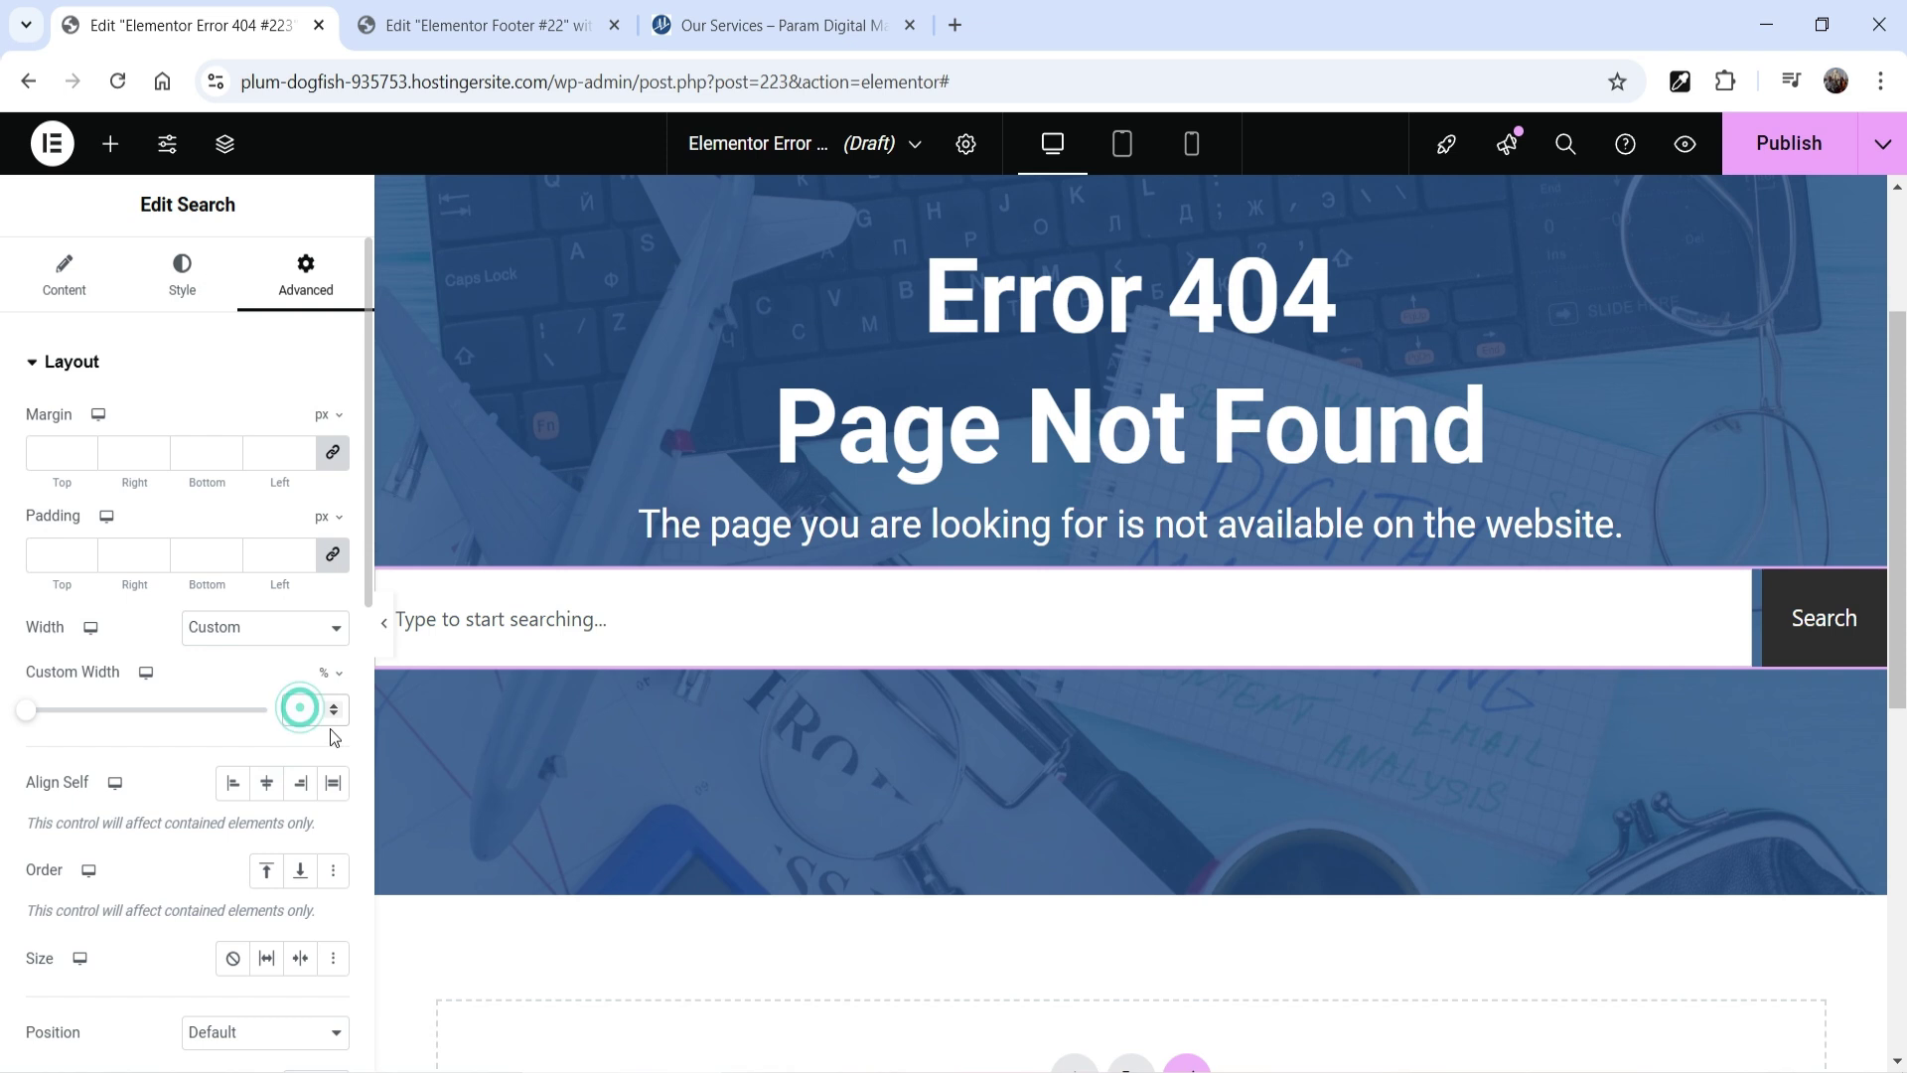
type("50")
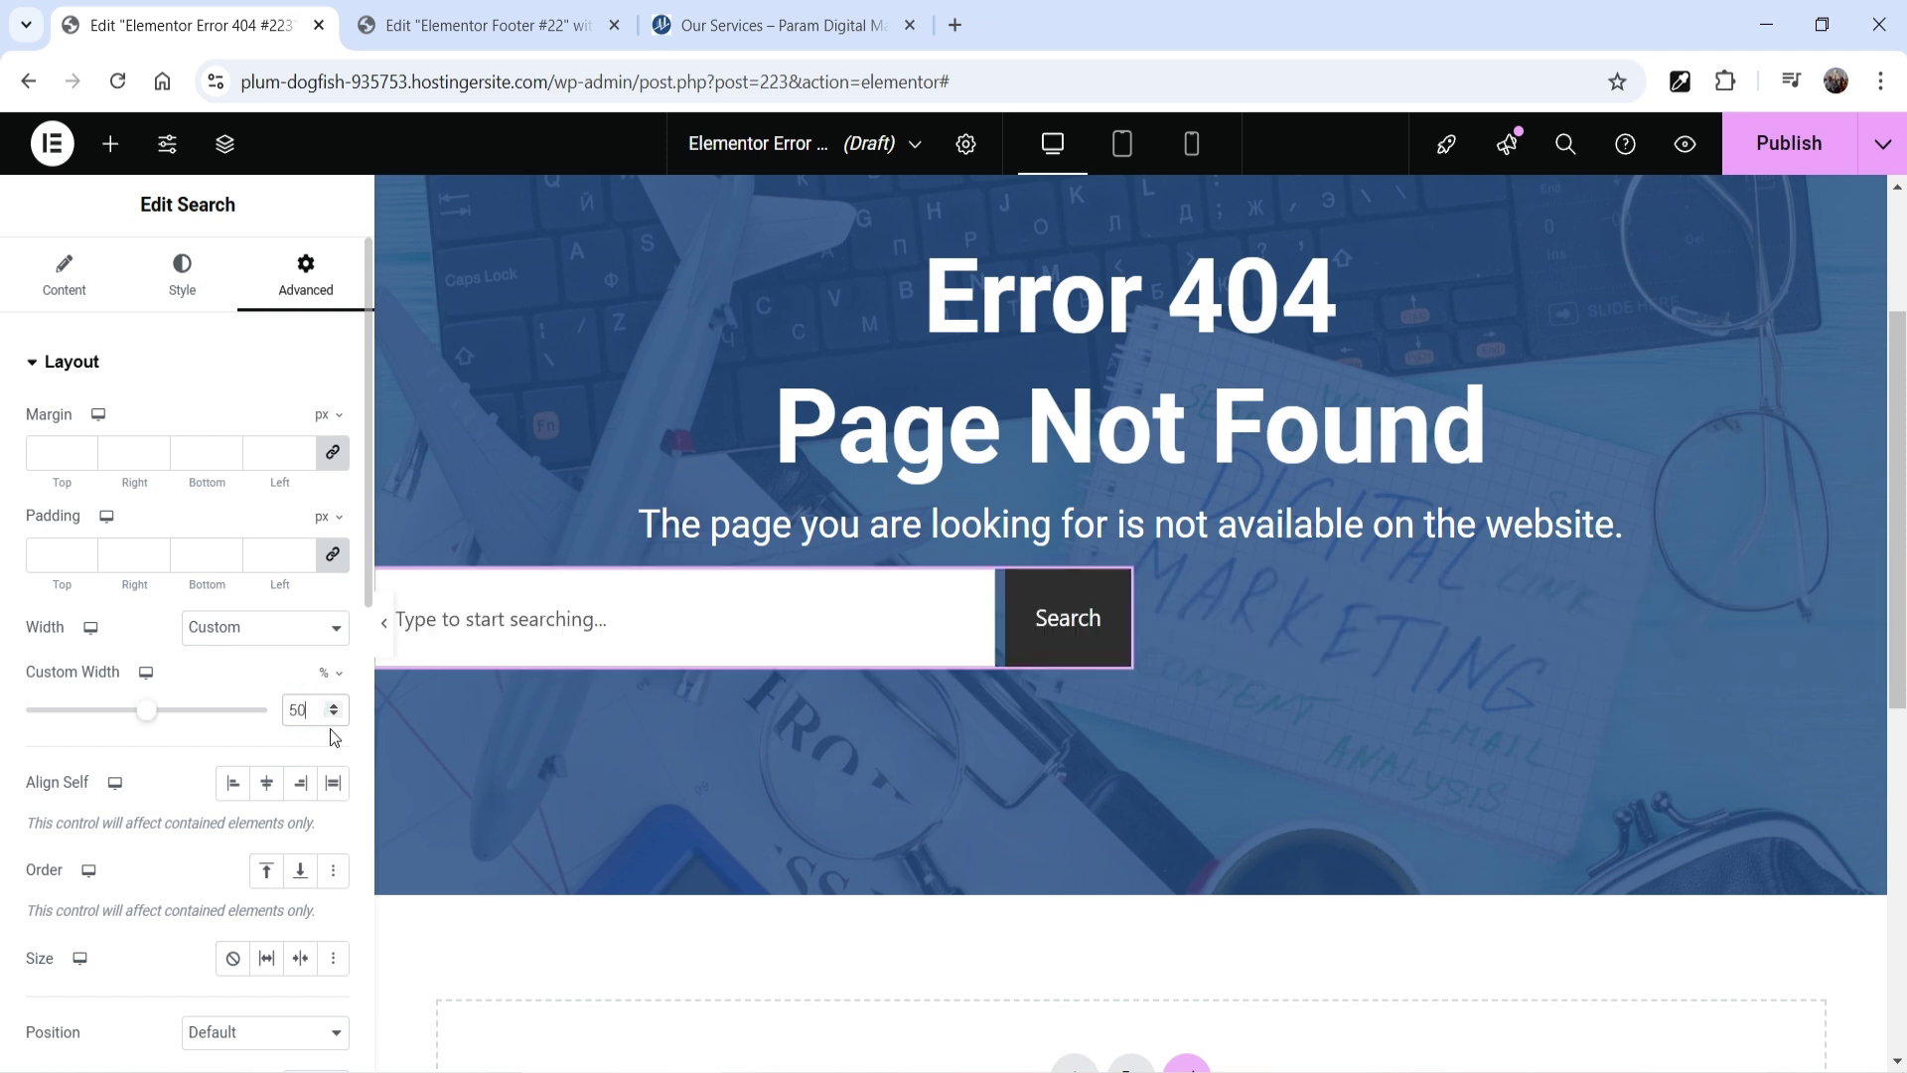
left_click(267, 783)
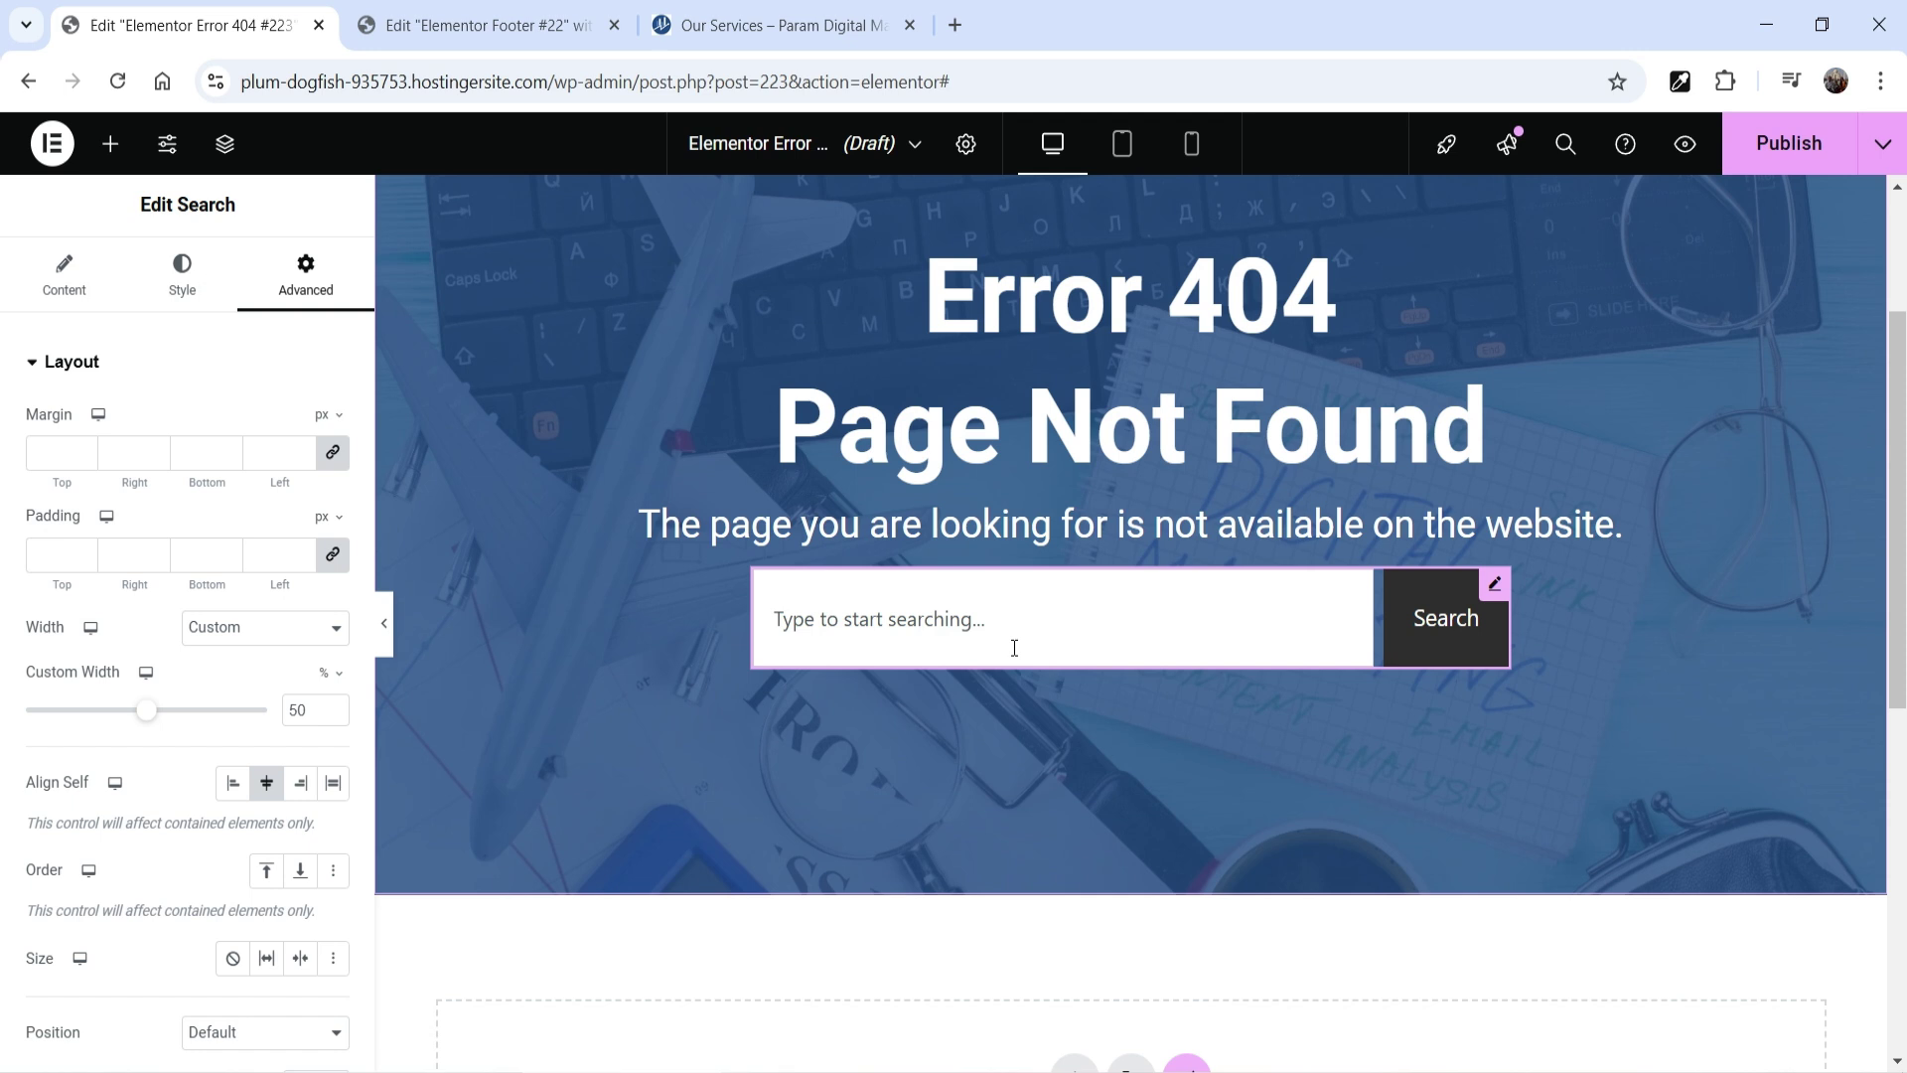
Add a Button widget below the search bar and centre it.
left_click(111, 144)
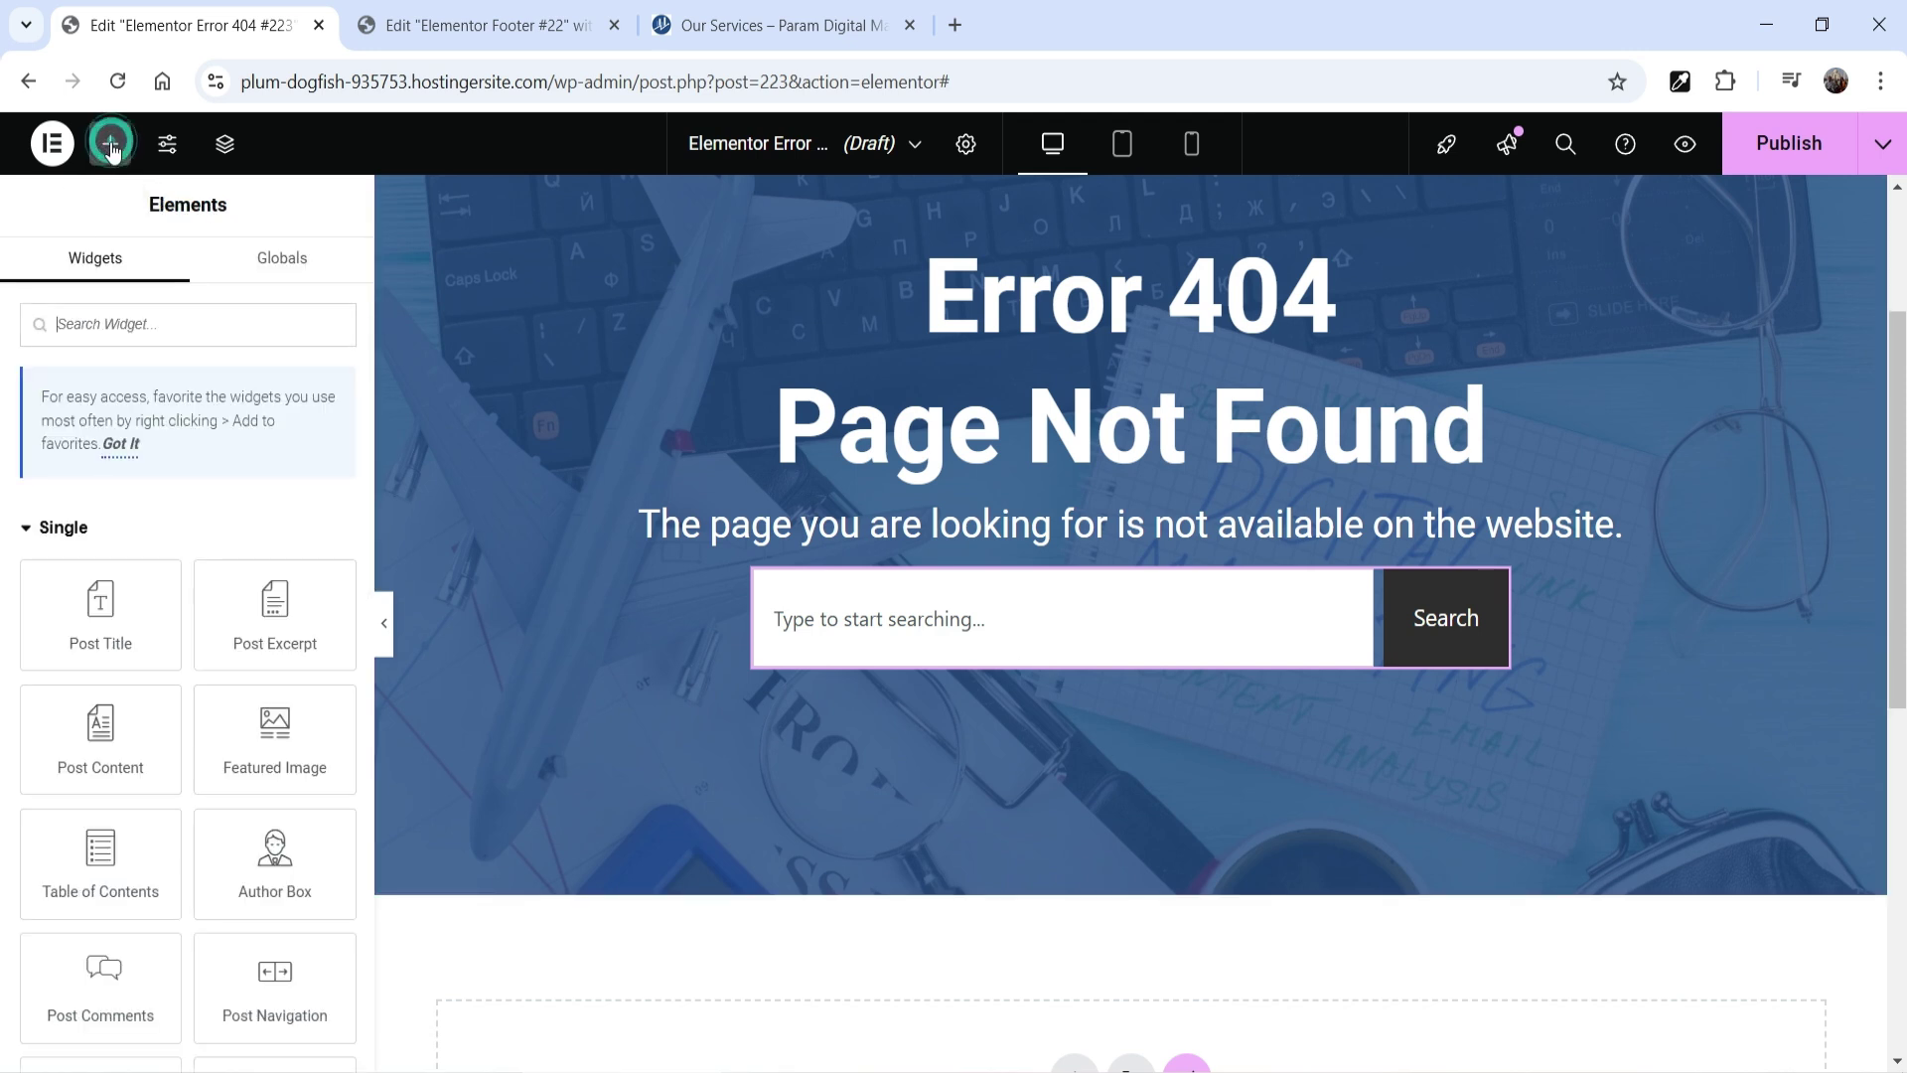
scroll(159, 636, "down", 3)
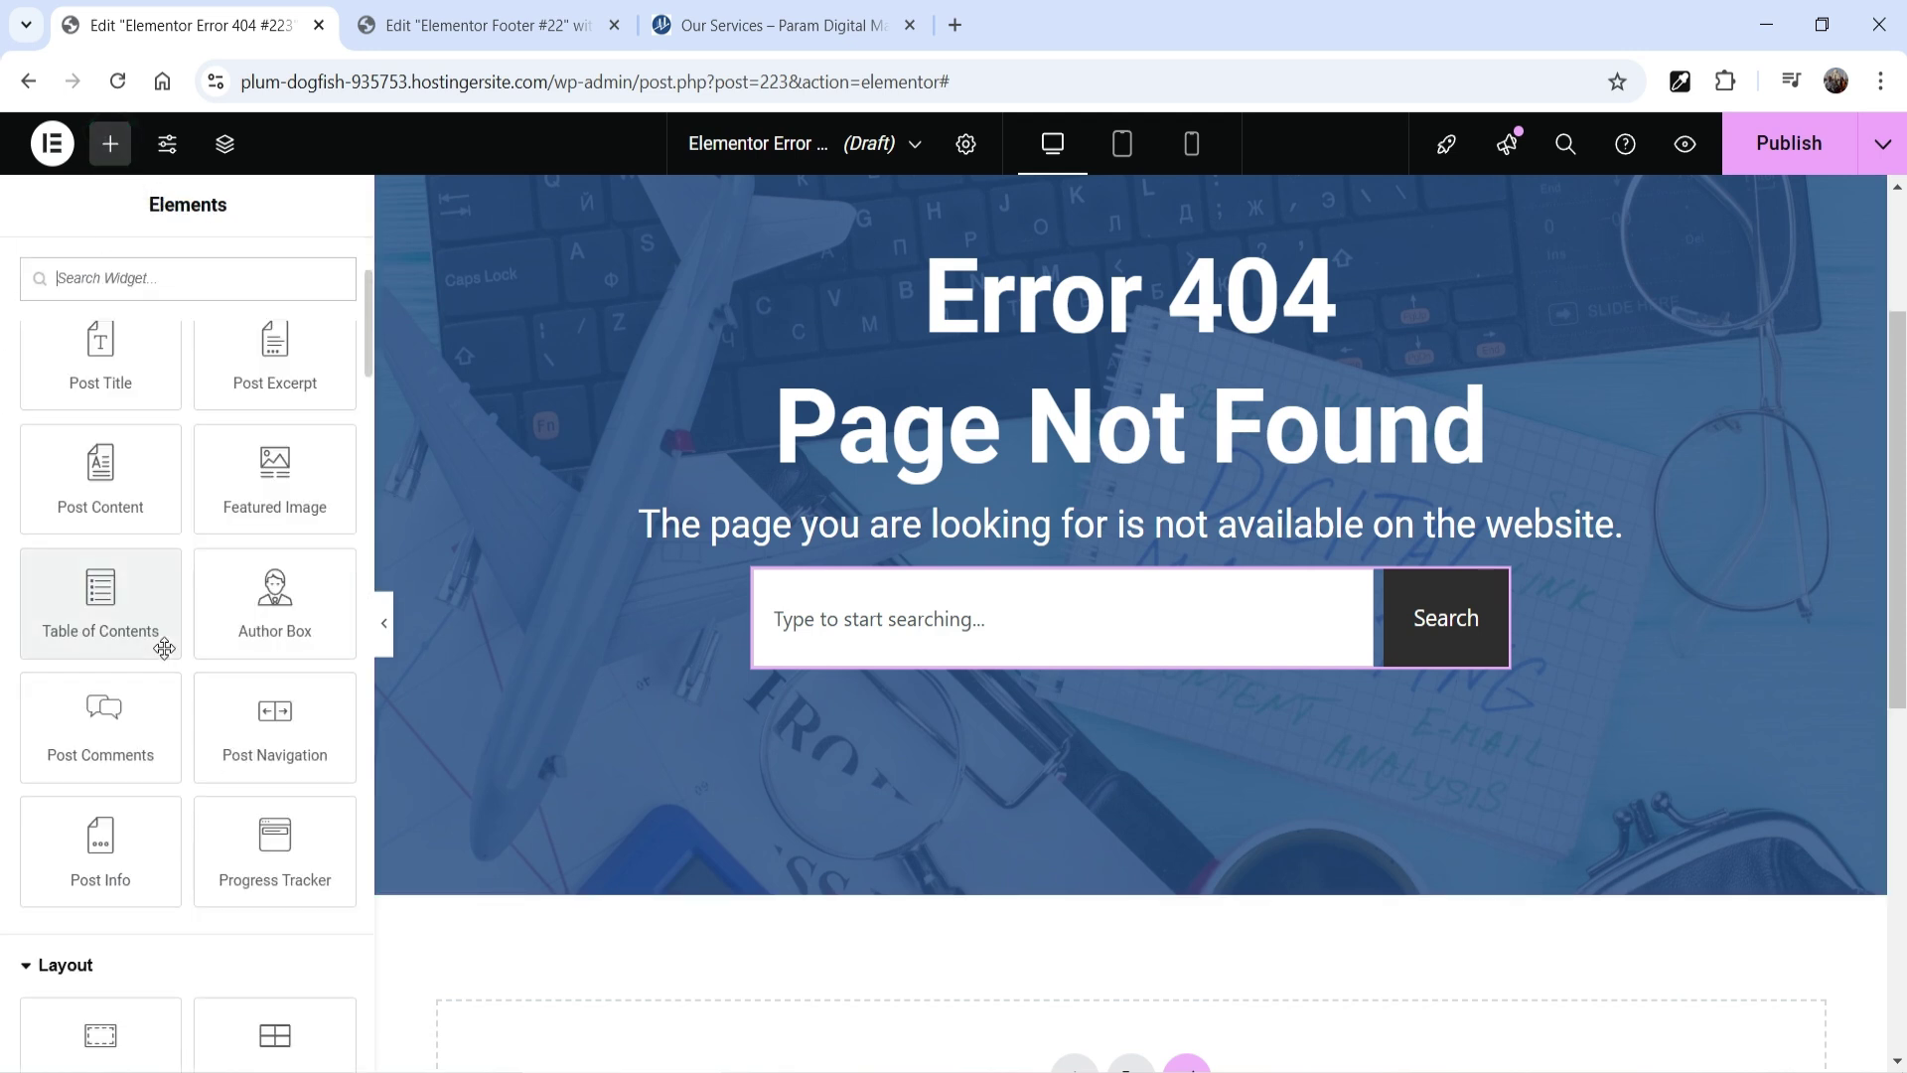
scroll(149, 645, "down", 3)
scroll(145, 647, "down", 1)
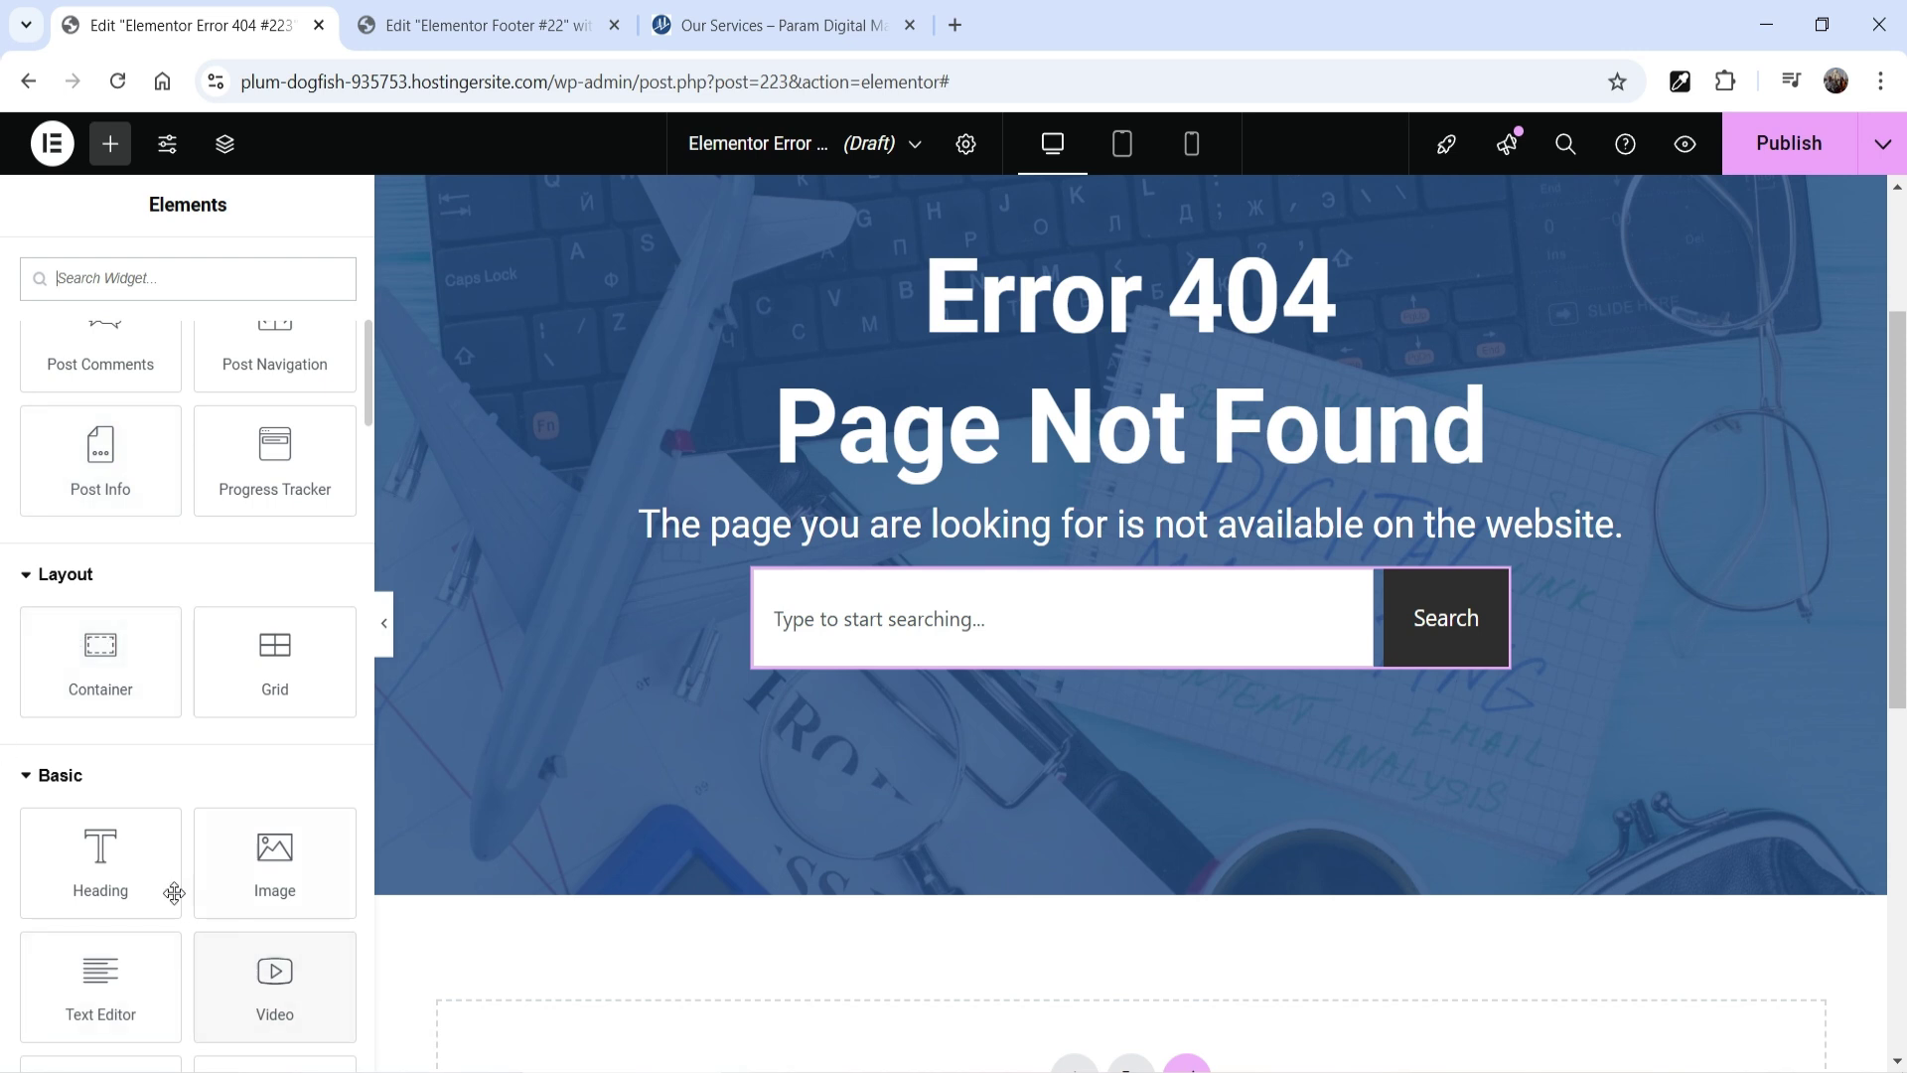
scroll(199, 894, "down", 1)
left_click_drag(99, 962, 1282, 788)
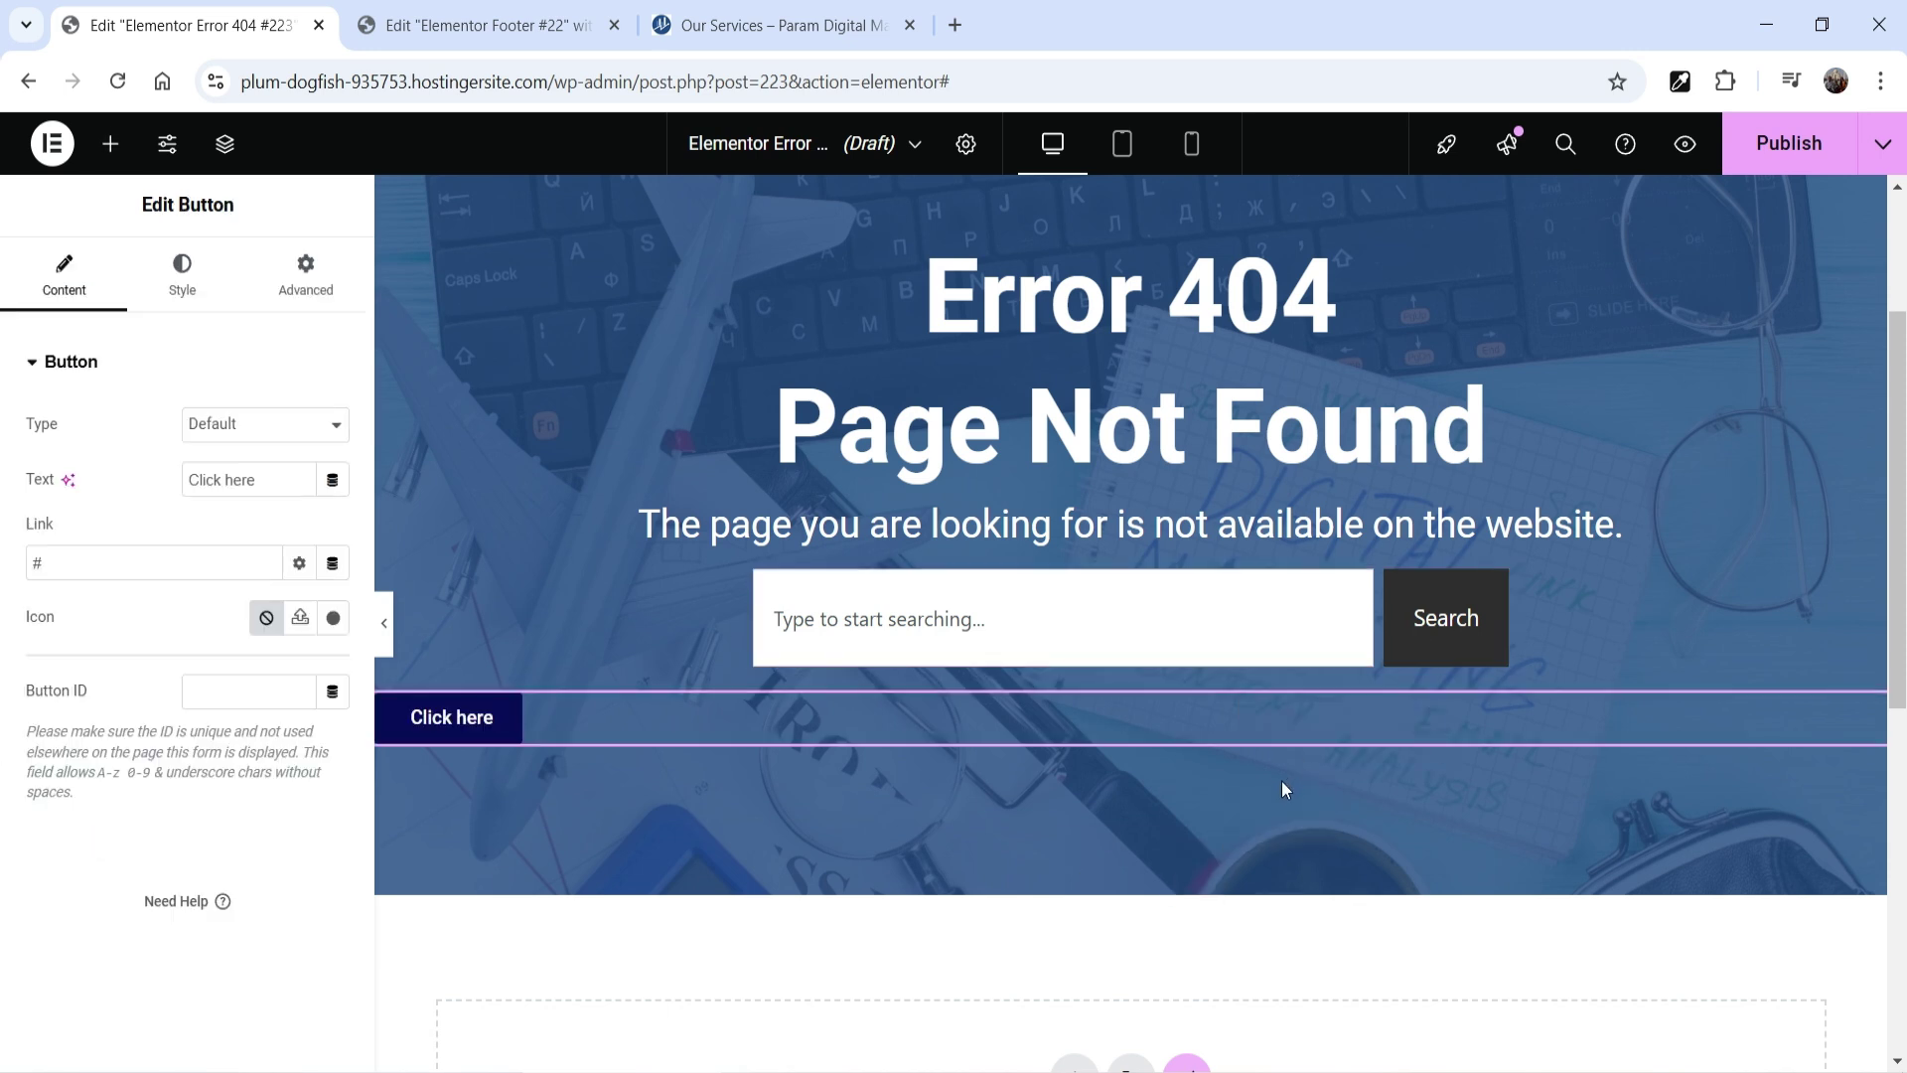
left_click(183, 268)
left_click(261, 427)
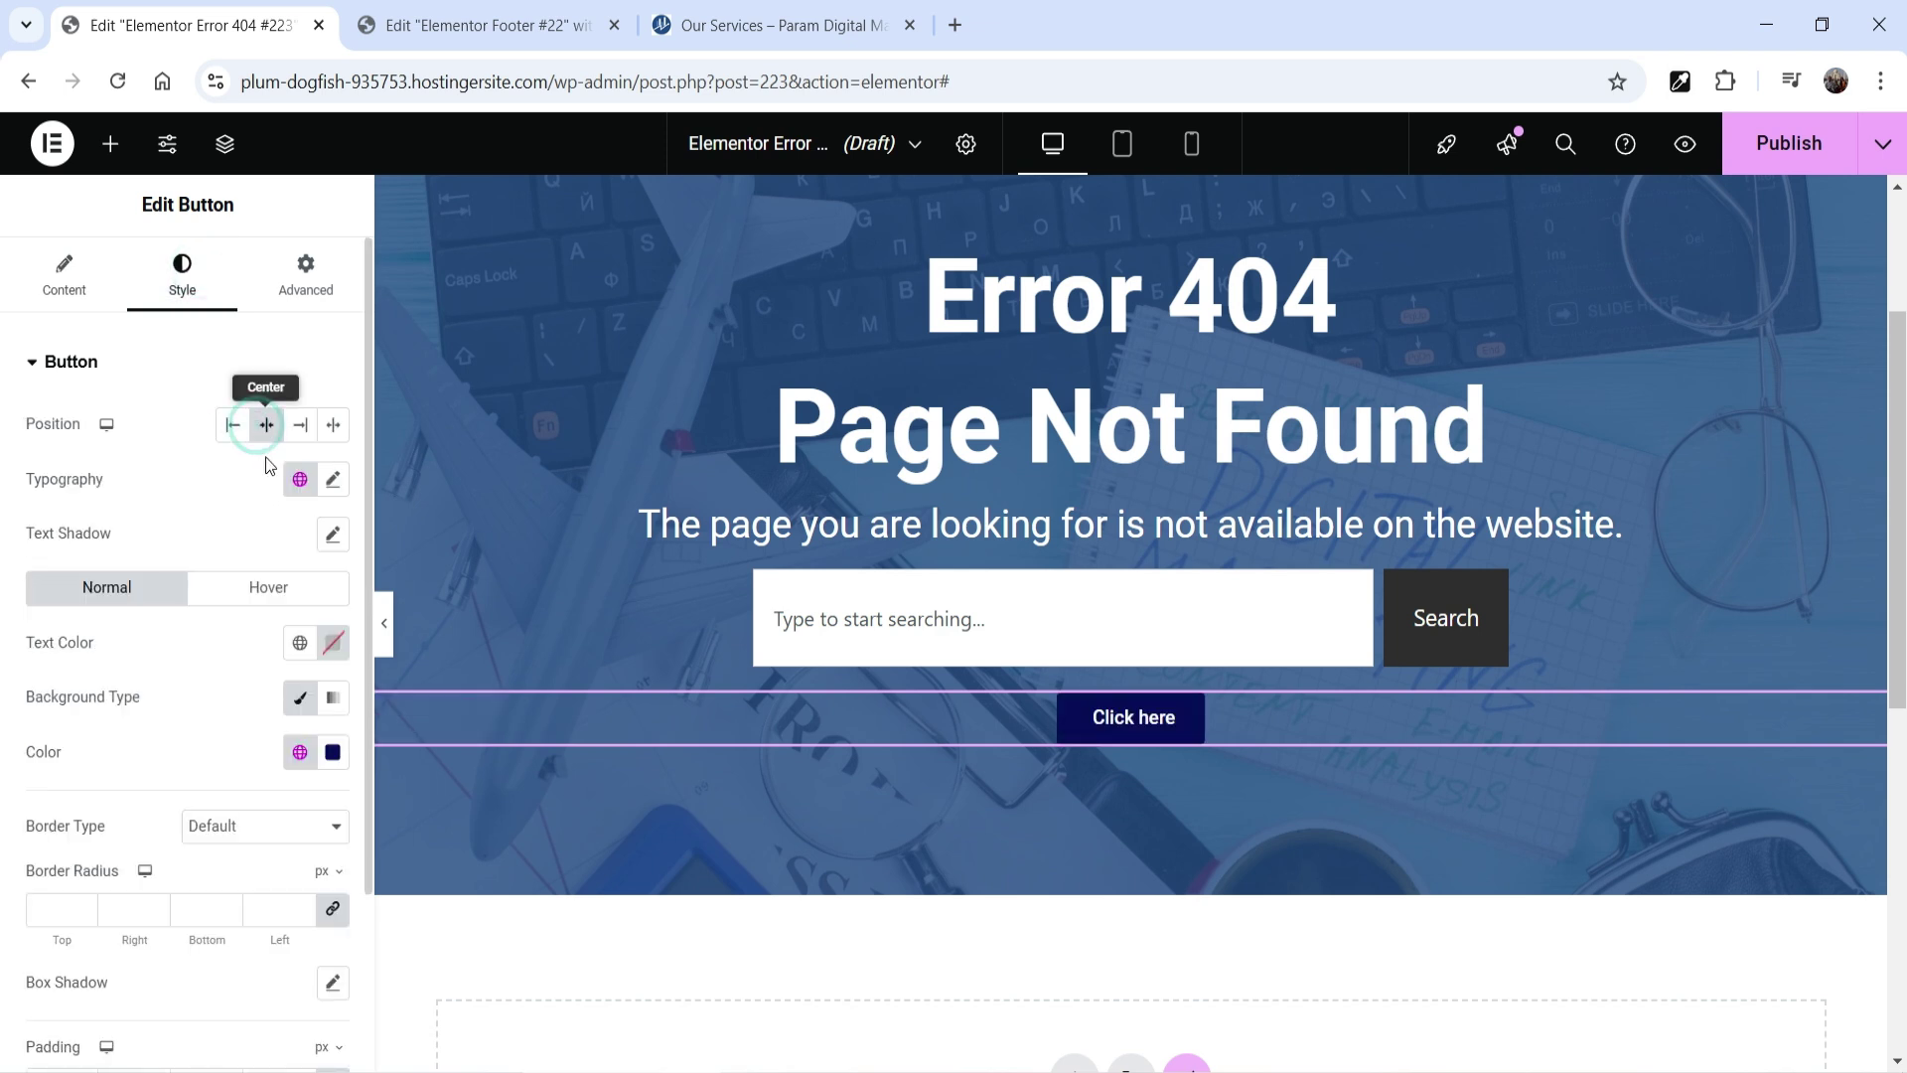
Change the button label to 'Go Back To Home Page'.
left_click(64, 278)
left_click_drag(261, 487, 95, 484)
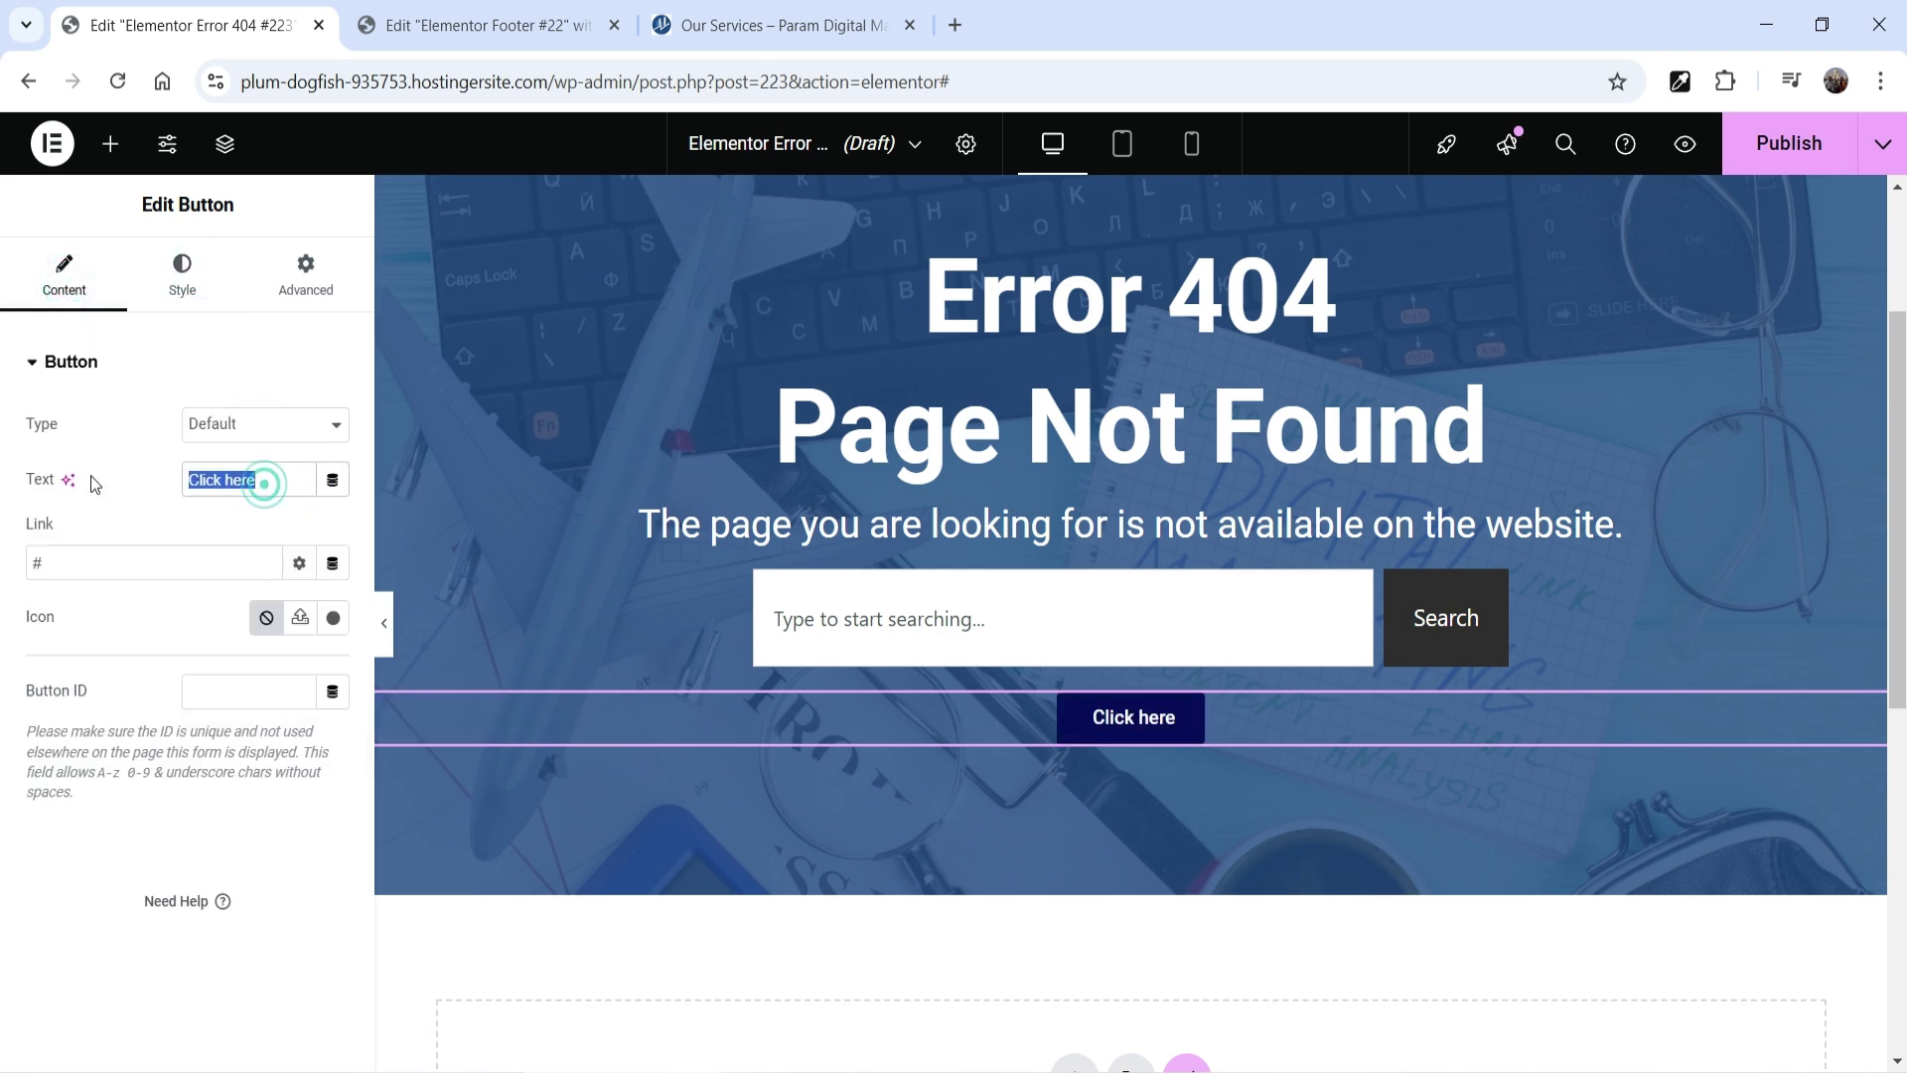
type("Back To Home Page")
key("Home")
type("Go")
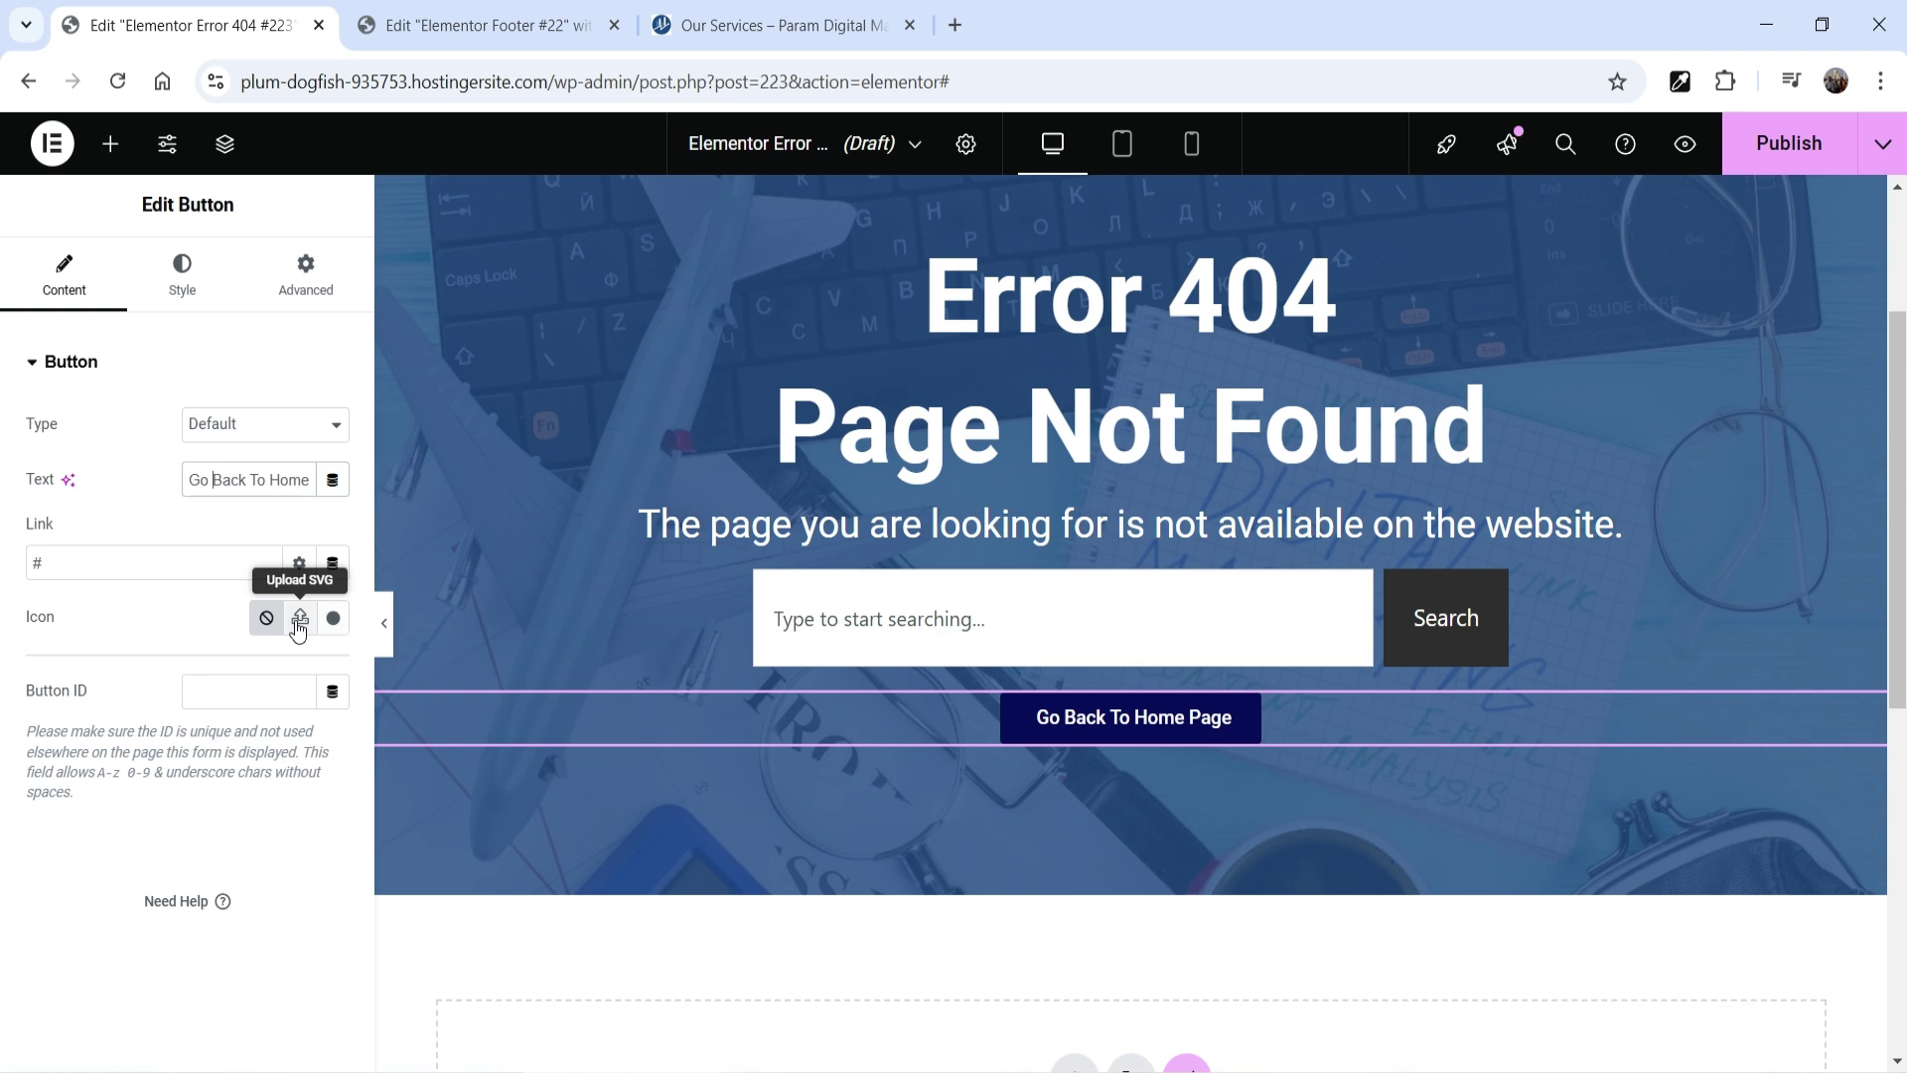
Insert the left-arrow circle icon from the Icon Library into the button.
left_click(333, 618)
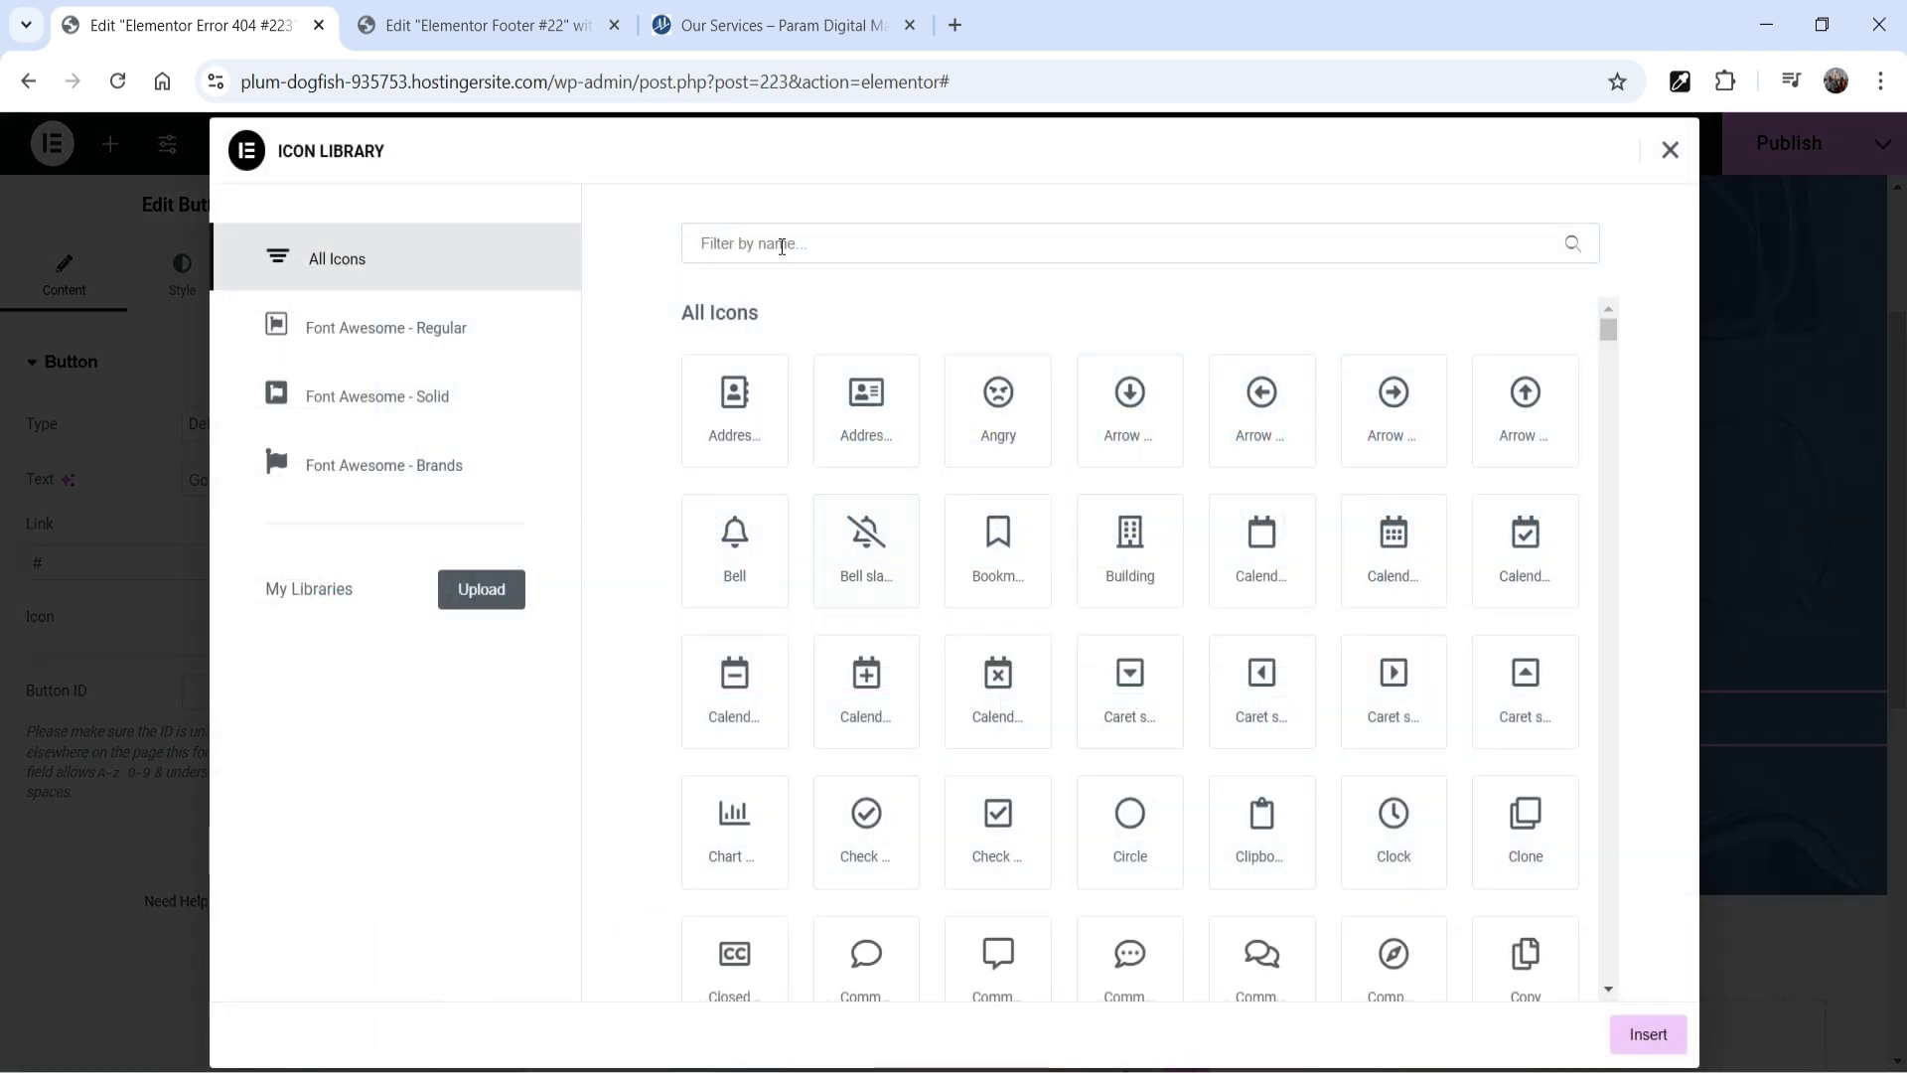
left_click(782, 241)
type("arr")
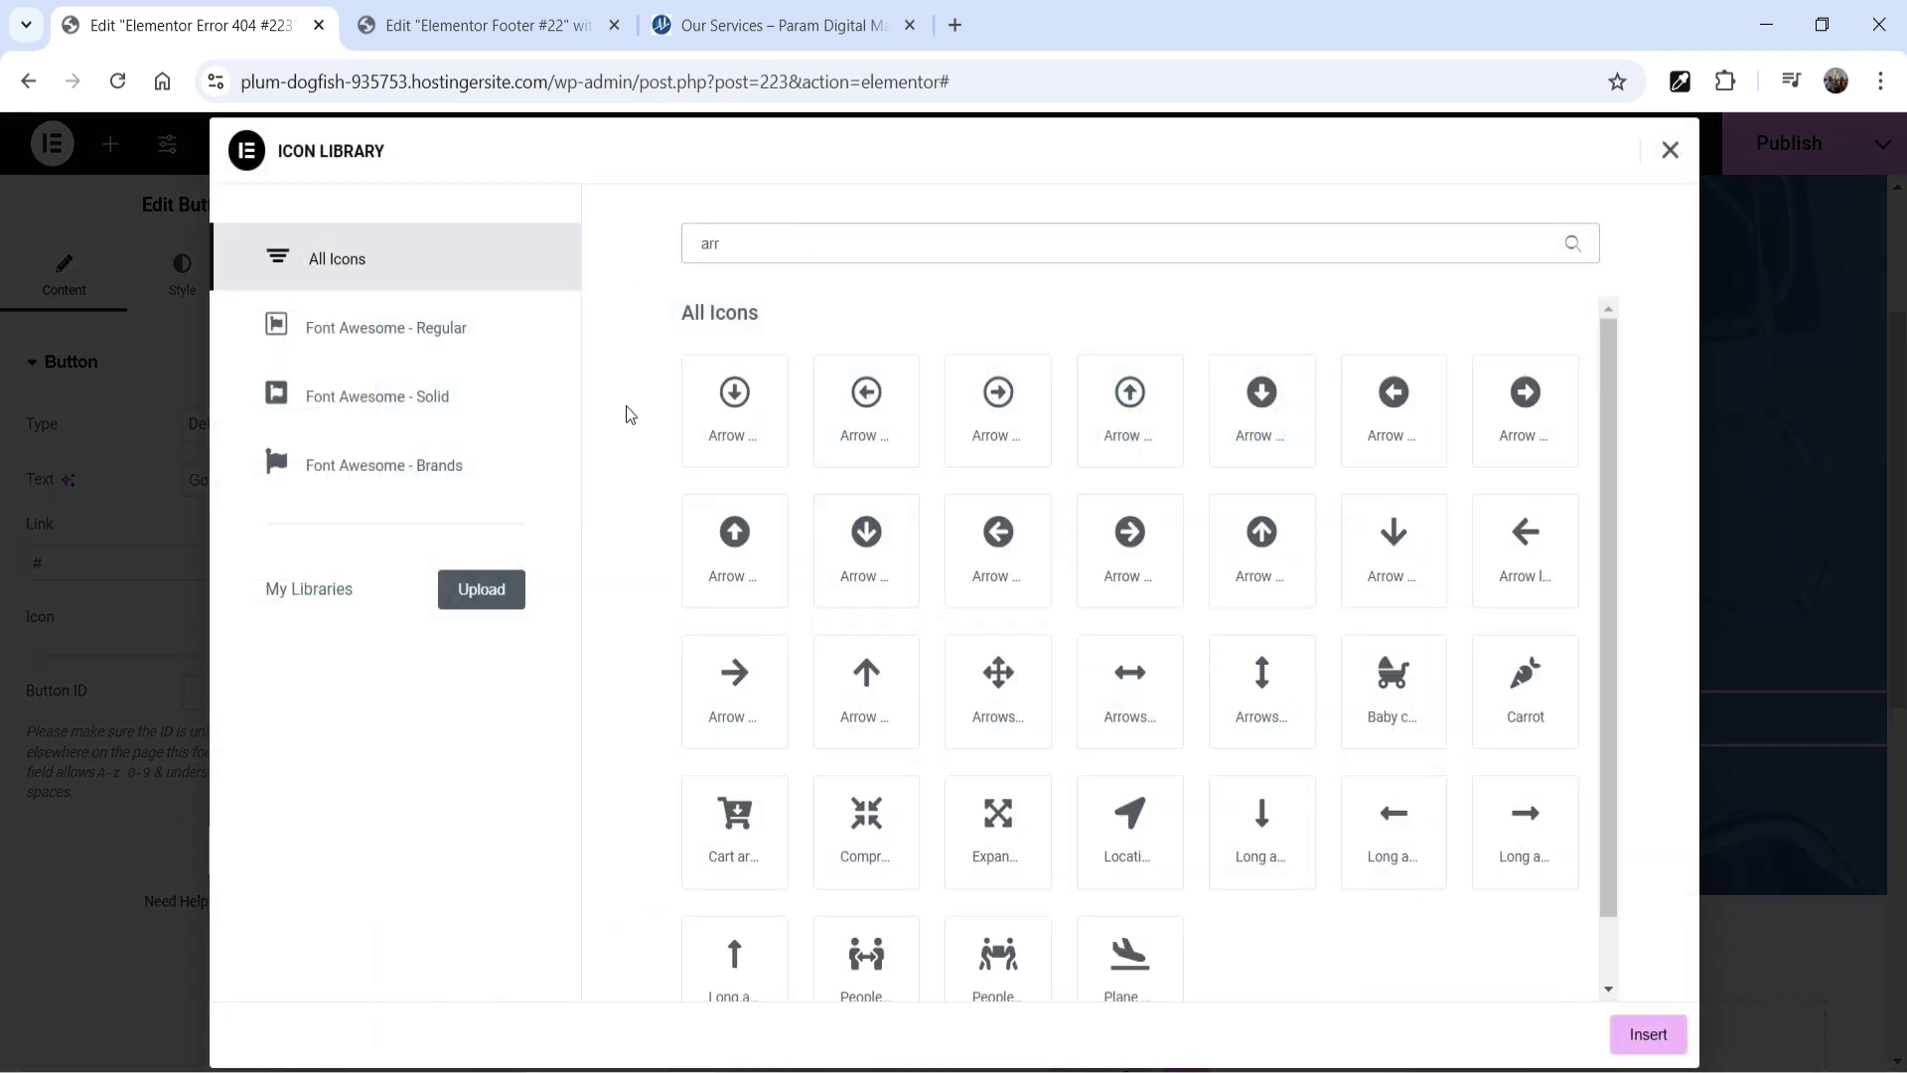
left_click(1392, 413)
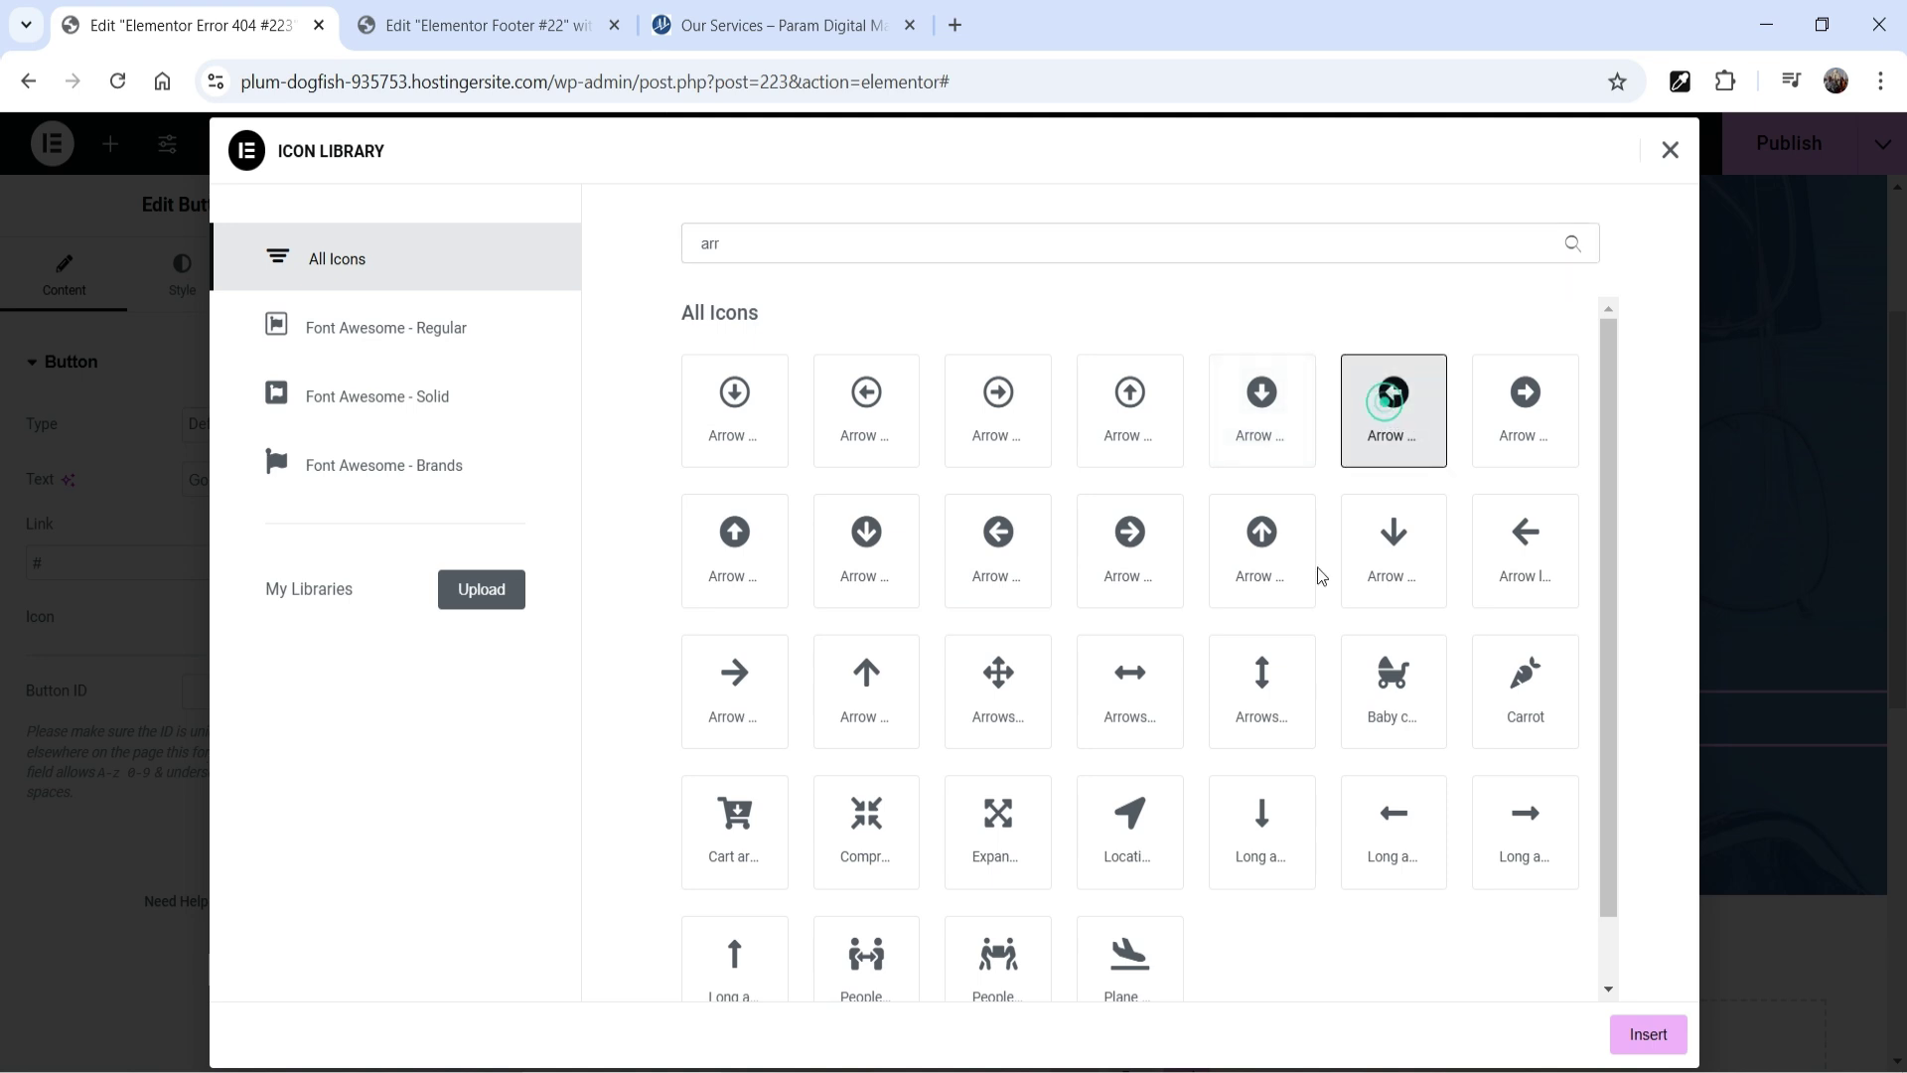
left_click(1653, 1051)
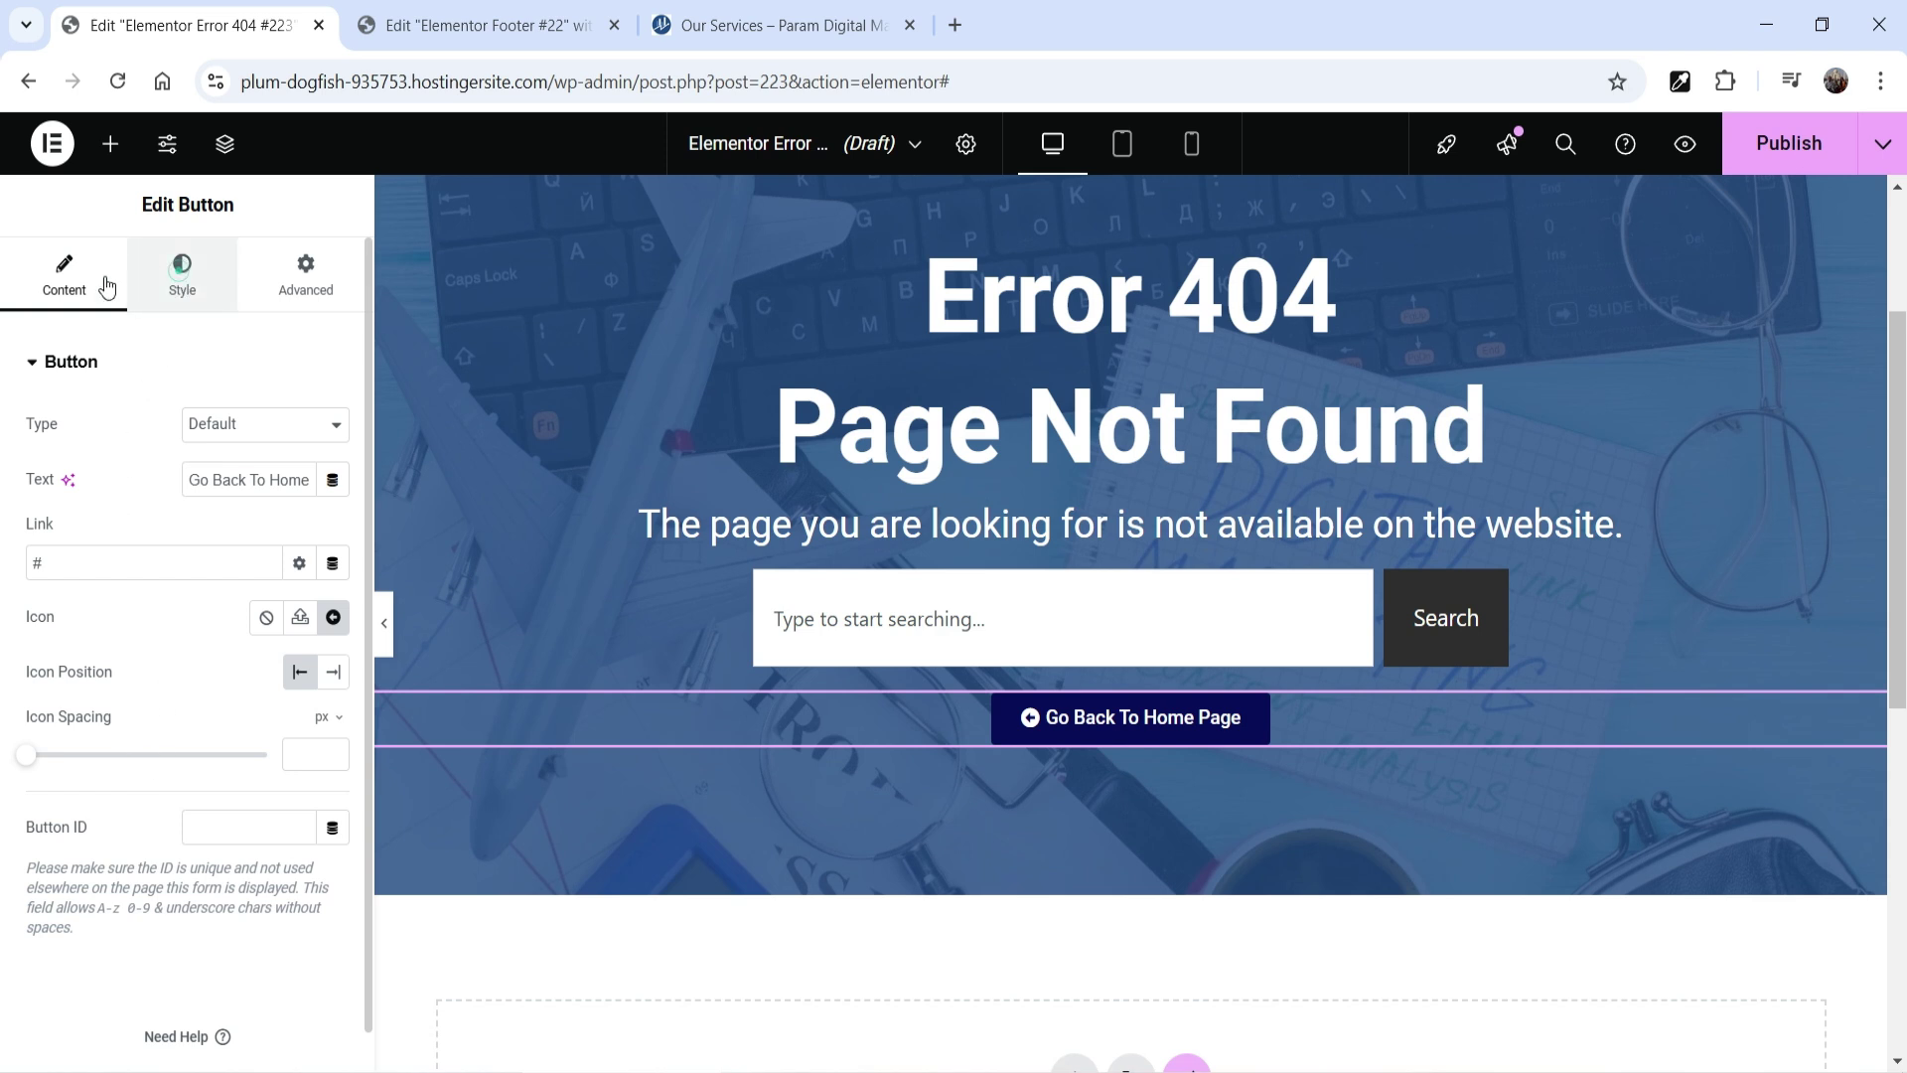
Set the button text size to 30, padding to 30 and border radius to 28.
left_click(182, 276)
left_click(333, 480)
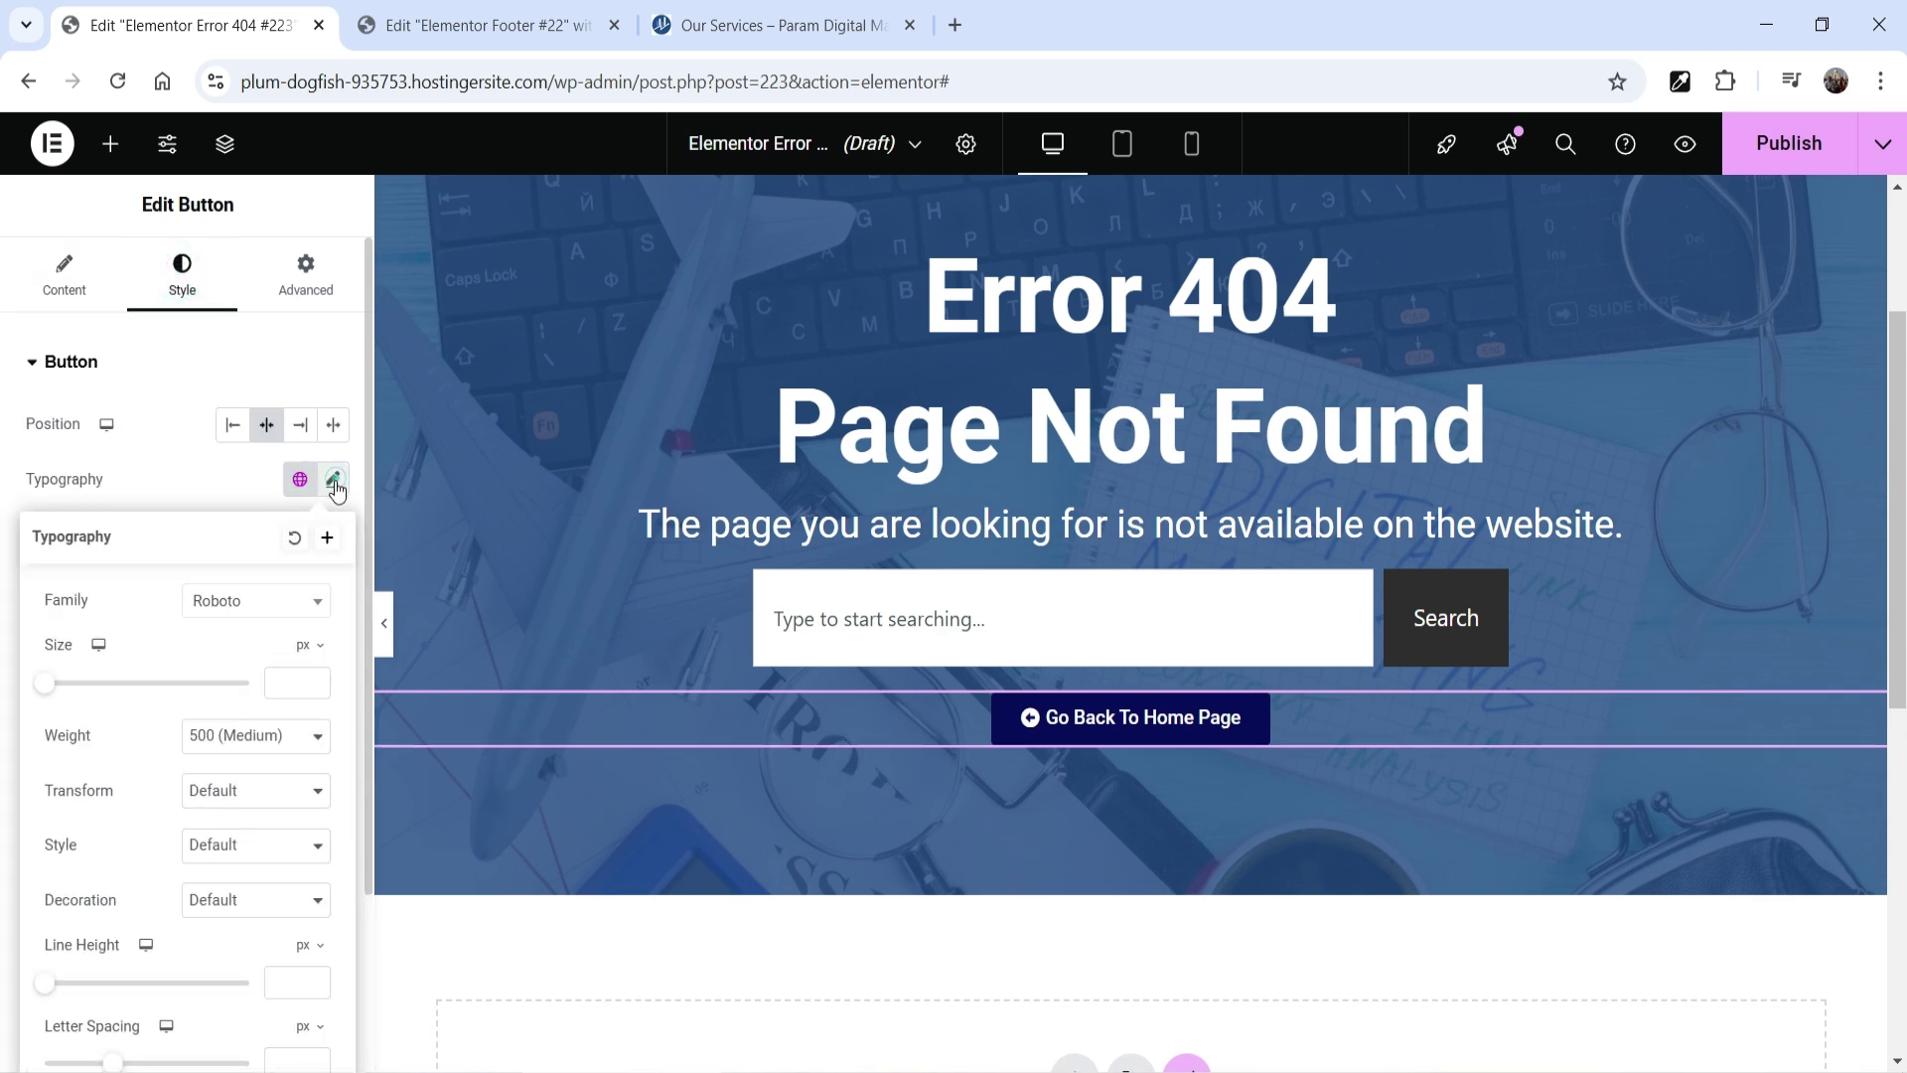
type("30")
left_click(128, 494)
scroll(43, 735, "down", 1)
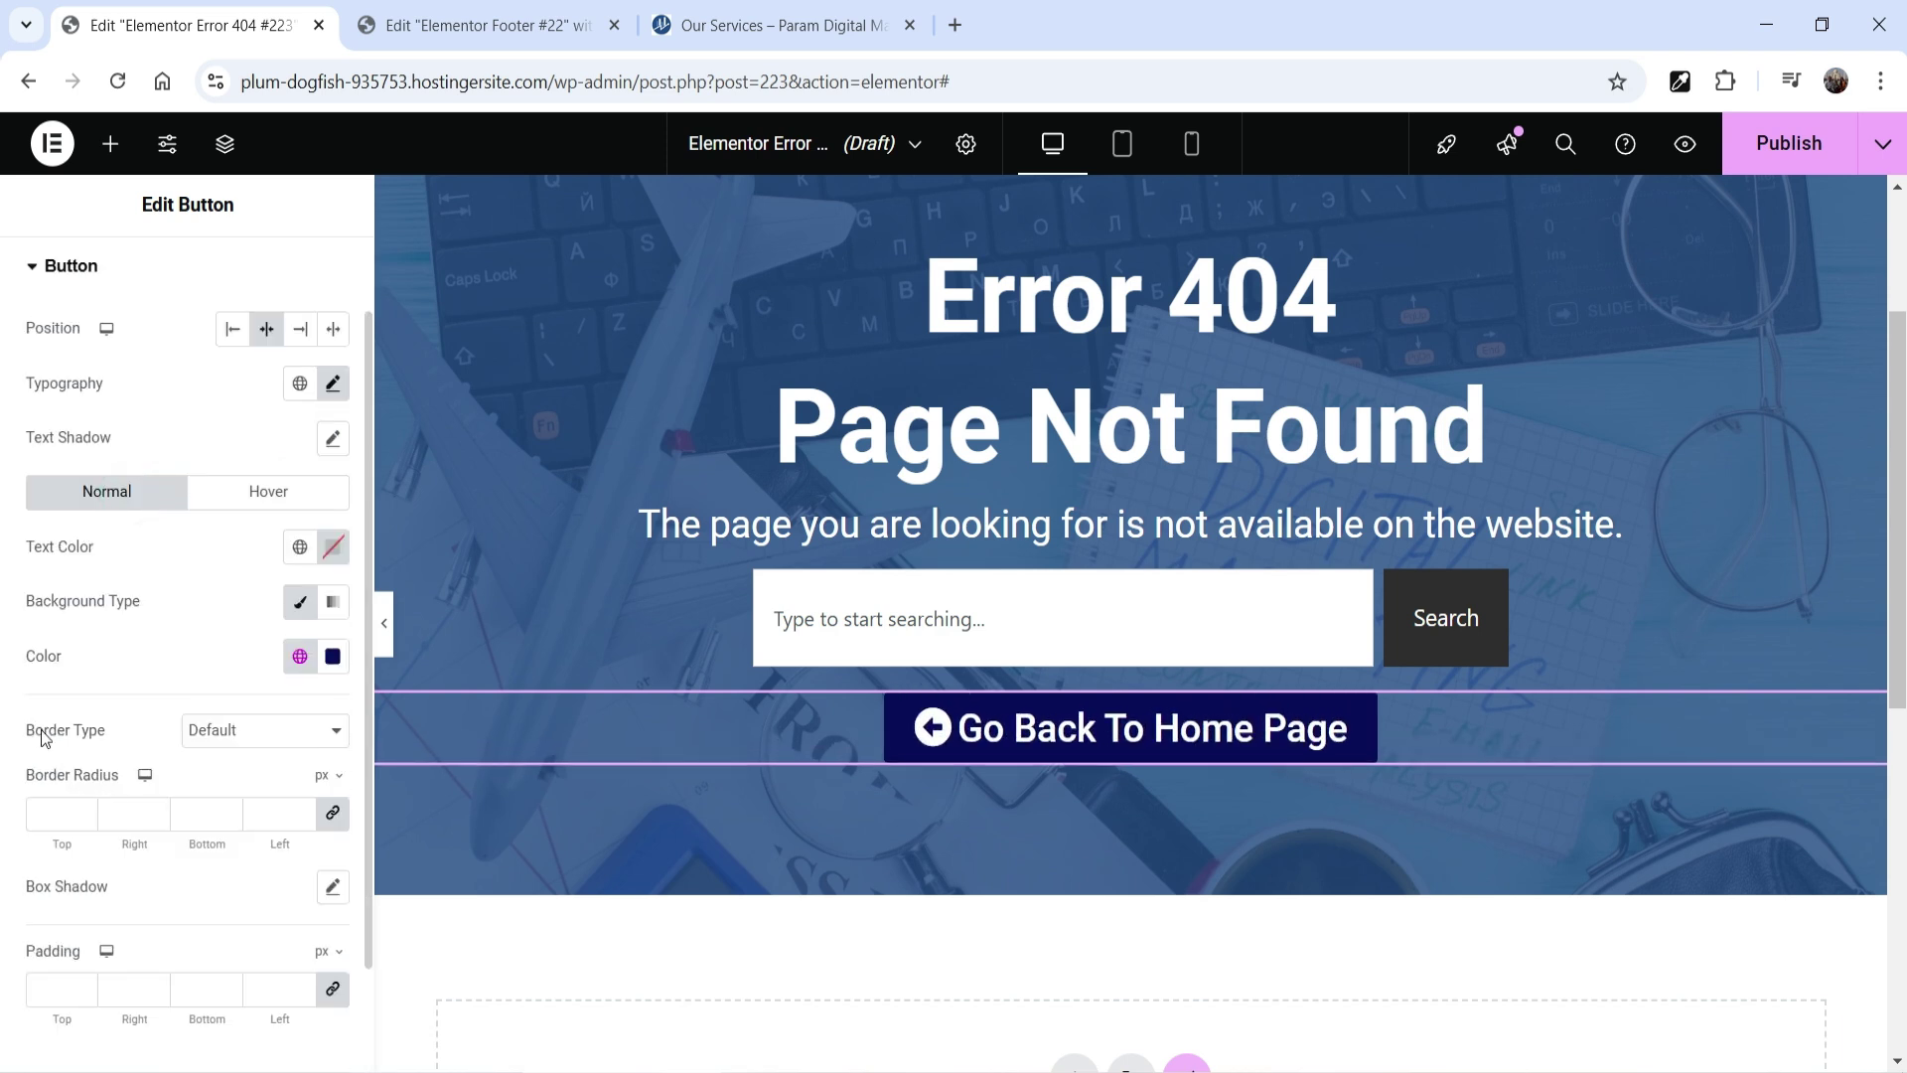
left_click(55, 991)
type("30")
left_click(62, 813)
type("28")
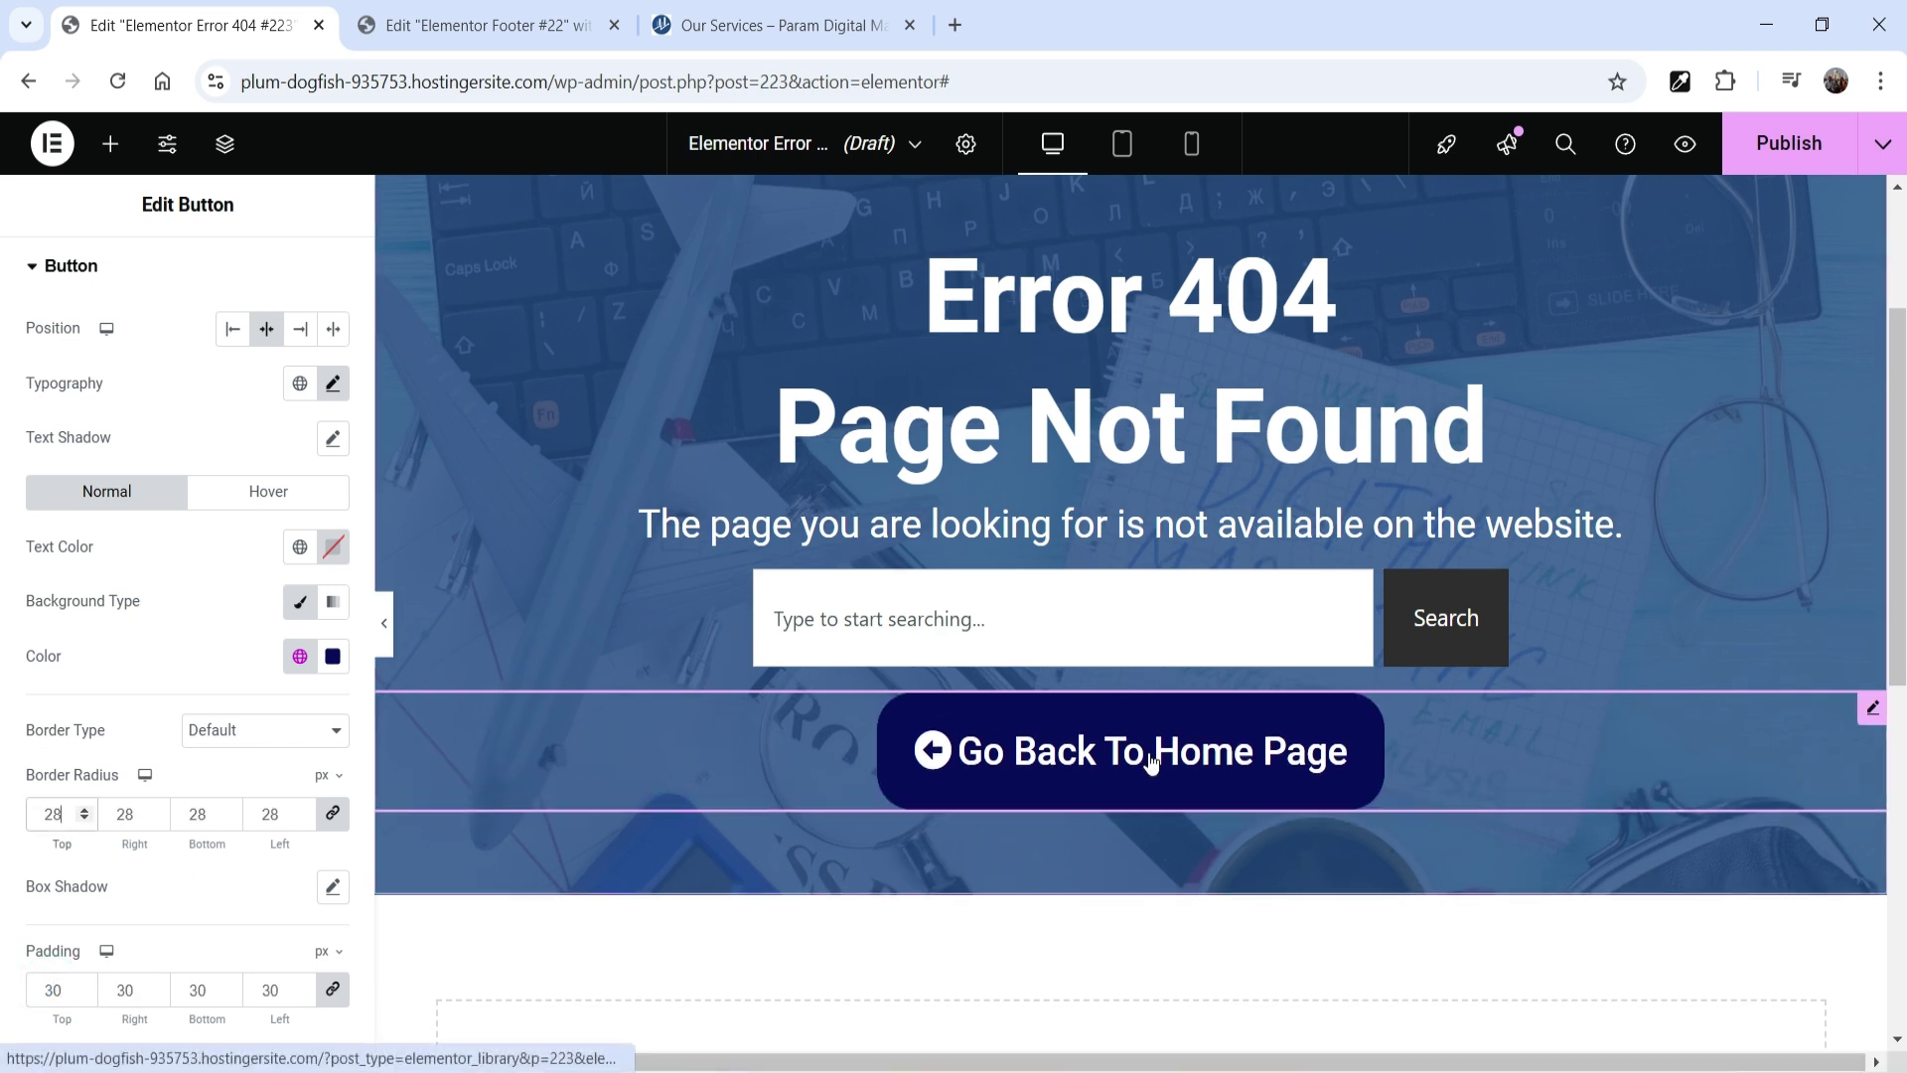
Link the button to the Site URL dynamic tag.
scroll(109, 516, "up", 1)
left_click(64, 275)
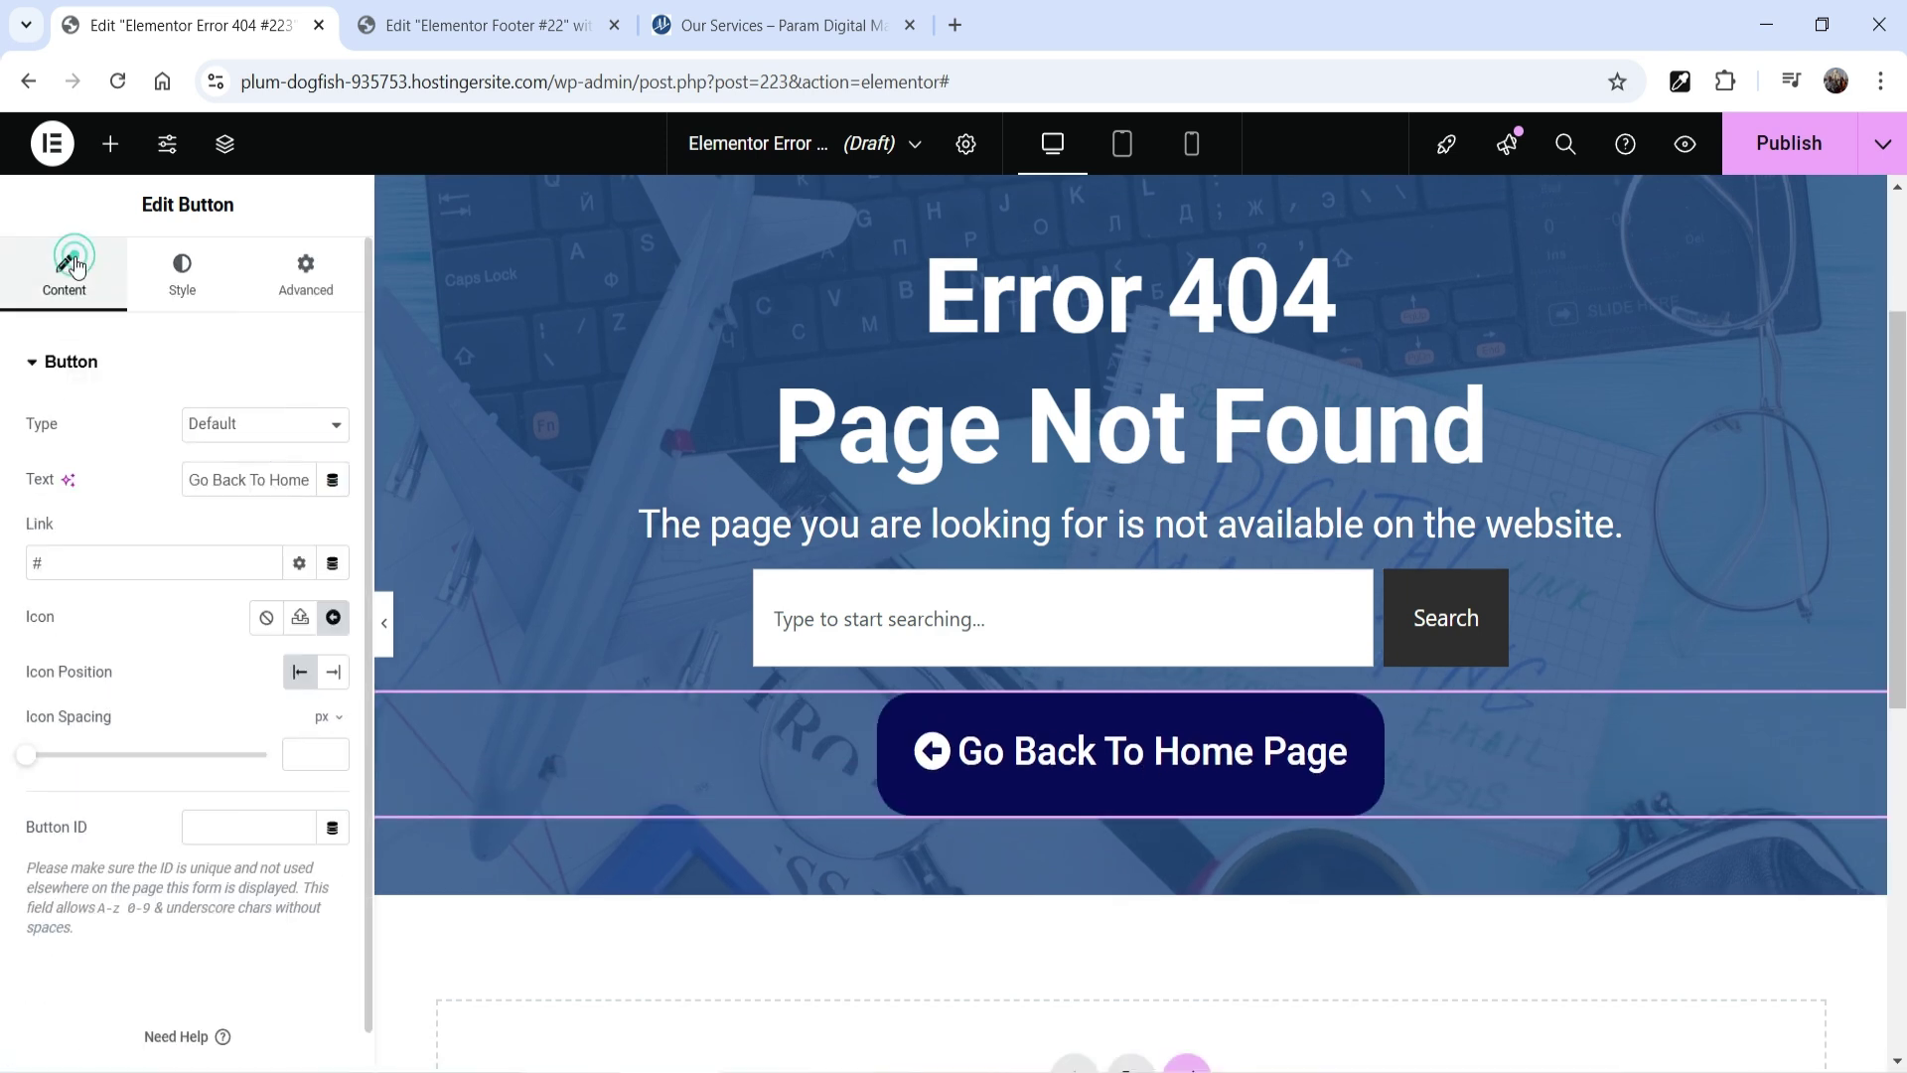
left_click(333, 563)
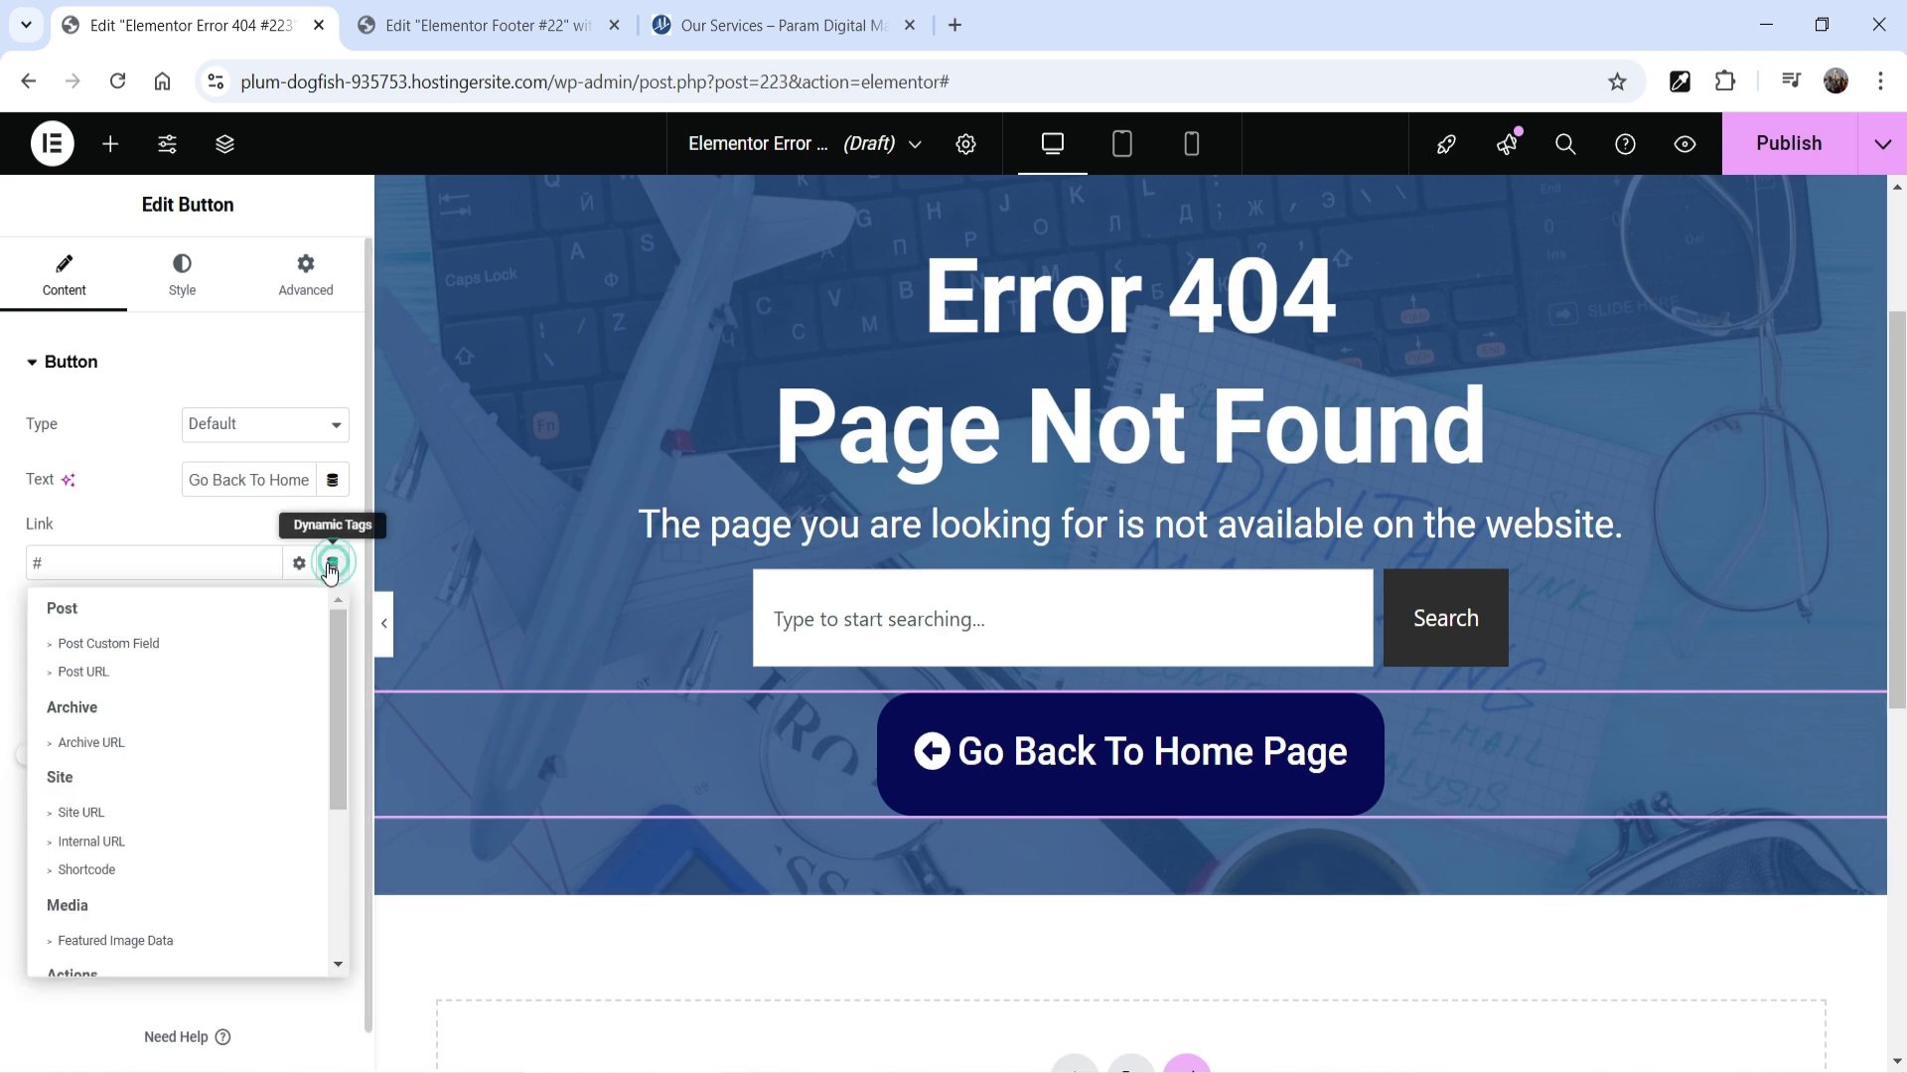
left_click(124, 812)
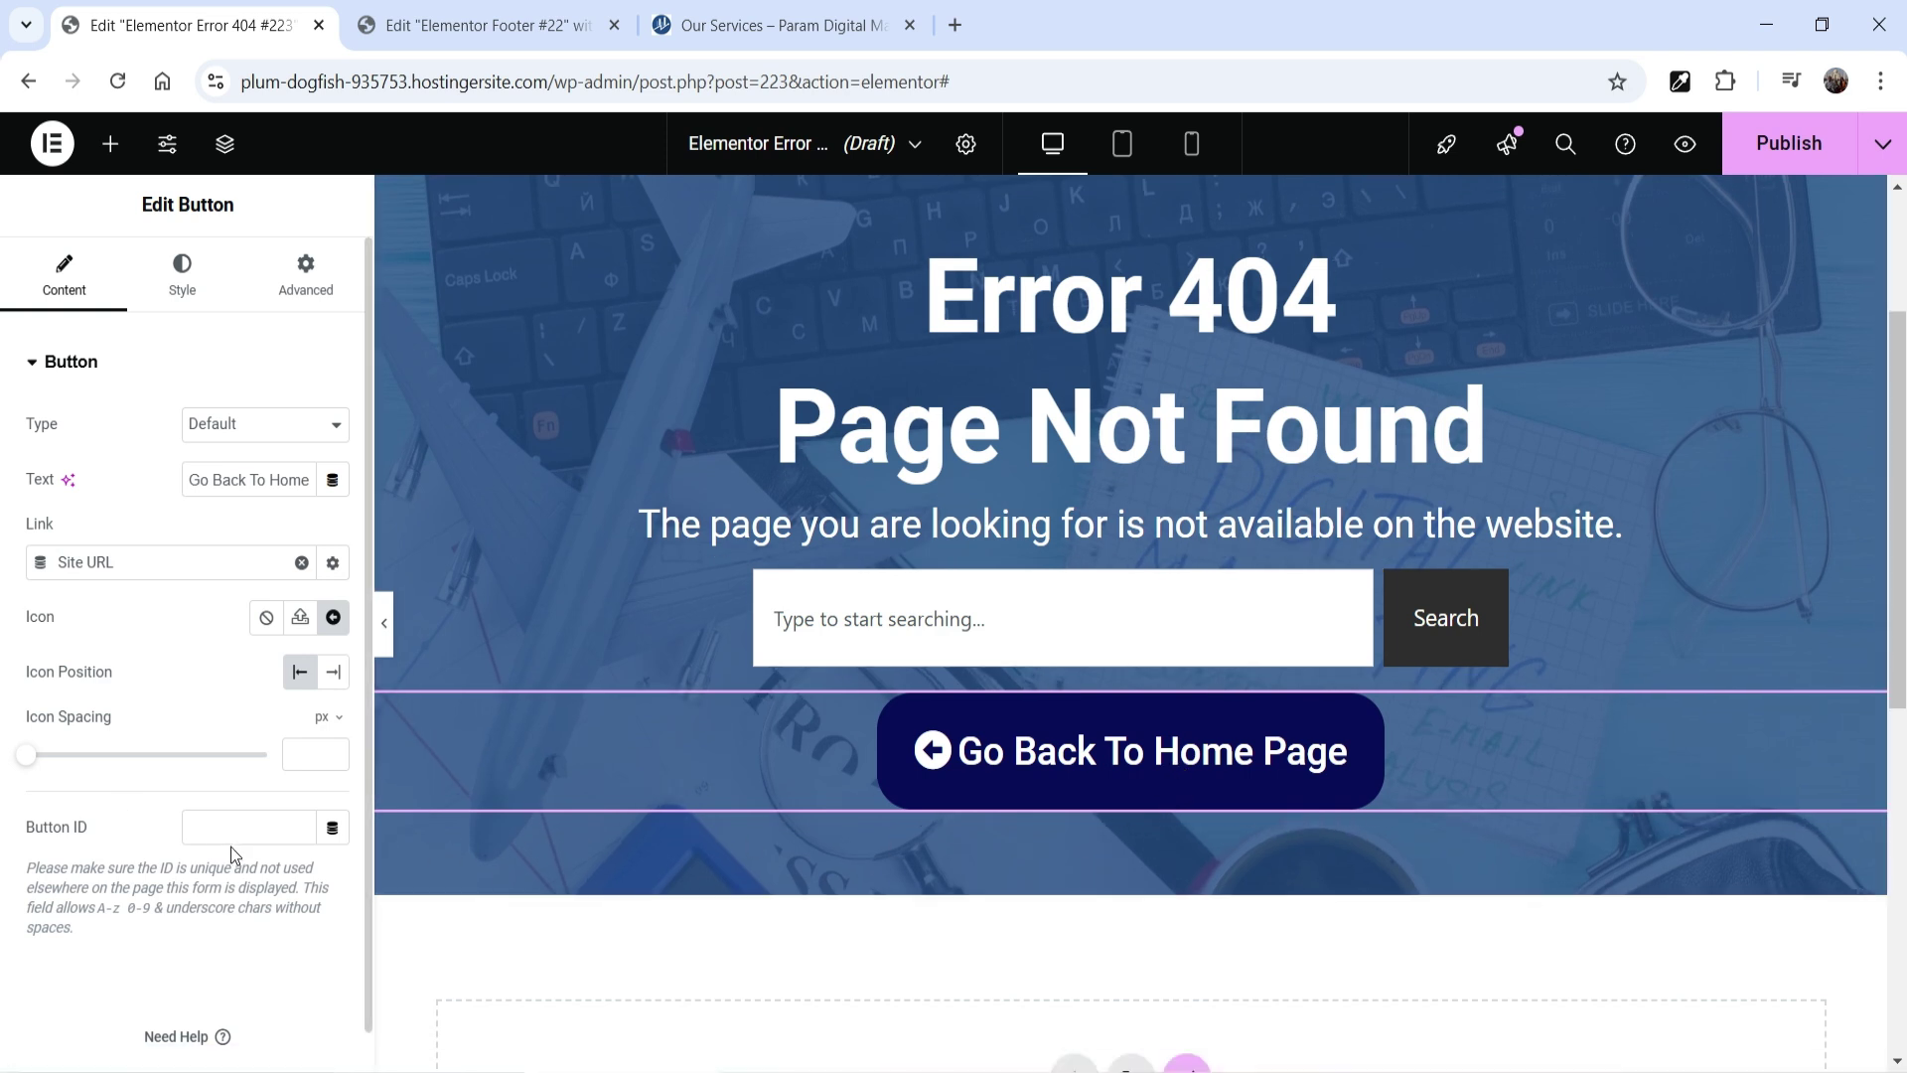
Publish the template with the Include / 404 Page condition.
left_click(1763, 146)
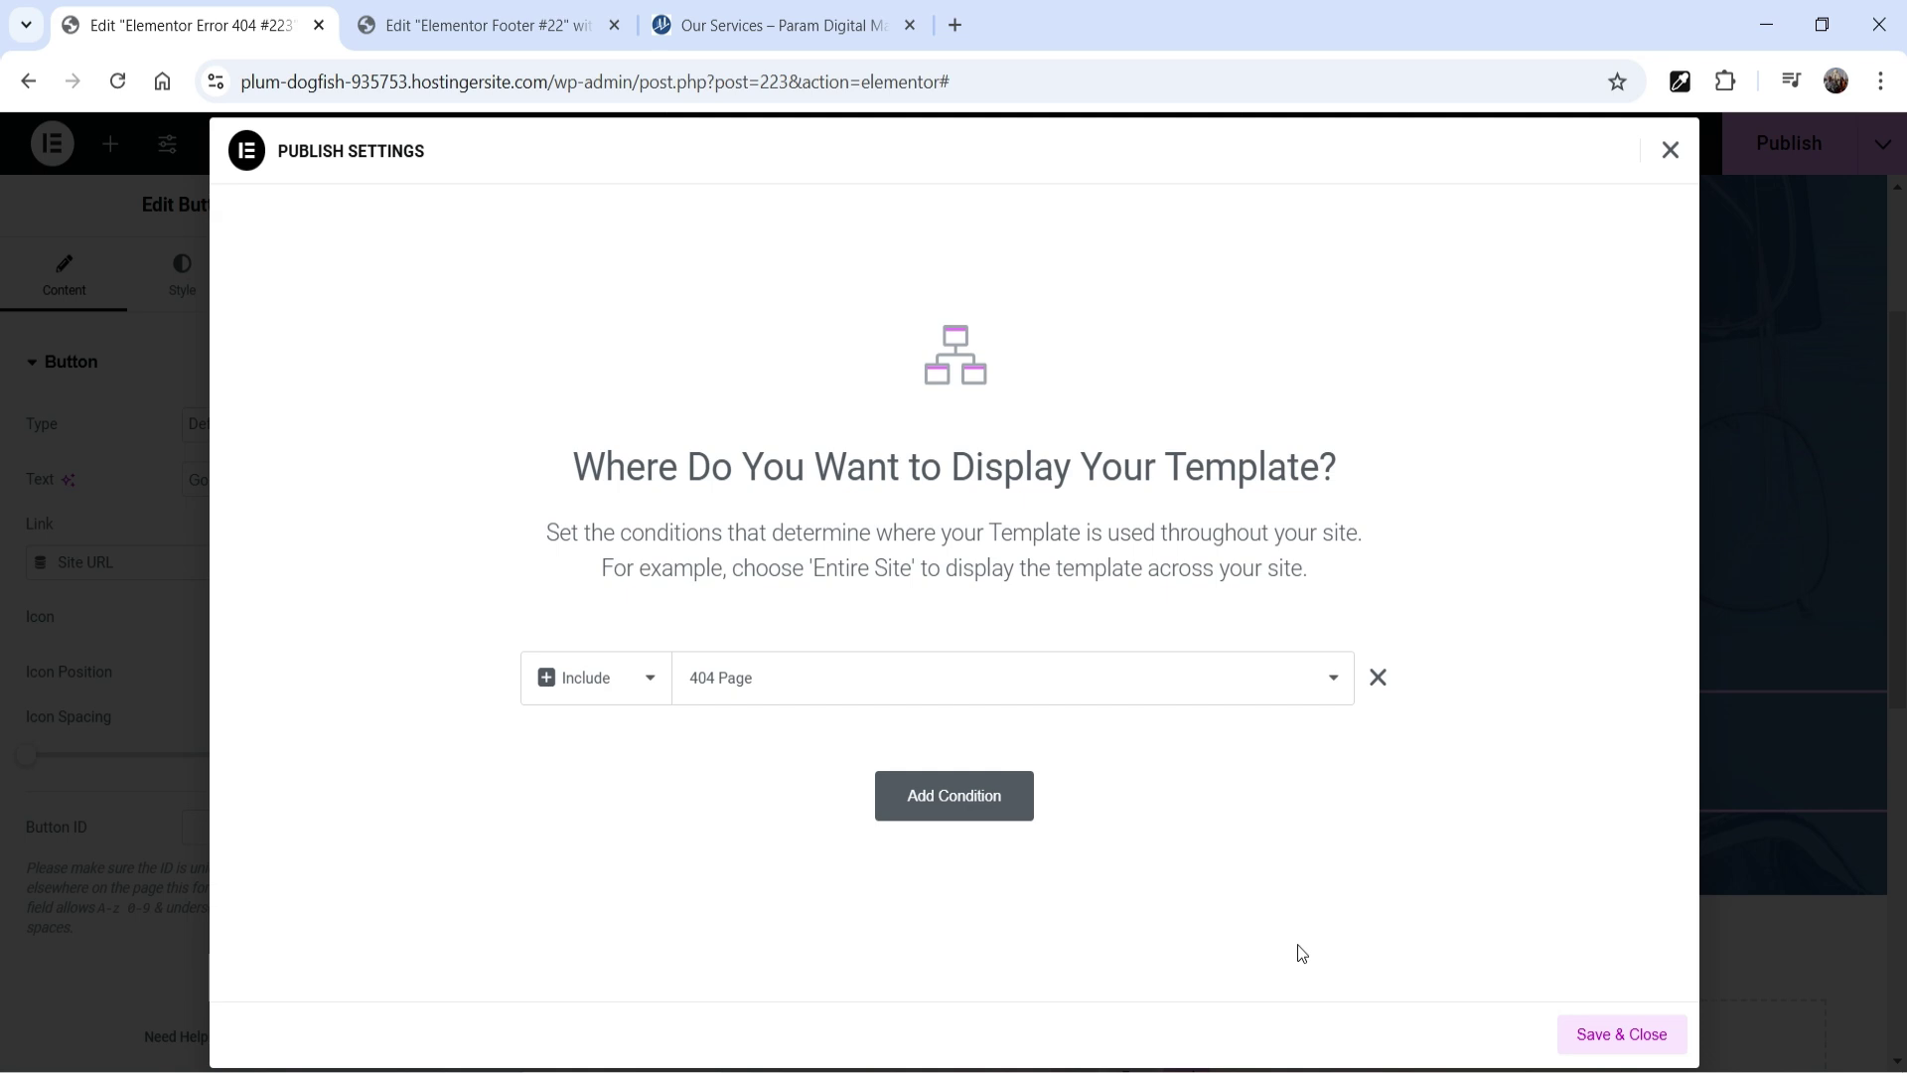
left_click(1610, 1037)
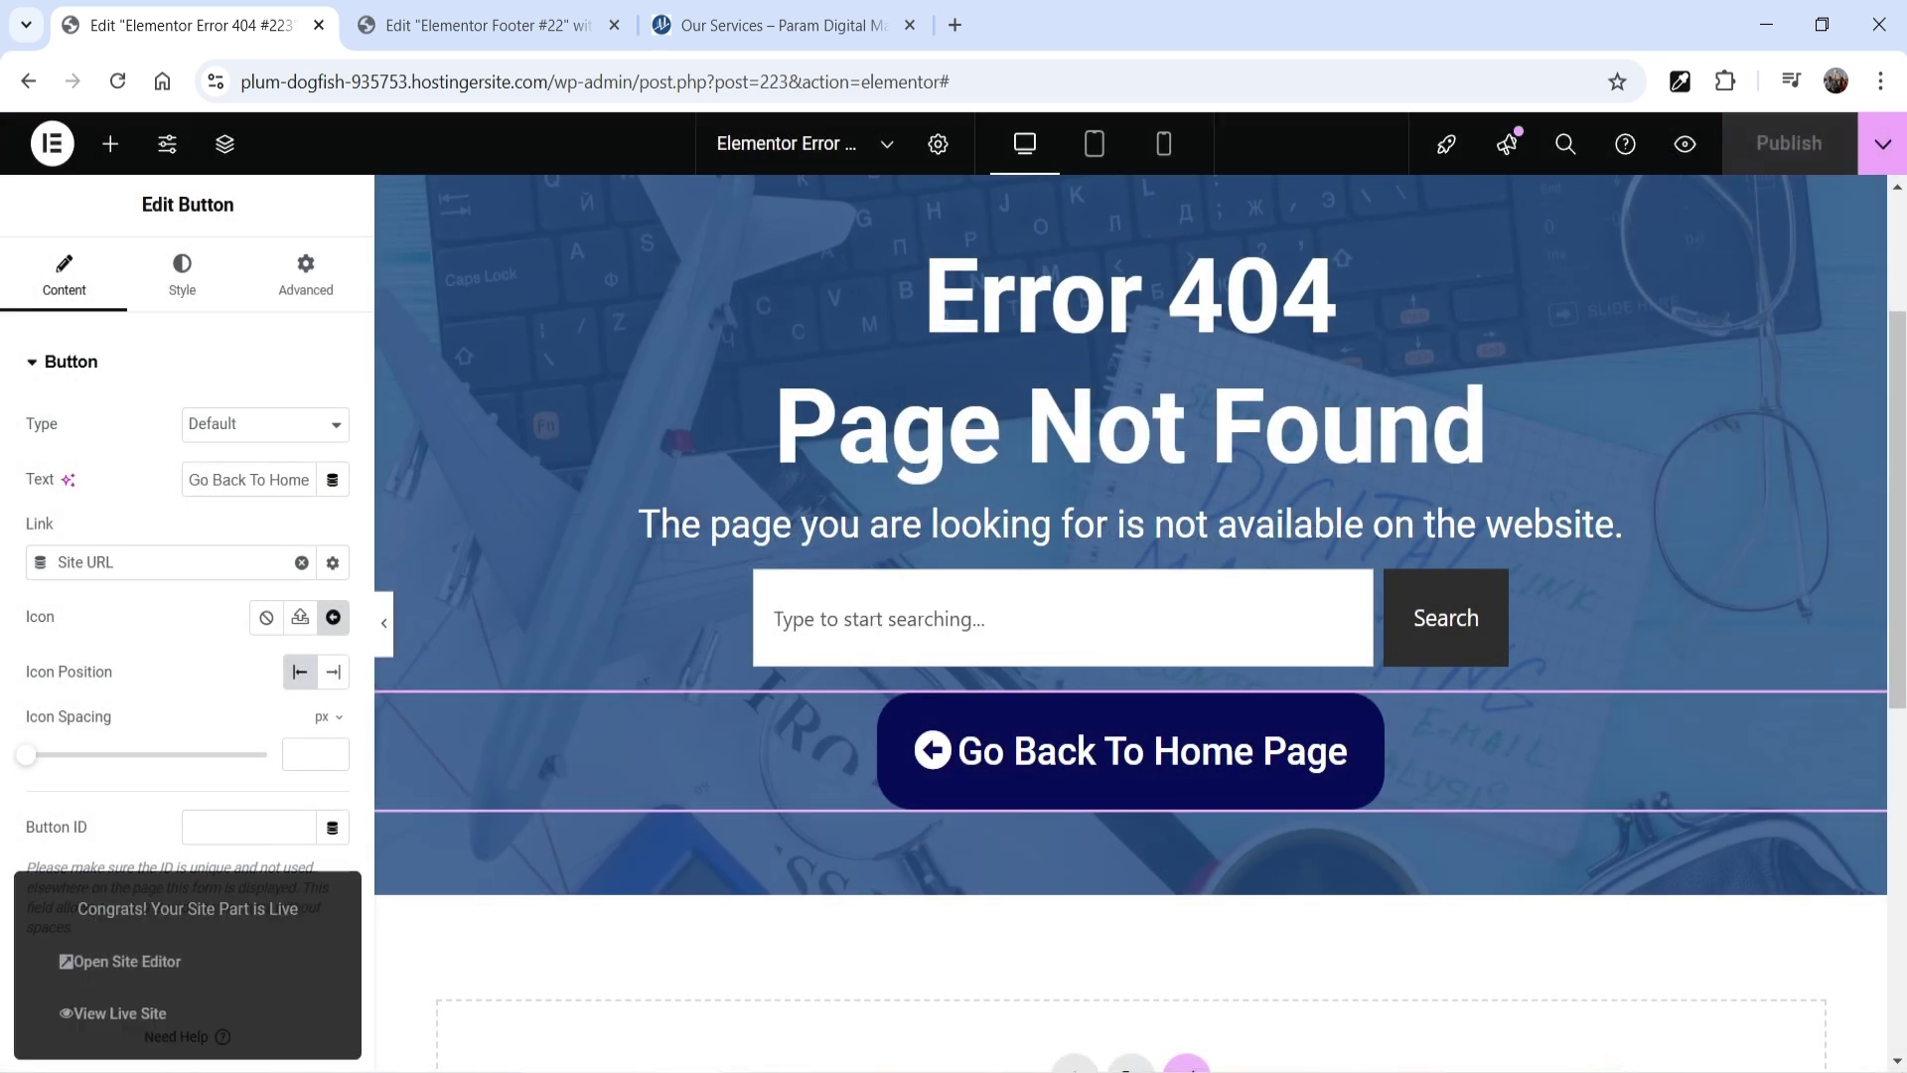
left_click(1880, 159)
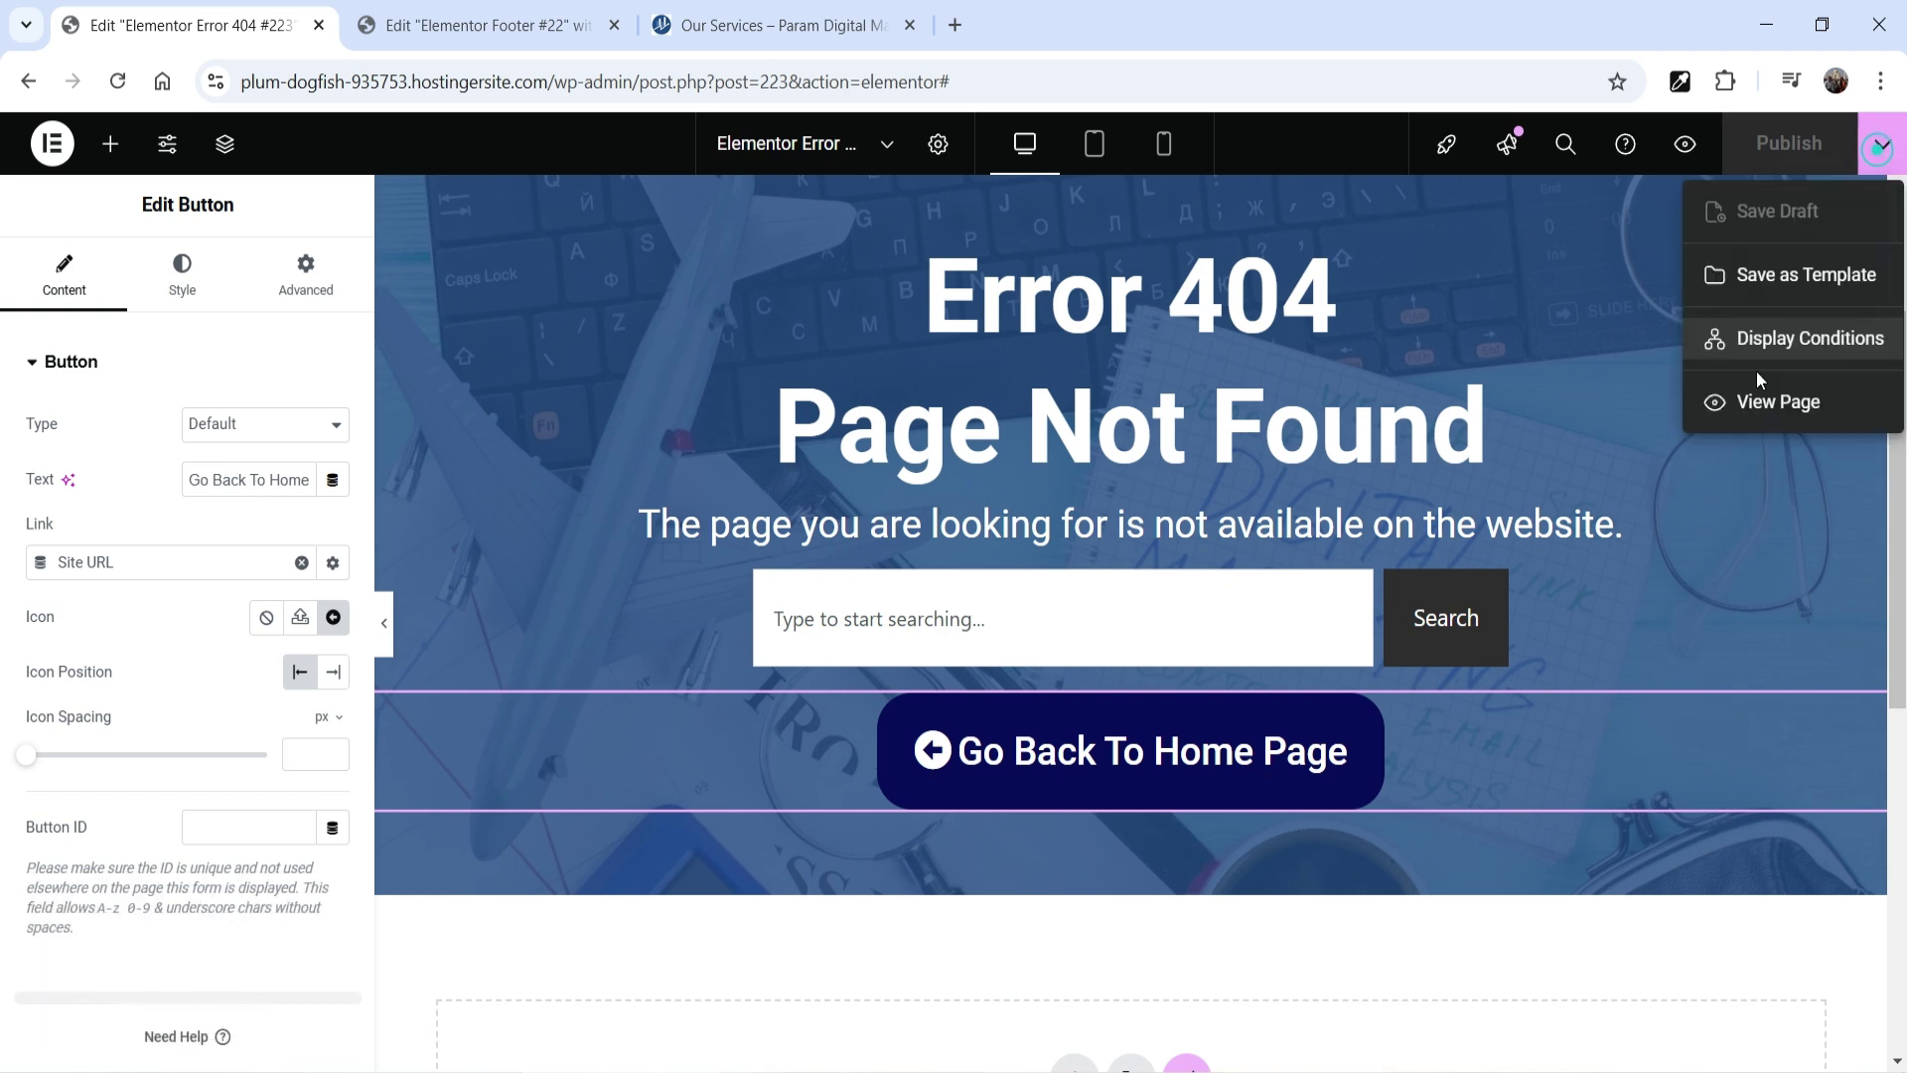
View the live 404 page and search for 'project visualization'.
left_click(1758, 413)
scroll(1335, 509, "down", 3)
scroll(1589, 556, "up", 3)
scroll(1853, 628, "down", 3)
scroll(1854, 628, "up", 3)
scroll(1854, 628, "down", 1)
left_click(691, 759)
type("project visual")
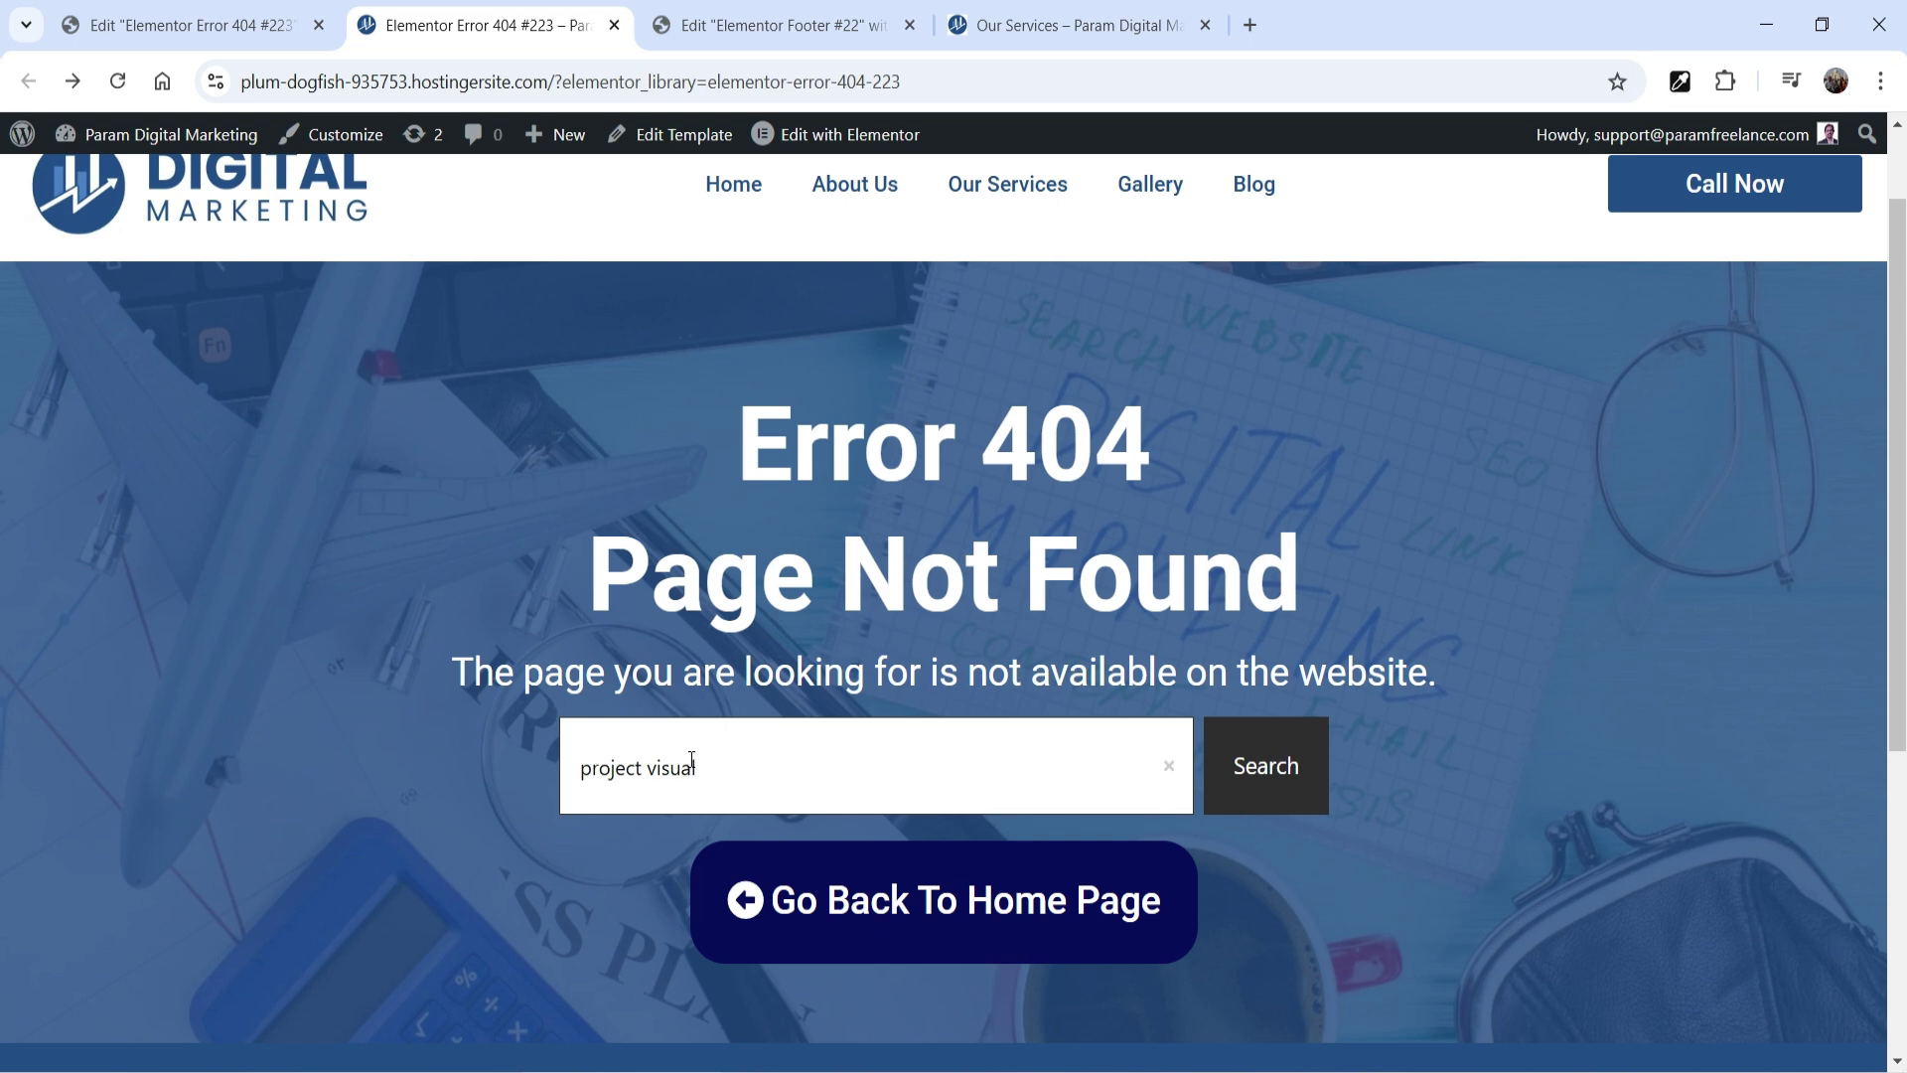
type("ization")
scroll(1265, 617, "down", 1)
left_click(1264, 617)
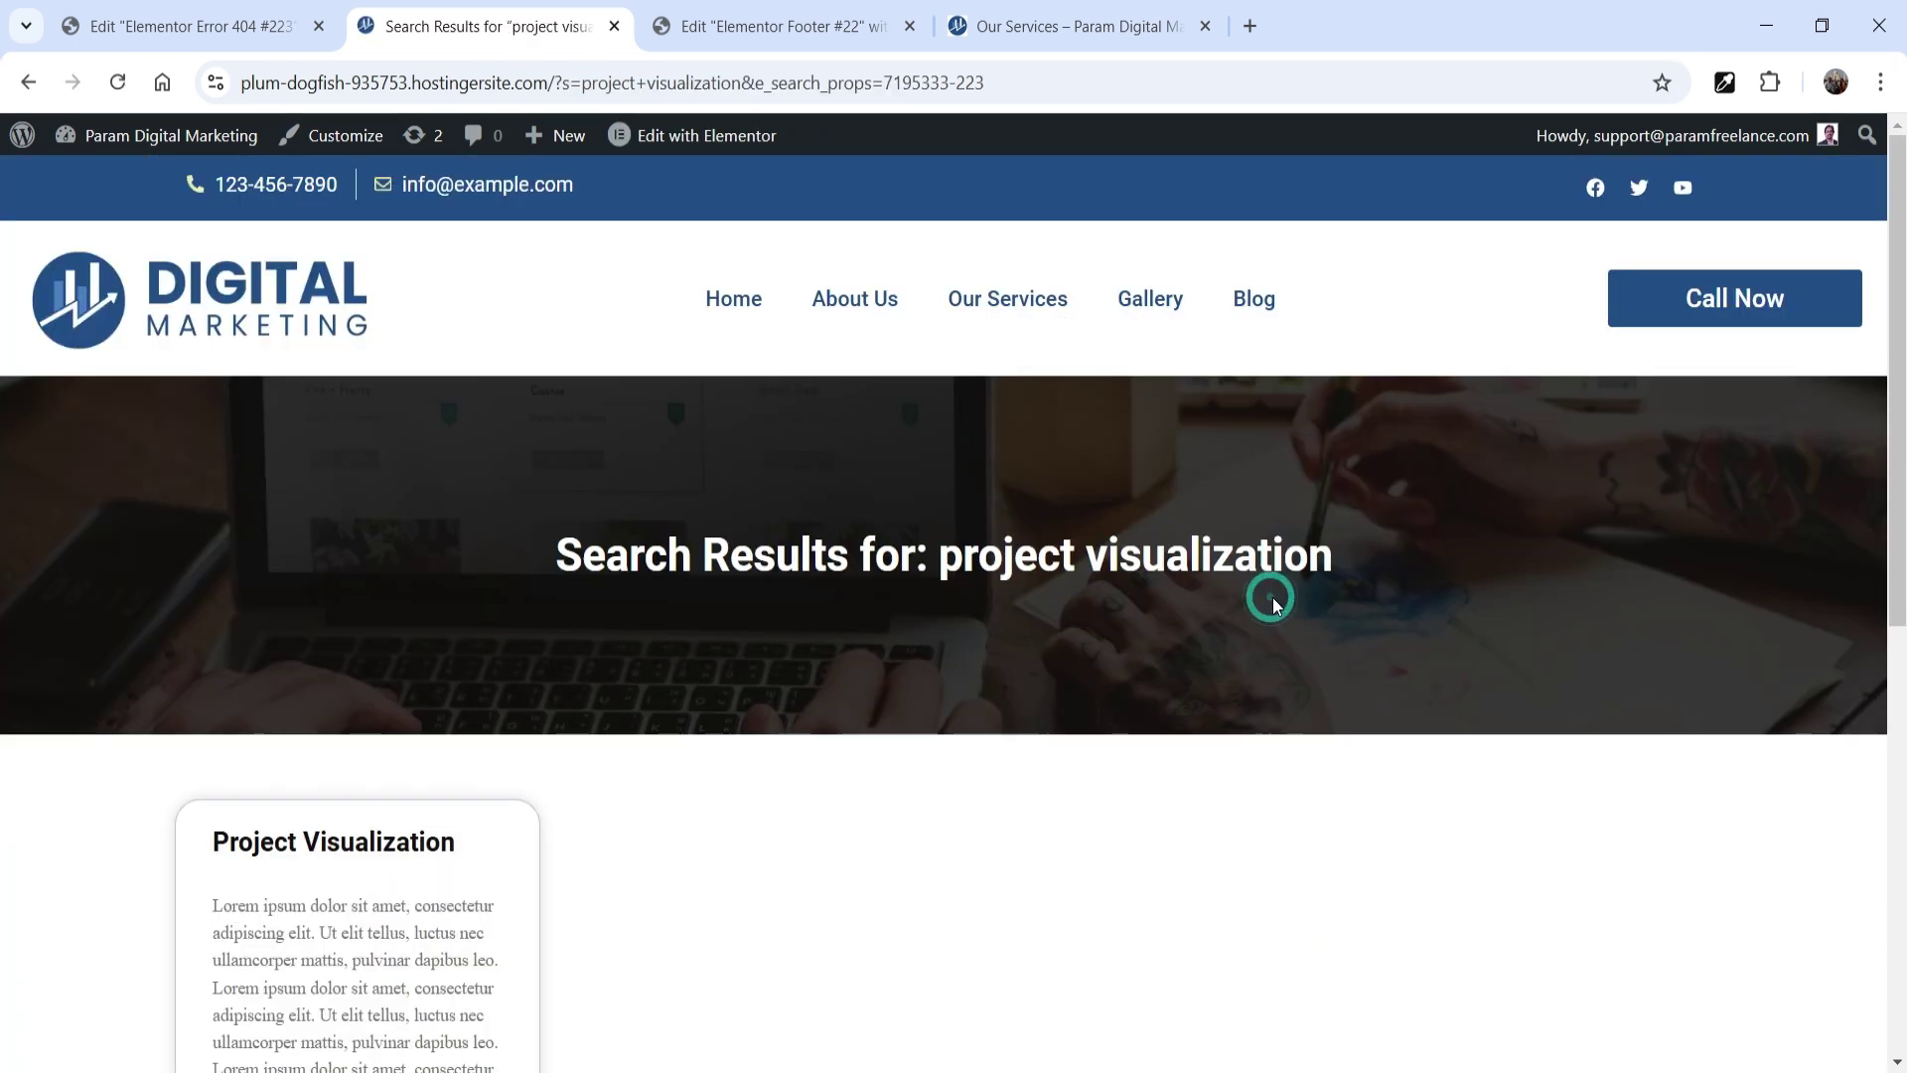
Return to the 404 page and follow its 'Go Back To Home Page' button.
scroll(1167, 575, "down", 2)
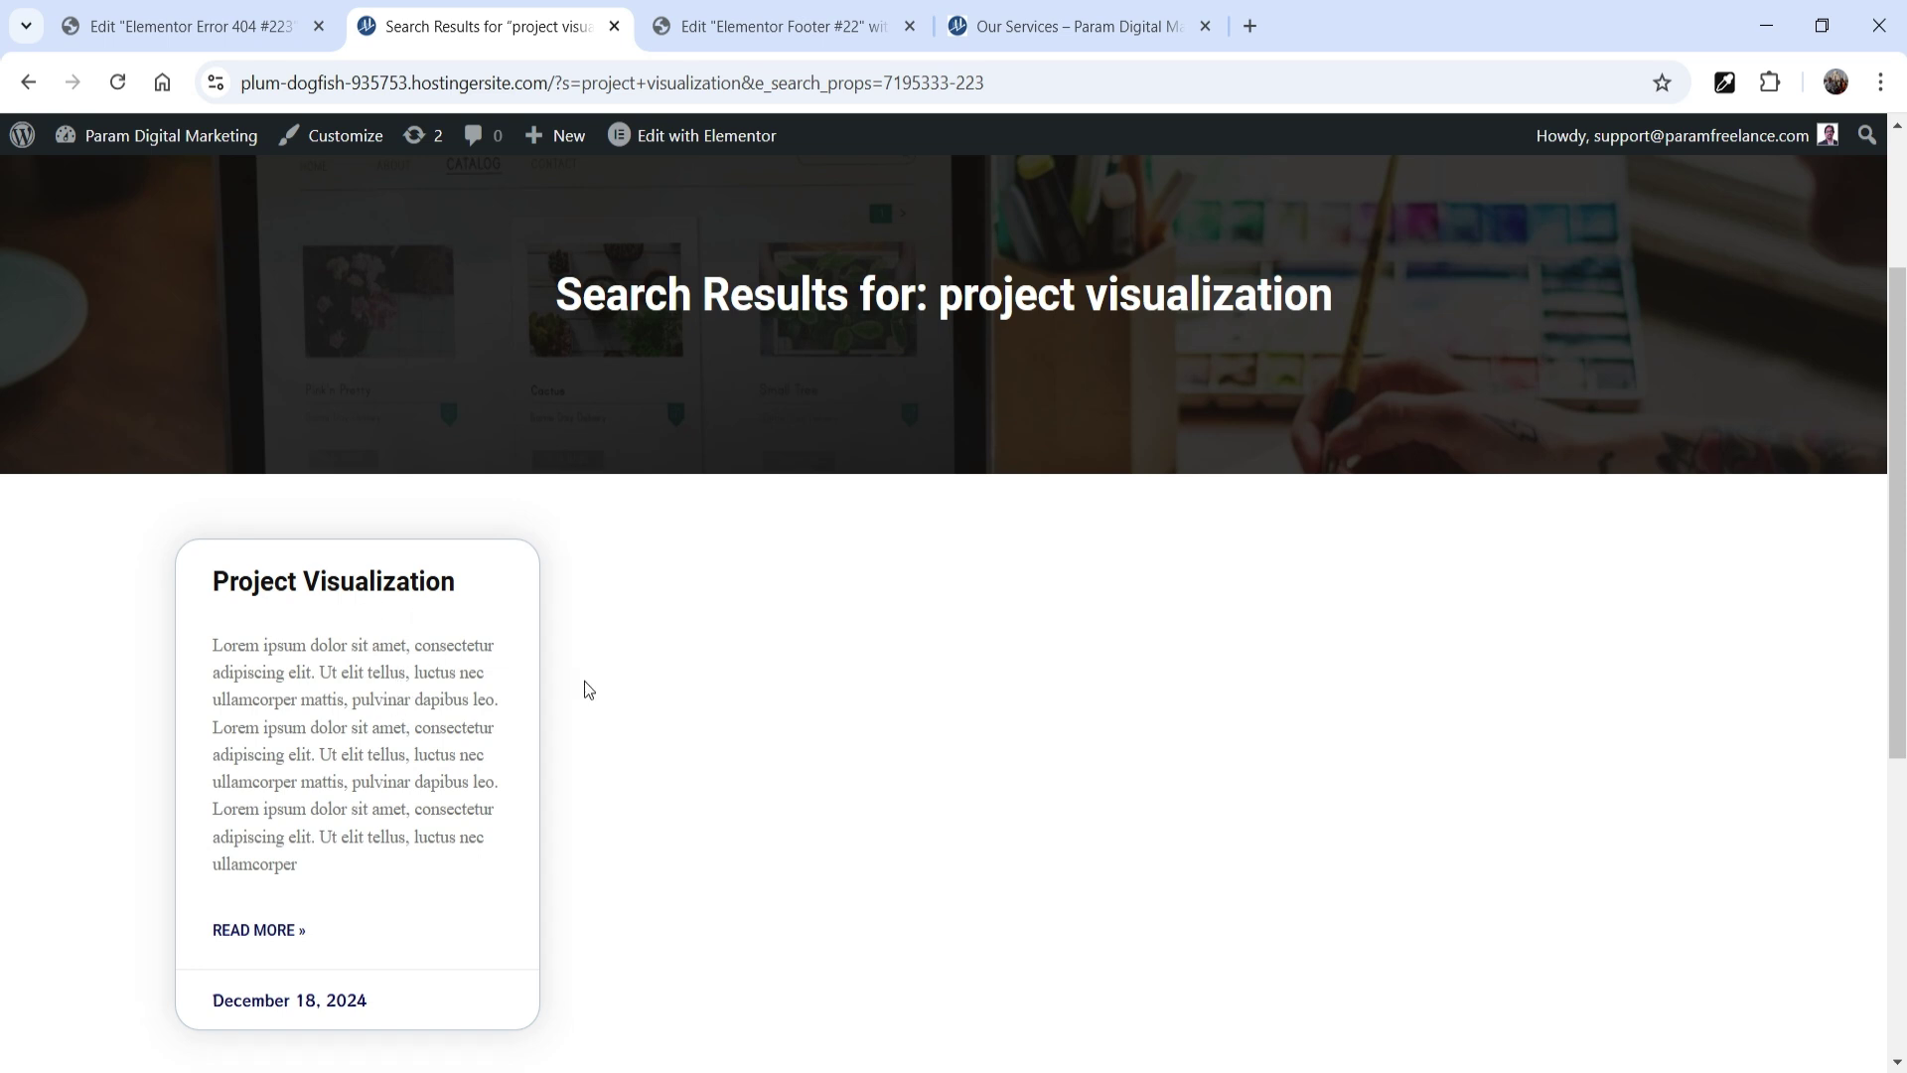
scroll(753, 679, "up", 3)
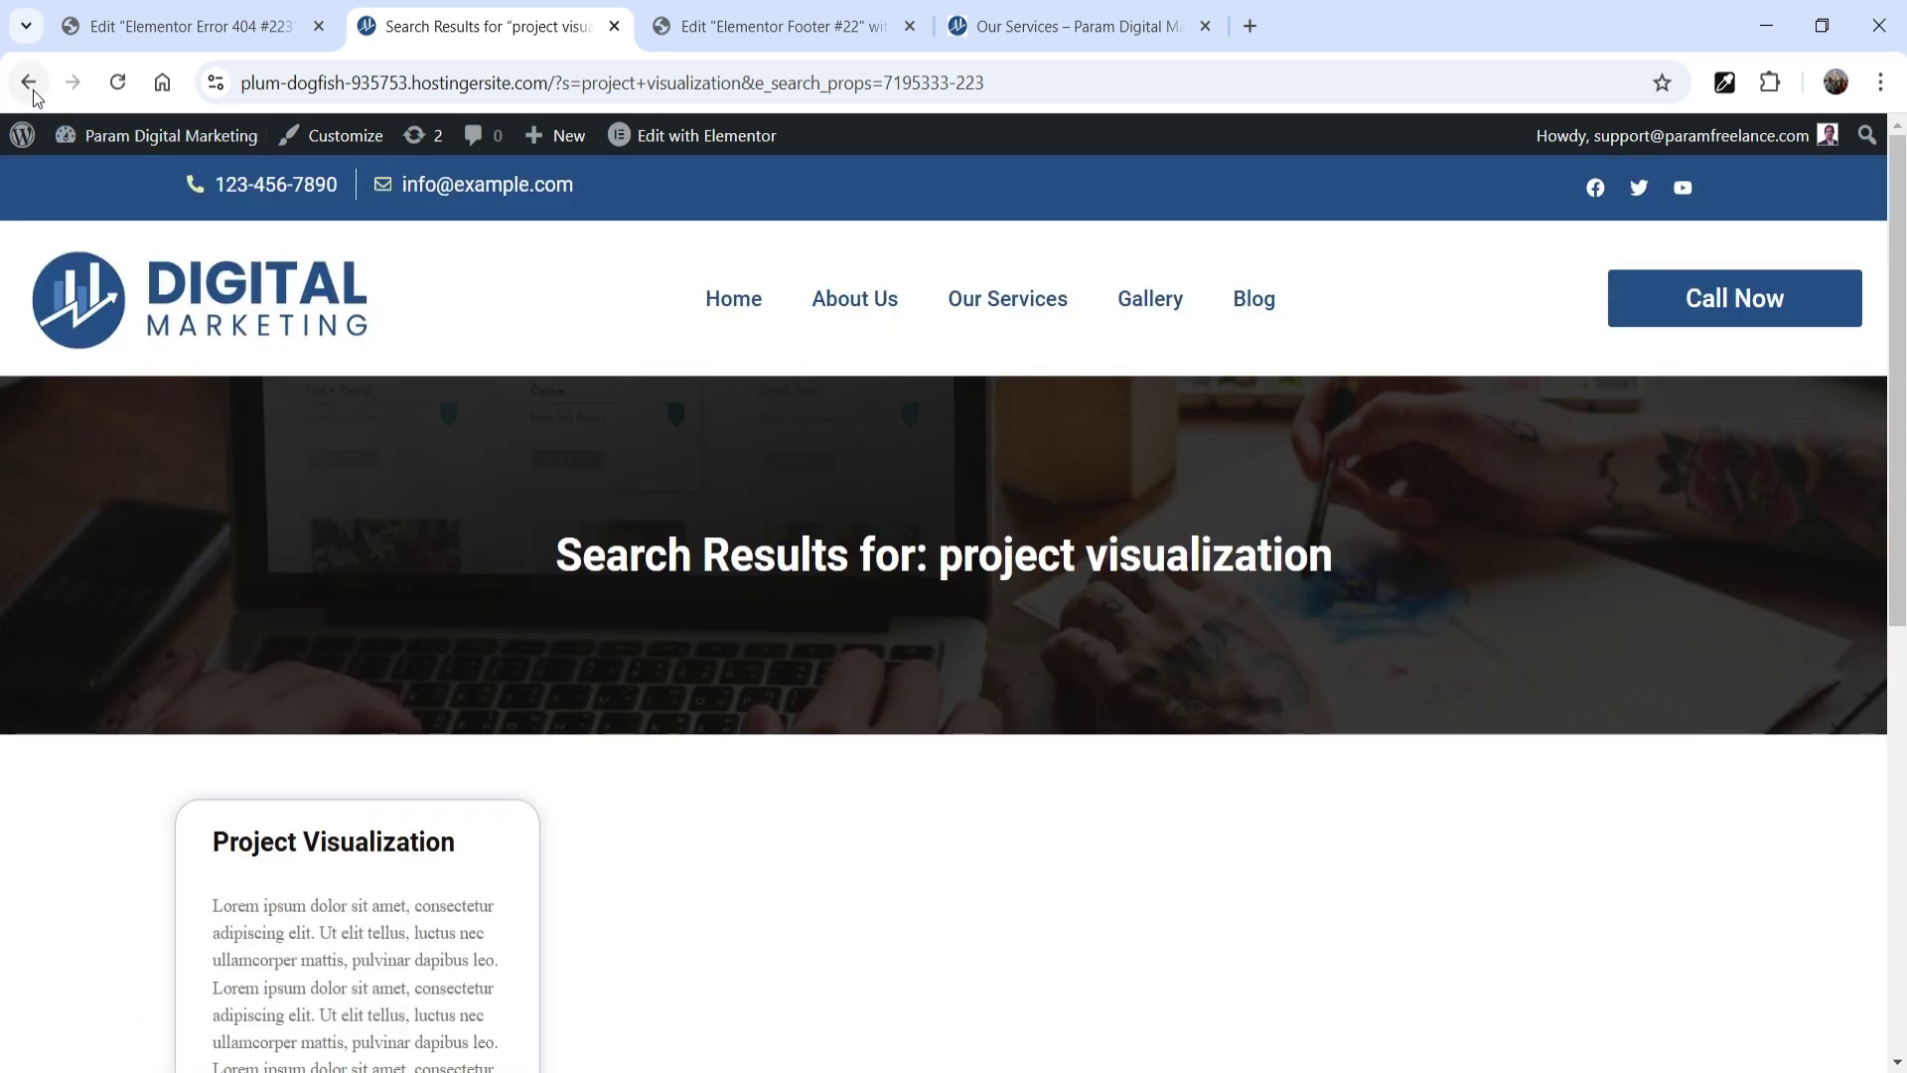
left_click(27, 83)
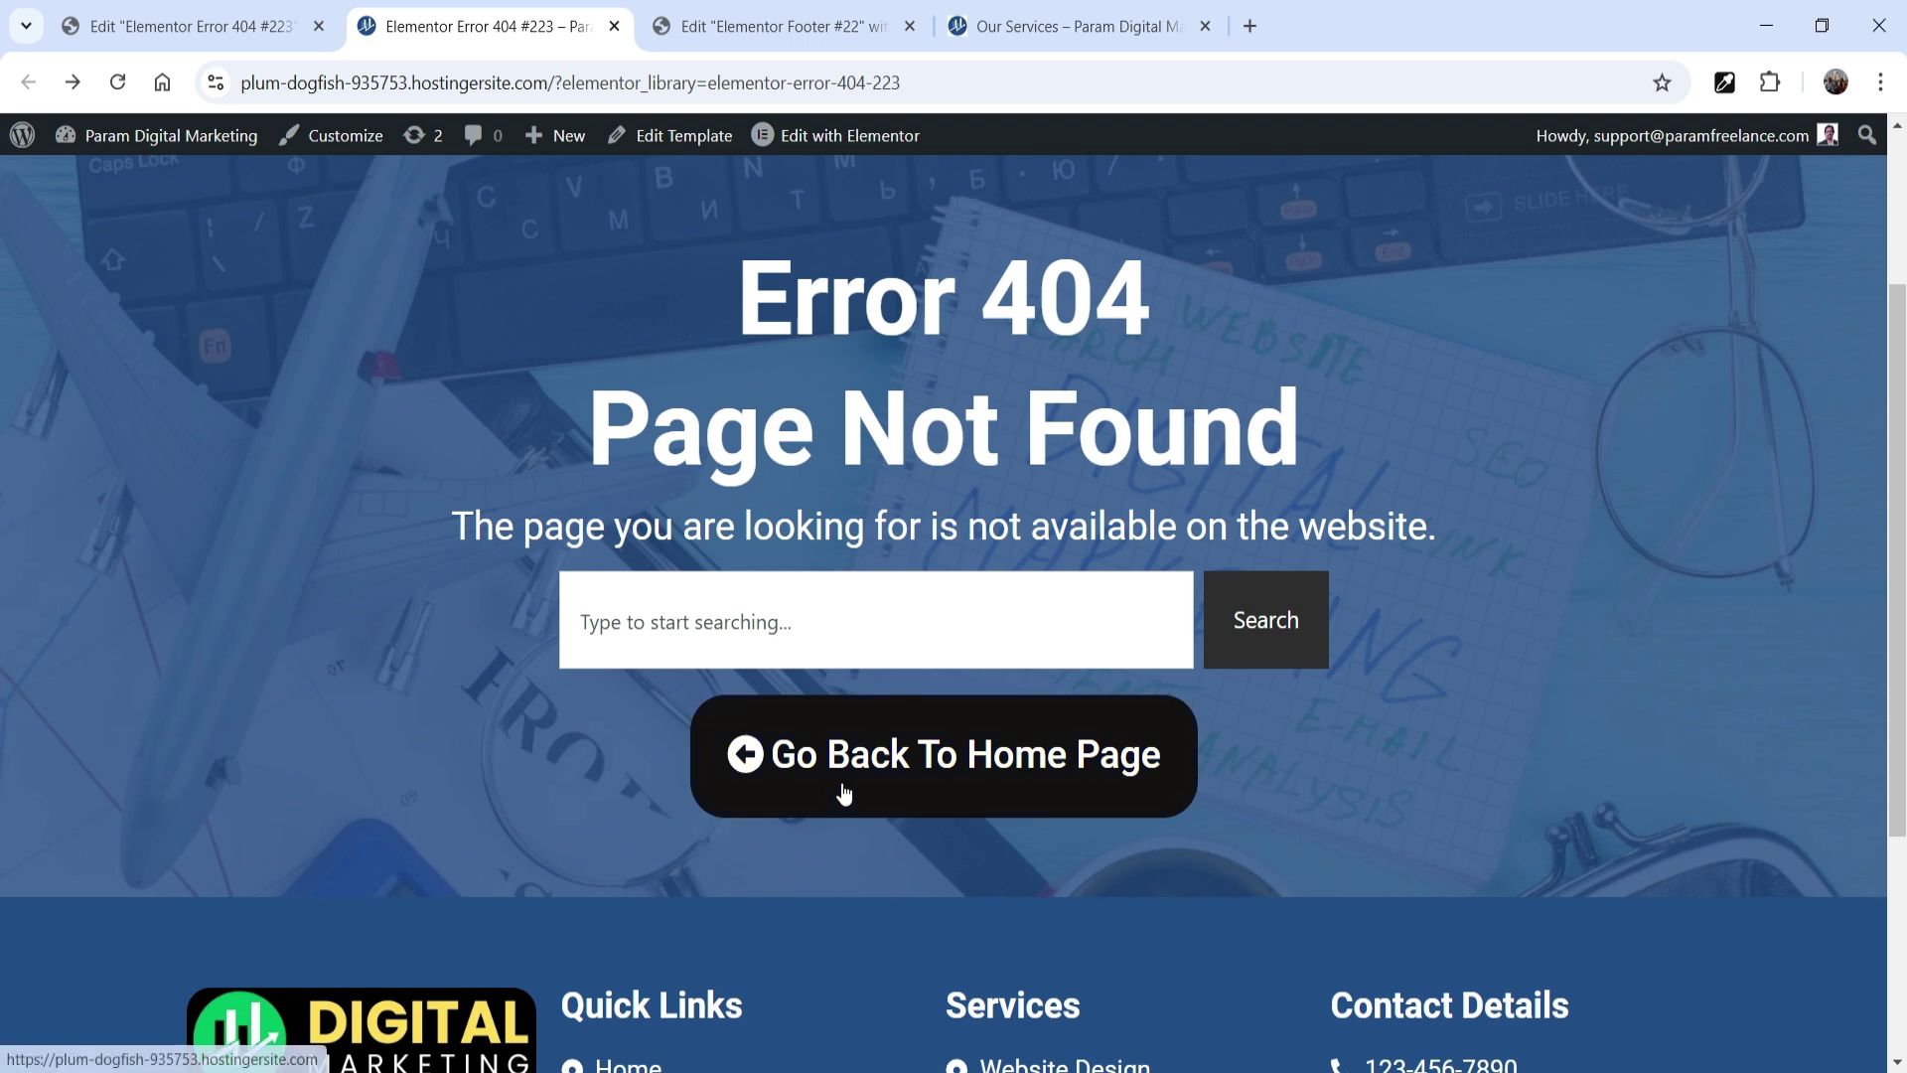
left_click(843, 792)
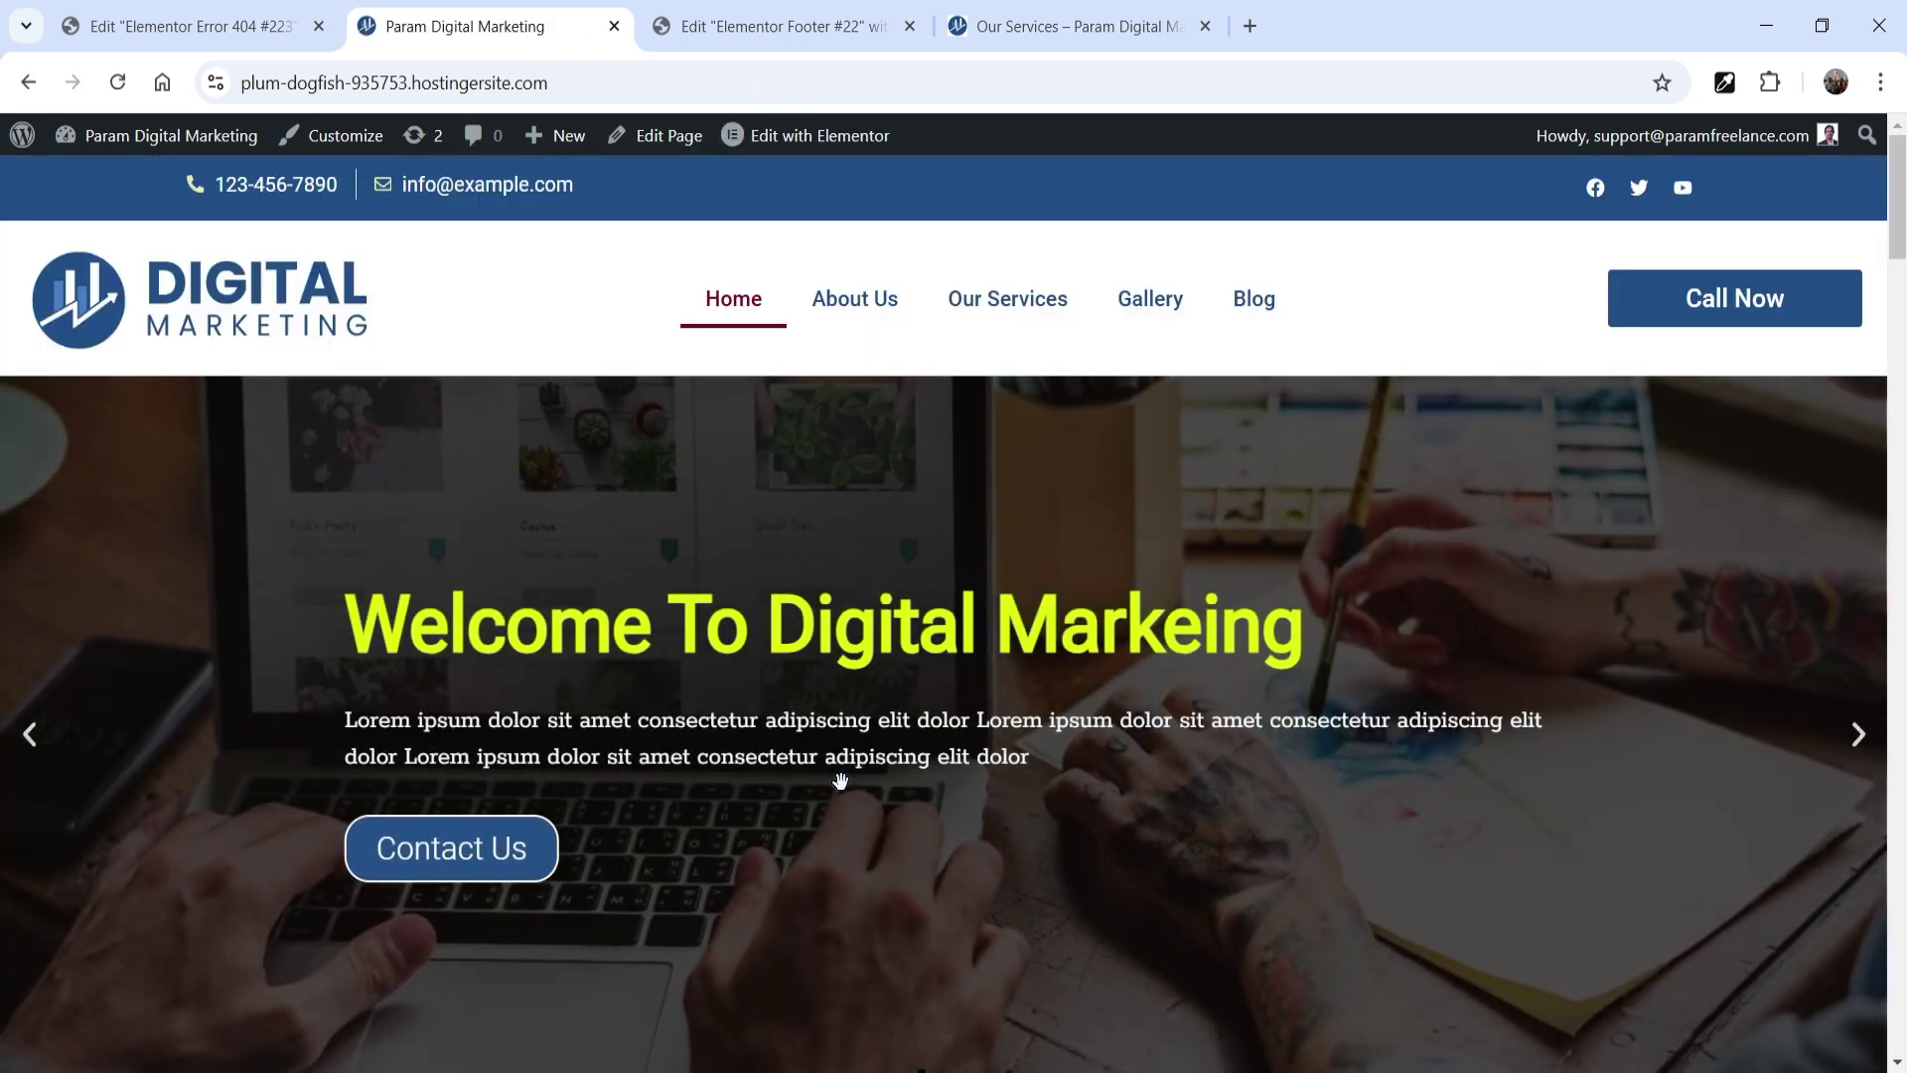
Open About Us, then change its address to /about-uso to load the custom 404 page.
left_click(850, 314)
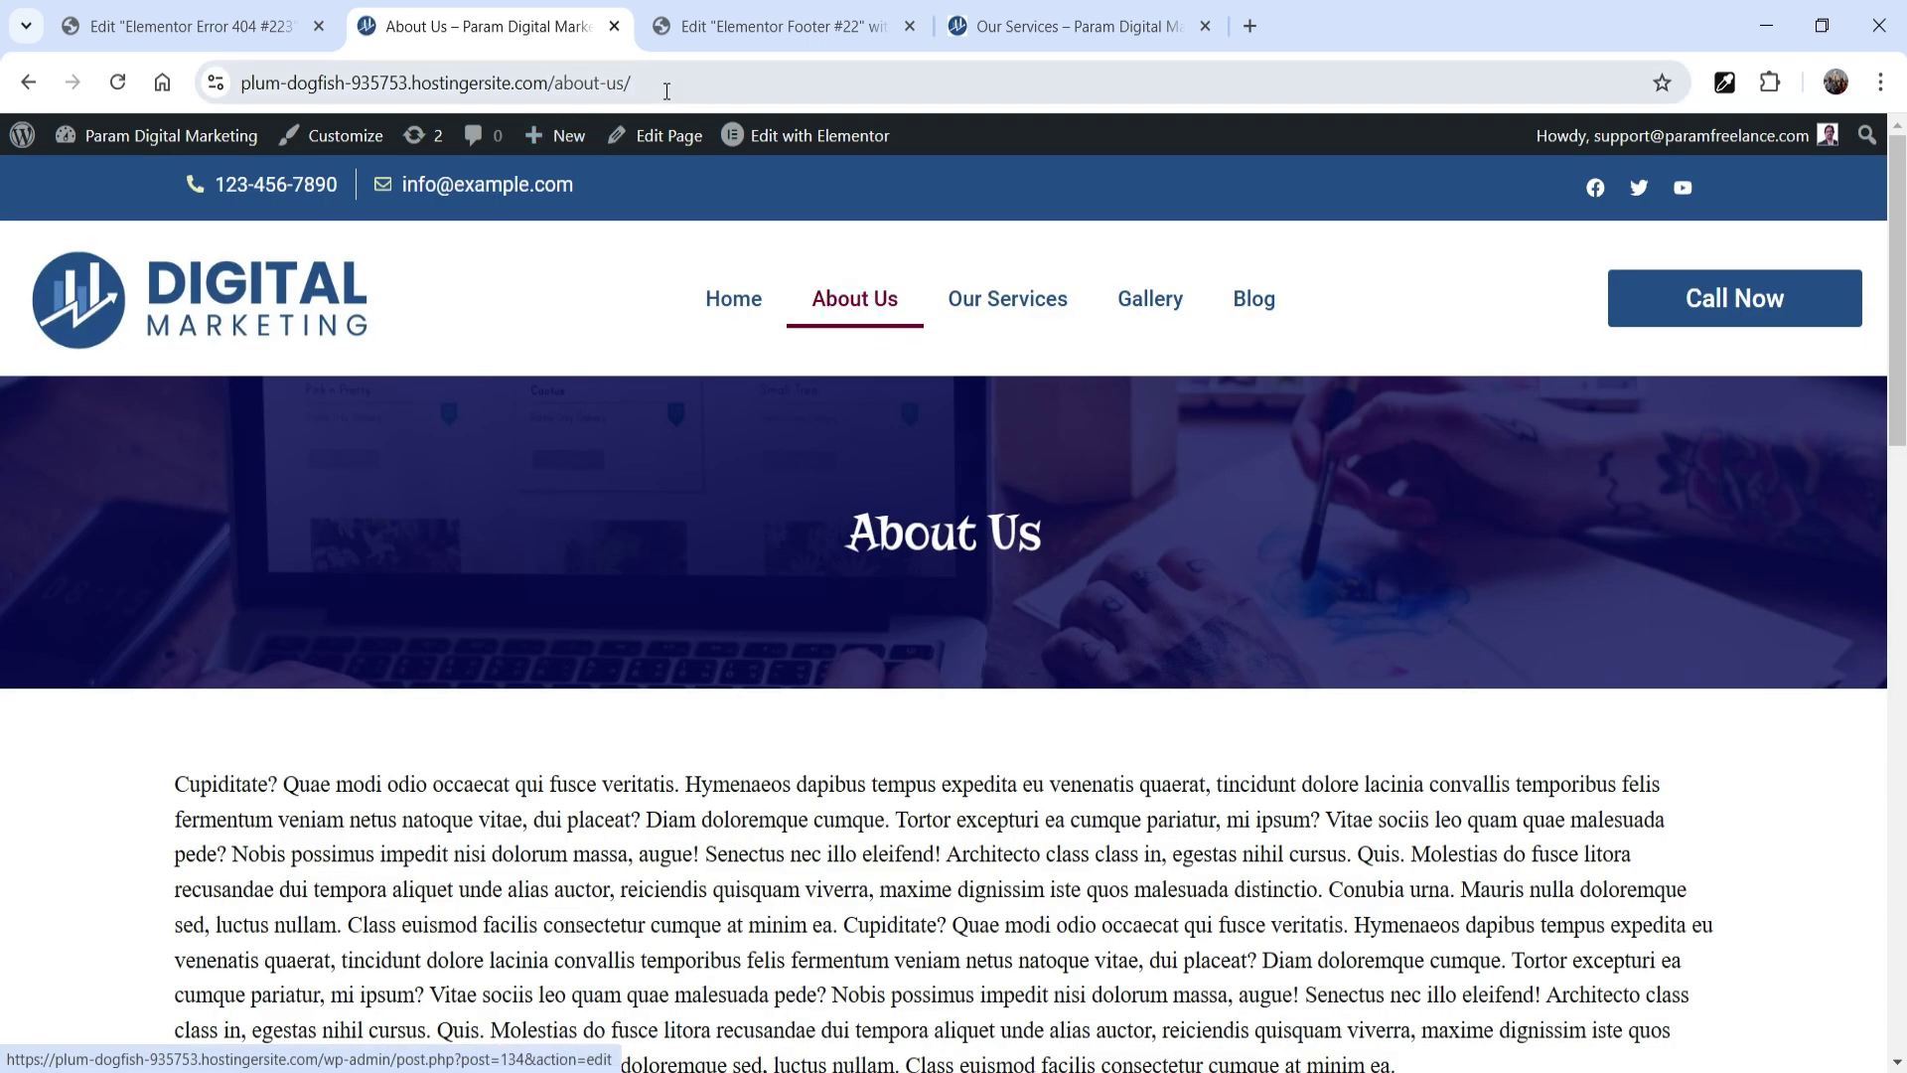
left_click(665, 88)
left_click(700, 89)
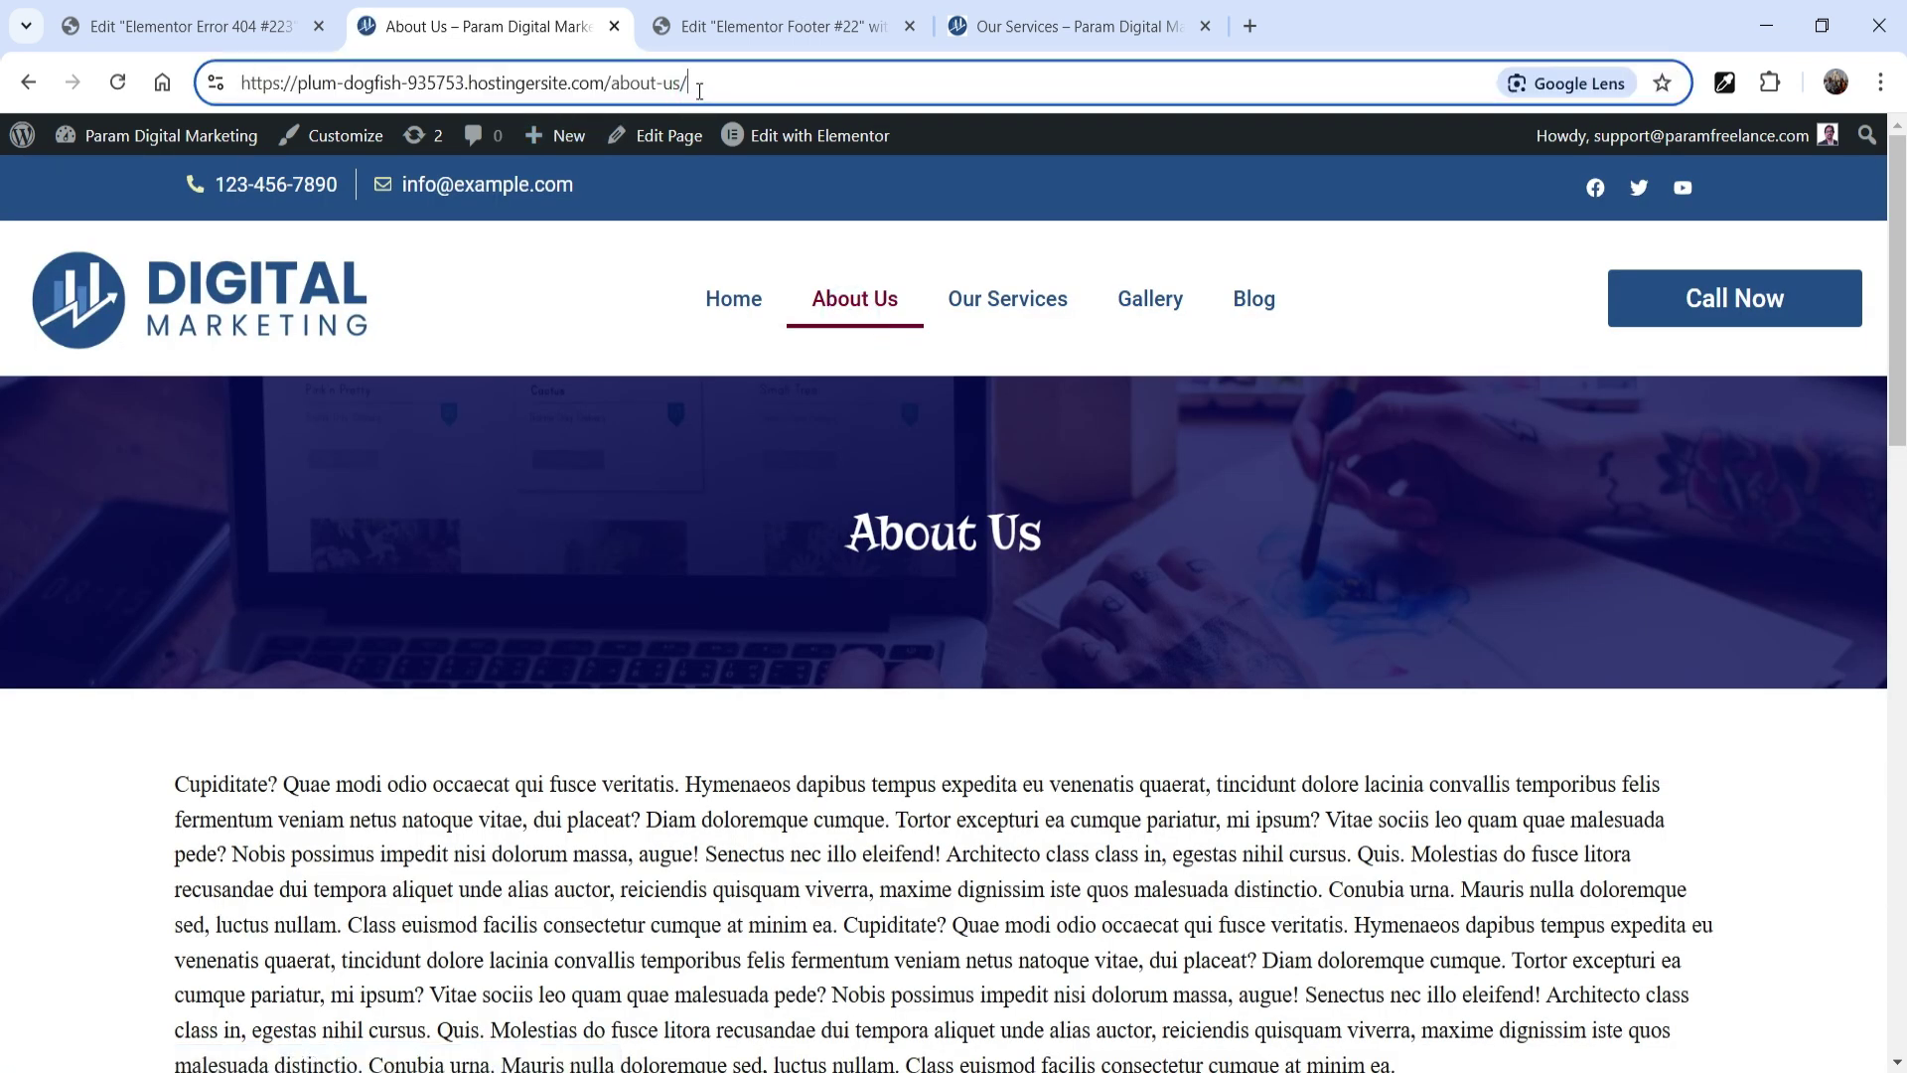
key("BackSpace")
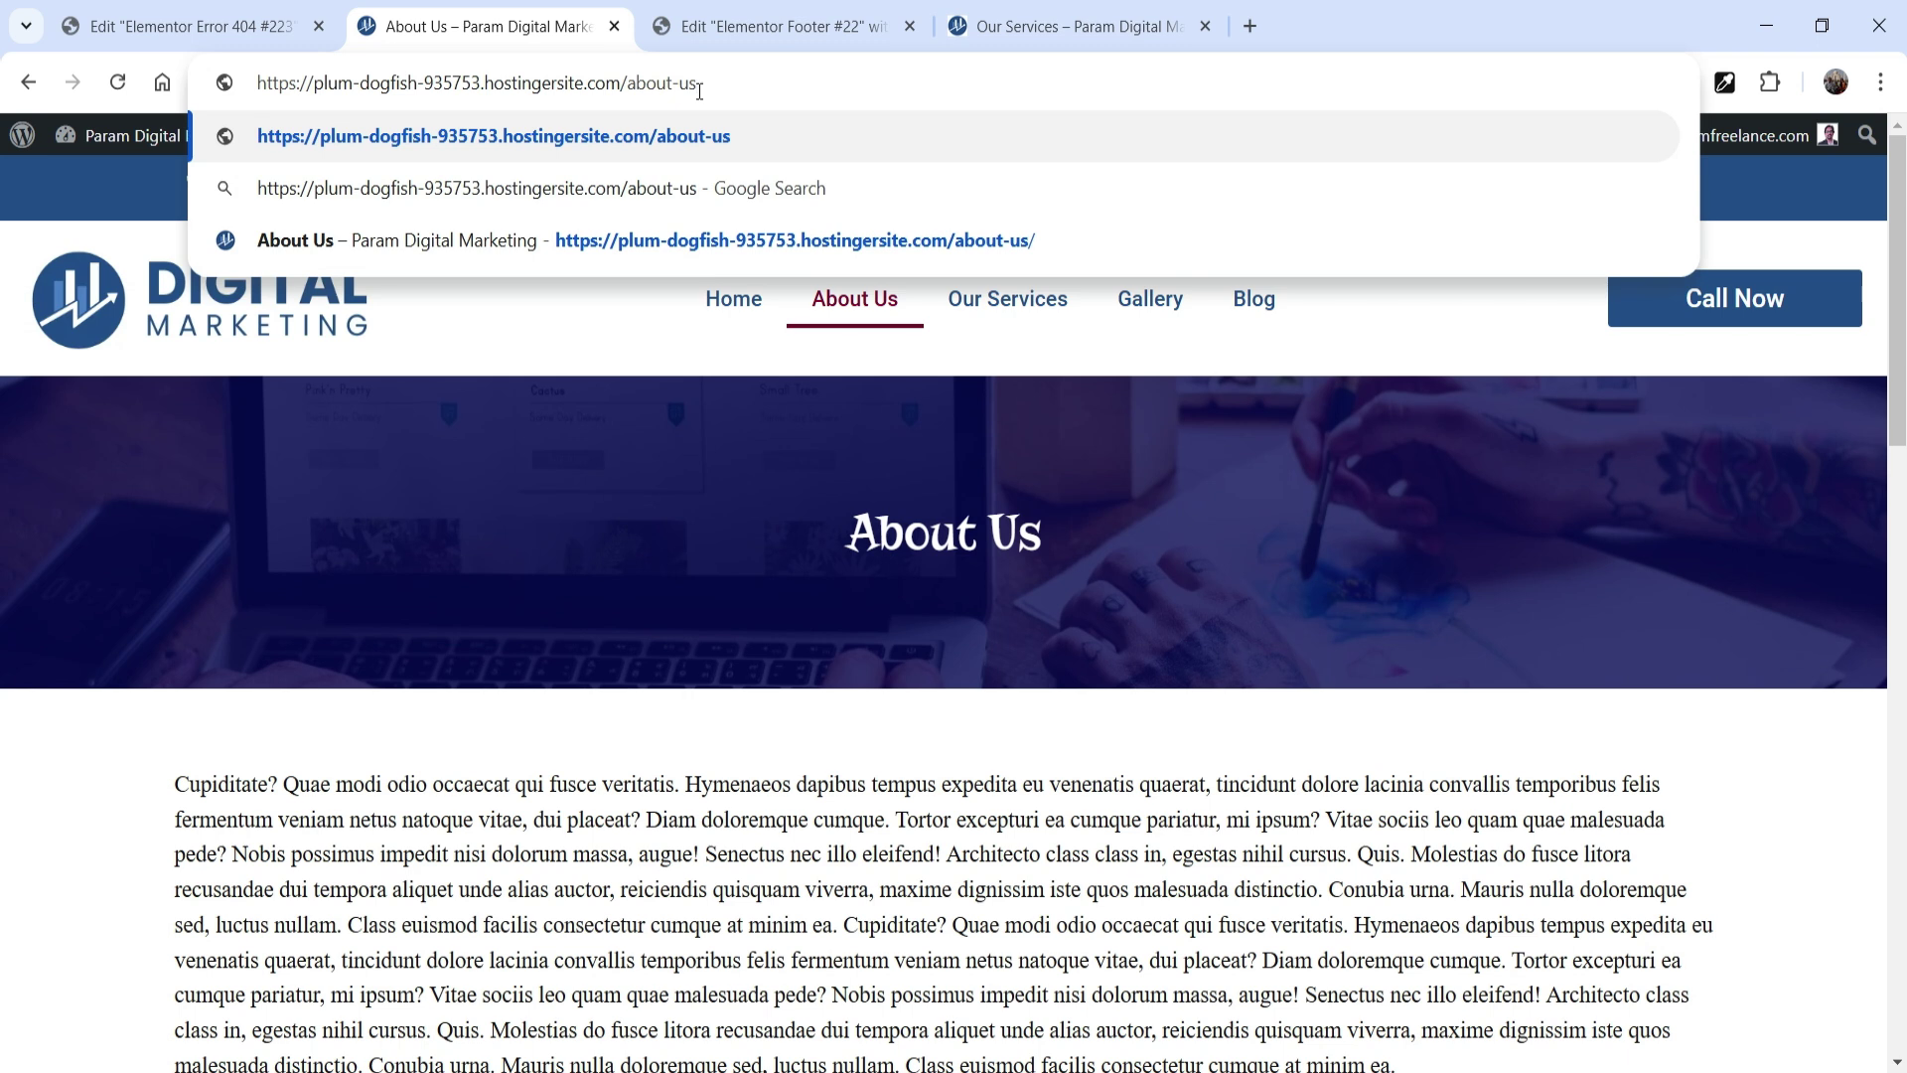
type("o")
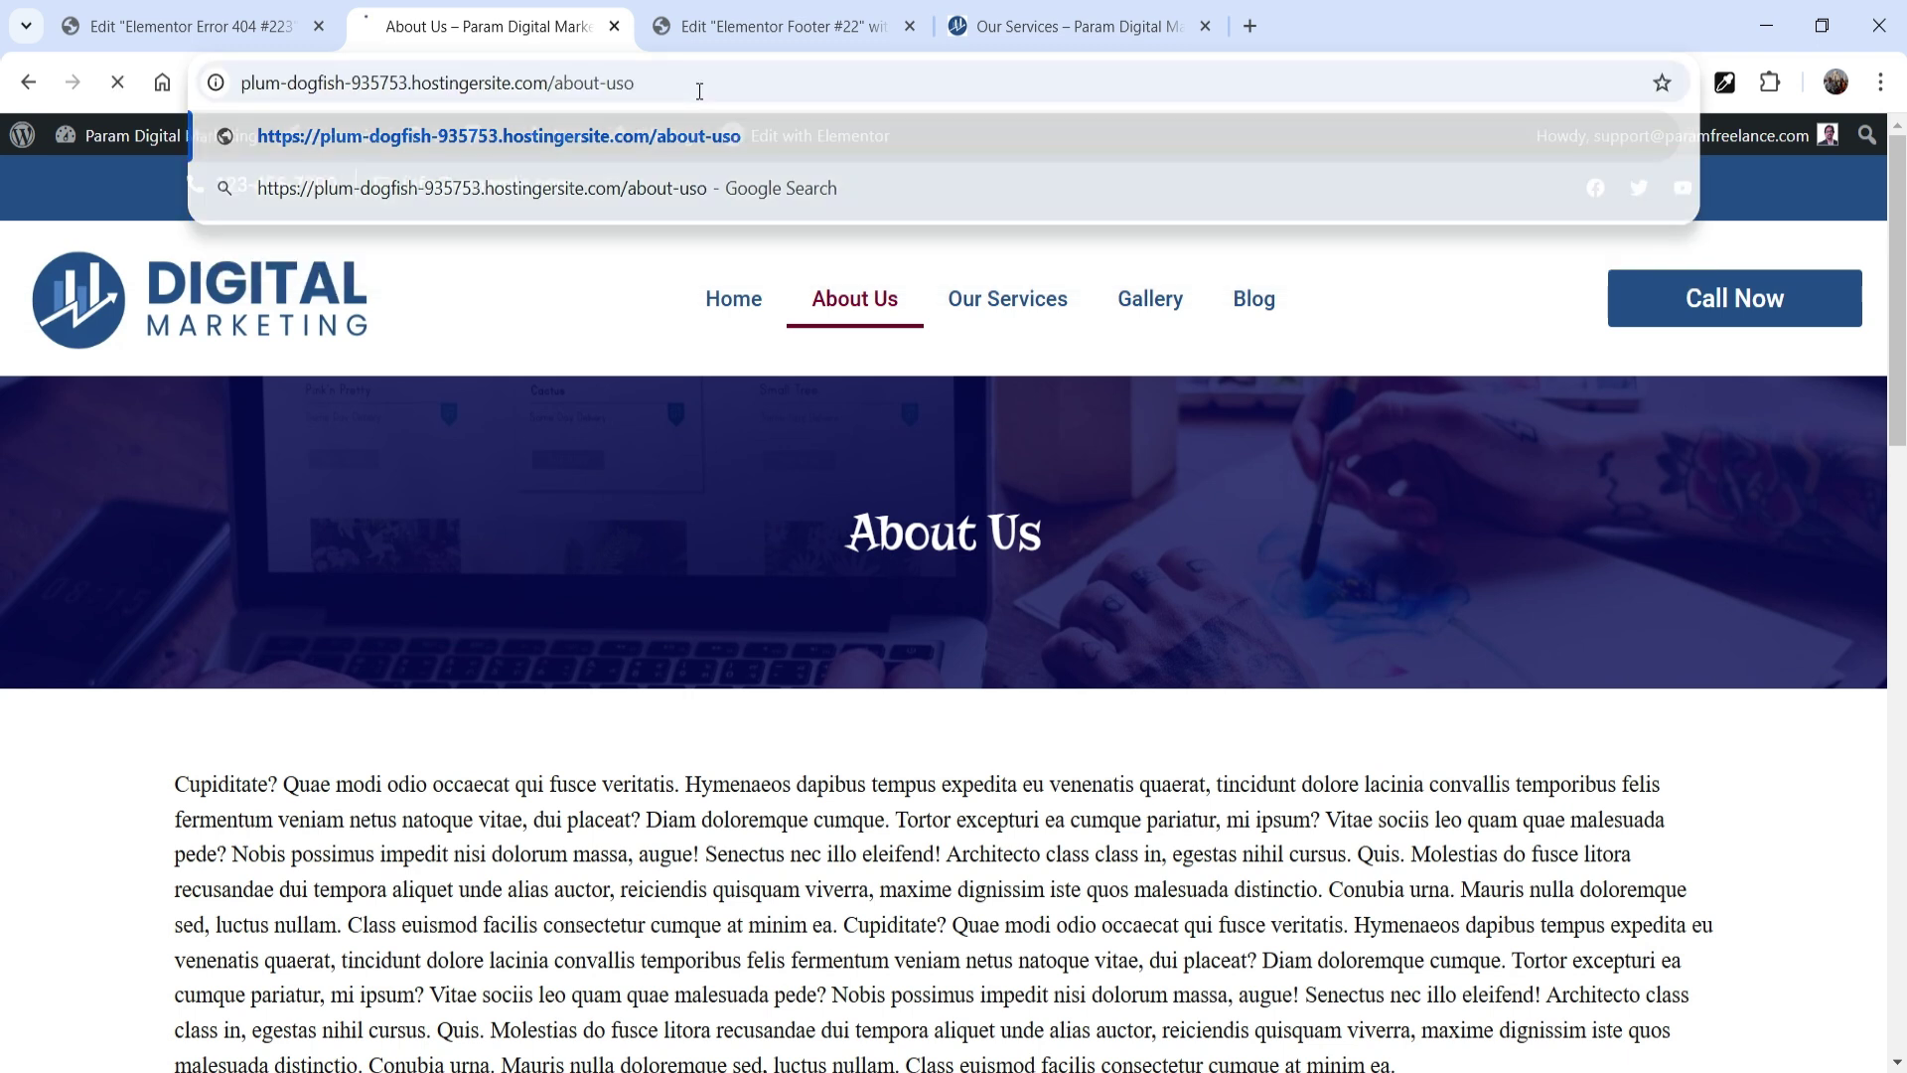
key("Return")
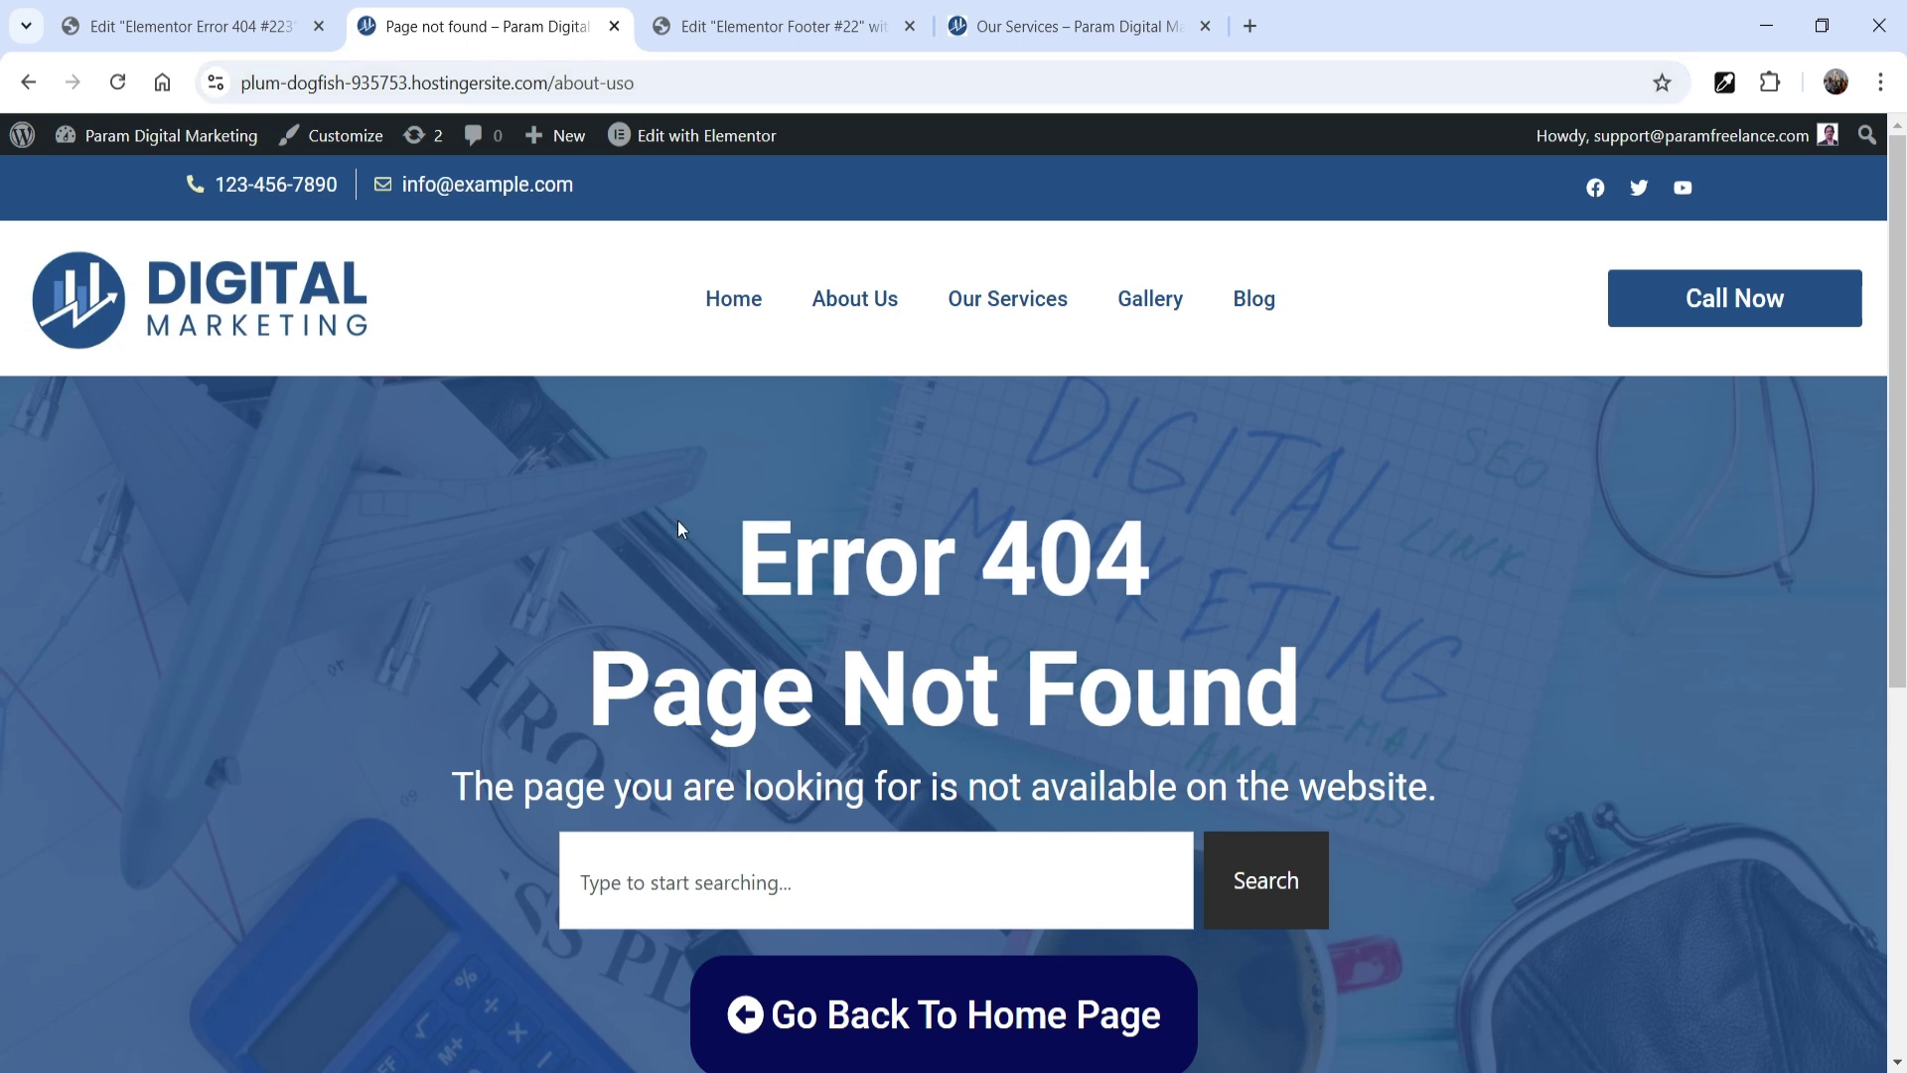
scroll(682, 526, "down", 3)
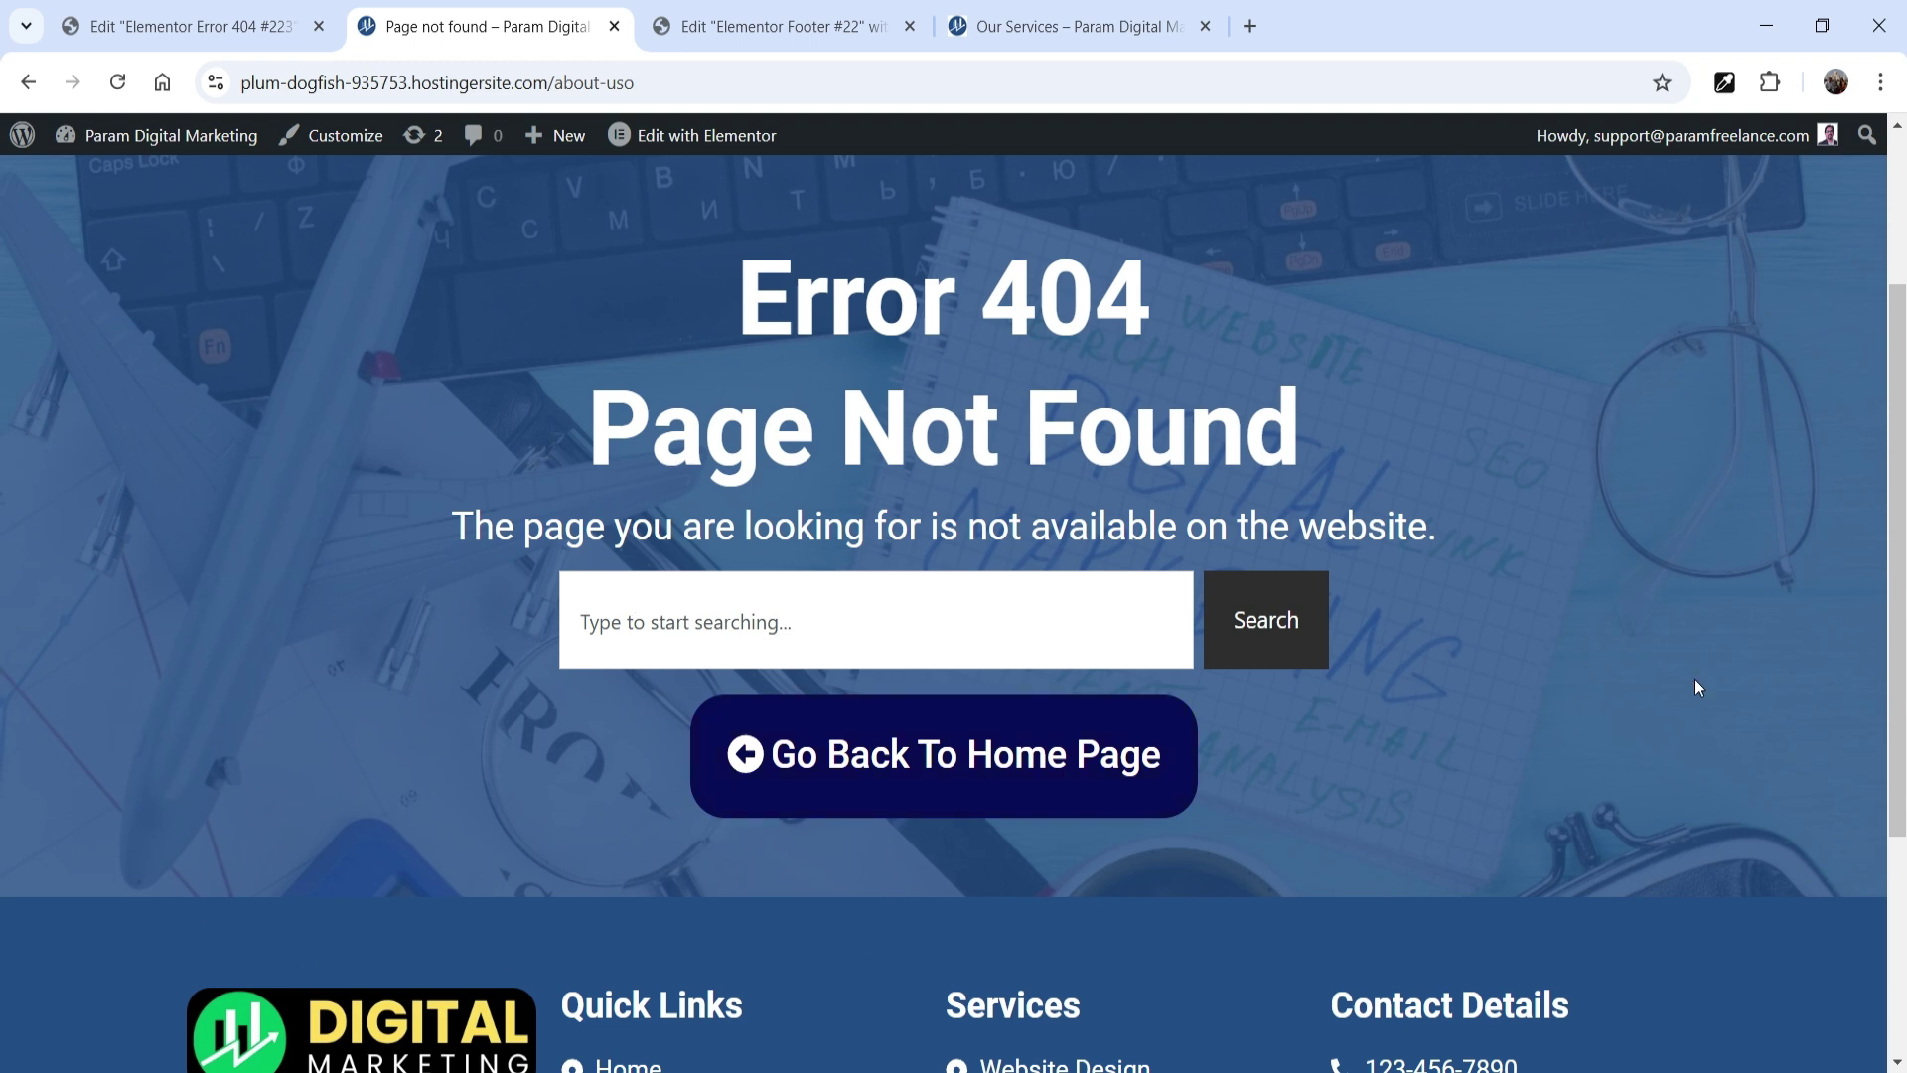
scroll(1694, 675, "up", 3)
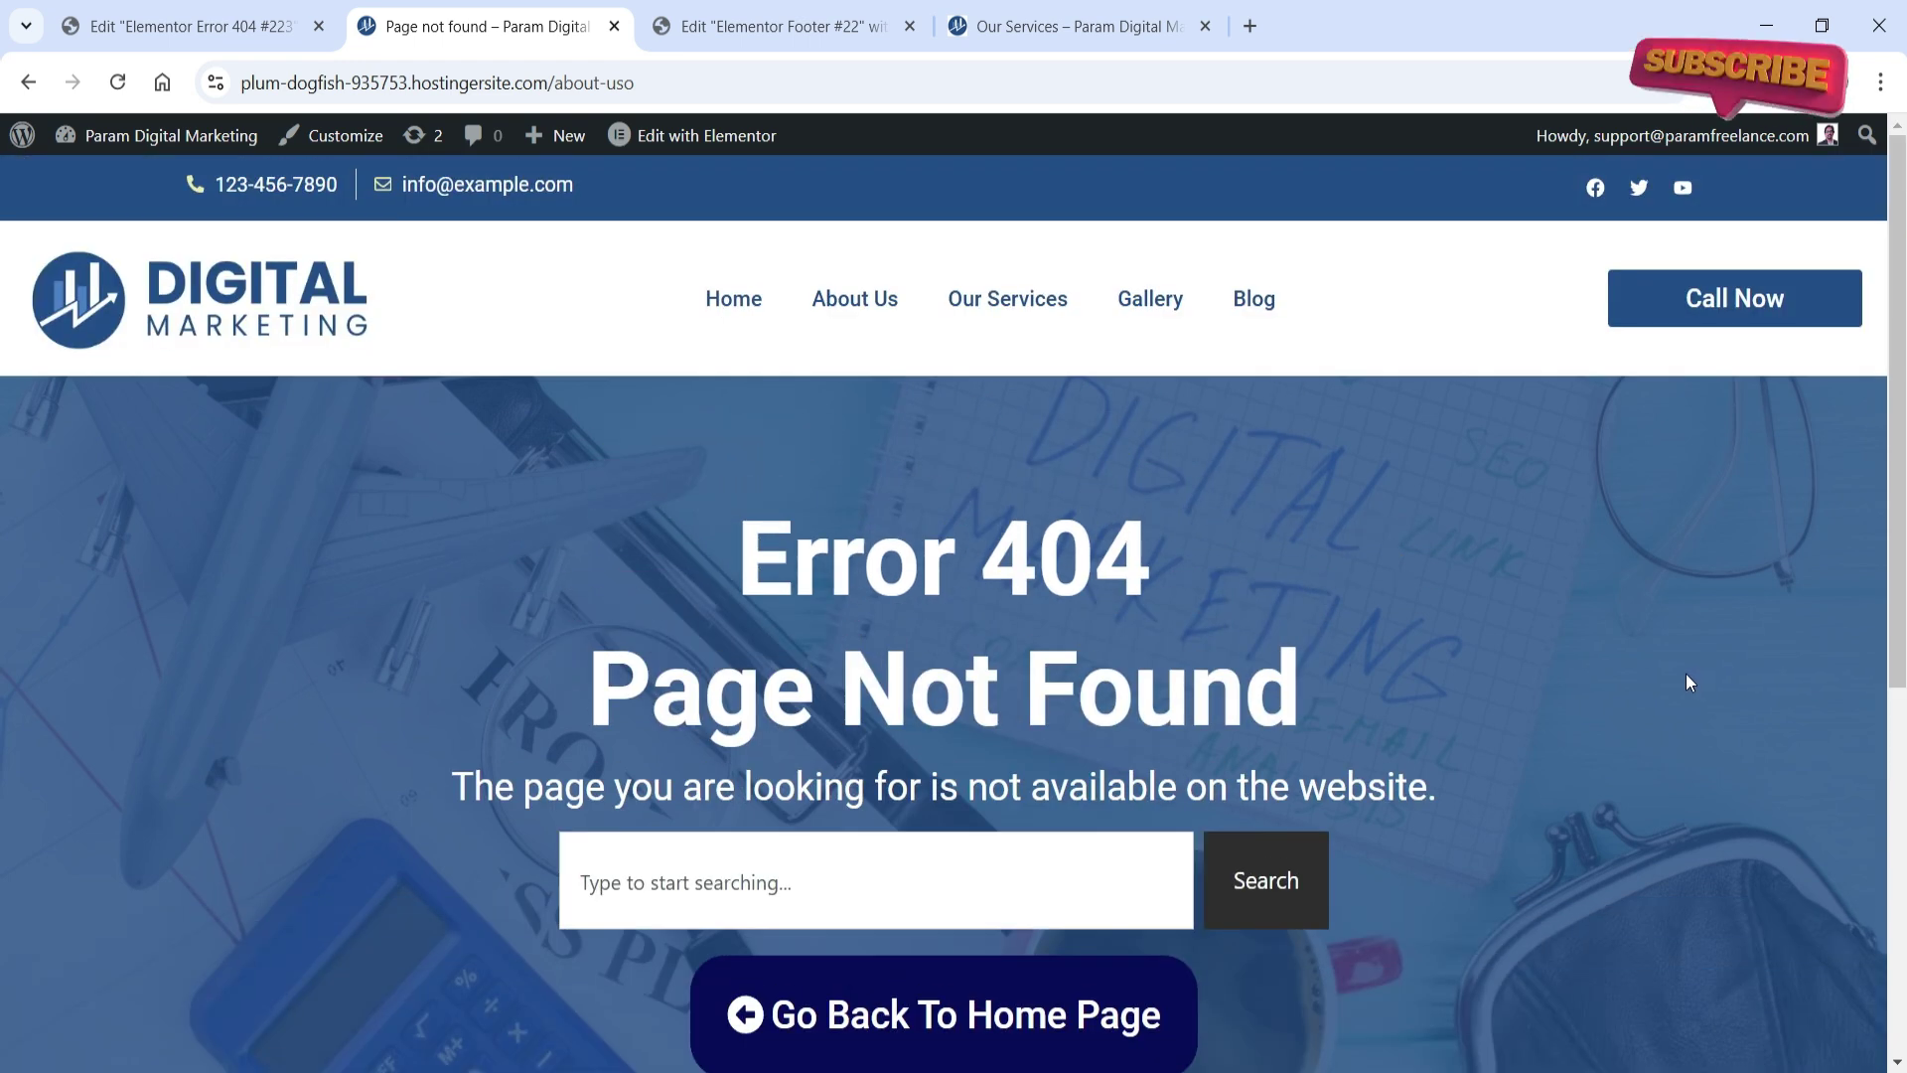